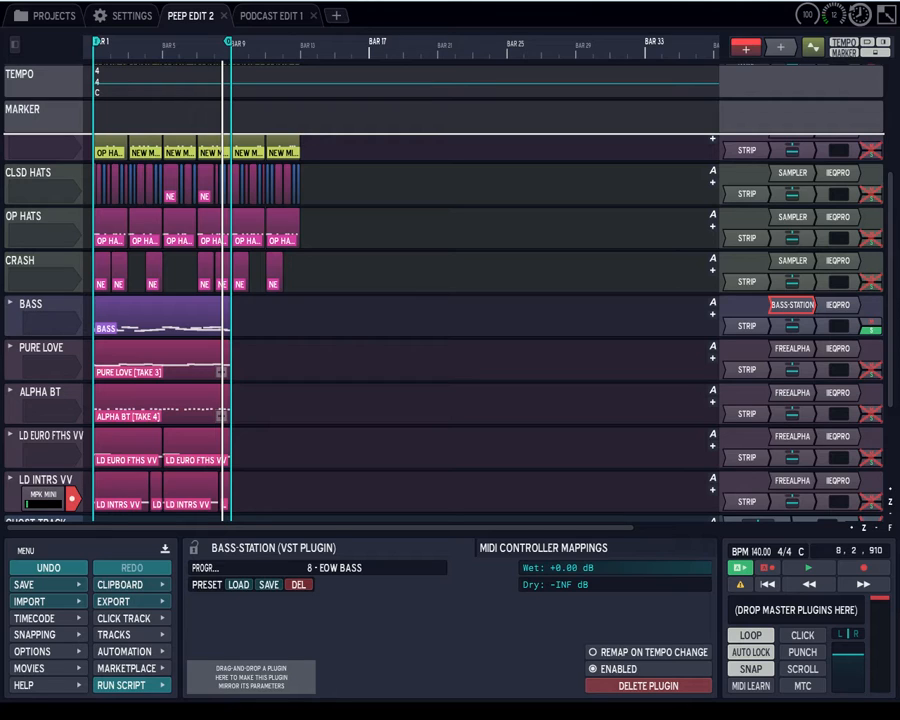
Step: Open the STRIP plugin on the SIDE STICK track and move its window to the middle of the arrangement
click(15, 44)
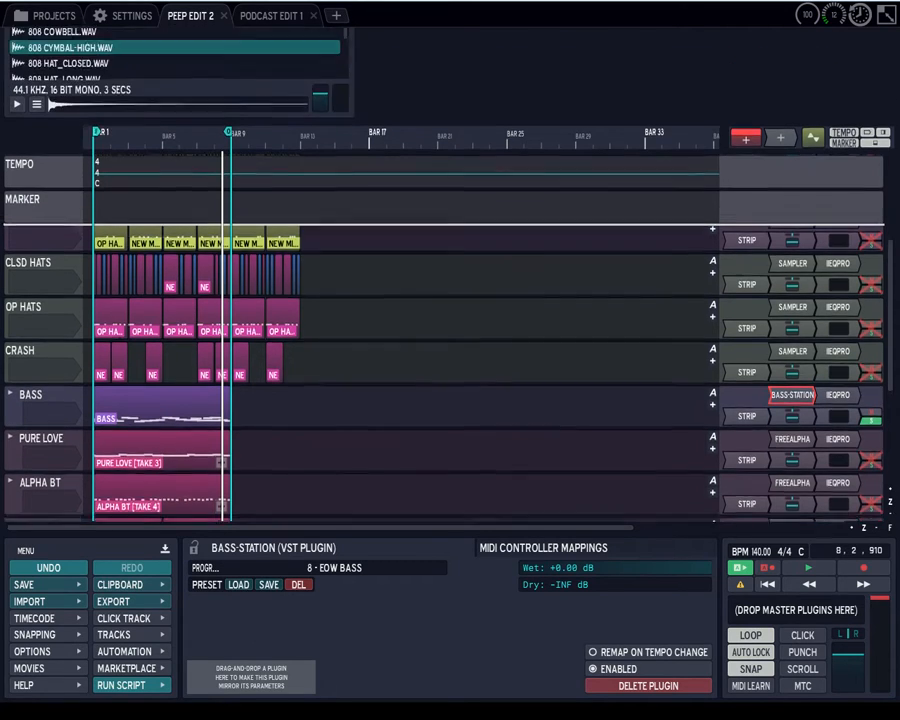
click(15, 44)
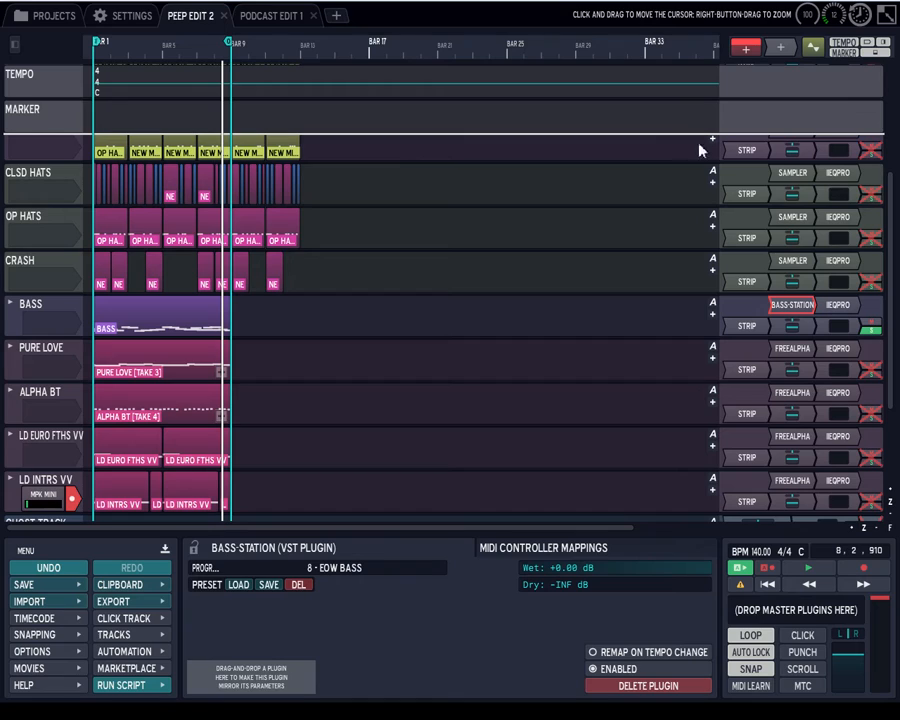
double_click(750, 153)
drag(191, 76, 509, 77)
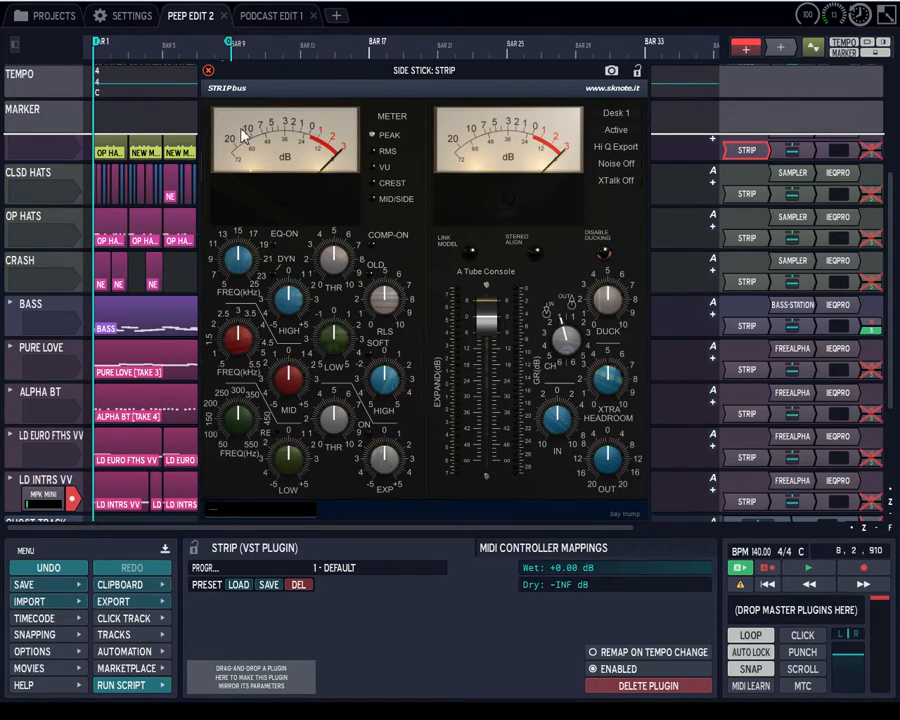
Step: Try the VU, CREST, MID/SIDE and RMS meter modes on the SIDE STICK strip
click(374, 168)
click(375, 189)
click(372, 200)
click(378, 183)
click(374, 151)
click(373, 183)
Step: Try the compressor's LOW and HIGH knobs and the expander, DYN and RE switches on the SIDE STICK strip
mouse_move(340, 338)
mouse_down()
mouse_move(322, 370)
mouse_move(329, 313)
mouse_move(326, 332)
mouse_move(328, 322)
mouse_up()
drag(380, 388, 368, 454)
mouse_move(384, 396)
mouse_down()
mouse_move(382, 321)
mouse_move(385, 353)
mouse_move(401, 373)
mouse_move(393, 379)
mouse_move(400, 323)
mouse_move(382, 388)
mouse_move(390, 375)
mouse_up()
click(372, 434)
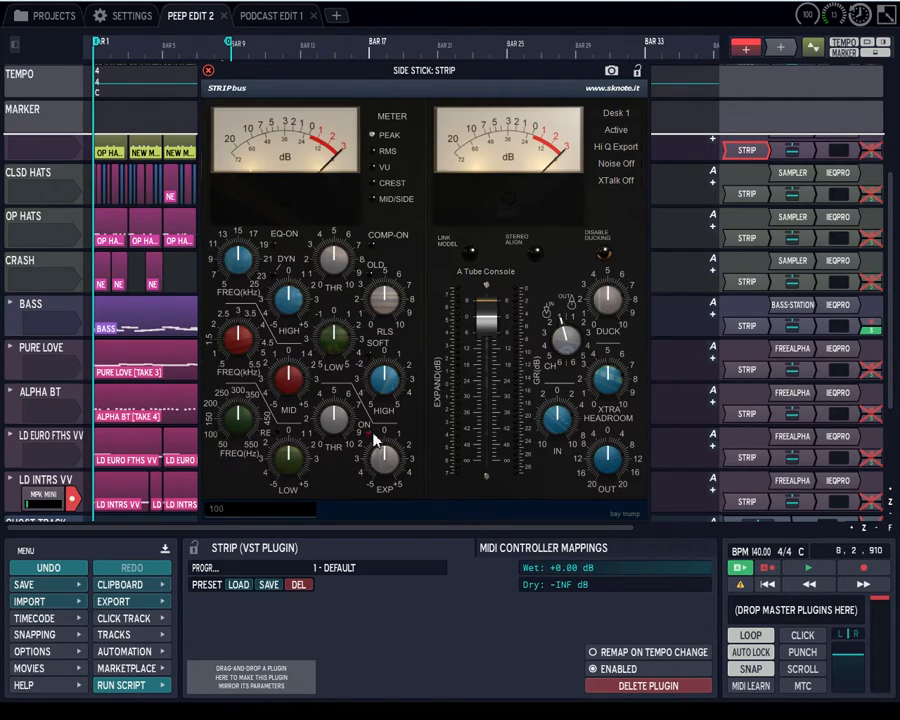
click(276, 281)
click(280, 431)
click(278, 431)
Step: Review the console model and desk choices of the SIDE STICK strip, keep A Tube Console, and turn on Stereo Align
click(510, 276)
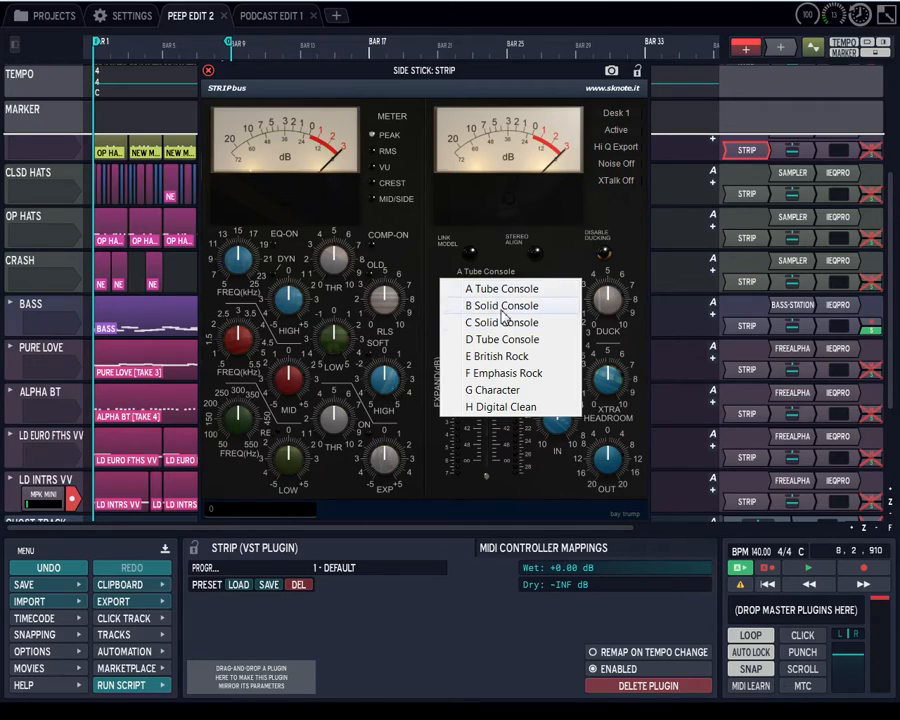
click(562, 263)
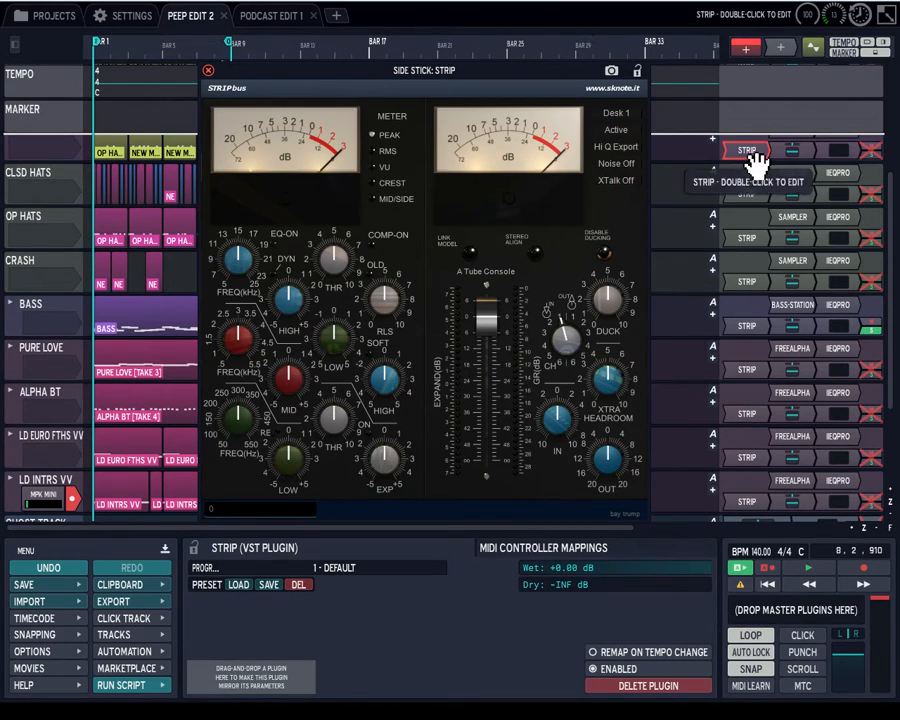
click(487, 273)
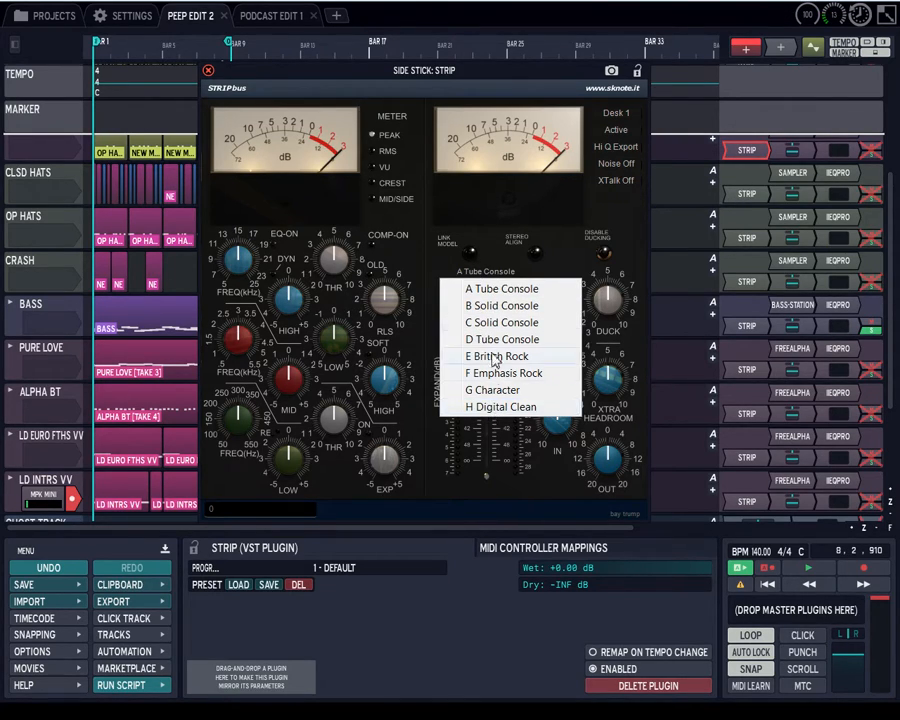
click(482, 288)
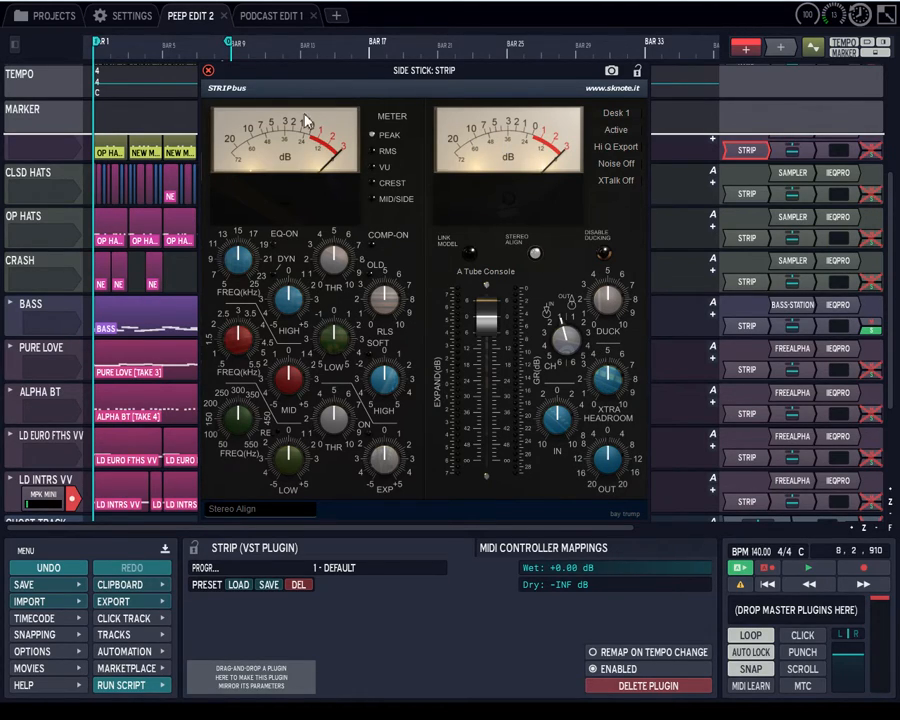
click(616, 116)
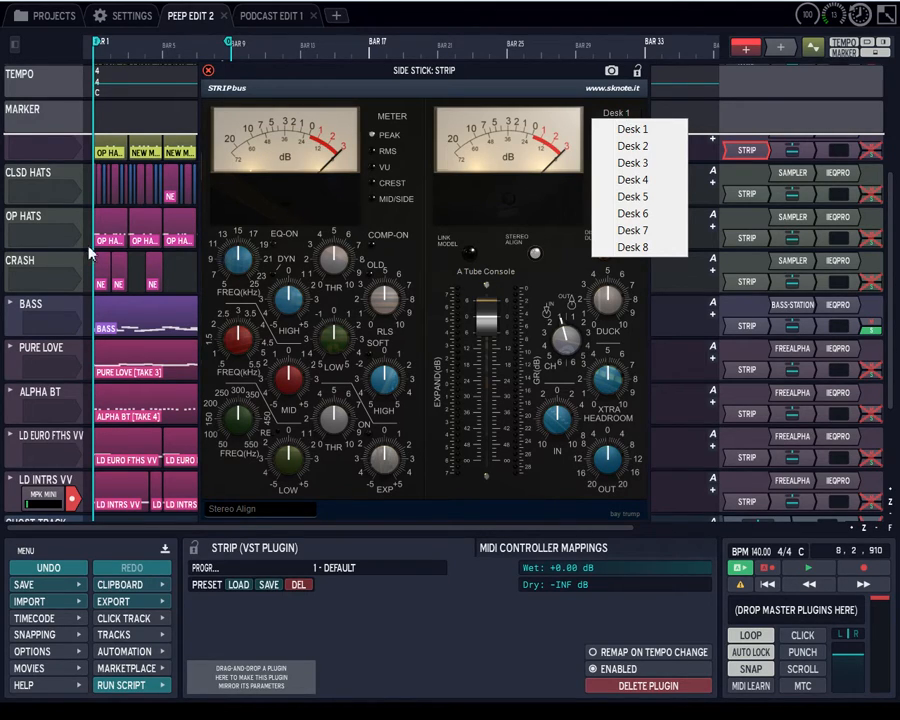
click(14, 201)
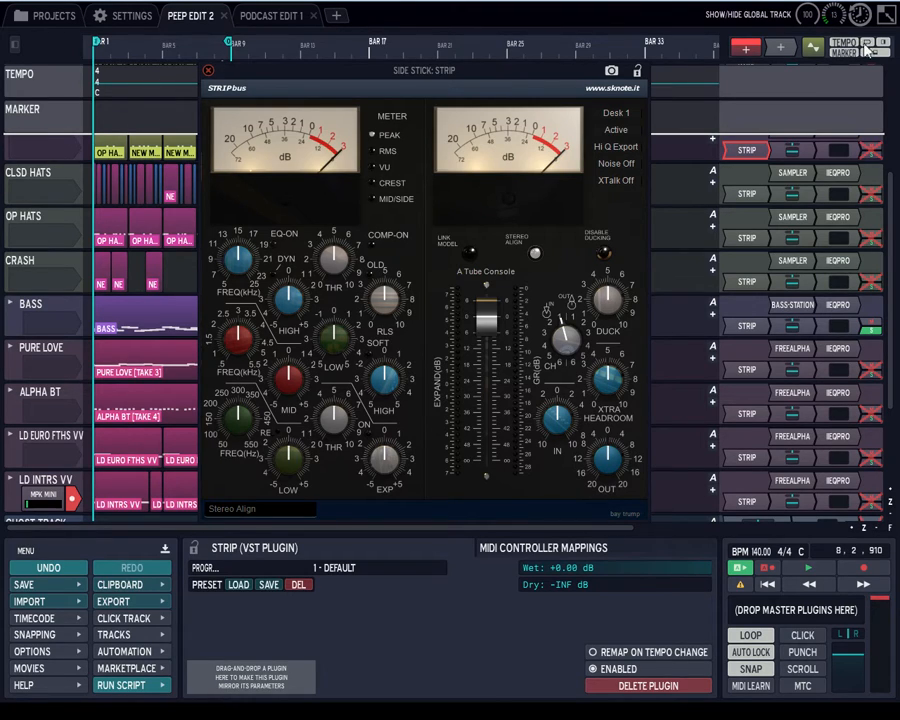
Step: Select the CLSD HATS track and open its STRIP plugin
scroll(40, 308, up, 2)
scroll(40, 305, up, 4)
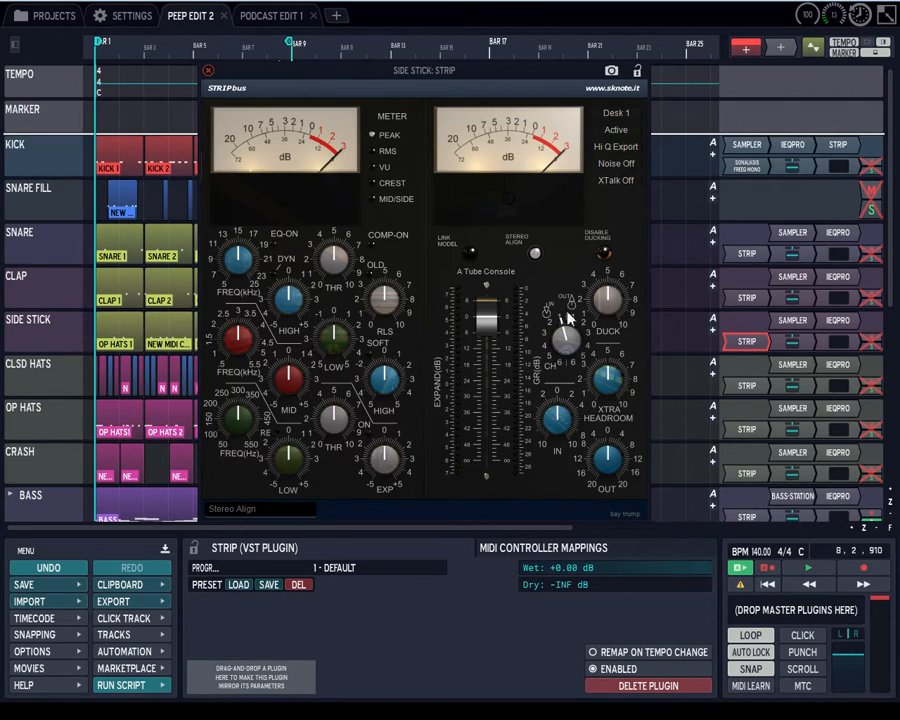
click(25, 368)
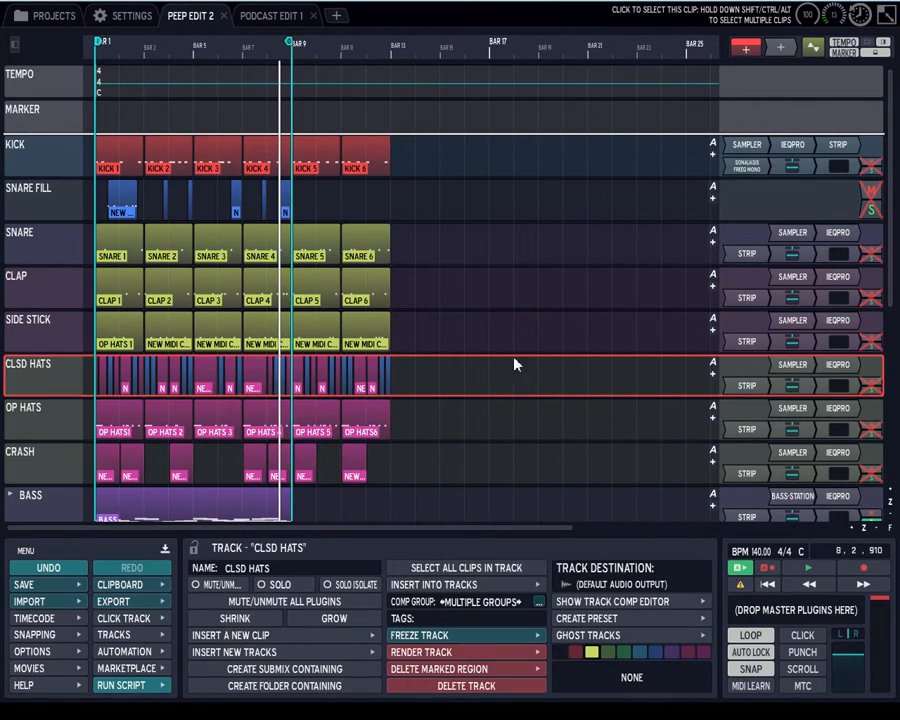
double_click(754, 385)
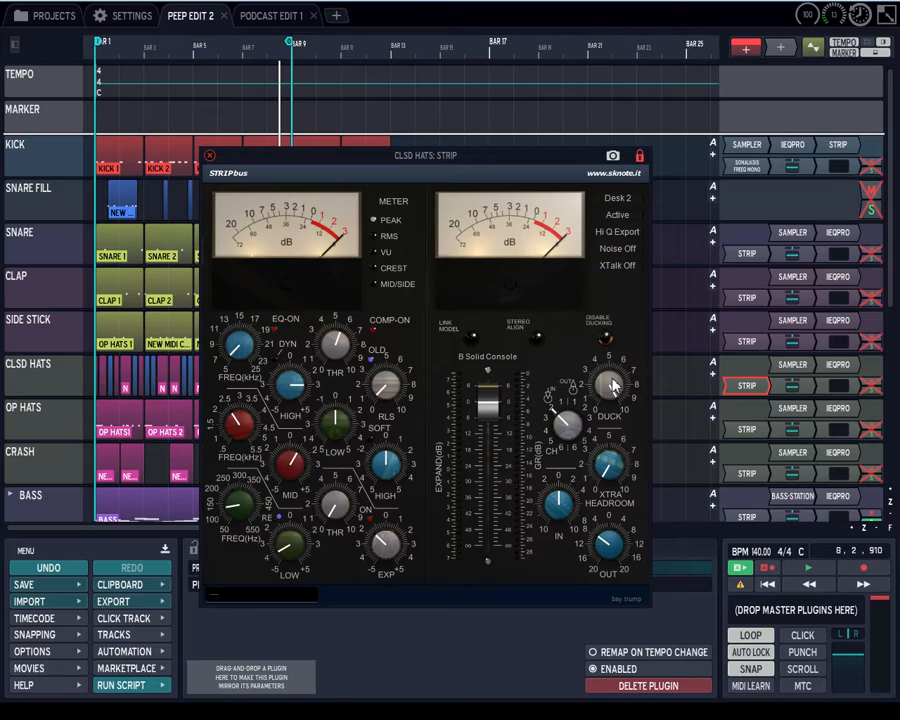
Step: Examine the crosstalk, bypass, processing quality and noise options available on the CLSD HATS strip
click(618, 266)
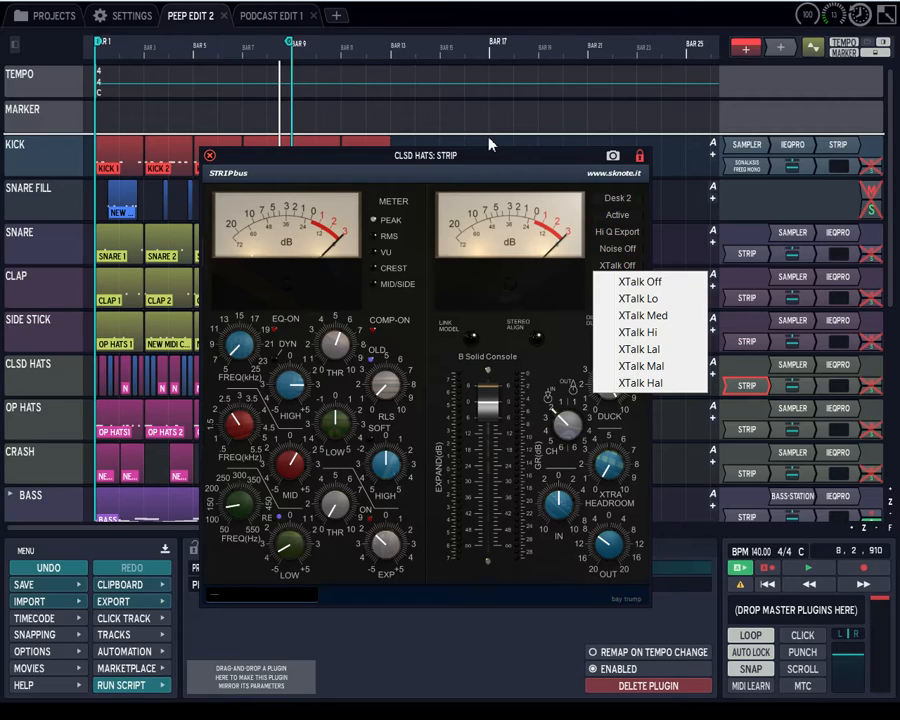
click(577, 165)
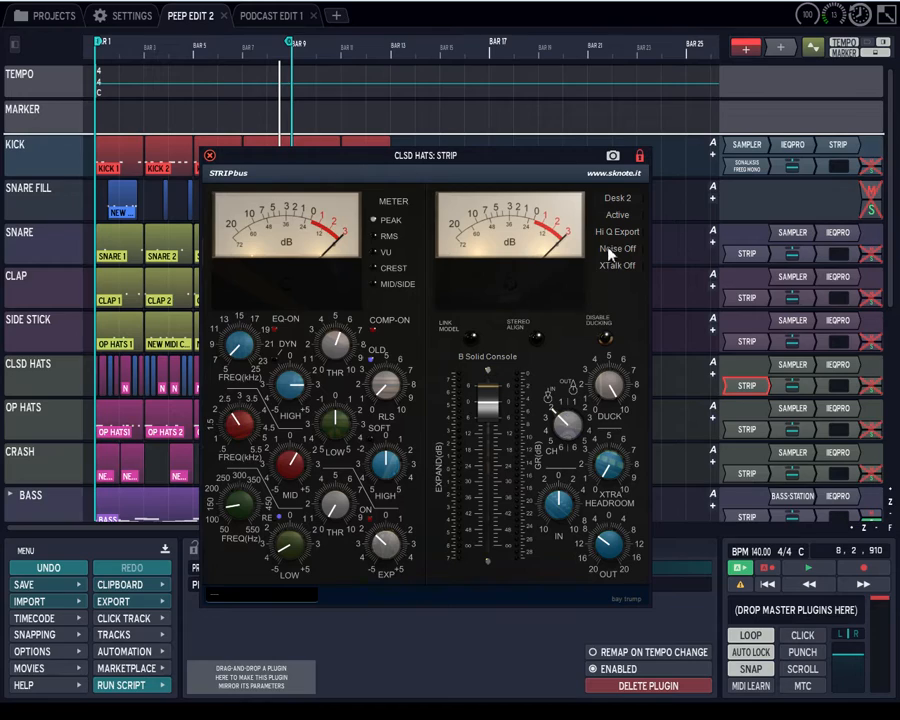
click(617, 215)
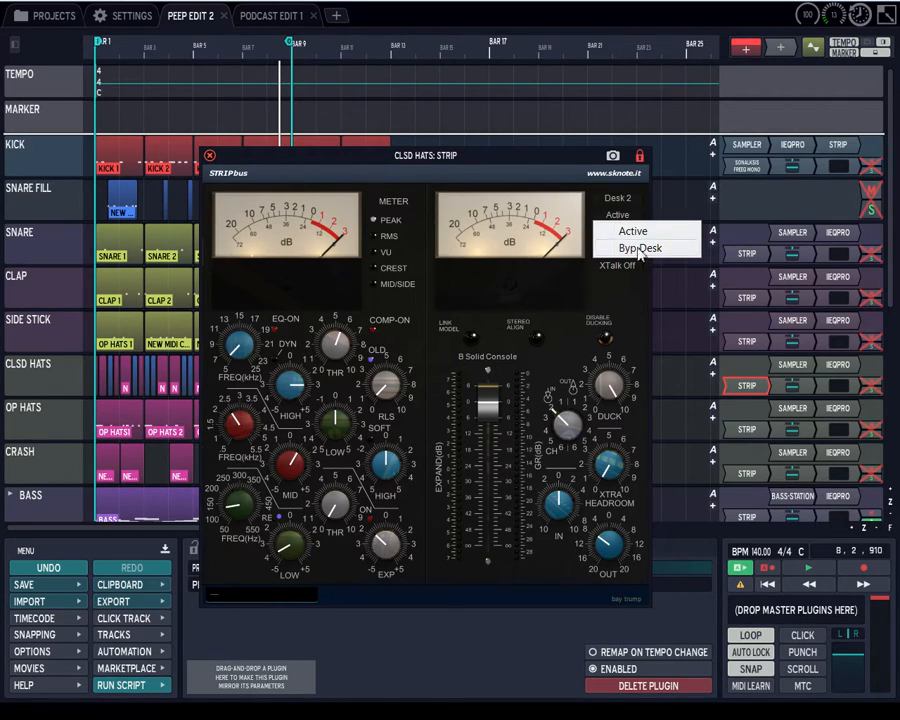
click(628, 231)
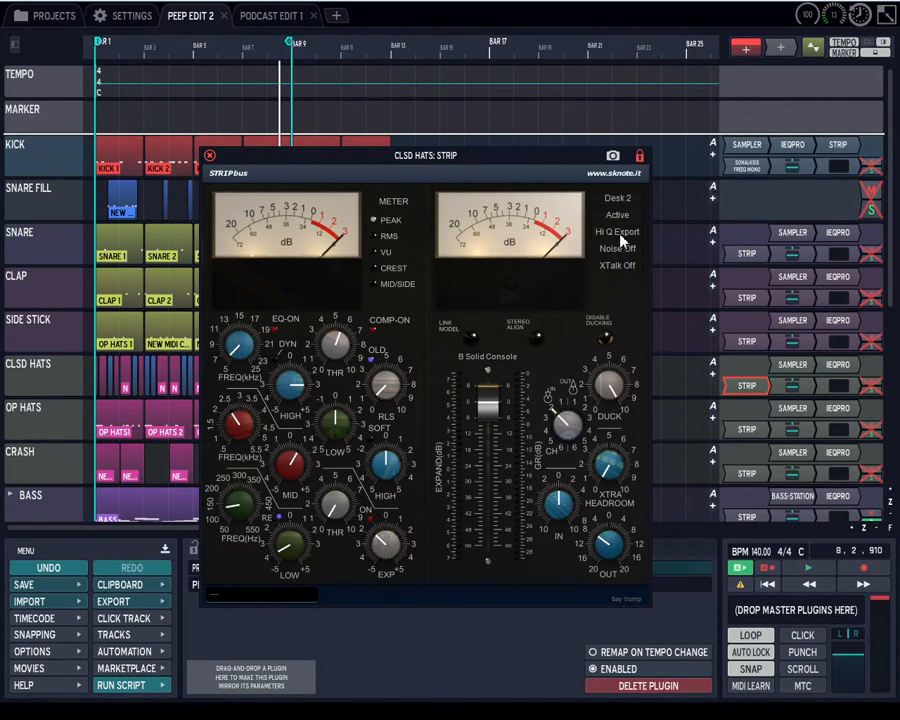
click(621, 236)
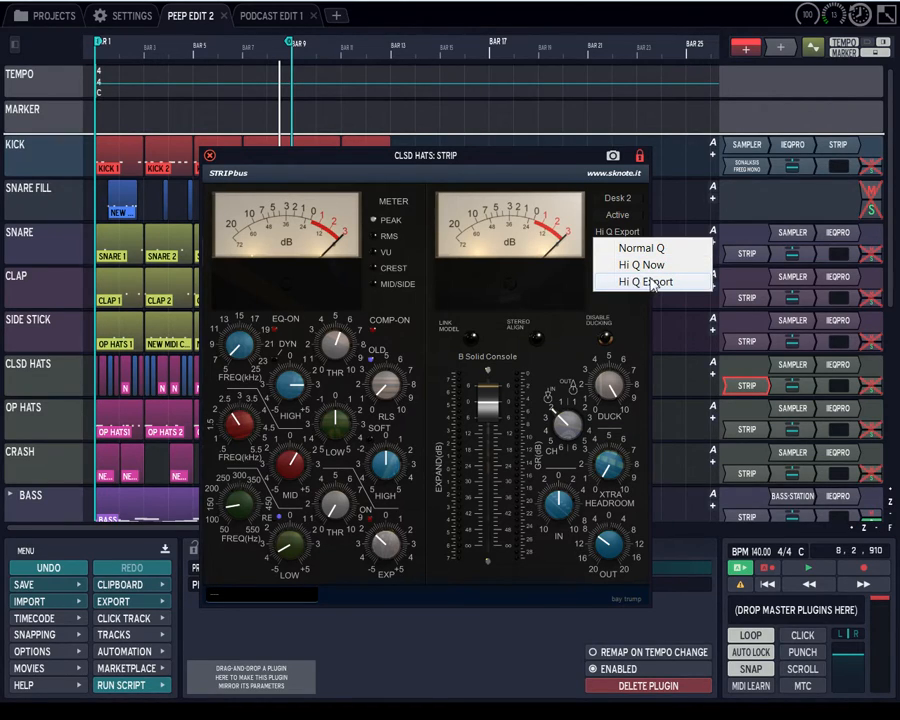
click(559, 277)
click(632, 250)
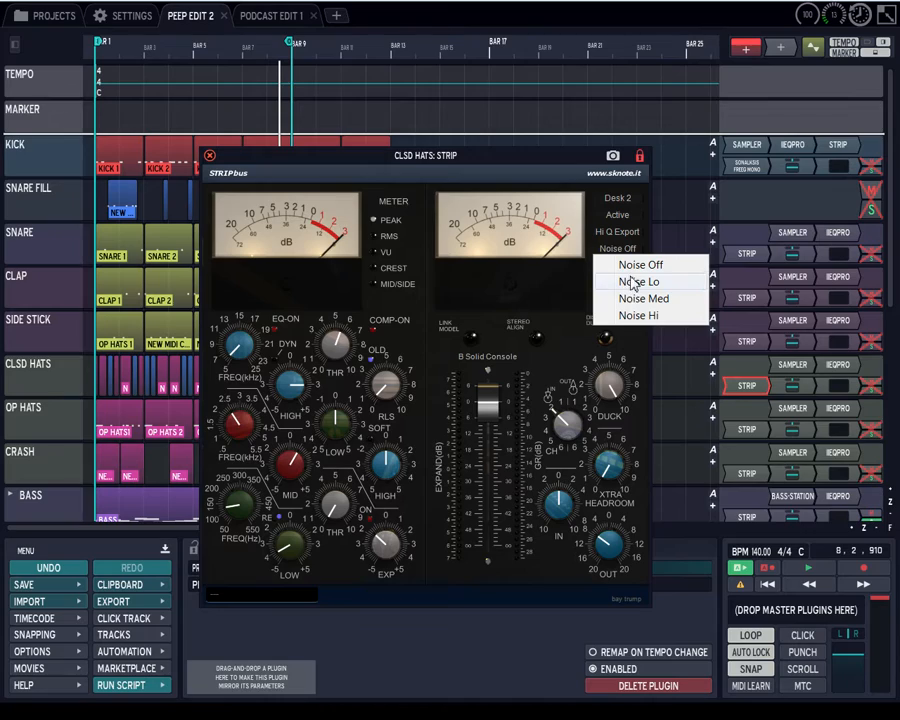
click(568, 347)
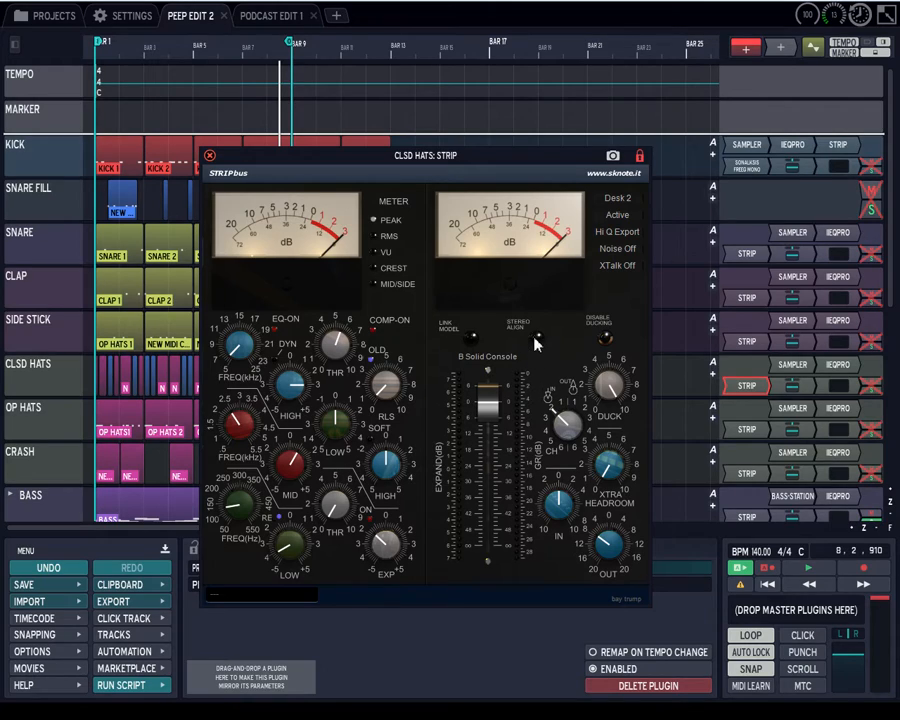
click(615, 249)
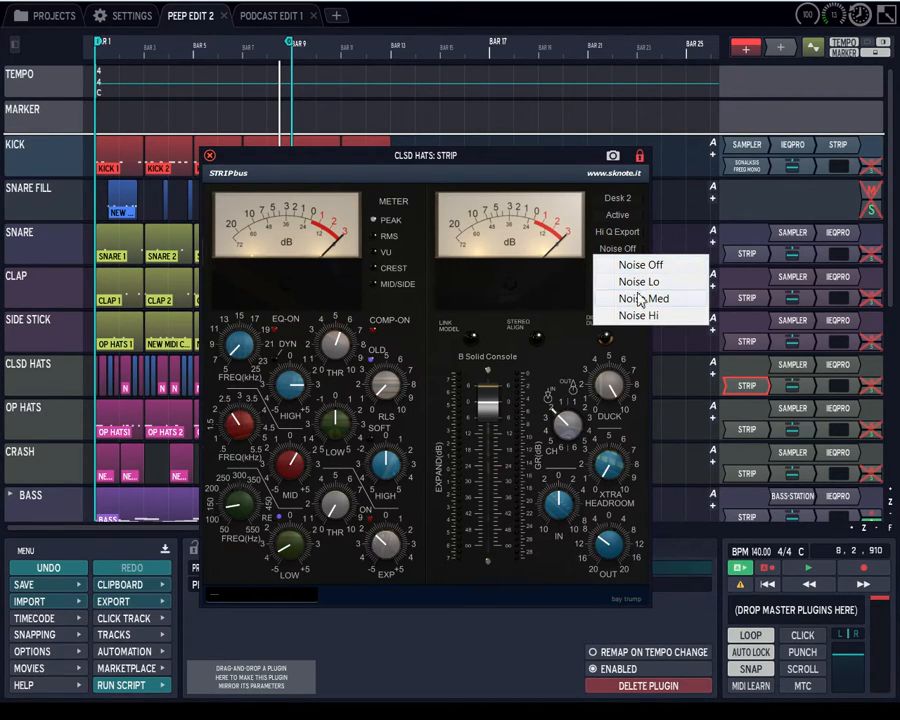
click(557, 350)
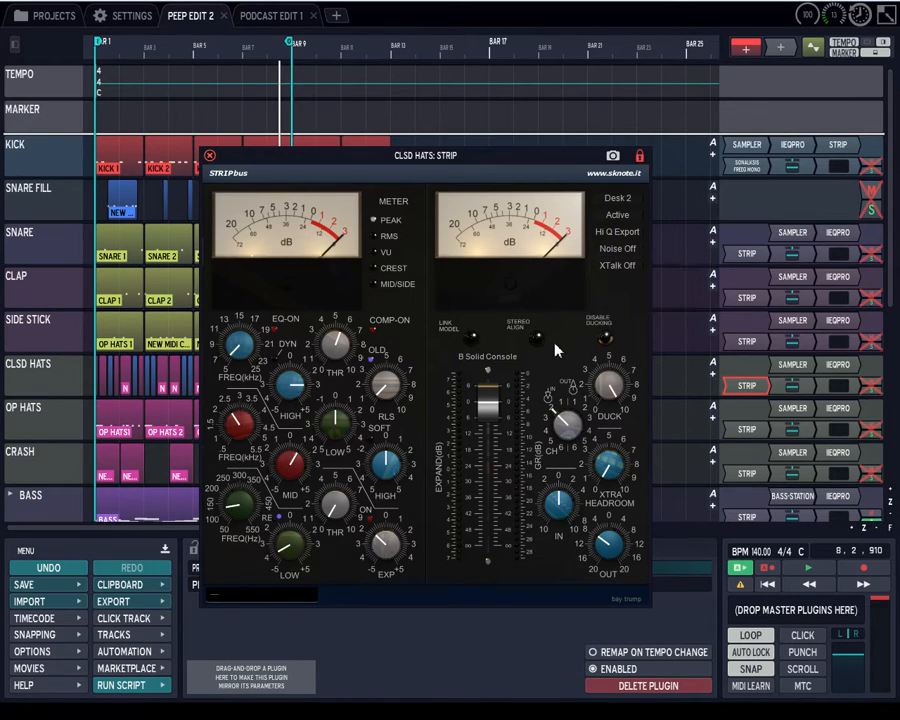
click(619, 266)
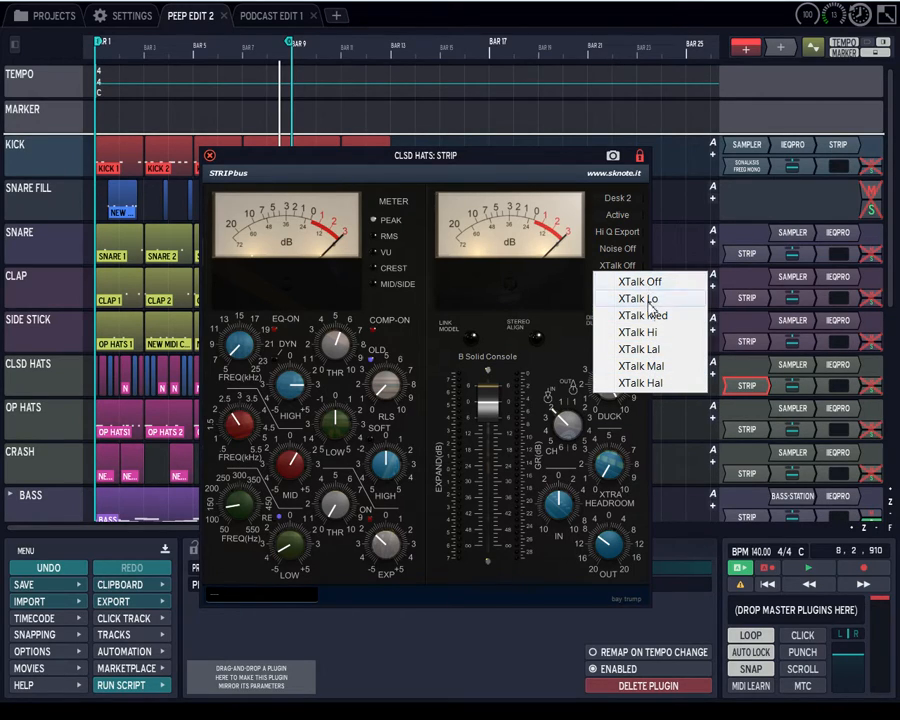
click(564, 353)
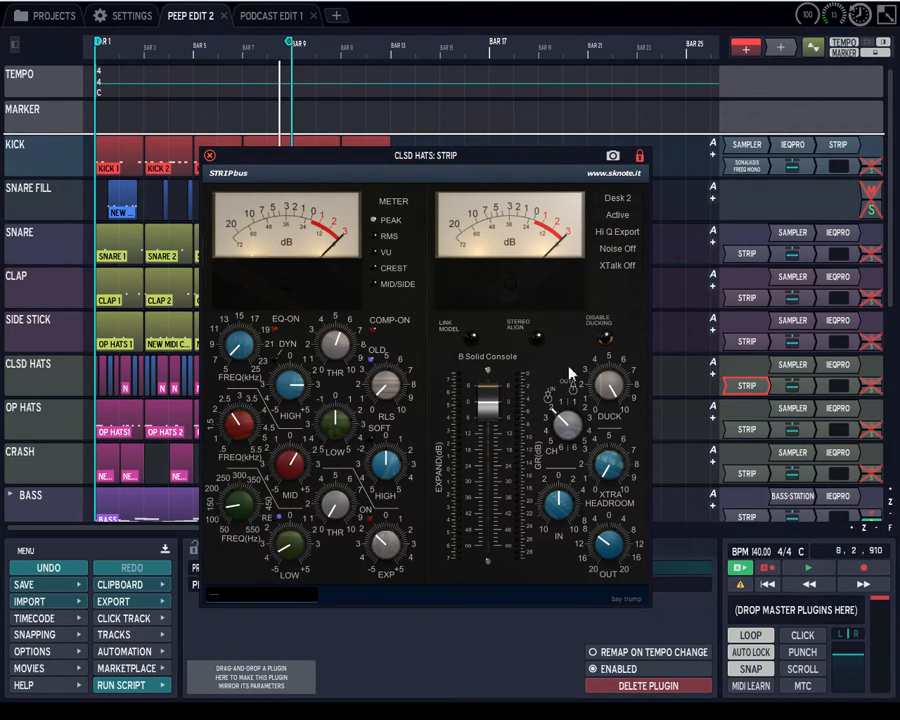
Step: Try different positions of the CH knob on the CLSD HATS strip
drag(567, 424, 566, 439)
mouse_move(566, 427)
mouse_down()
mouse_move(567, 402)
mouse_move(567, 417)
mouse_up()
drag(575, 432, 567, 440)
Step: Select the CLSD HATS track and reopen its STRIP plugin
click(60, 378)
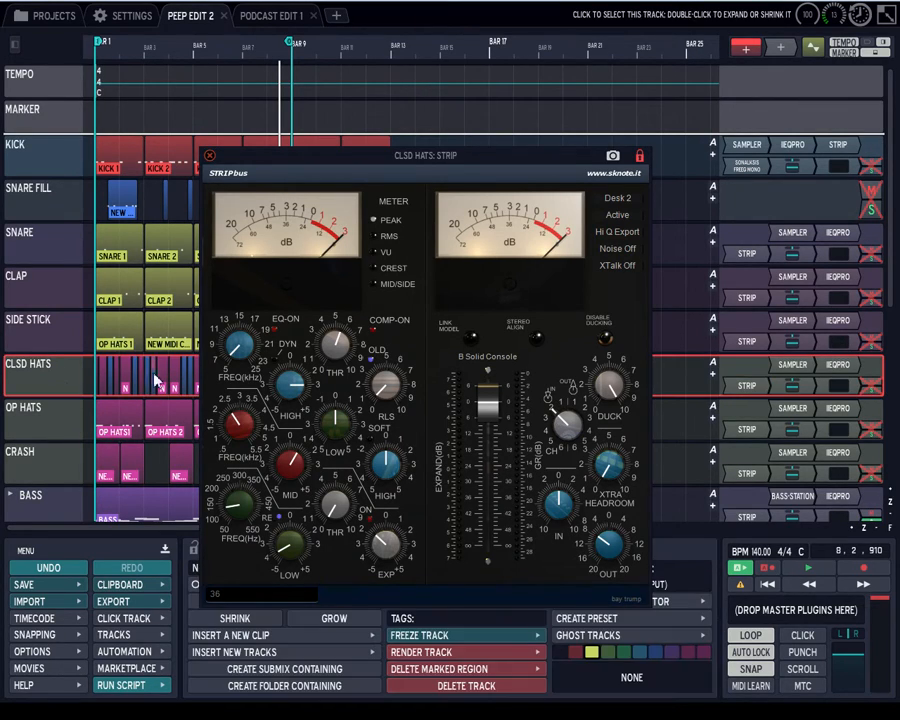
click(737, 389)
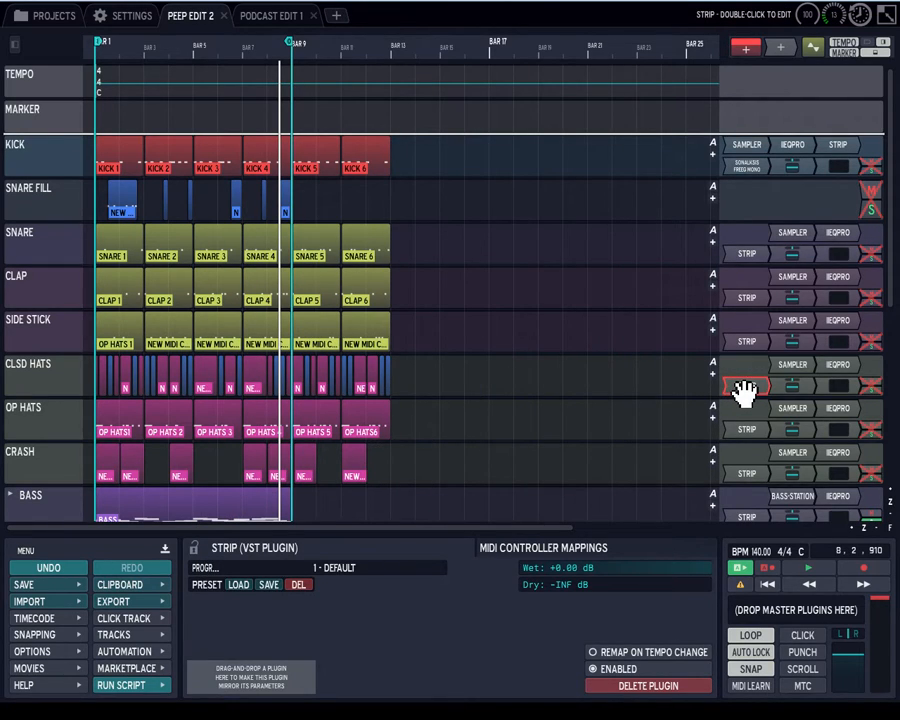
double_click(743, 388)
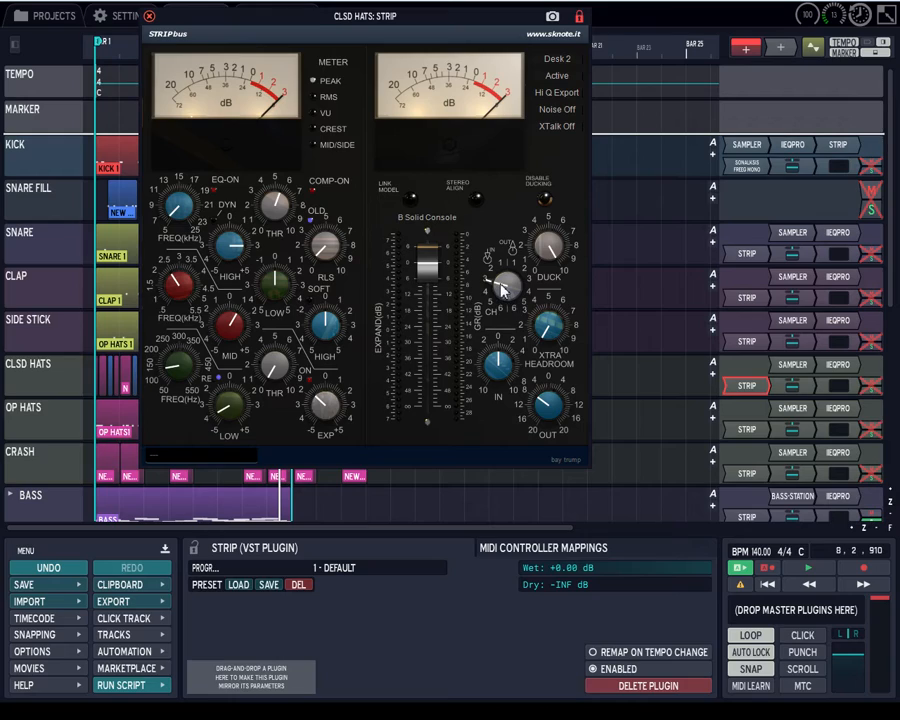
Step: Open the OP HATS track's STRIP plugin and bring the CLSD HATS strip back up along with it
click(40, 415)
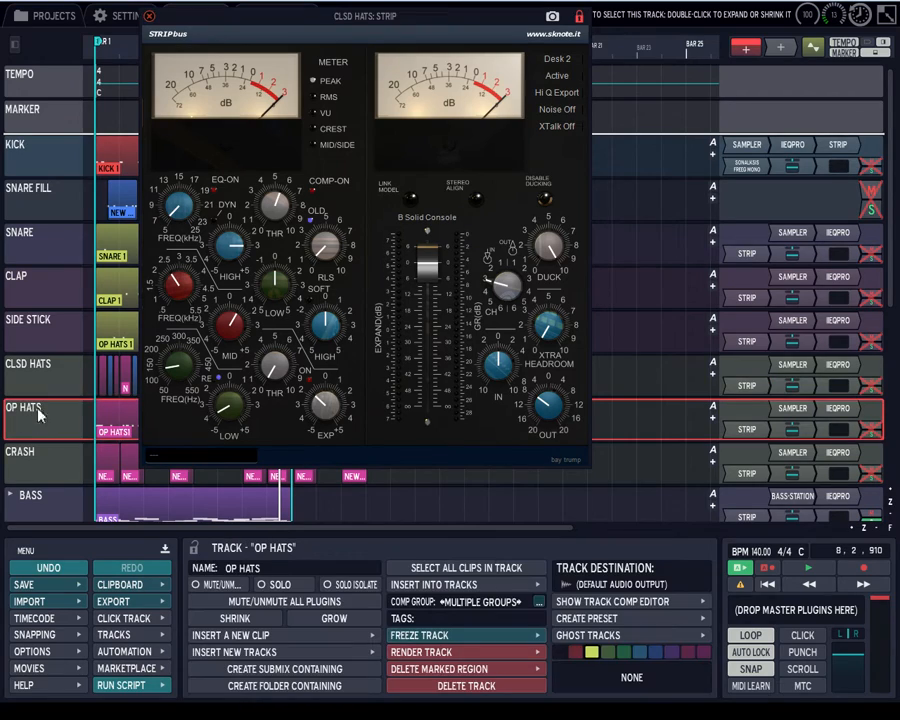
double_click(747, 430)
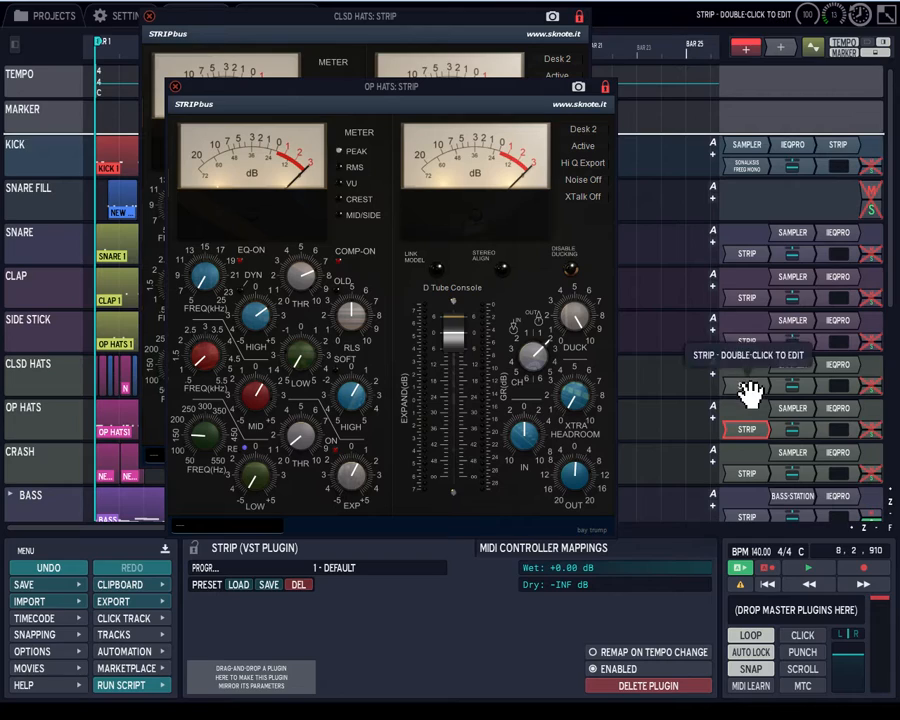
click(747, 386)
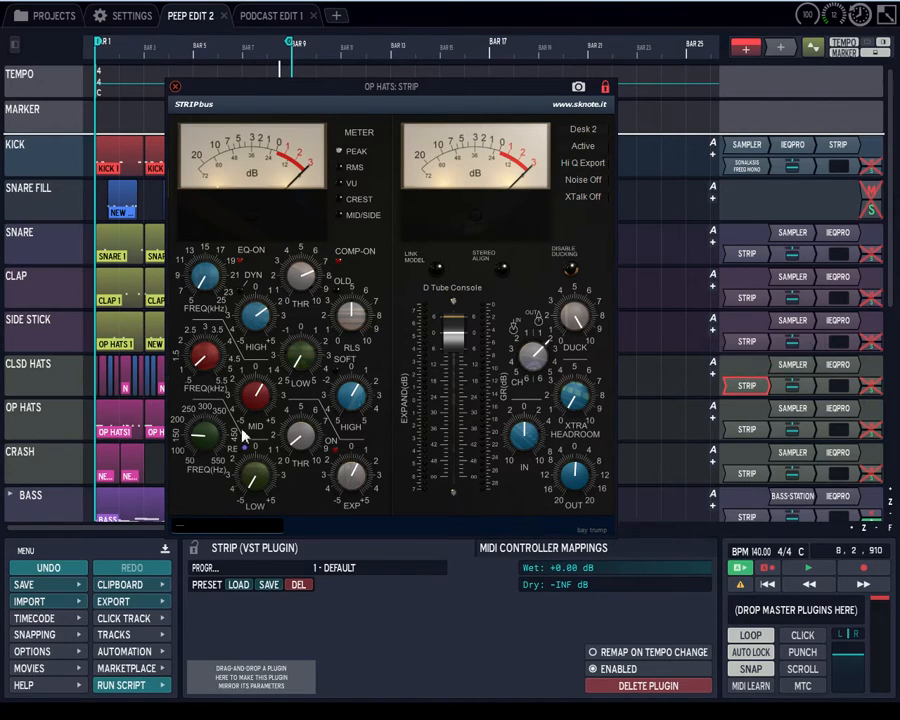
click(24, 364)
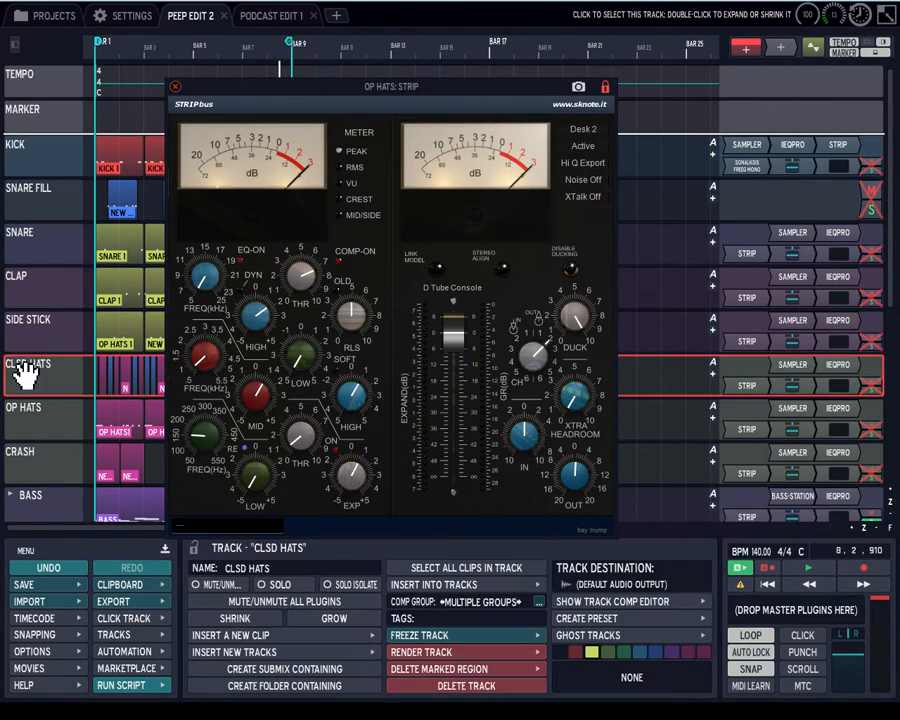
double_click(752, 386)
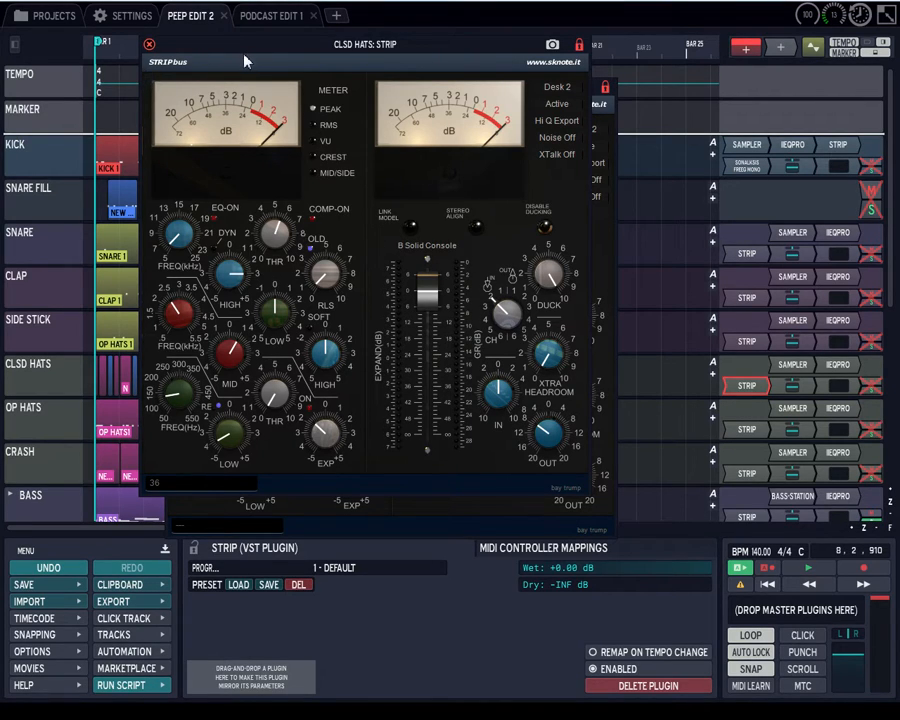
Step: Arrange the OP HATS and CLSD HATS strip windows side by side for comparison, with OP HATS first
drag(245, 58, 378, 157)
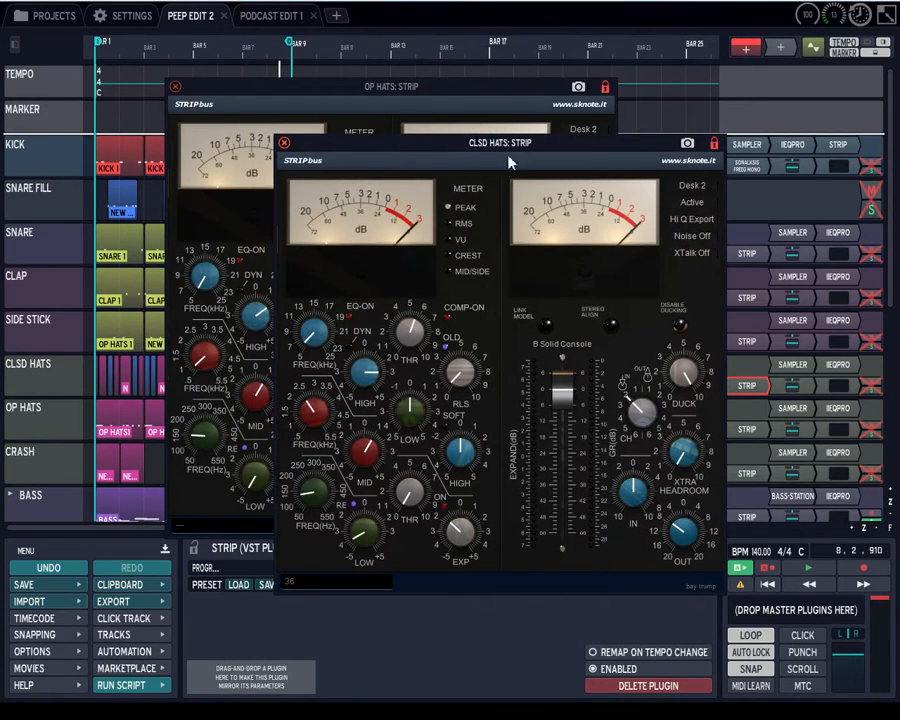
drag(510, 170, 563, 183)
drag(497, 84, 332, 62)
drag(515, 186, 622, 85)
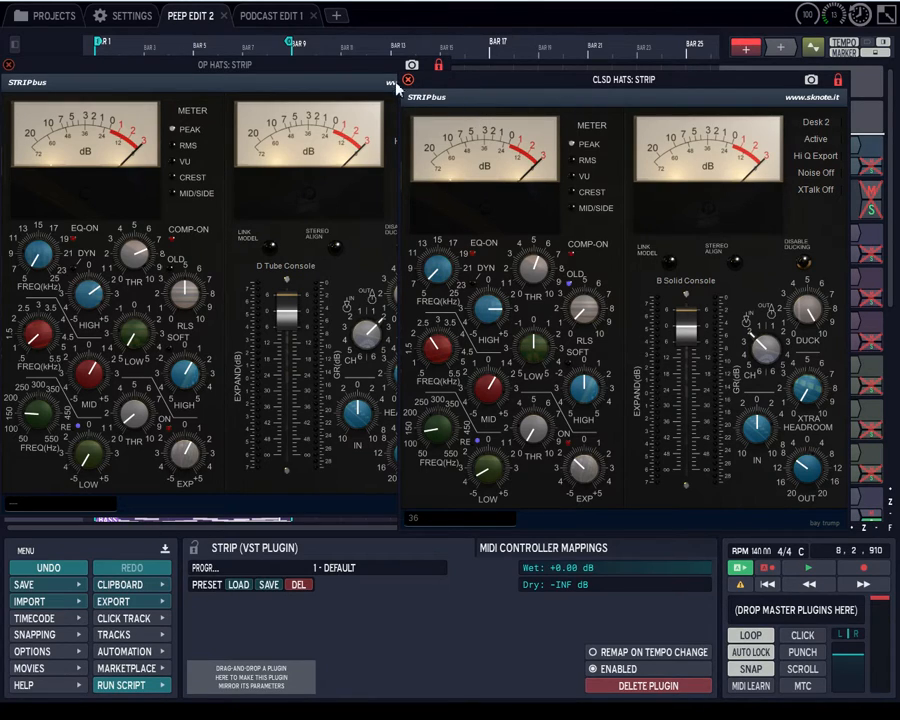
drag(384, 68, 389, 75)
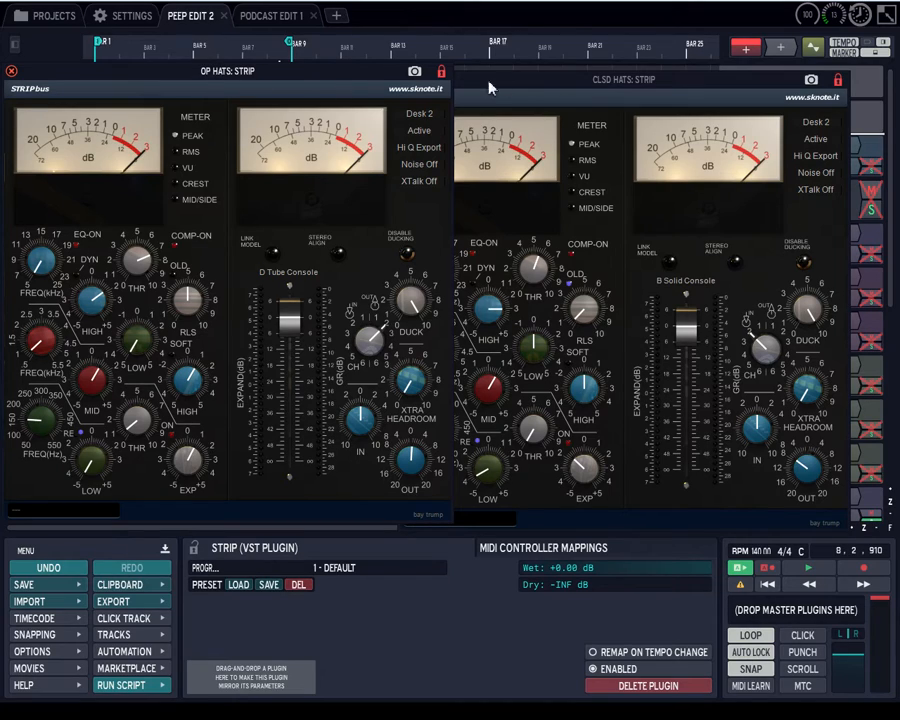
Step: Compare the OP HATS and CLSD HATS strip settings, bringing each window forward and lining them up edge to edge
click(558, 81)
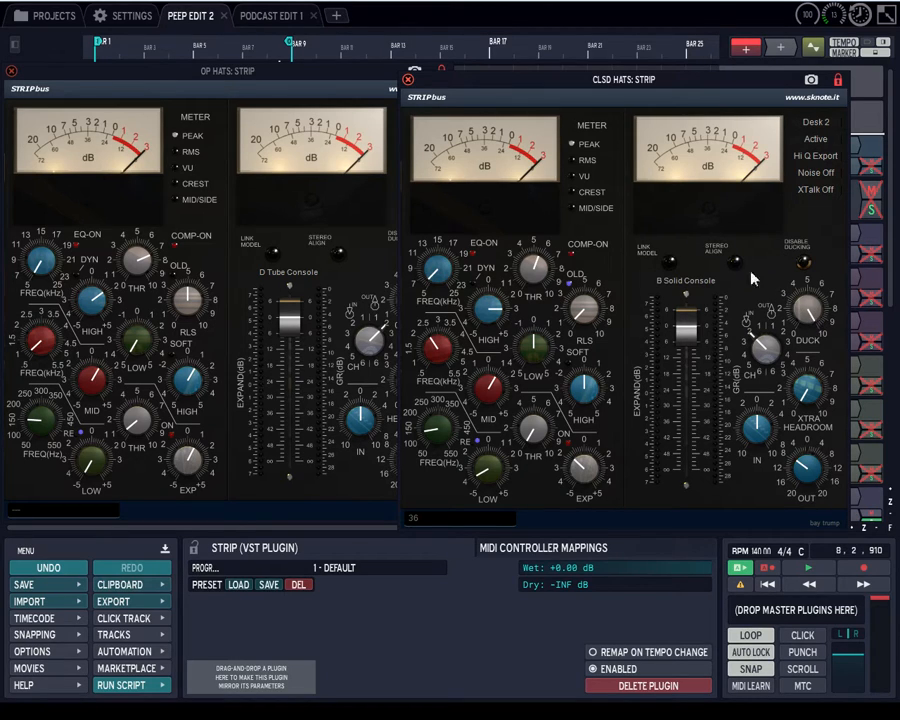
drag(530, 84, 606, 84)
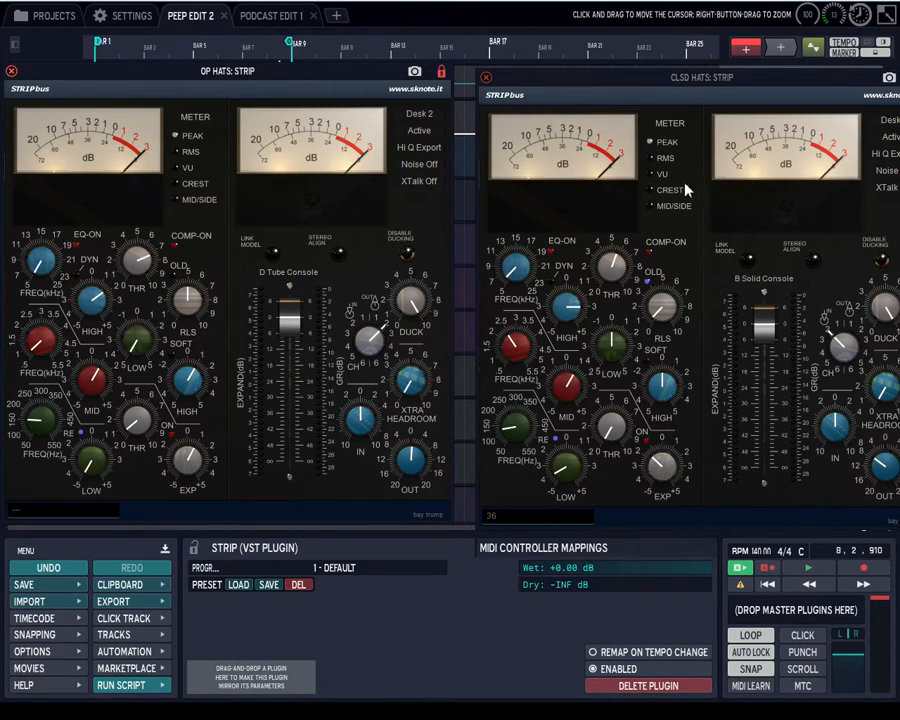
drag(725, 88, 656, 86)
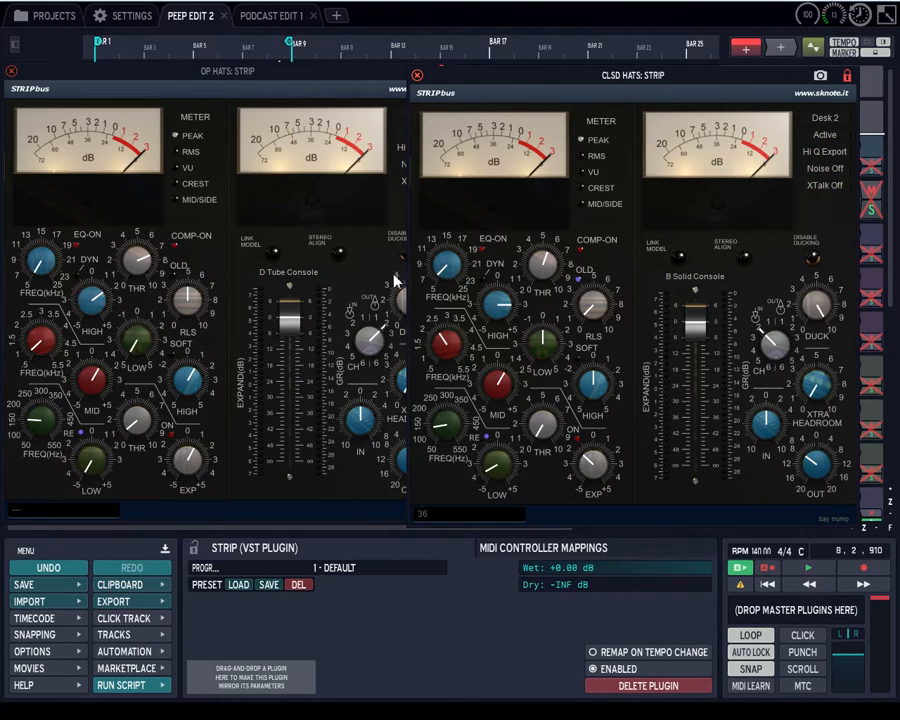
click(280, 90)
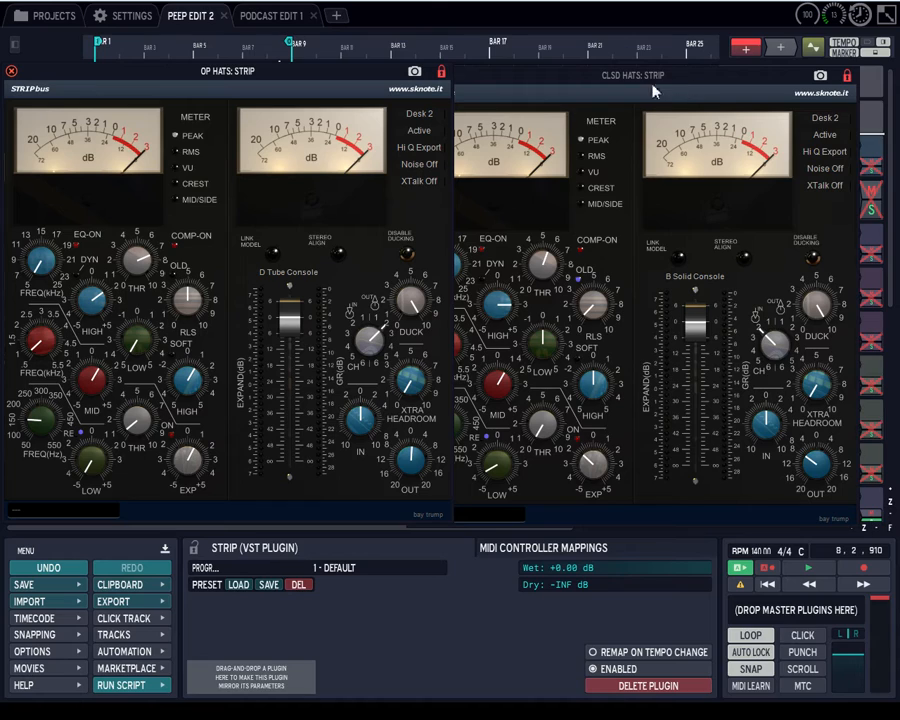
drag(346, 84, 325, 80)
mouse_move(473, 77)
mouse_down()
mouse_move(466, 75)
mouse_move(479, 75)
mouse_up()
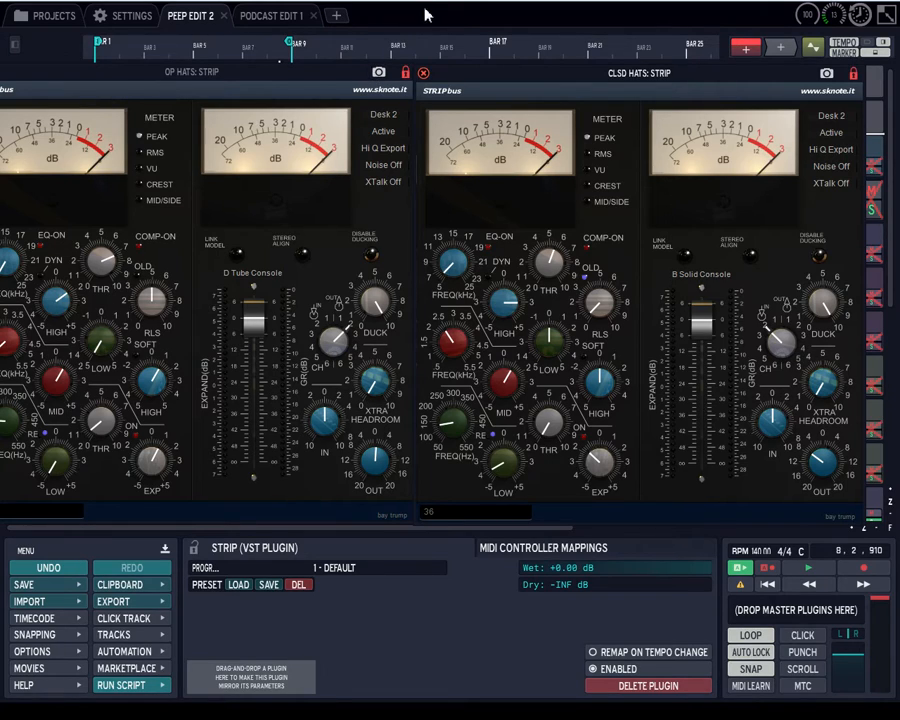
Step: Close both the OP HATS and CLSD HATS strip windows
mouse_move(455, 3)
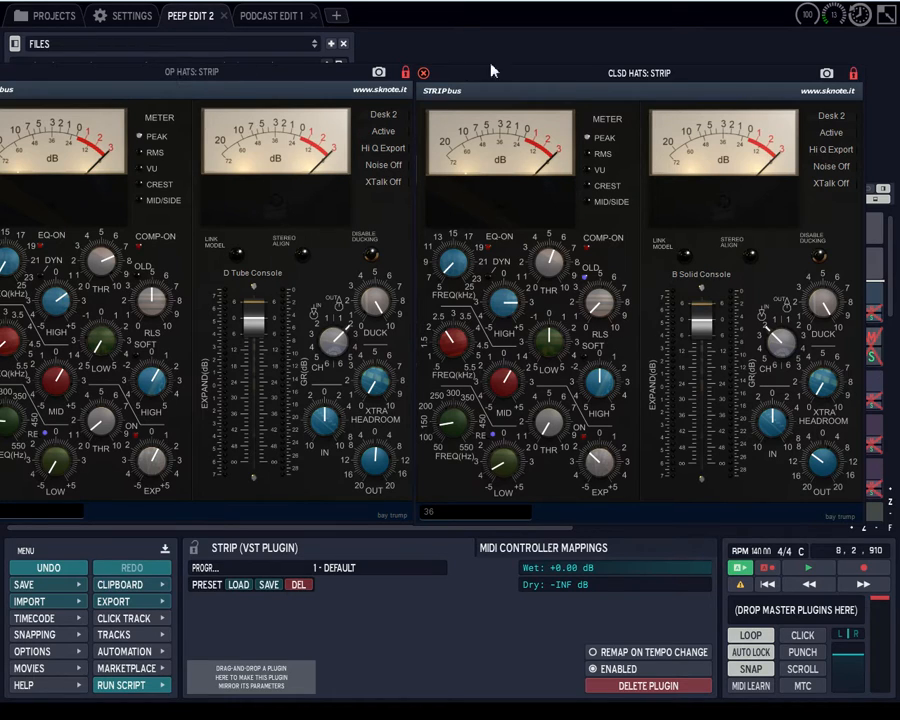
drag(236, 77, 420, 100)
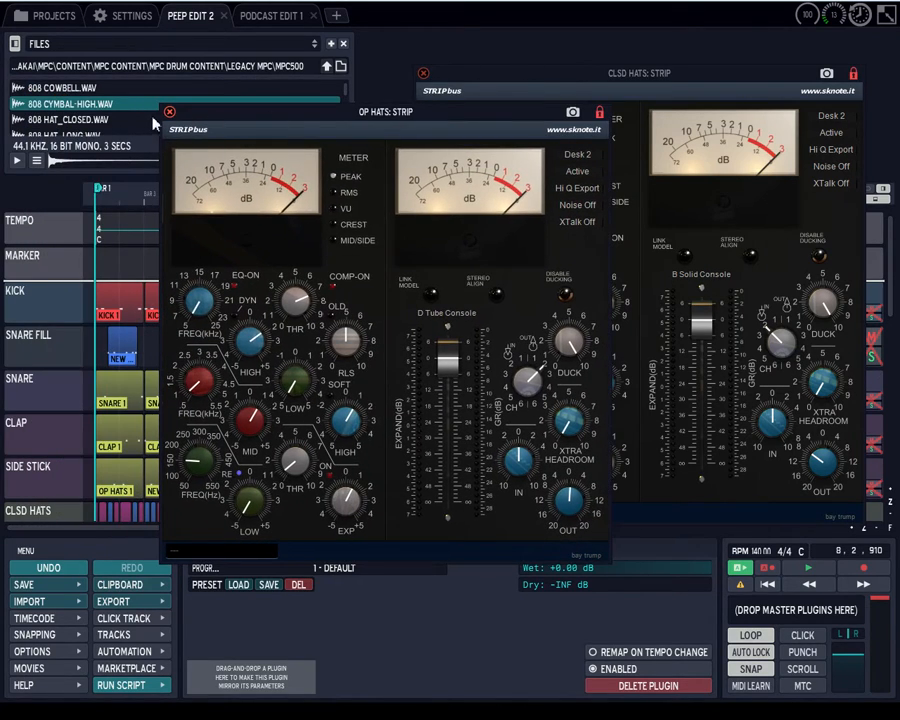
click(118, 87)
click(423, 73)
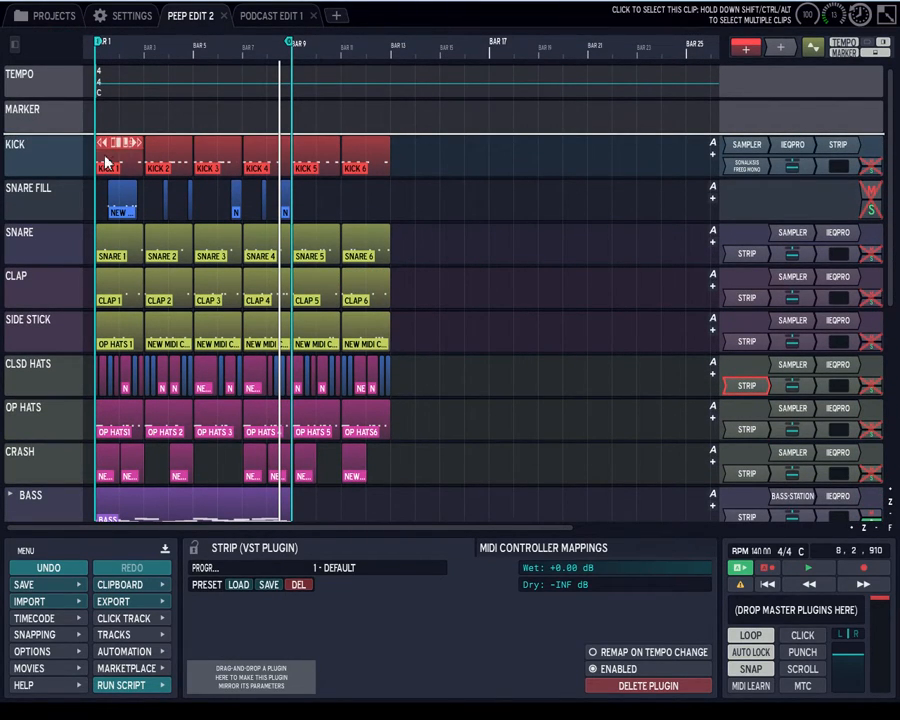
Step: Open the STRIP plugin of the BASS track and move its window clear of the track names
click(28, 164)
scroll(28, 464, down, 2)
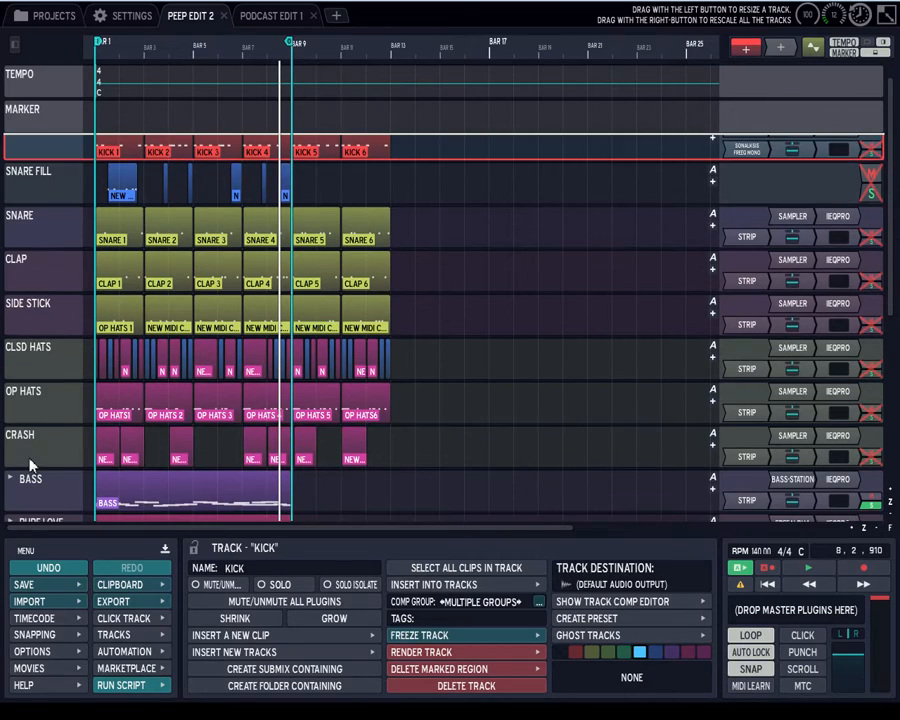
click(757, 483)
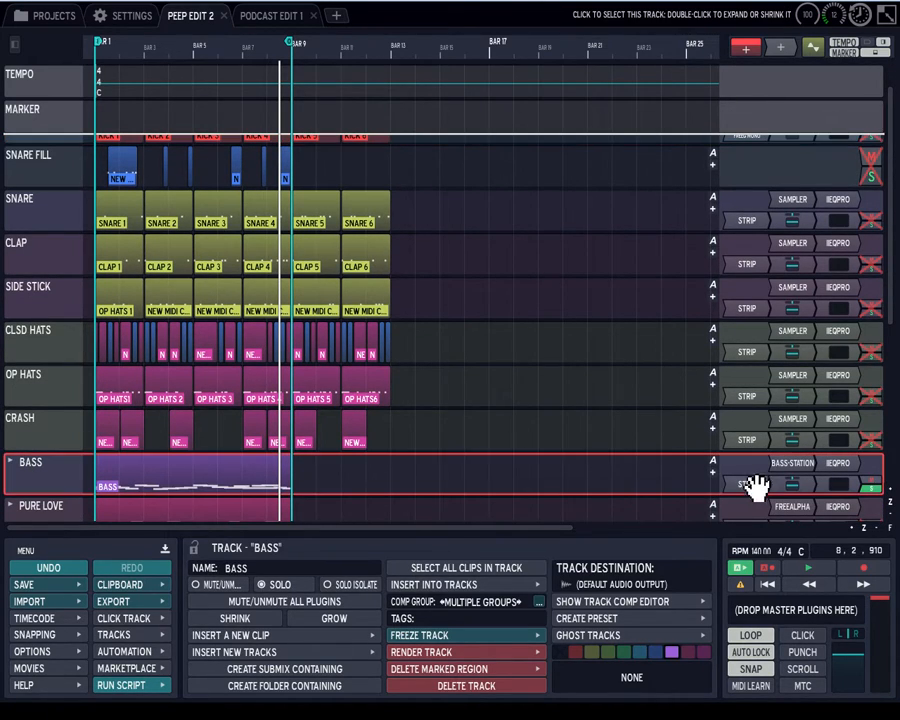
double_click(747, 486)
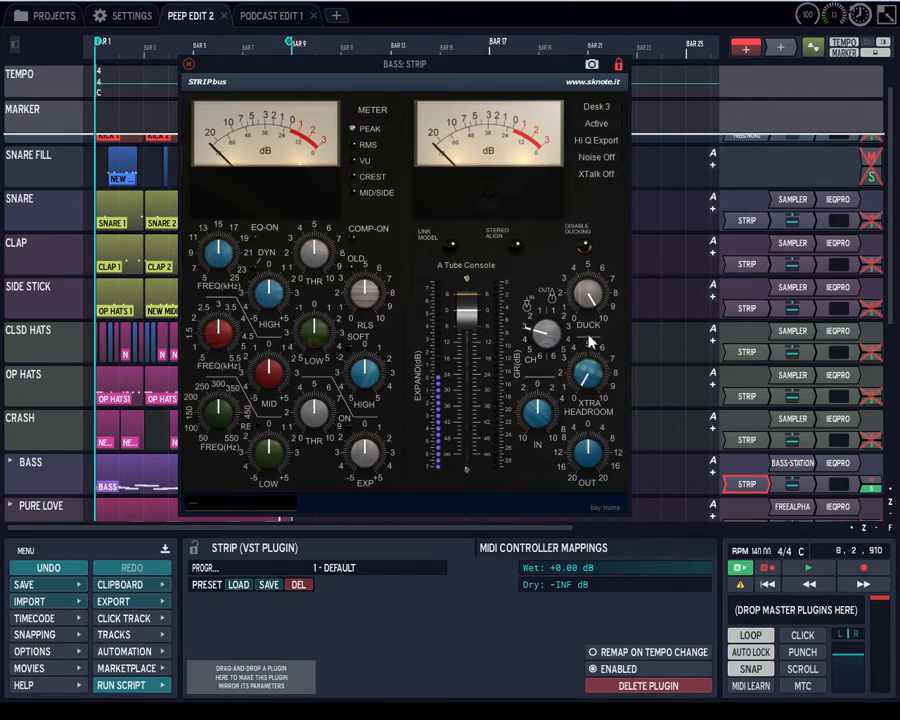
drag(344, 63, 434, 40)
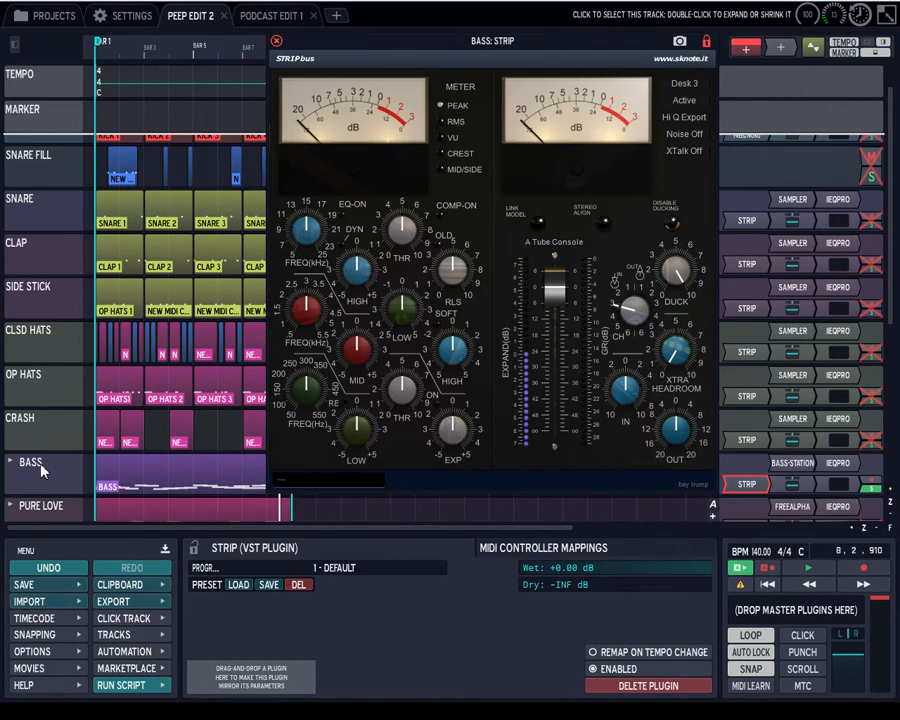
Step: Play the soloed BASS track from the start of the edit with its strip window in view
scroll(38, 465, down, 4)
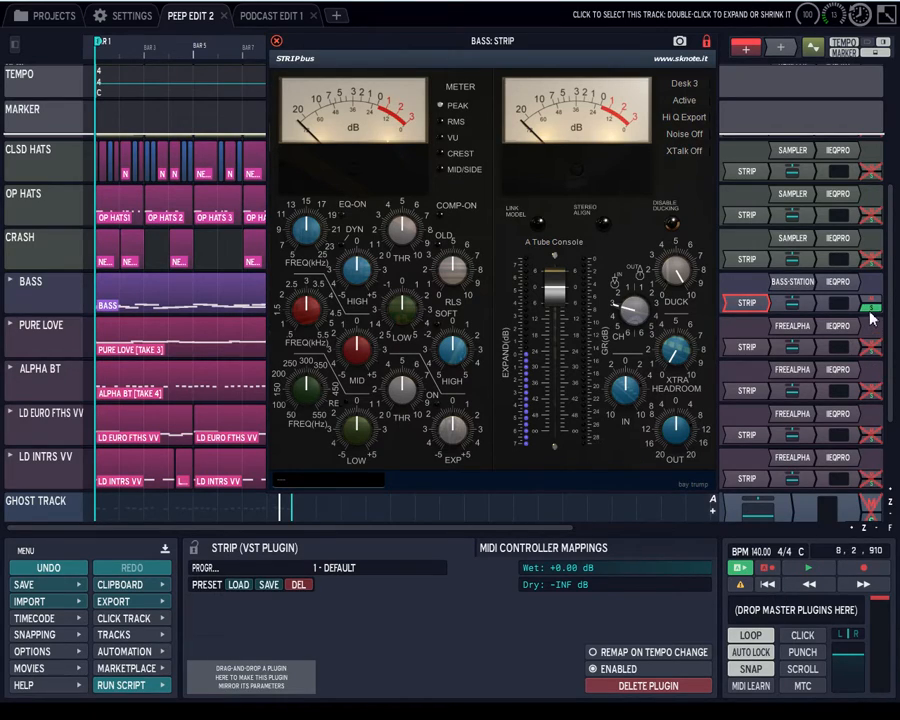
click(155, 260)
key(Home)
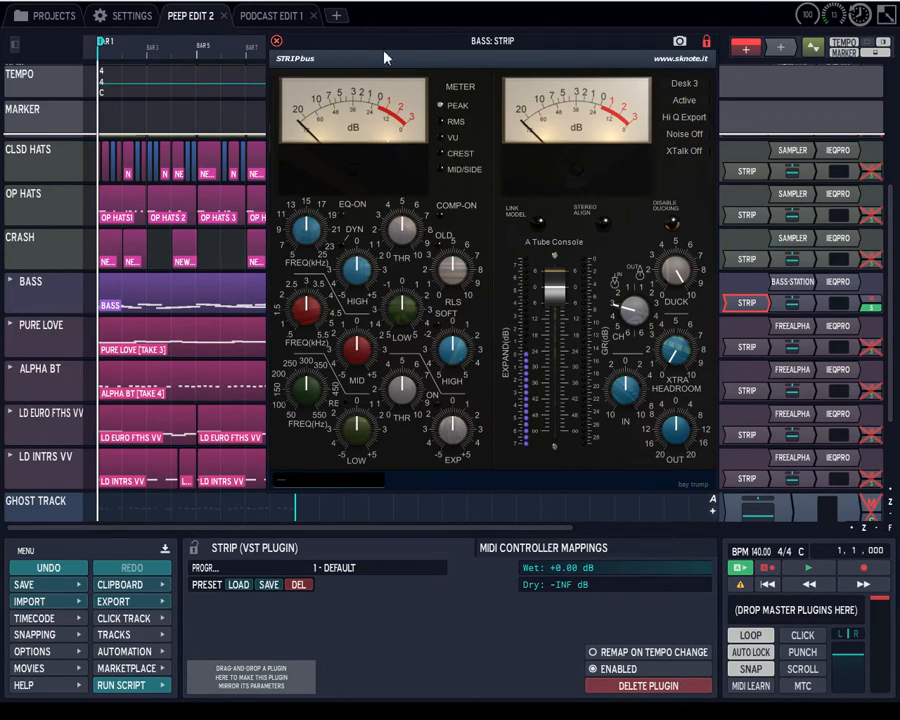
drag(405, 55, 255, 73)
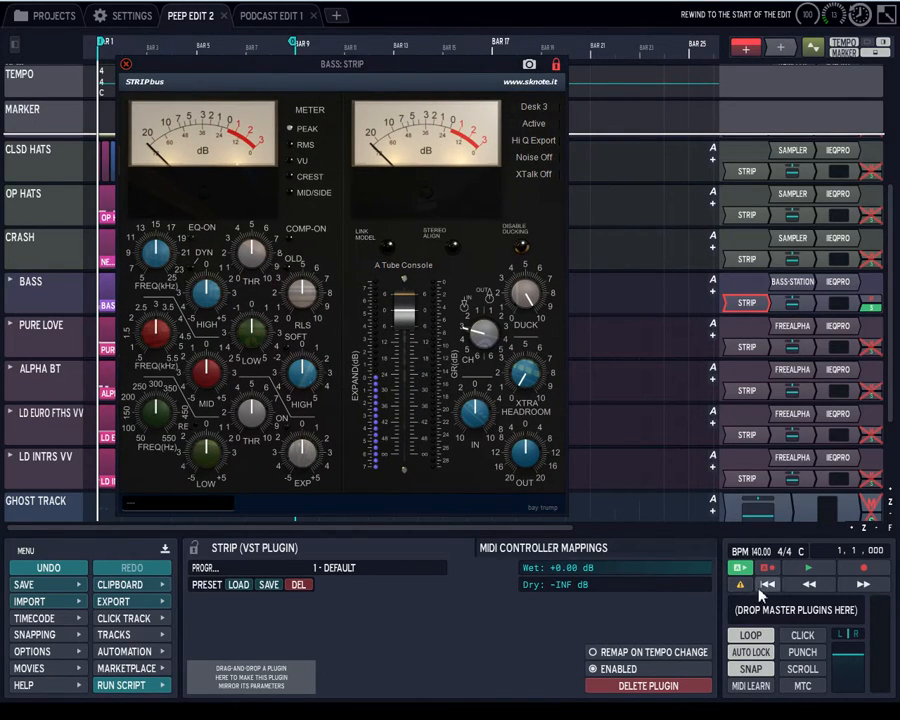
click(808, 567)
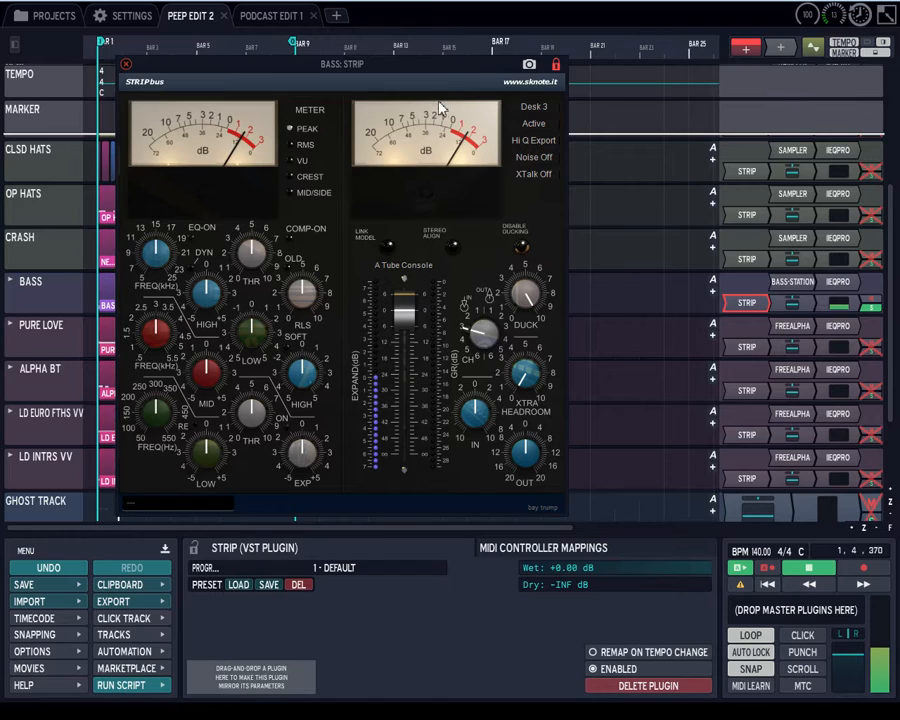
drag(439, 70, 512, 92)
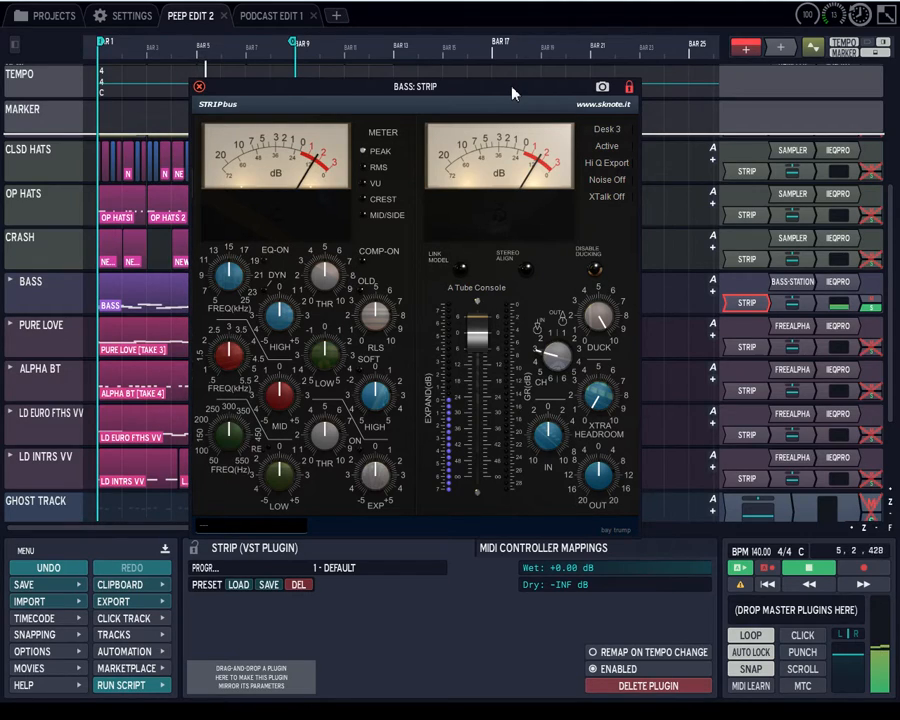
Step: Enable the EQ and compressor on the BASS strip, lower the low-band frequency and raise the EQ and compressor LOW controls
click(364, 262)
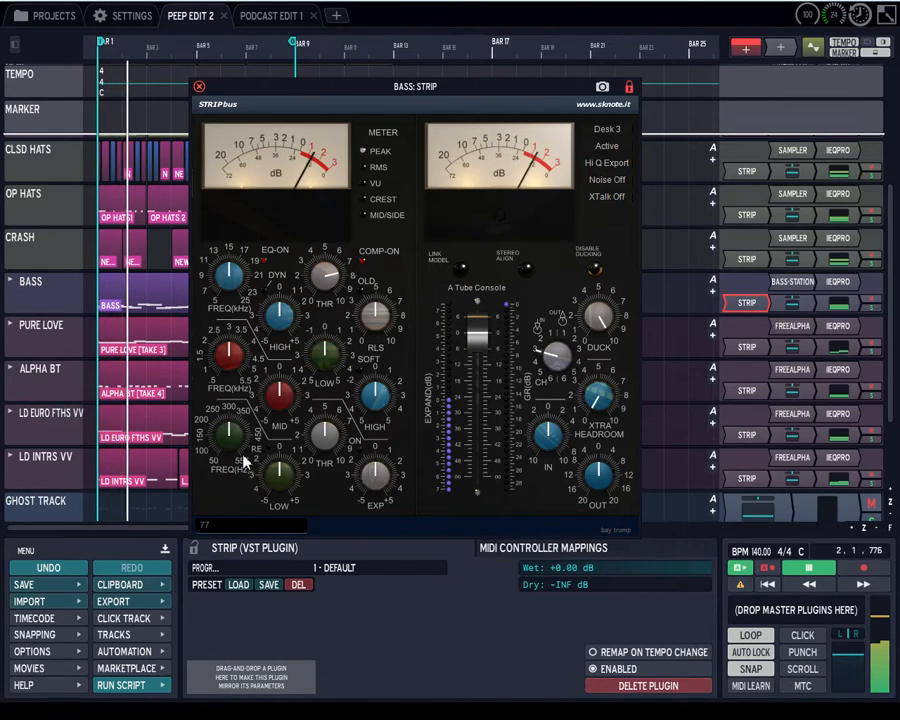
drag(231, 430, 239, 493)
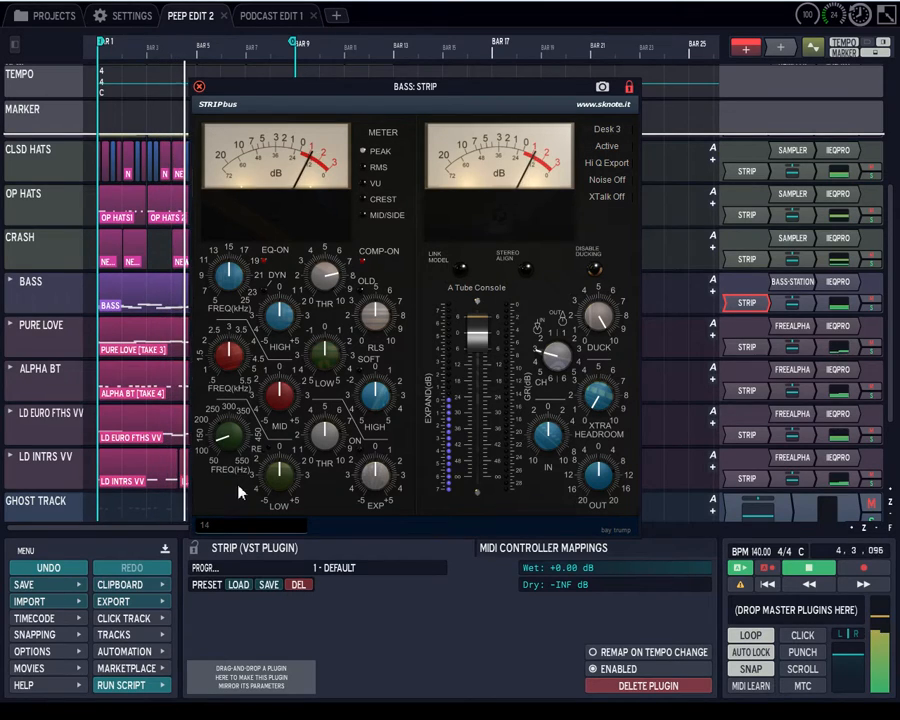
drag(233, 445, 233, 449)
drag(276, 485, 279, 472)
mouse_move(322, 362)
mouse_down()
mouse_move(323, 390)
mouse_move(320, 350)
mouse_up()
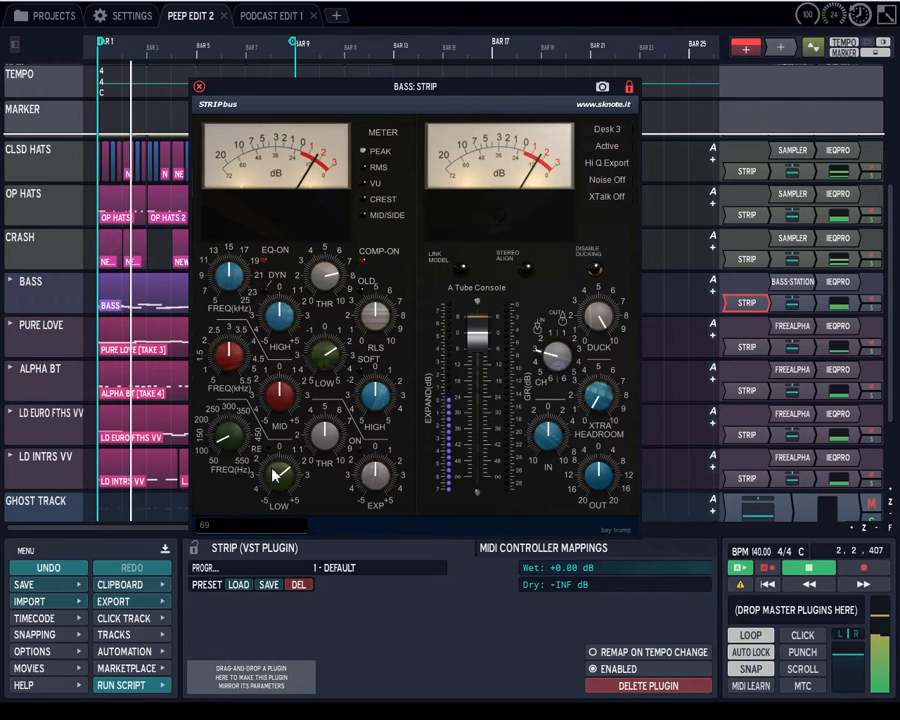
Step: Set the BASS strip's low-band EQ frequency to 0 and its LOW gain to 80
drag(275, 473, 275, 466)
drag(227, 432, 244, 466)
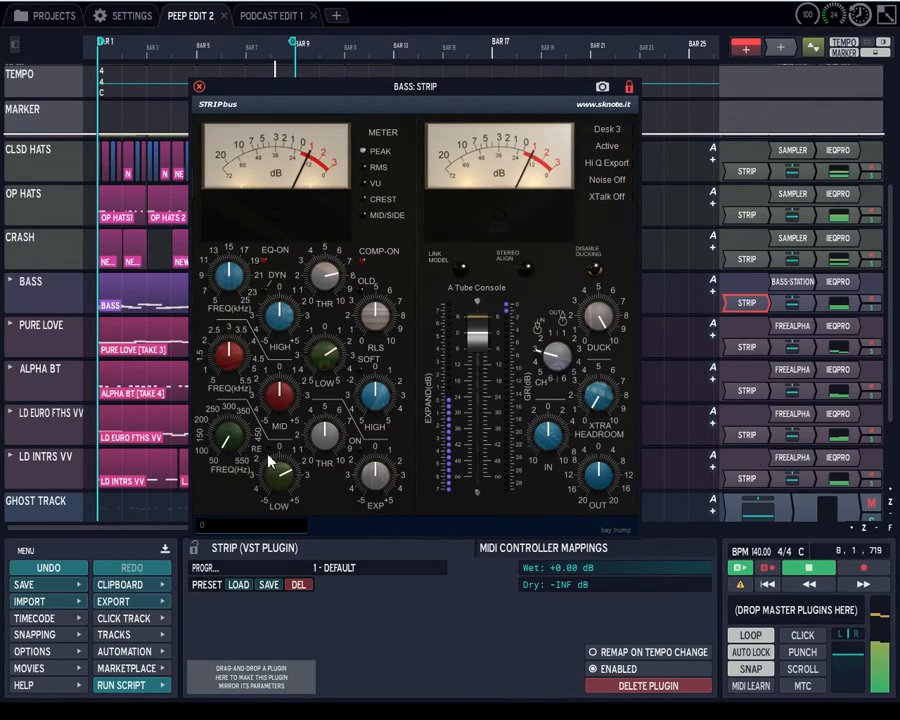
drag(273, 462, 273, 458)
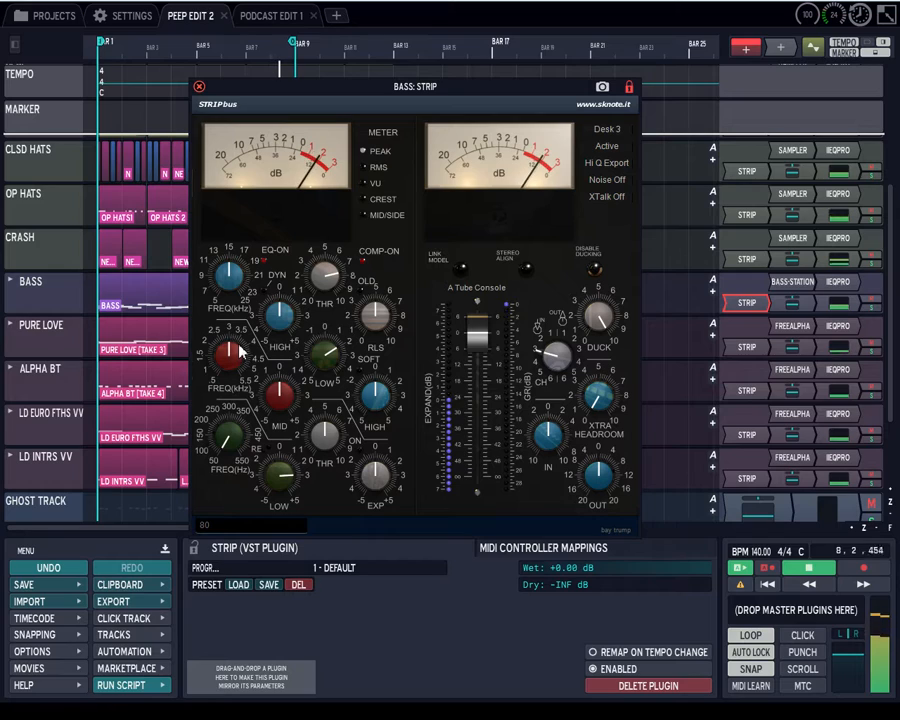
Step: Cut the MID gain on the BASS strip and reset the BASS track's volume to 0 dB
drag(274, 393, 276, 419)
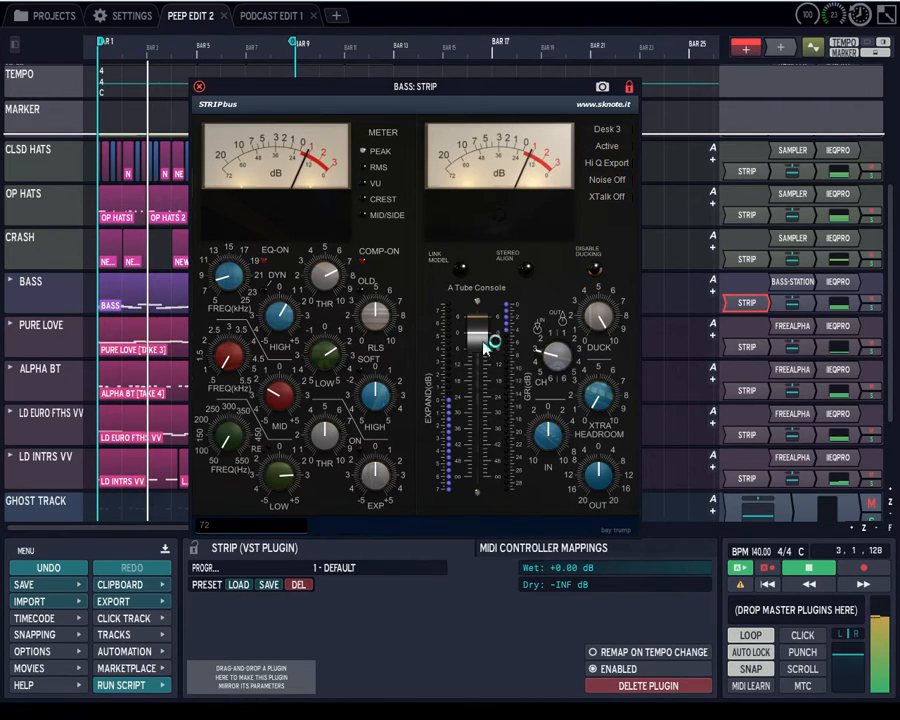
click(788, 304)
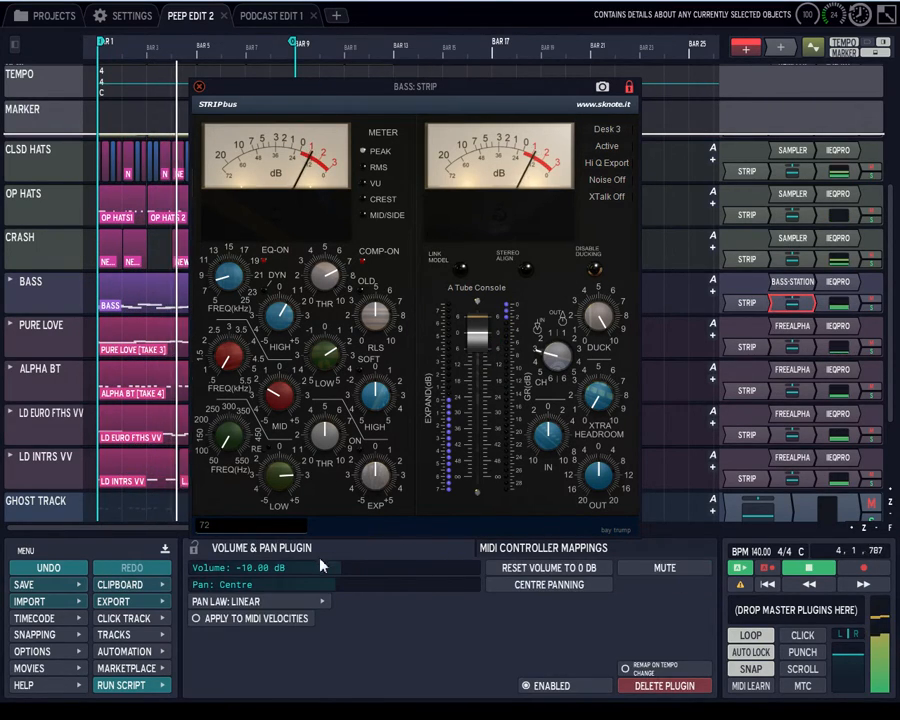
click(548, 567)
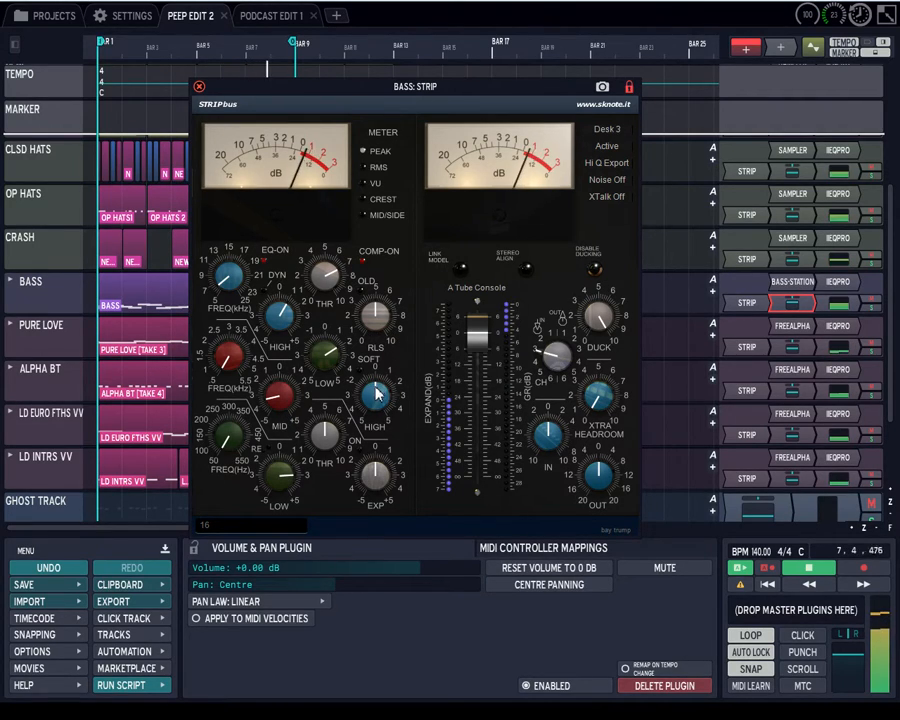
Step: Set the BASS compressor's HIGH control to 40 and its release (RLS) to 17
drag(374, 388, 373, 404)
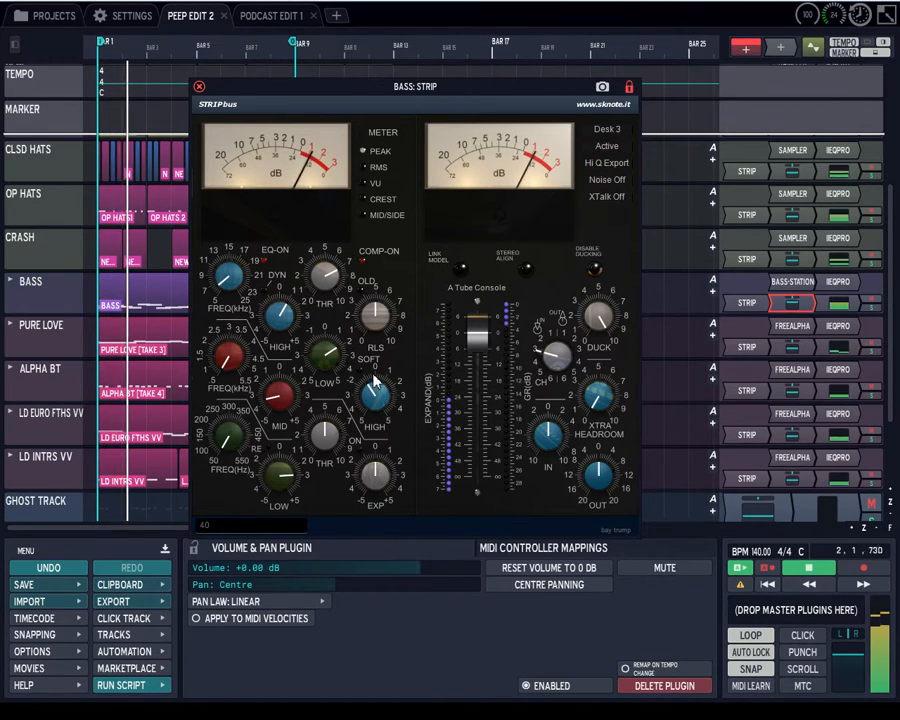
drag(372, 313, 366, 352)
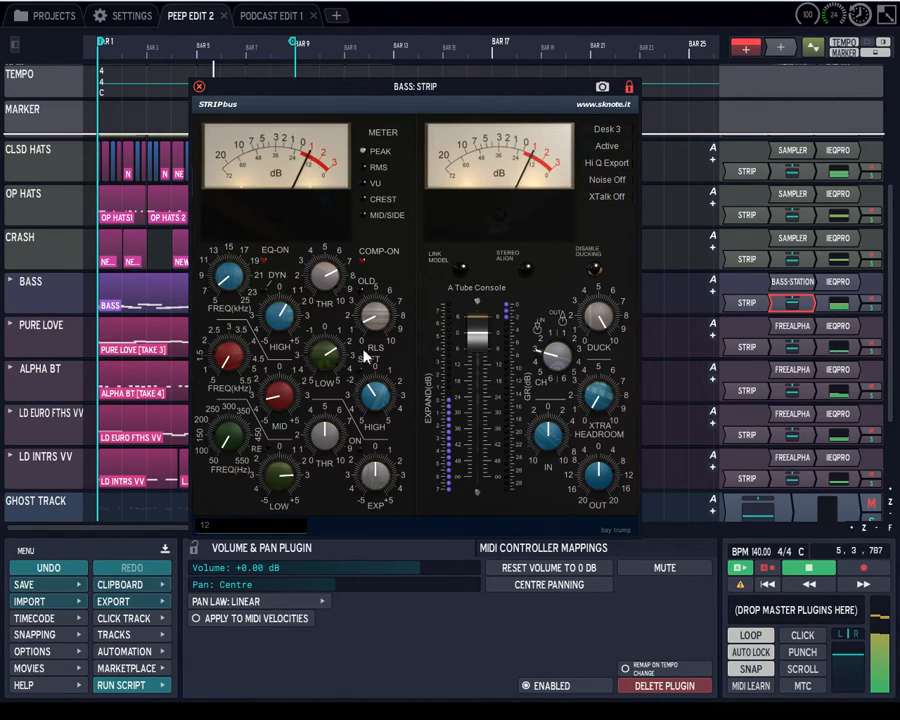
drag(365, 352, 362, 345)
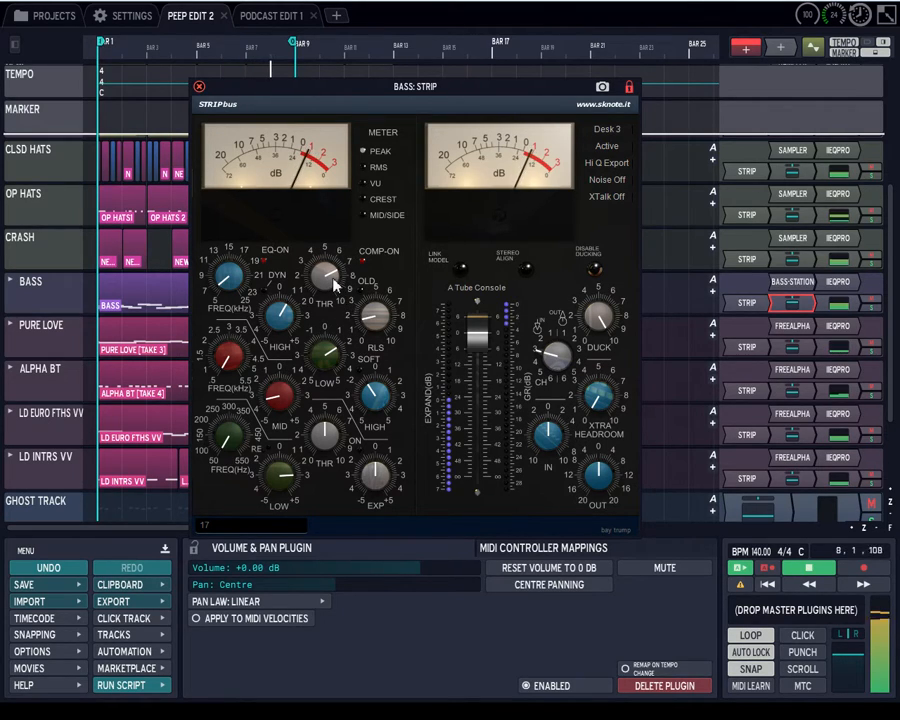
Step: Raise the BASS strip's OUT level to 67 while watching the track's level meter, and stop playback
click(845, 306)
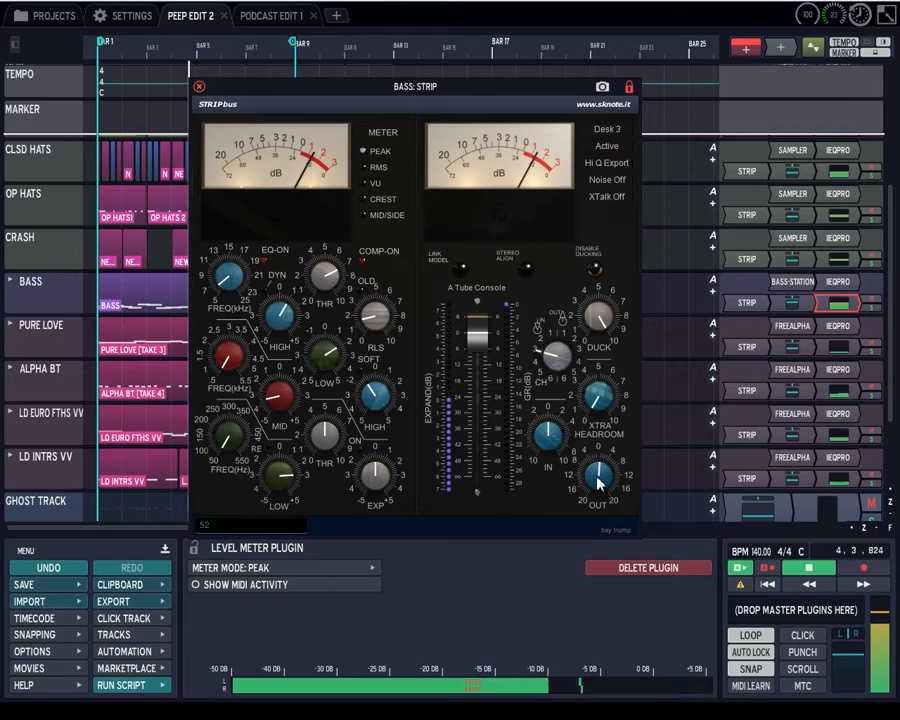
drag(595, 470, 595, 455)
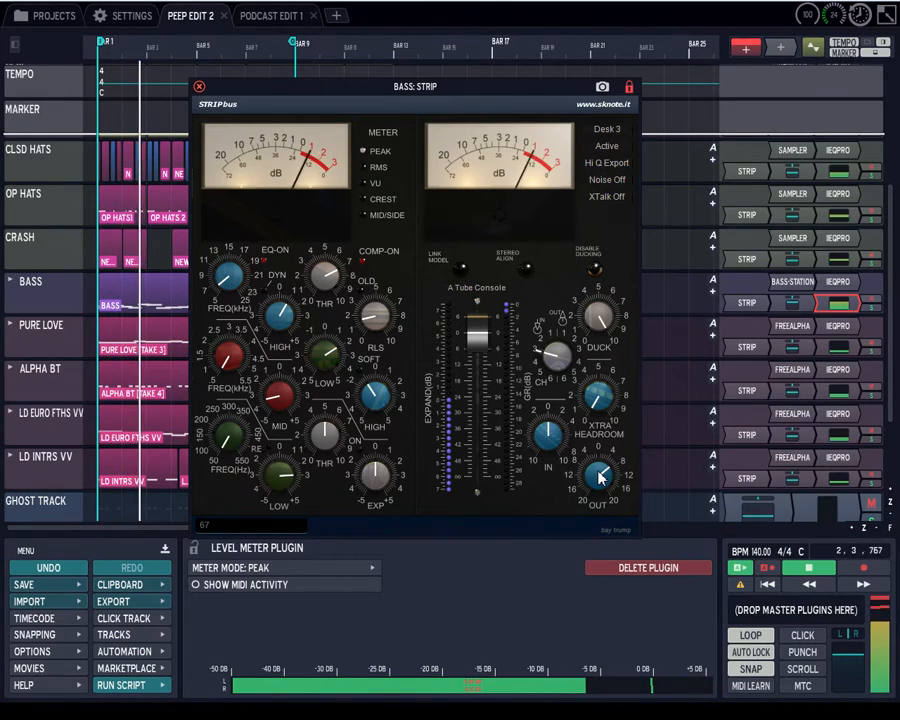
click(808, 567)
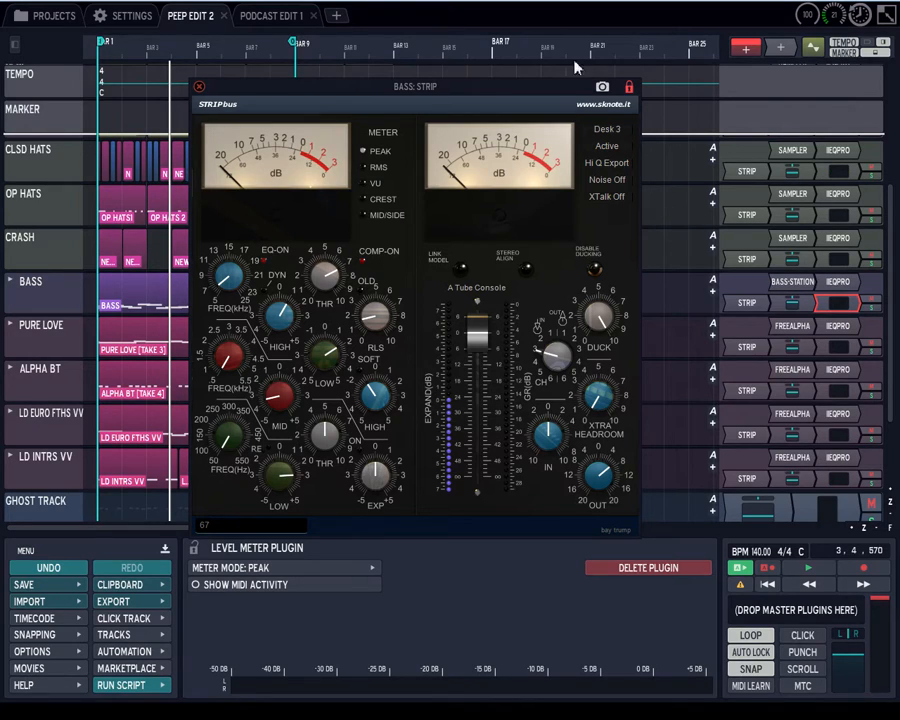
Step: Inspect the low-end and high-end filter points in the BASS track's IIEQPRO and close the open plugin windows
click(838, 282)
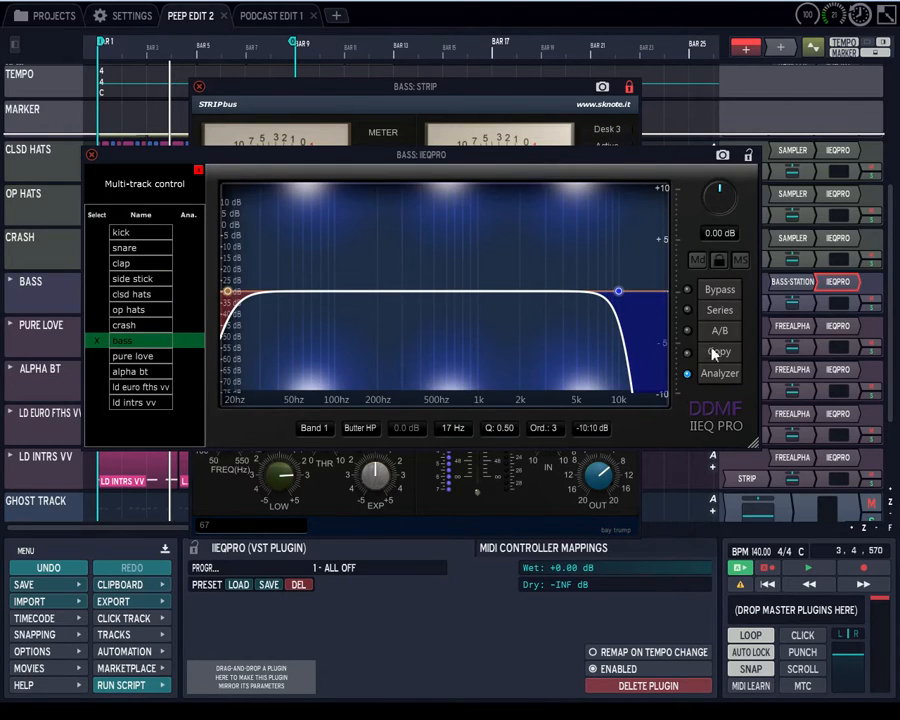
drag(657, 160, 612, 147)
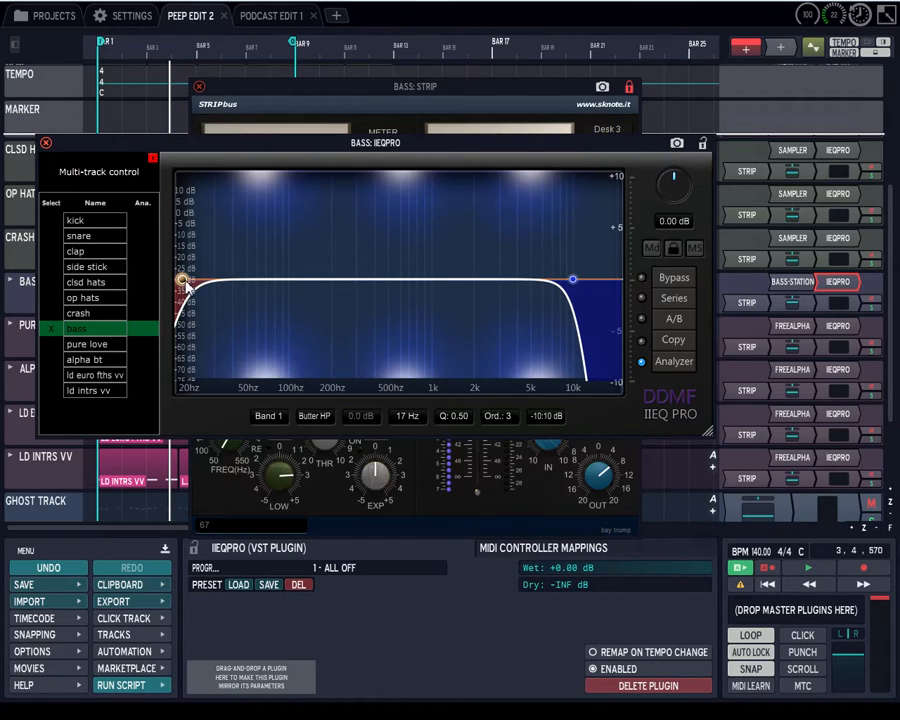
click(573, 280)
click(45, 143)
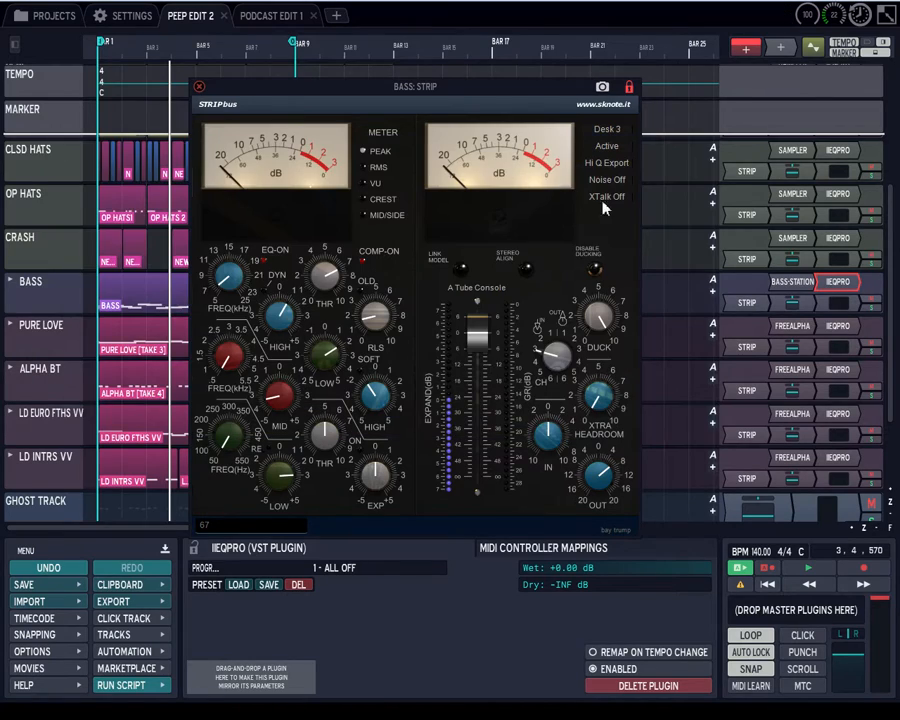
click(735, 304)
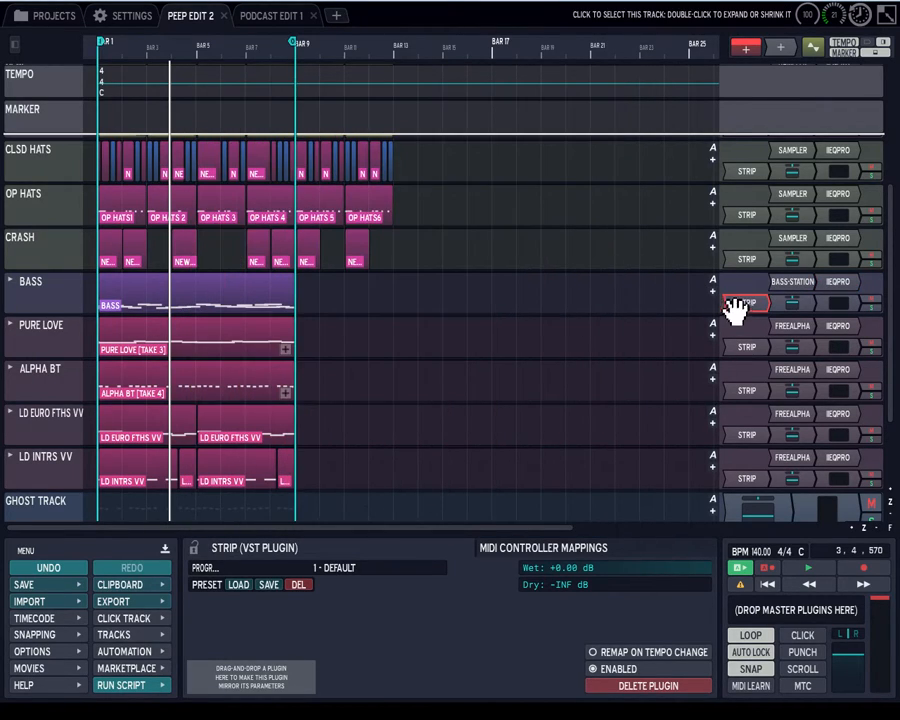
Step: Open the BASS track's STRIP and examine the console models available for it
double_click(738, 303)
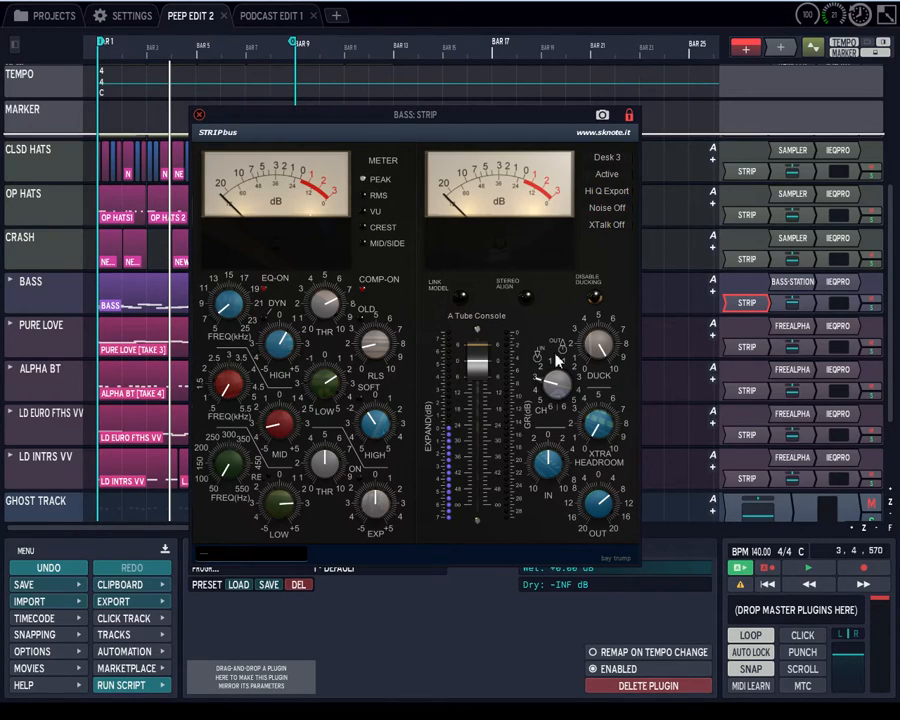
click(504, 318)
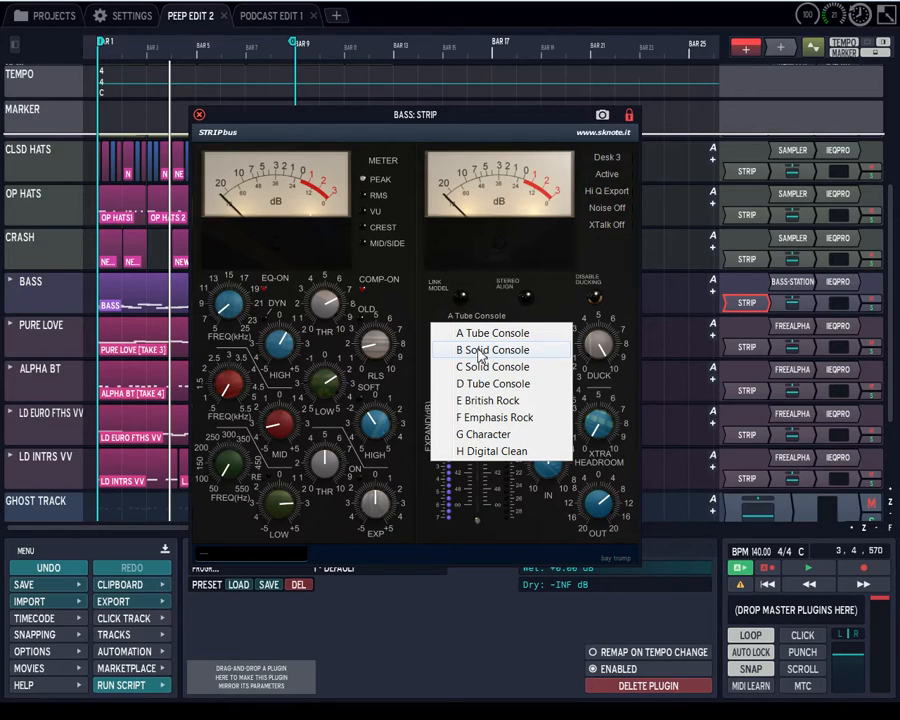
click(543, 316)
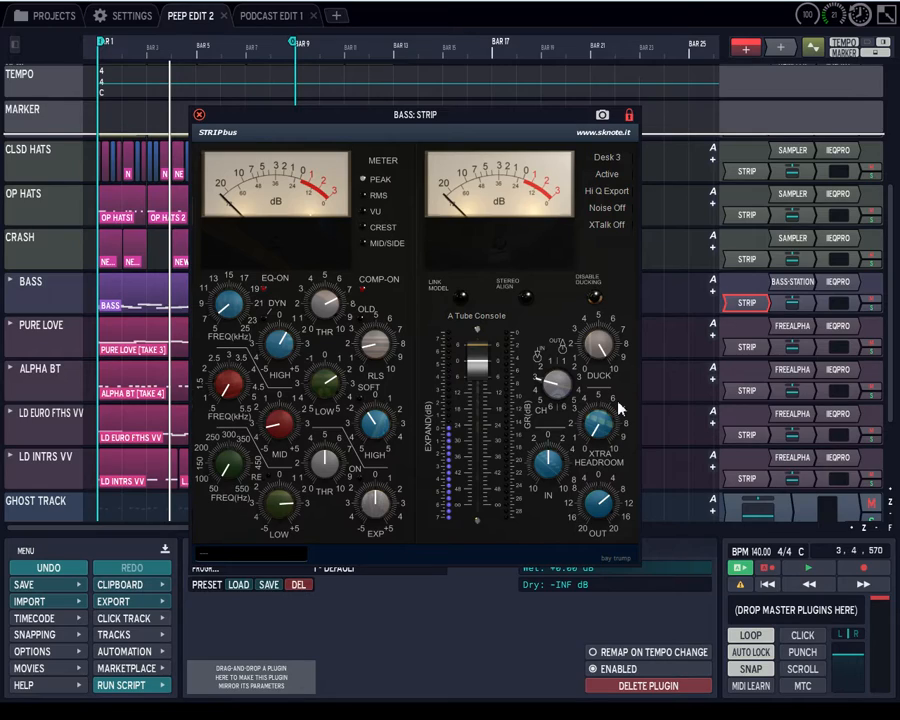
drag(476, 117, 456, 69)
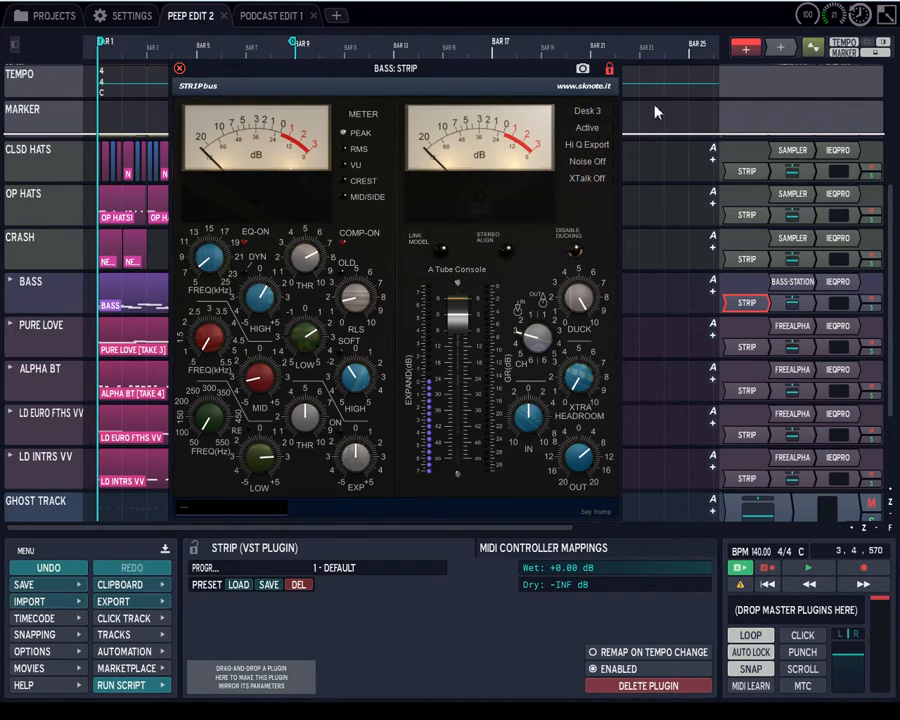
drag(393, 69, 325, 70)
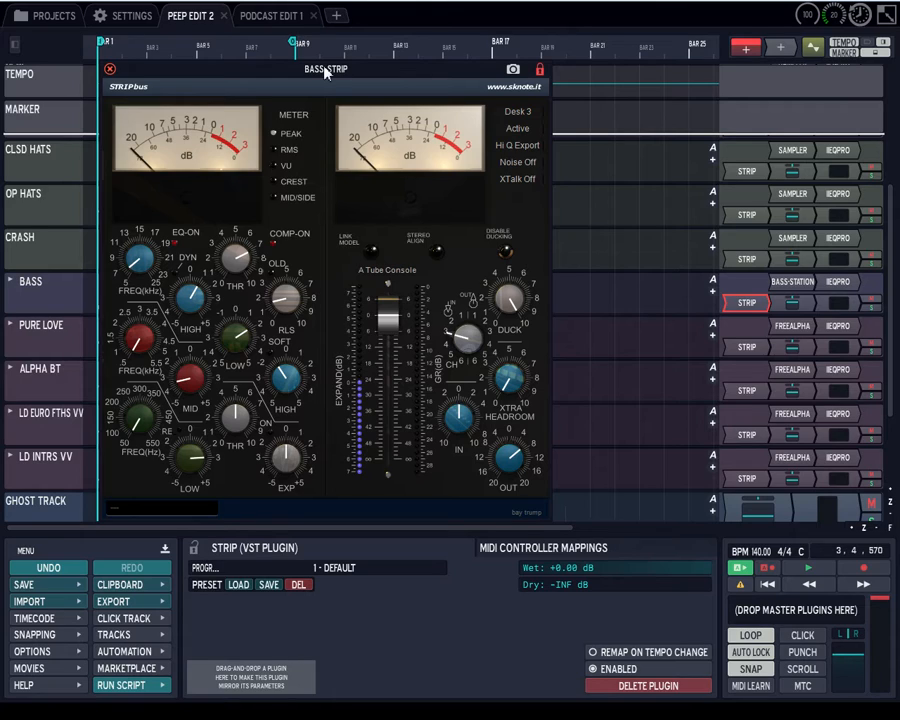
click(15, 44)
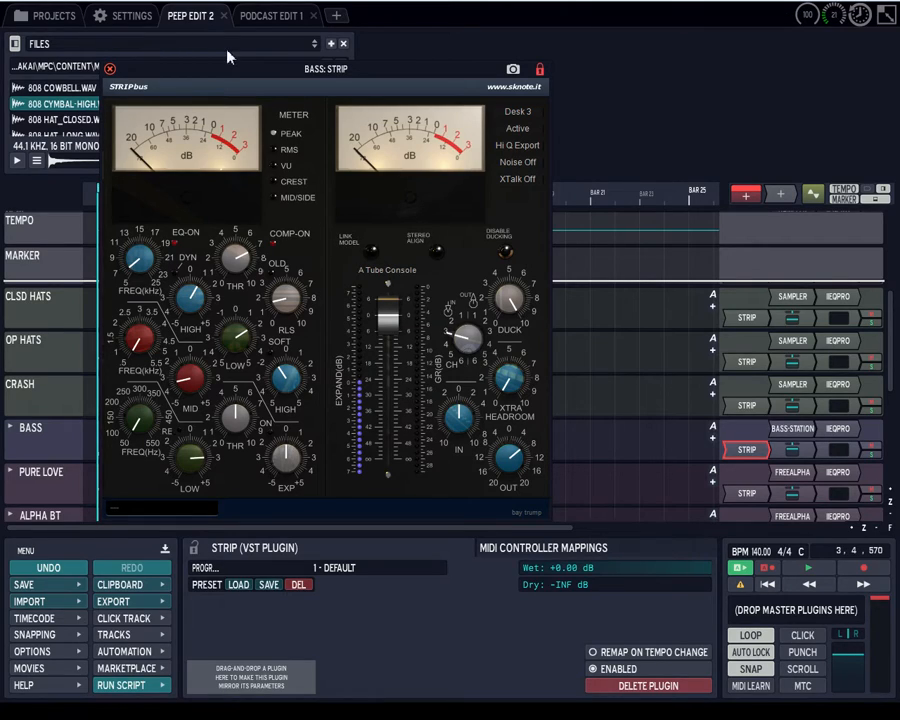
drag(228, 75, 390, 131)
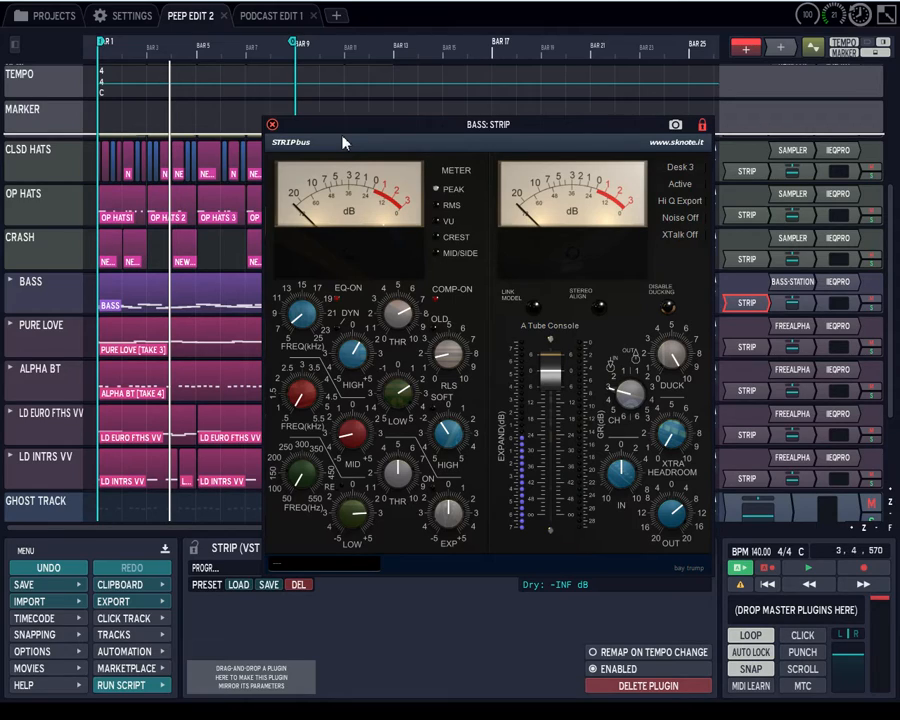
drag(340, 128, 274, 69)
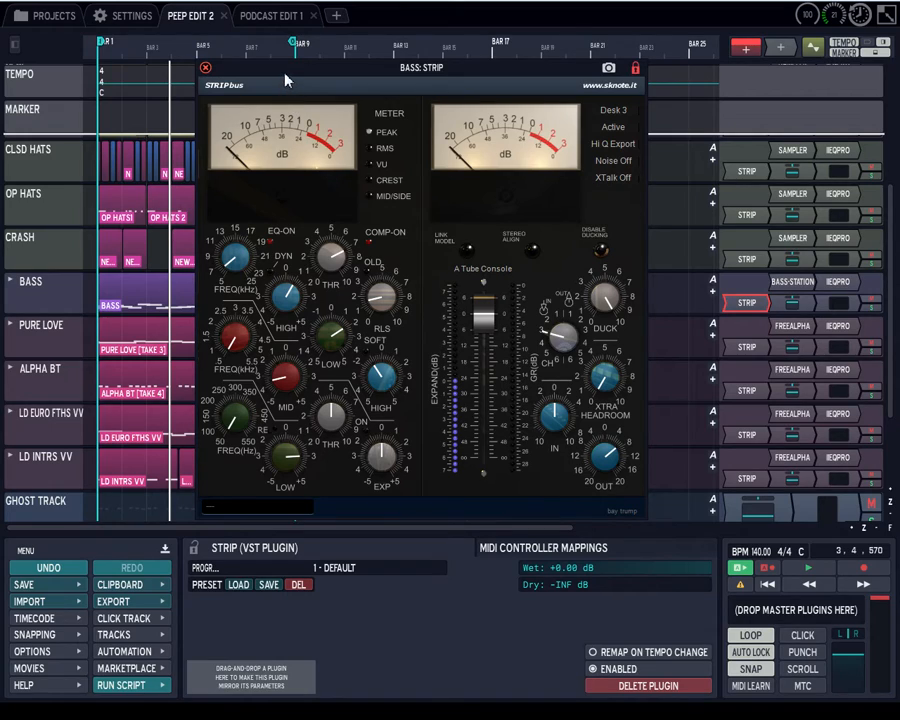
drag(266, 70, 267, 78)
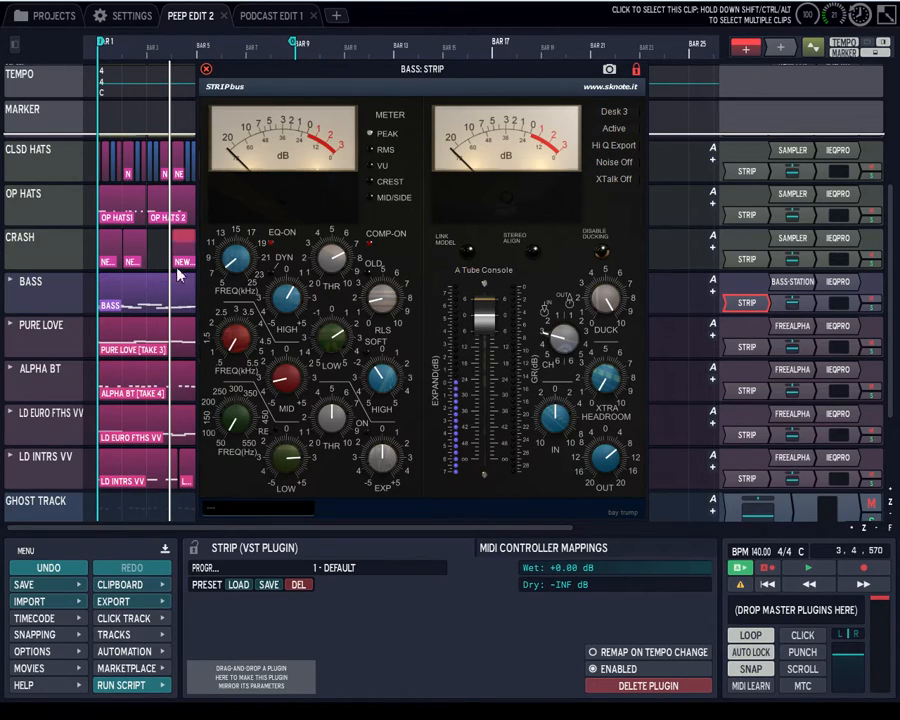
Step: Select the PURE LOVE track, start playback and check the volume setting in the track's volume and pan plugin
click(86, 325)
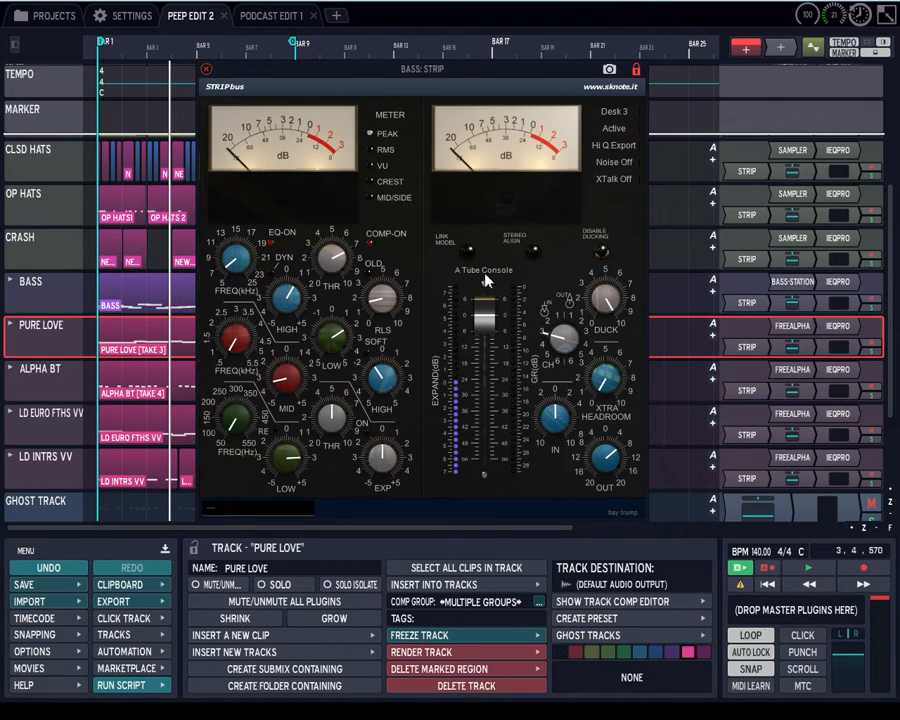
click(785, 594)
click(808, 567)
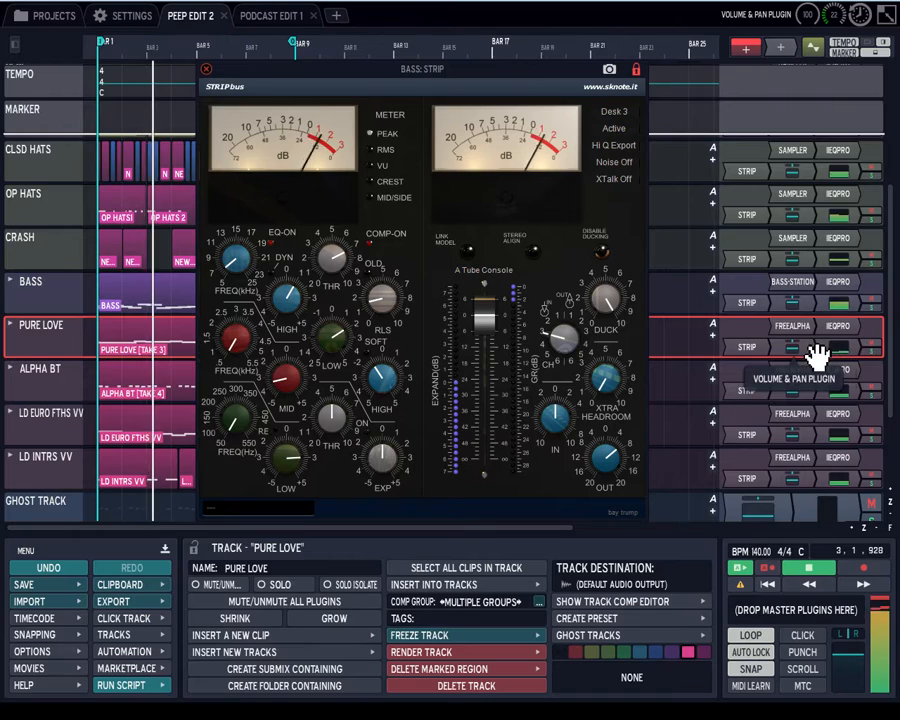
click(817, 353)
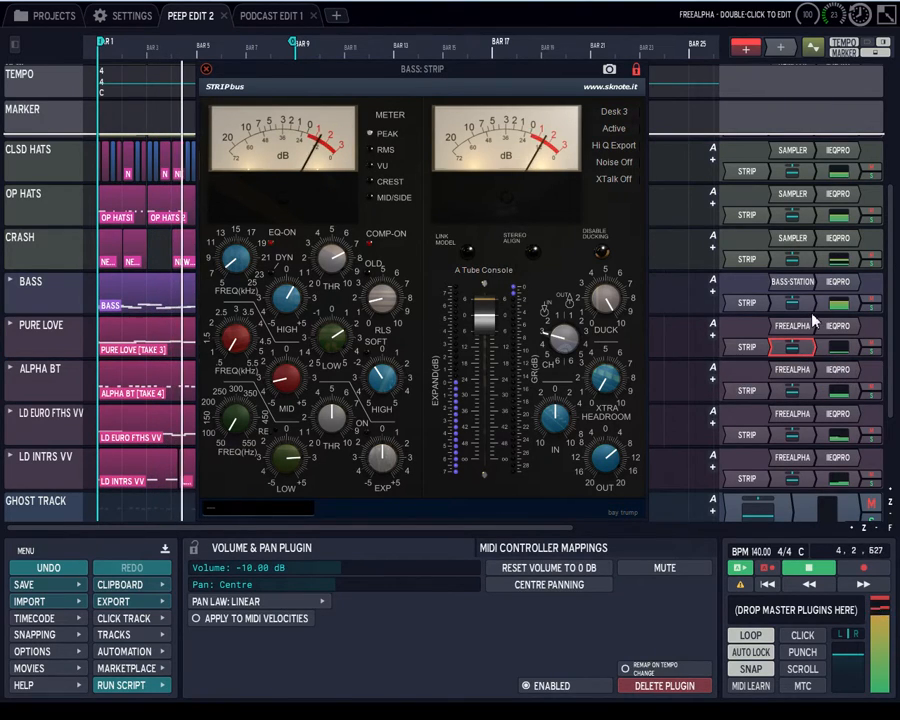
Step: Set the BASS track's volume to -10.00 dB and close its STRIP window
click(815, 305)
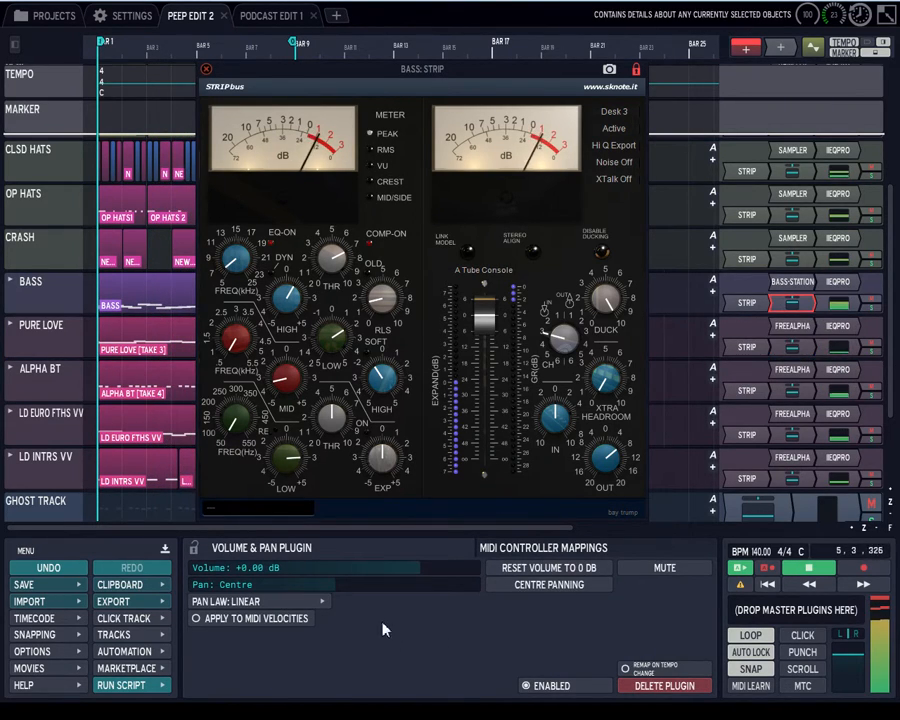
click(241, 567)
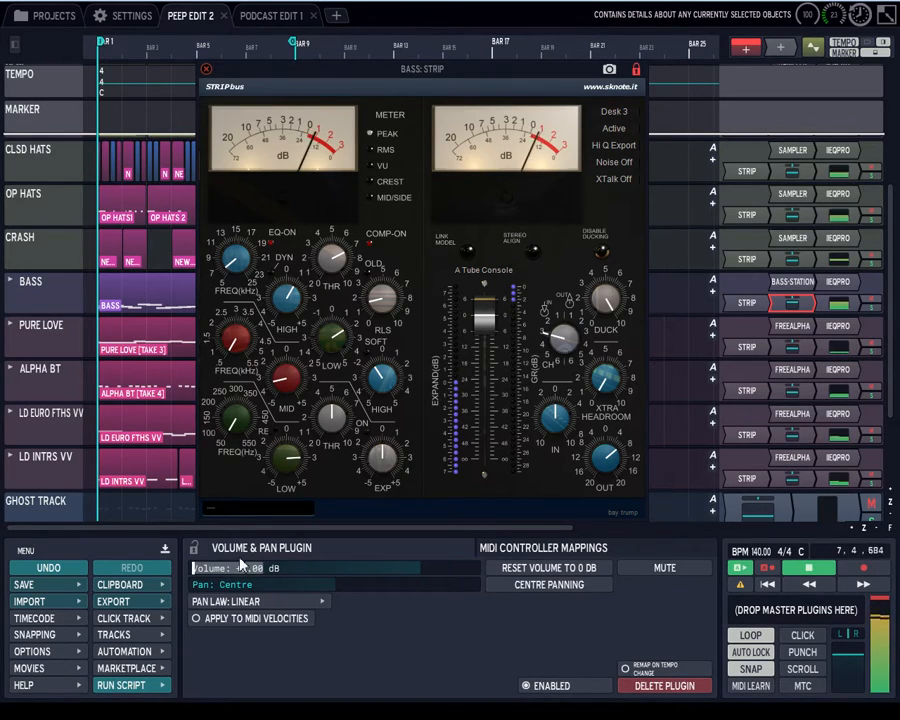
text(-10.)
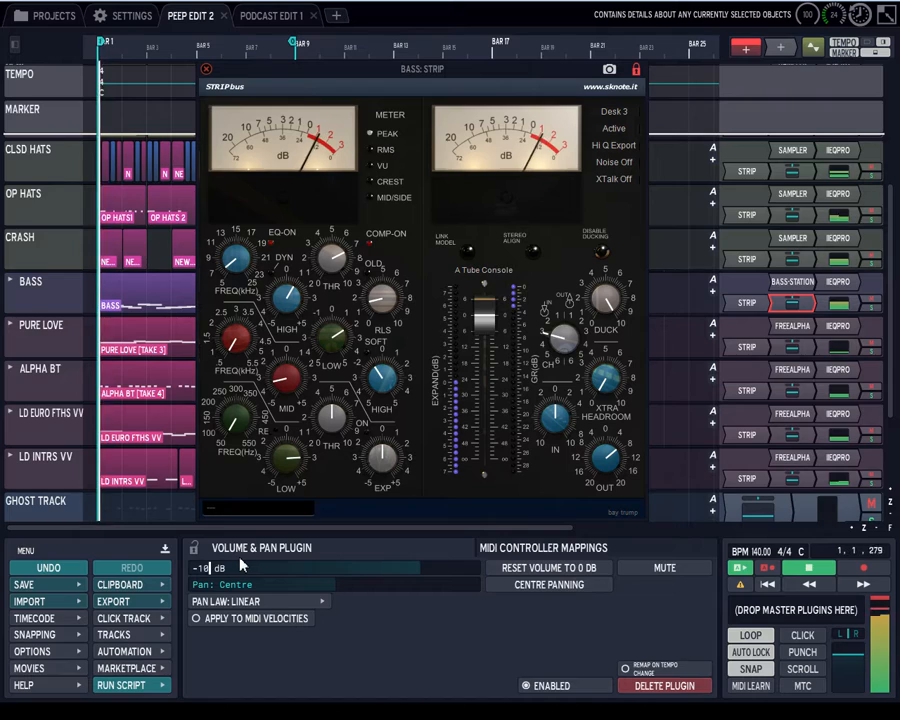
text(00)
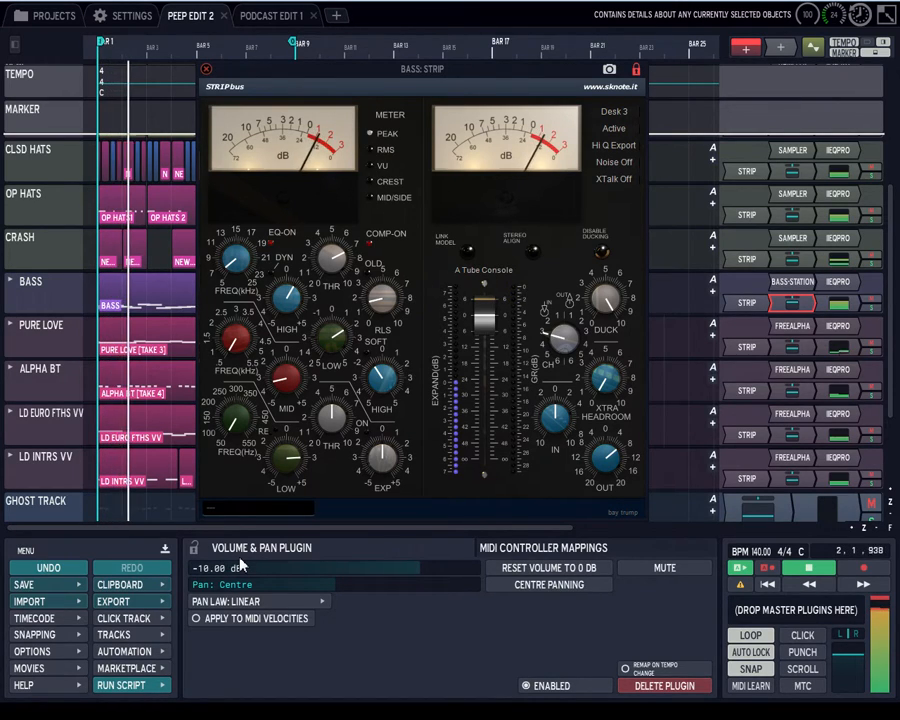
key(Return)
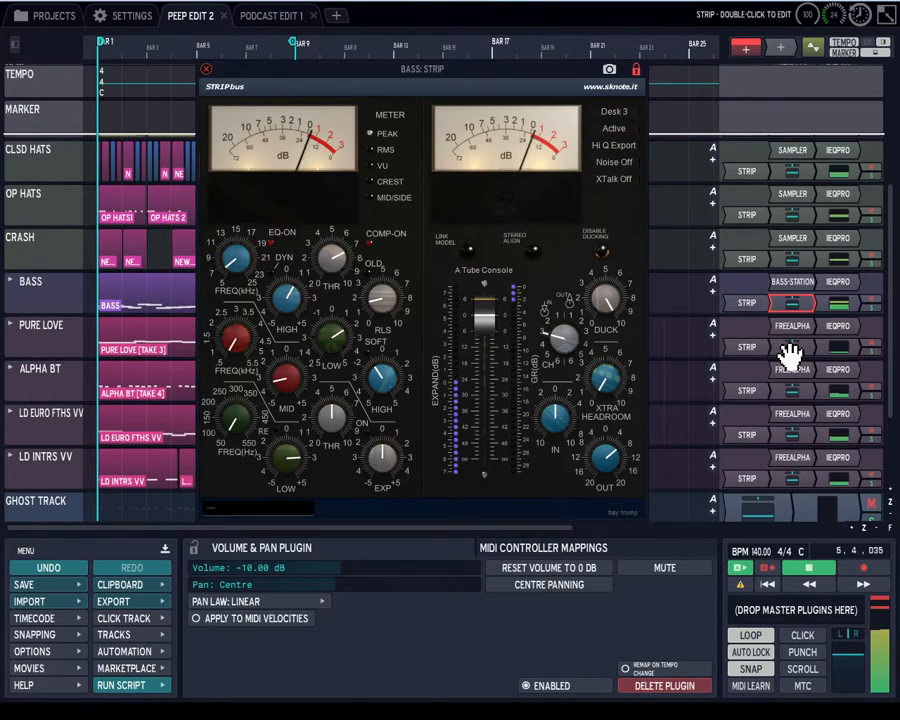
click(206, 70)
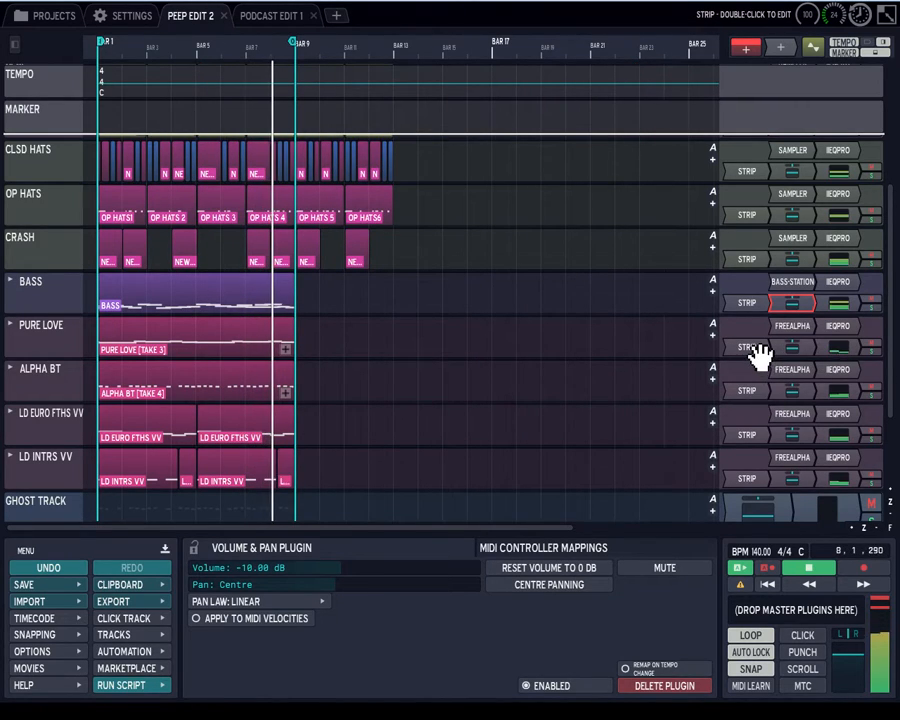
Step: Open the PURE LOVE track's STRIP and briefly solo the track to hear it alone
double_click(758, 350)
drag(494, 169, 422, 36)
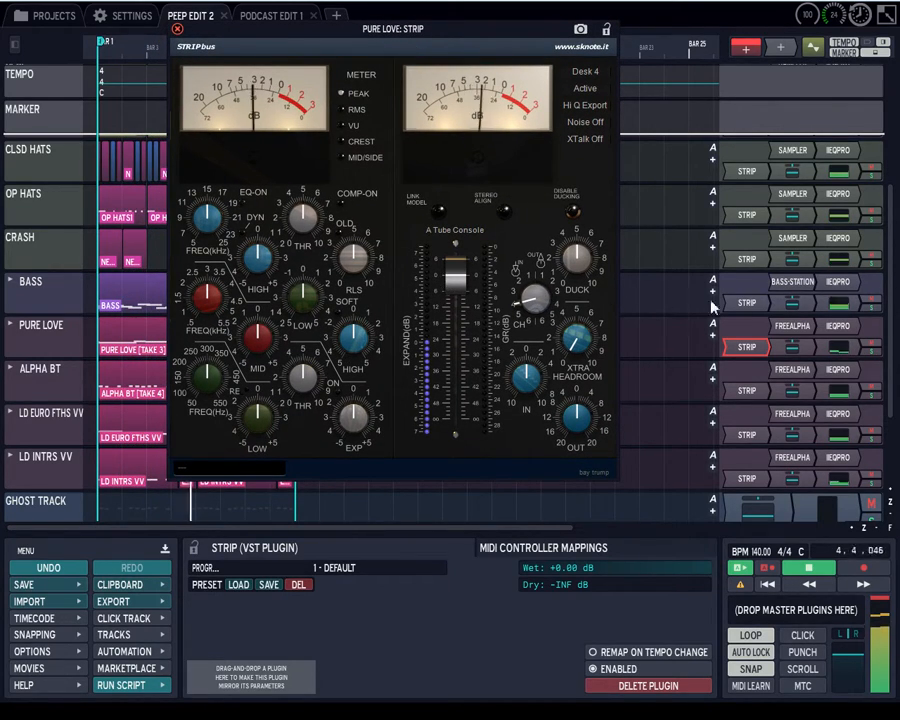
click(869, 354)
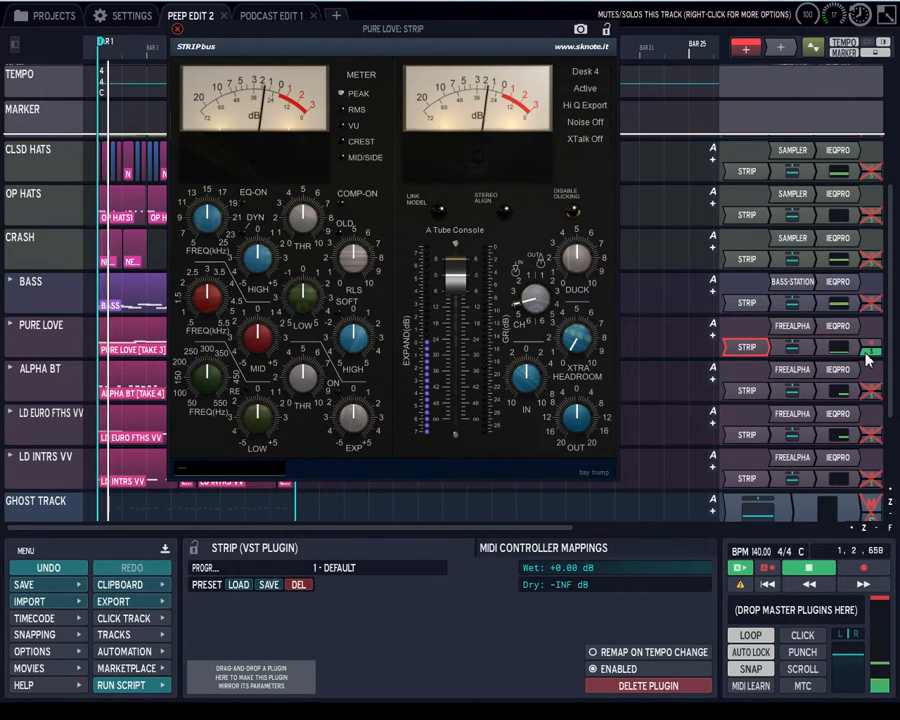
click(868, 360)
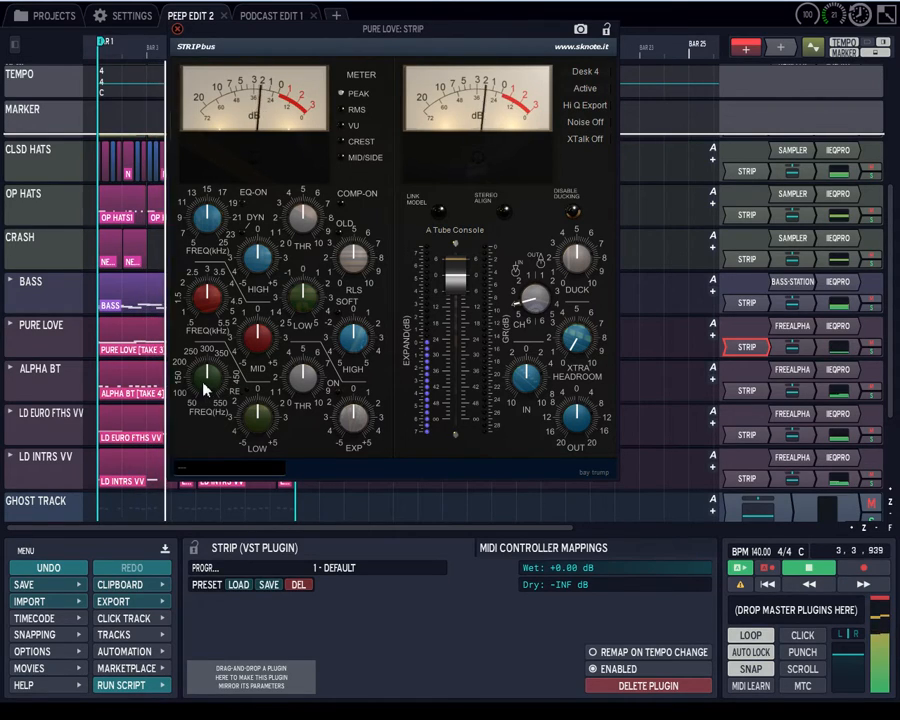
Step: With EQ and compressor on, raise the PURE LOVE strip's low-band frequency to maximum and cut its LOW and HIGH gains
drag(203, 379, 216, 311)
drag(256, 413, 258, 467)
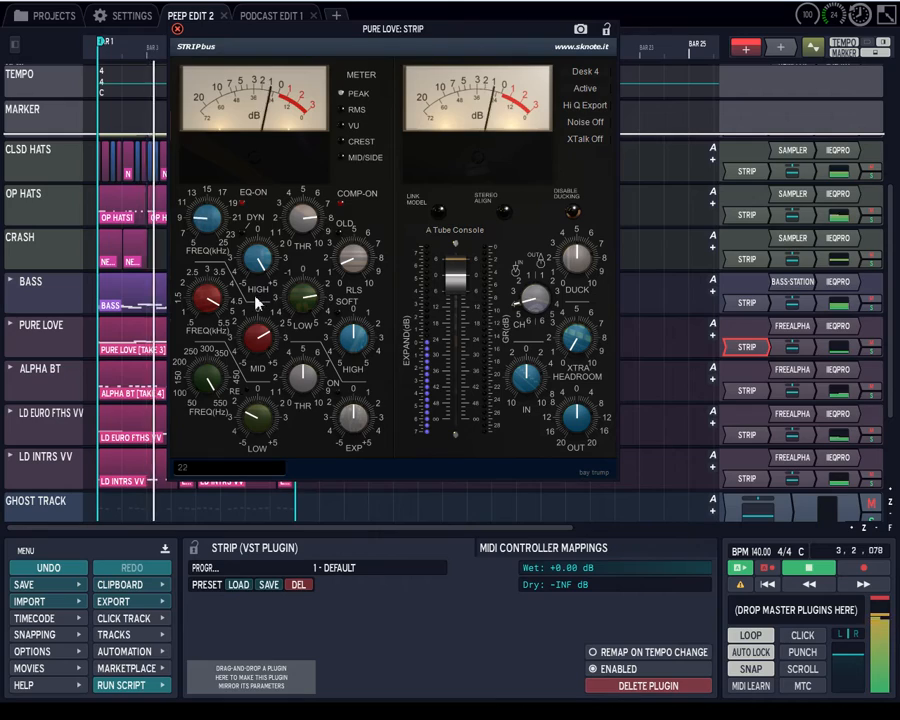
drag(255, 333, 252, 317)
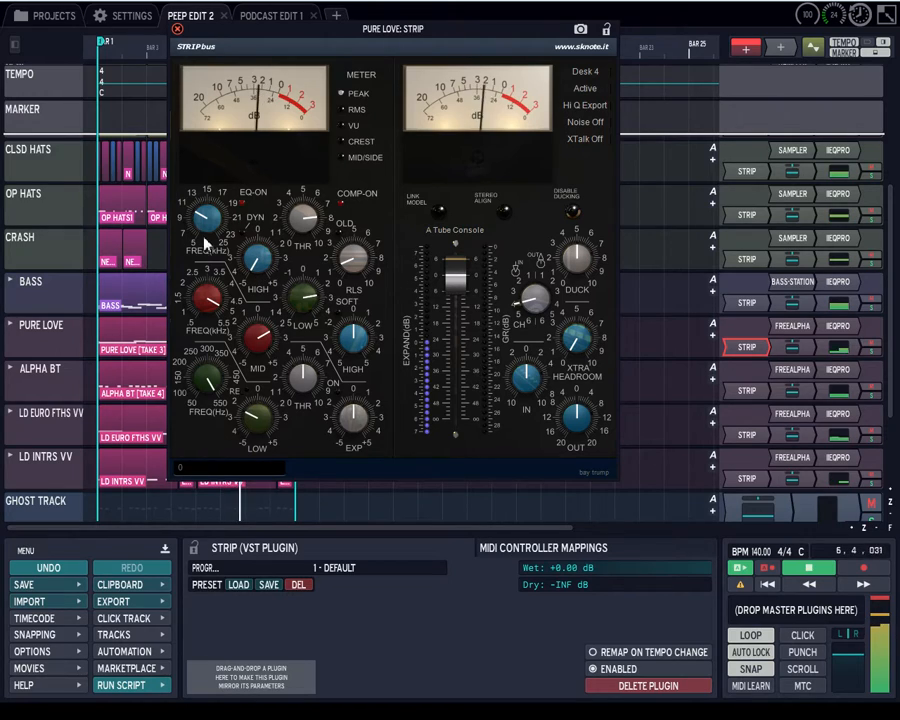
Step: Sweep the PURE LOVE strip's high-band frequency across its range, settling near 9 kHz with a slight HIGH cut, and set the compressor's HIGH to 73
drag(204, 203, 219, 149)
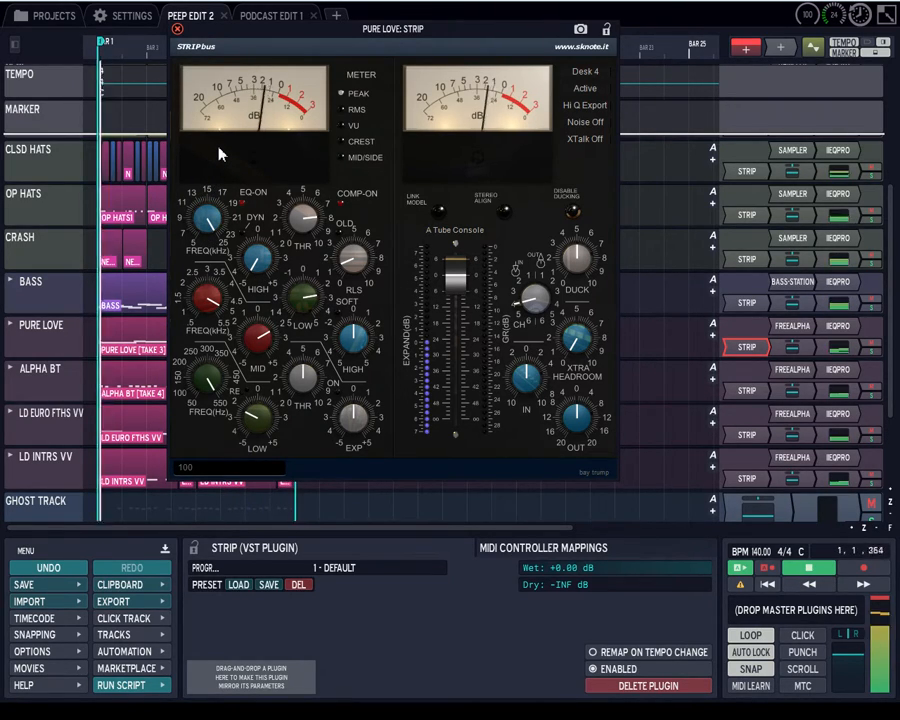
drag(245, 250, 251, 311)
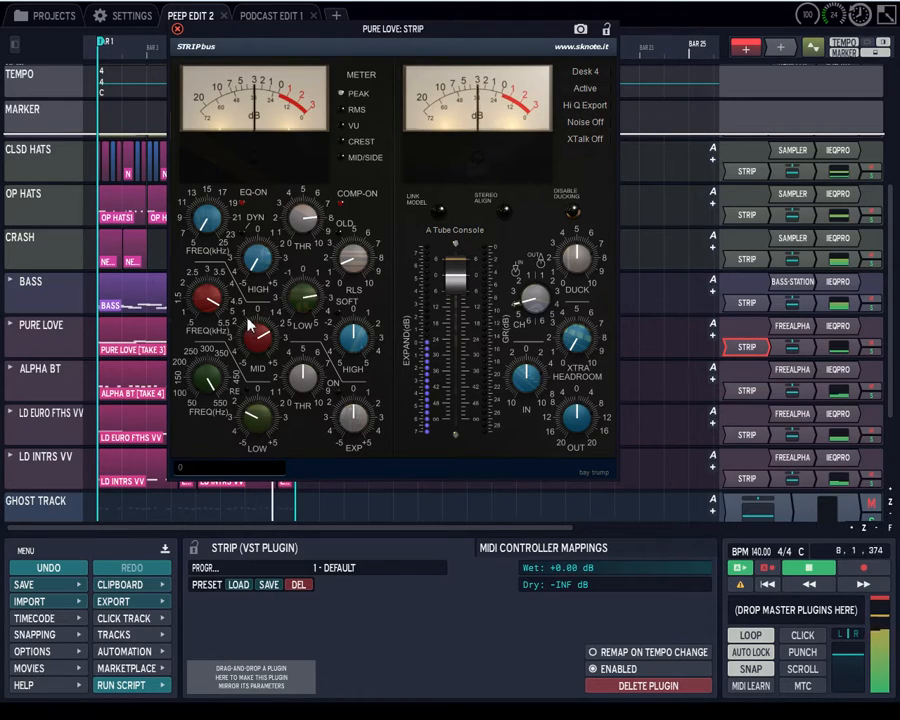
drag(246, 296, 256, 205)
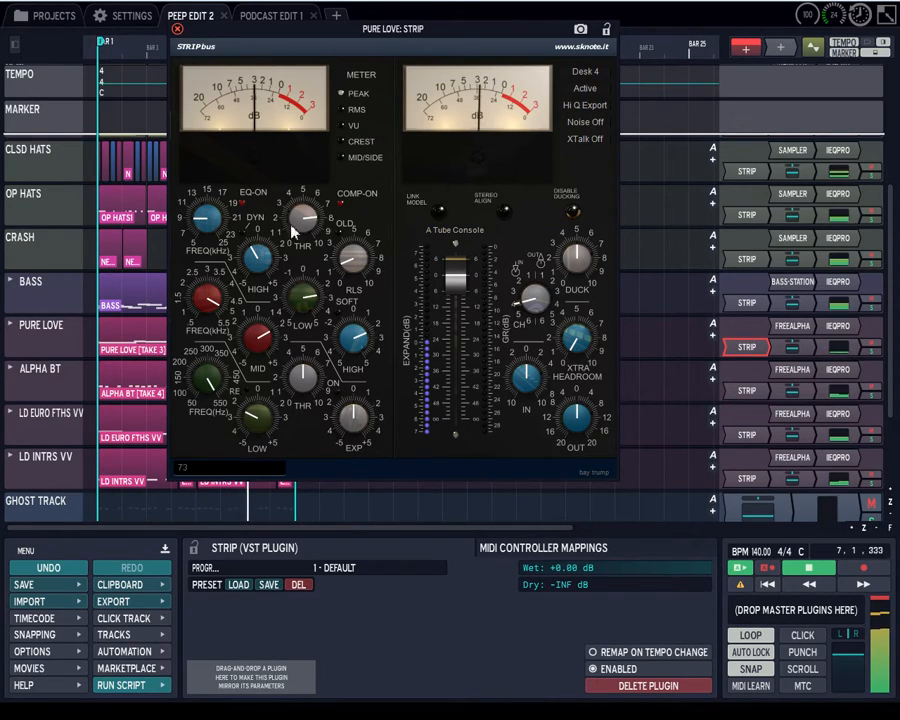
Step: Set the PURE LOVE compressor's threshold (THR) to 67
drag(305, 228, 305, 236)
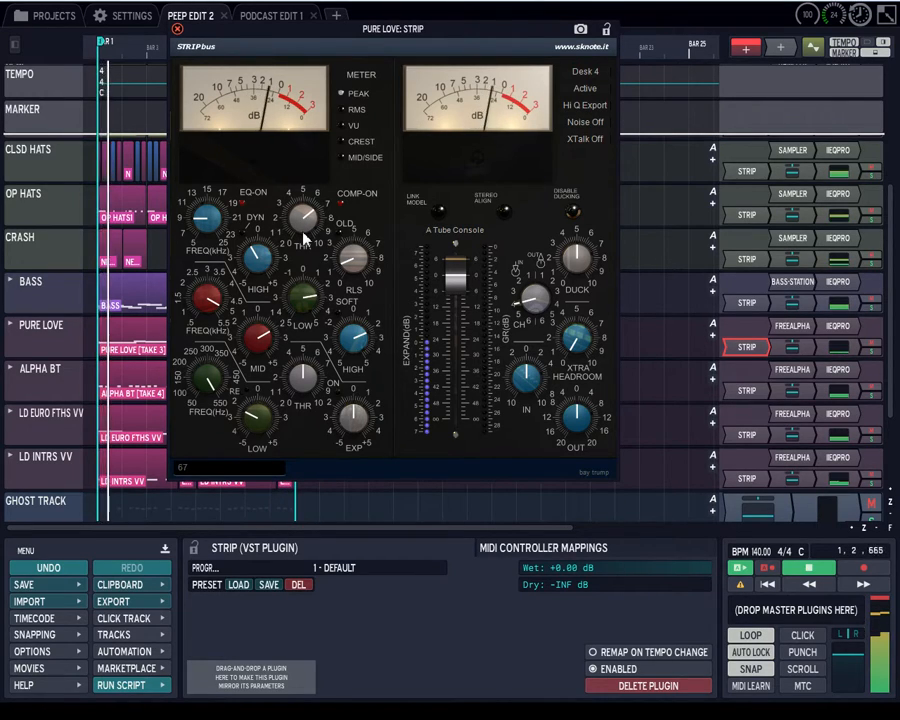
drag(304, 236, 305, 225)
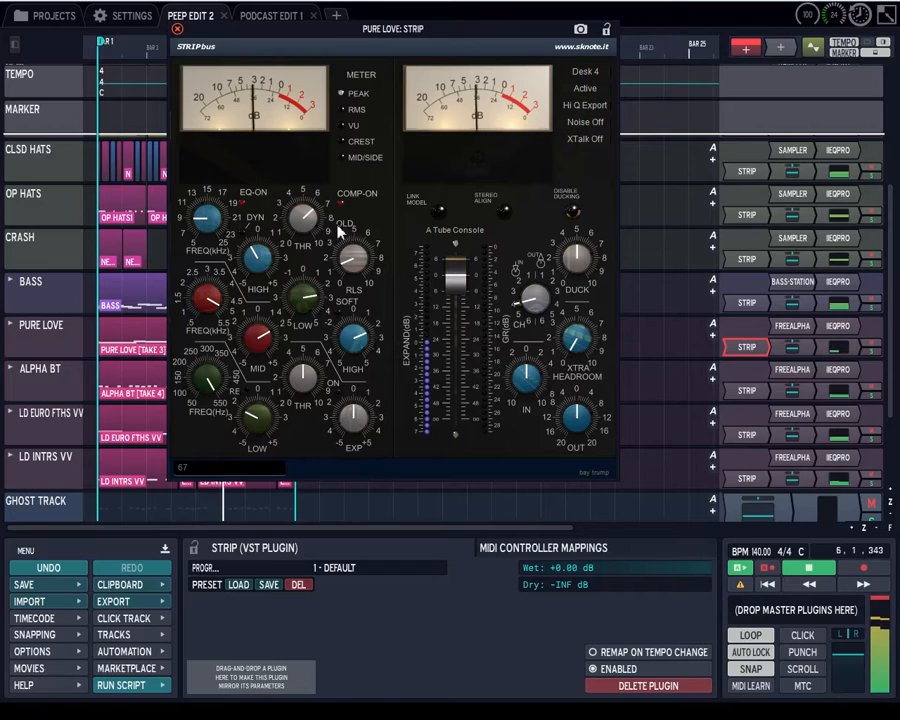
Step: Audition B Solid Console and C Solid Console on the PURE LOVE strip, and settle on the D Tube Console model
click(446, 236)
click(461, 264)
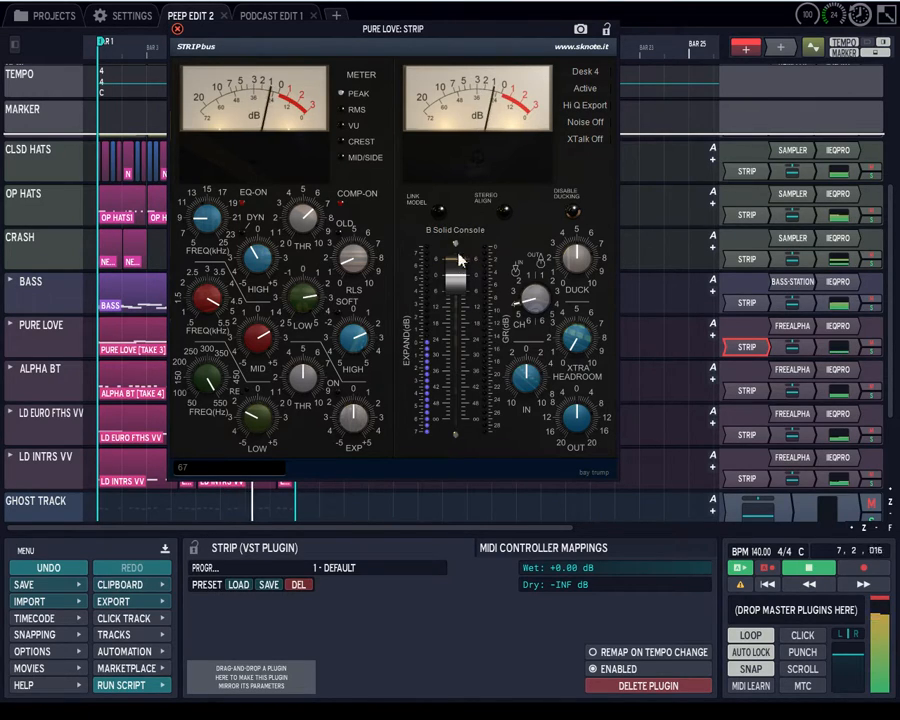
click(455, 234)
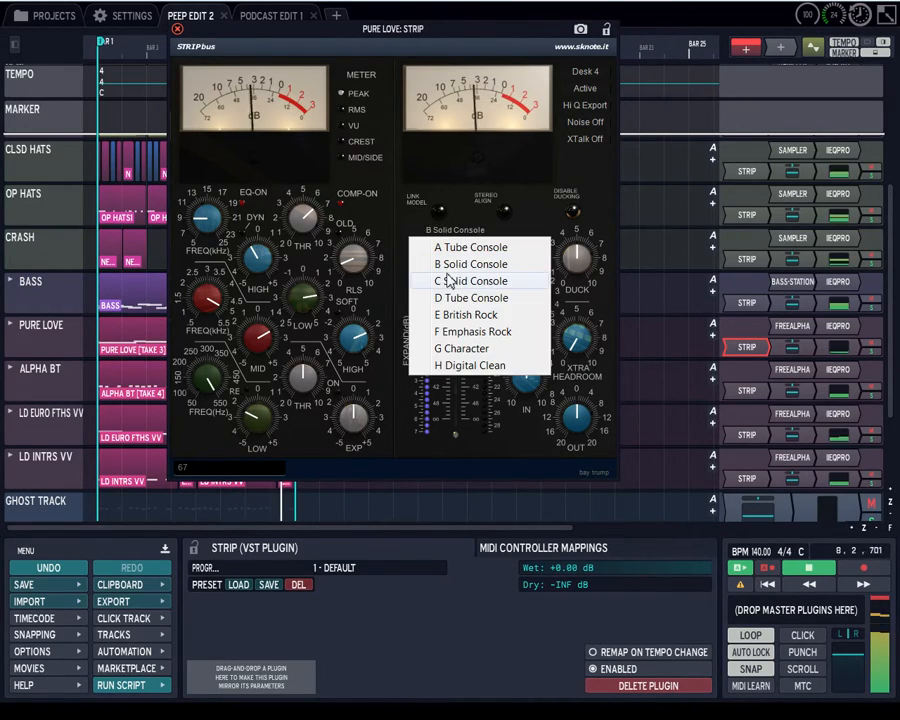
click(448, 282)
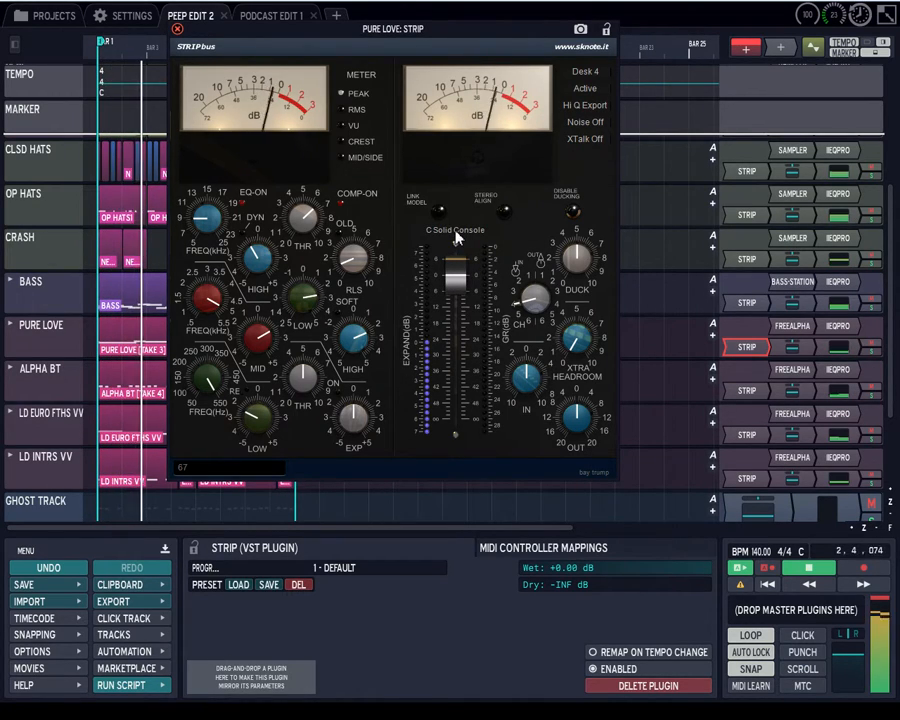
click(457, 235)
click(451, 299)
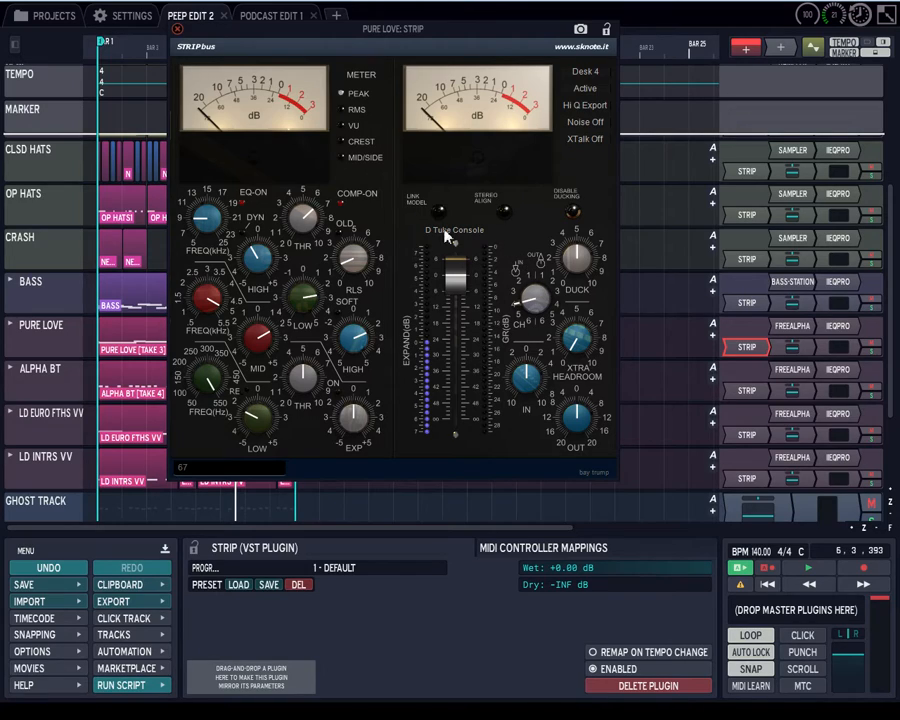
click(464, 243)
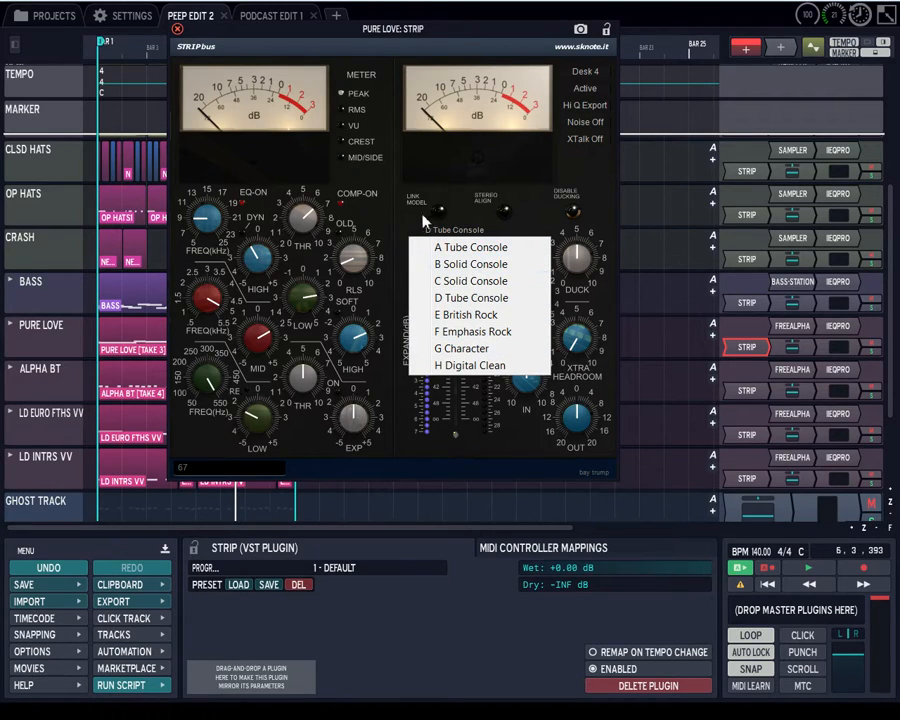
click(445, 172)
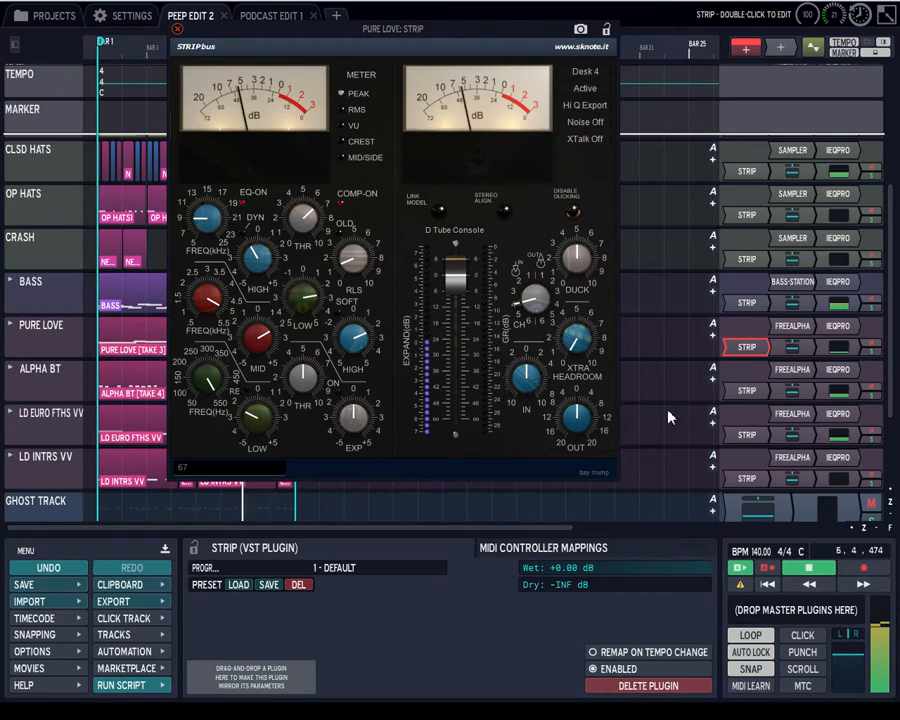
Step: Reset the PURE LOVE track's volume to 0 dB and display its level meter
click(791, 347)
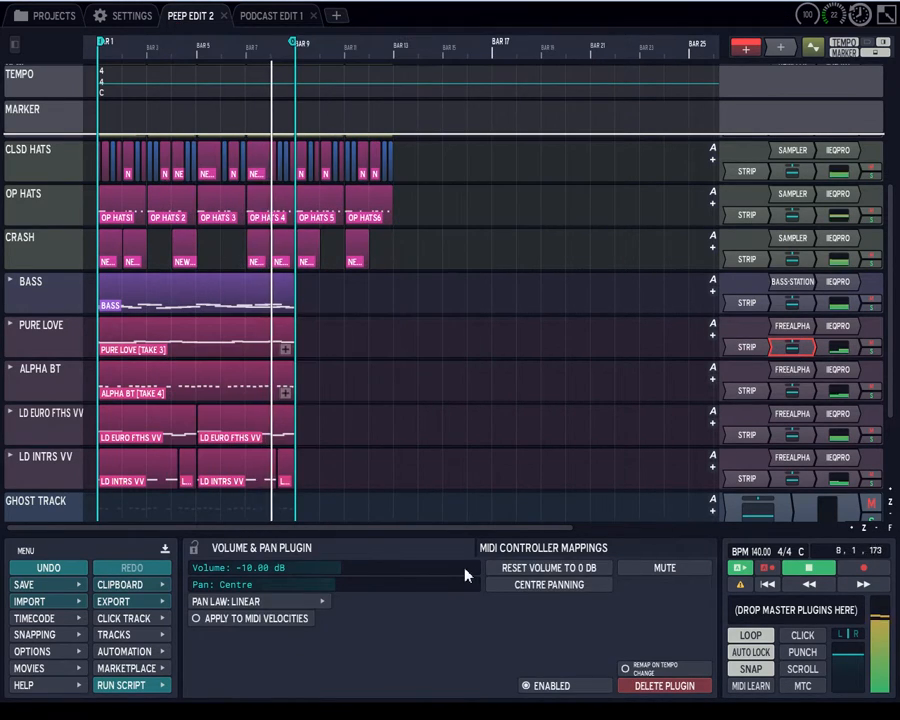
click(549, 567)
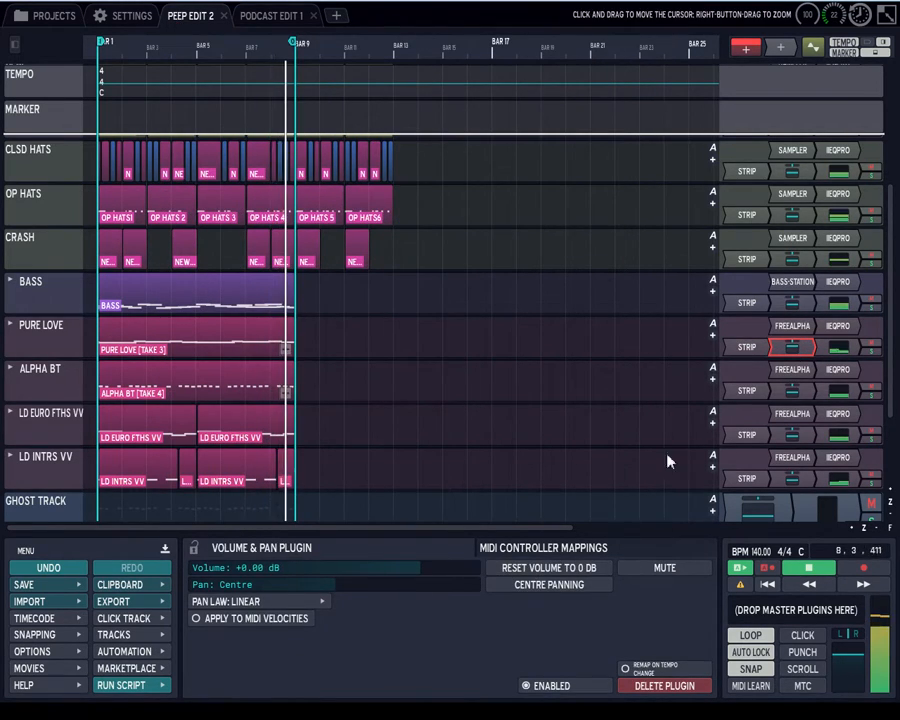
click(835, 348)
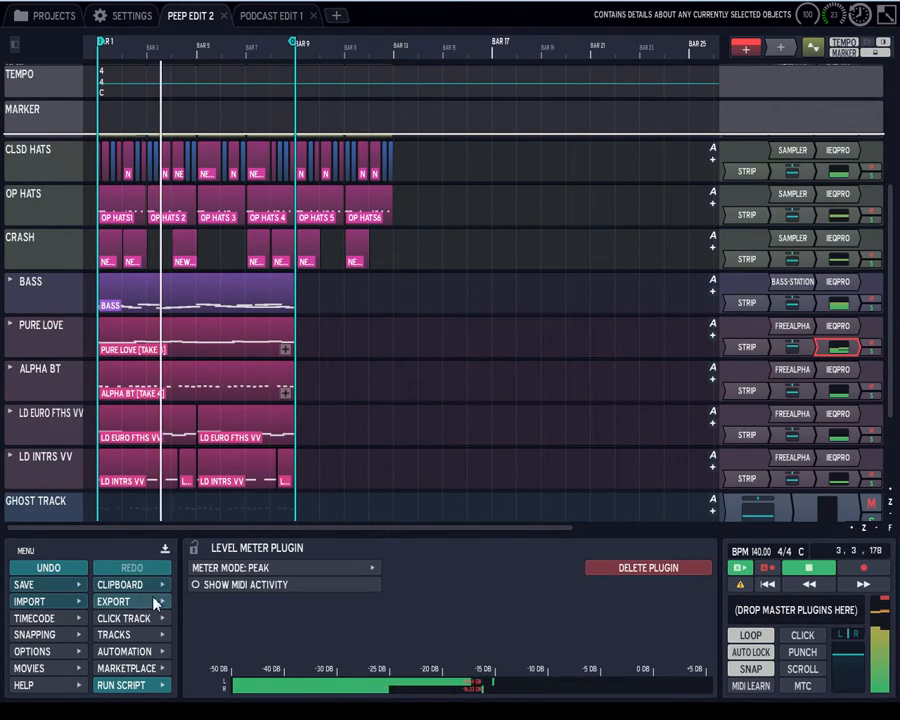
Step: With the PURE LOVE strip pinned beside its level meter, enable the expander, lower its THR and EXP, and set OUT to 79
double_click(760, 347)
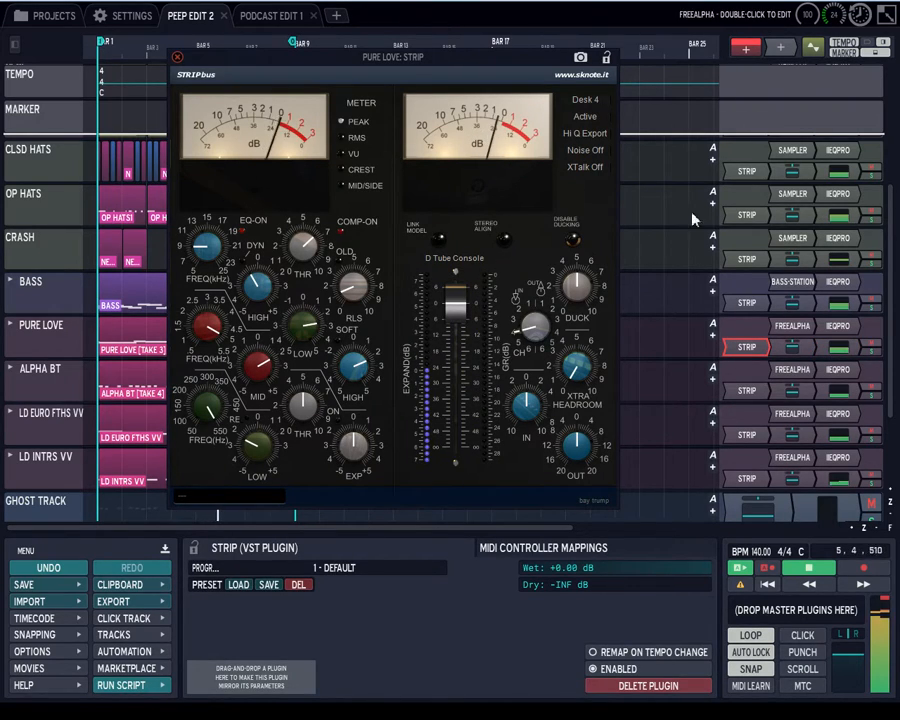
click(606, 57)
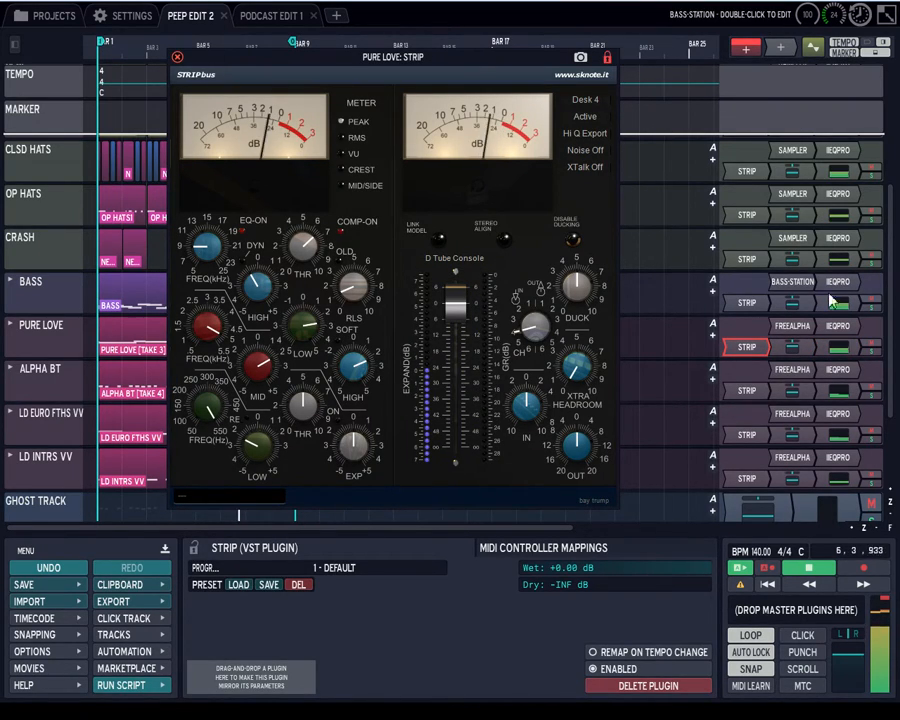
click(836, 347)
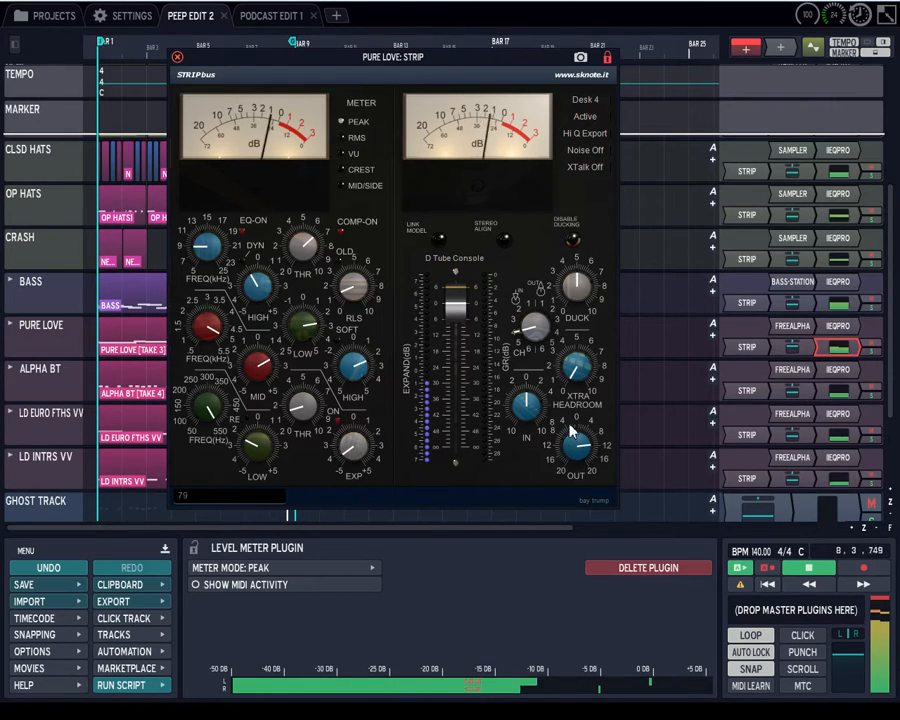
click(178, 58)
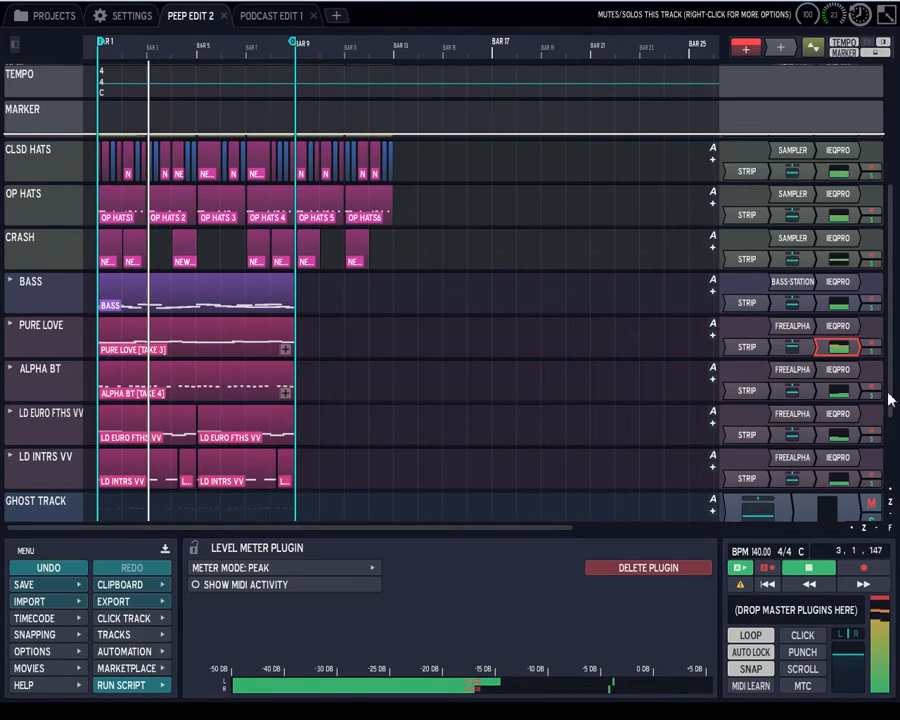
Step: Set the PURE LOVE track's volume to -10.00 dB
click(798, 347)
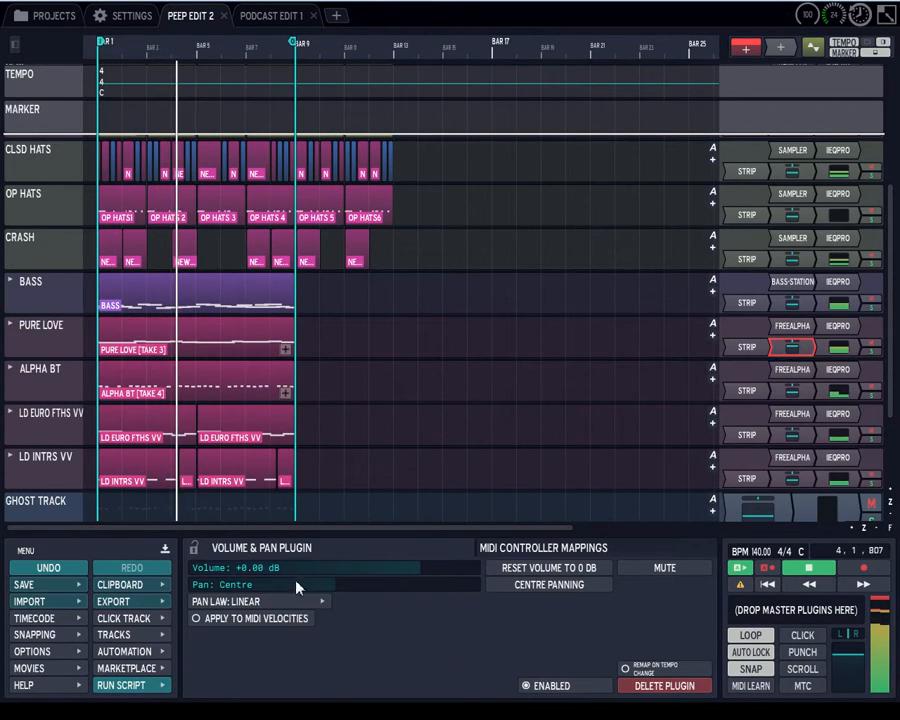
click(259, 569)
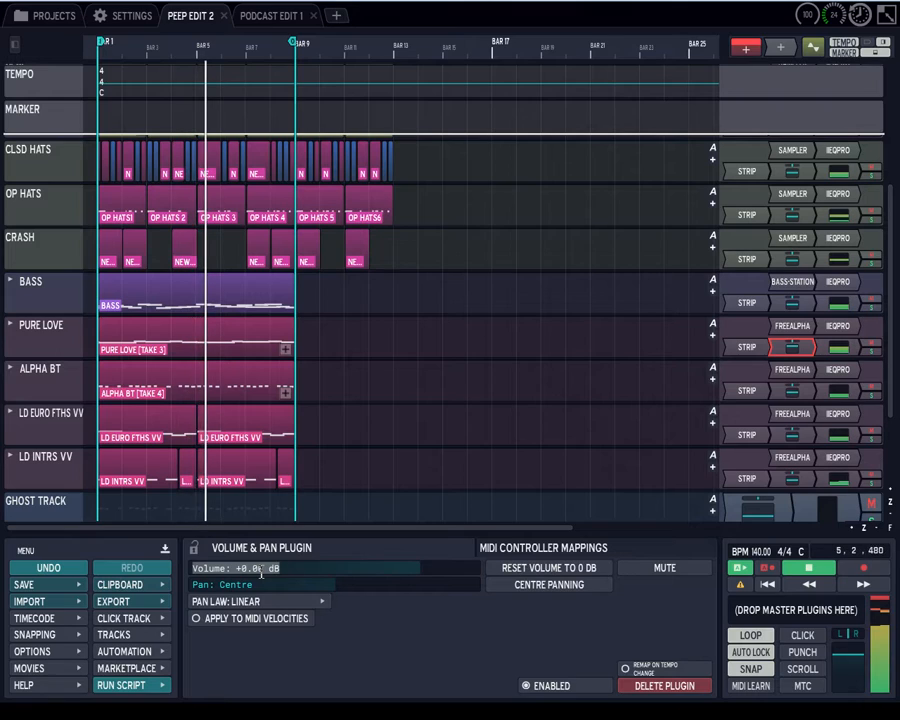
text(-10)
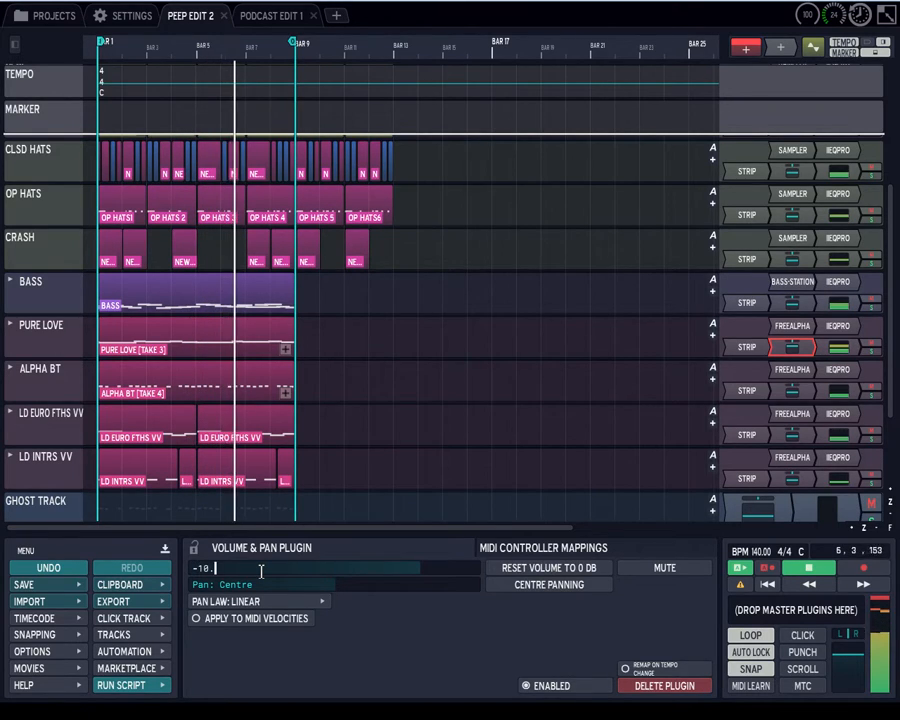
text(.00)
key(Return)
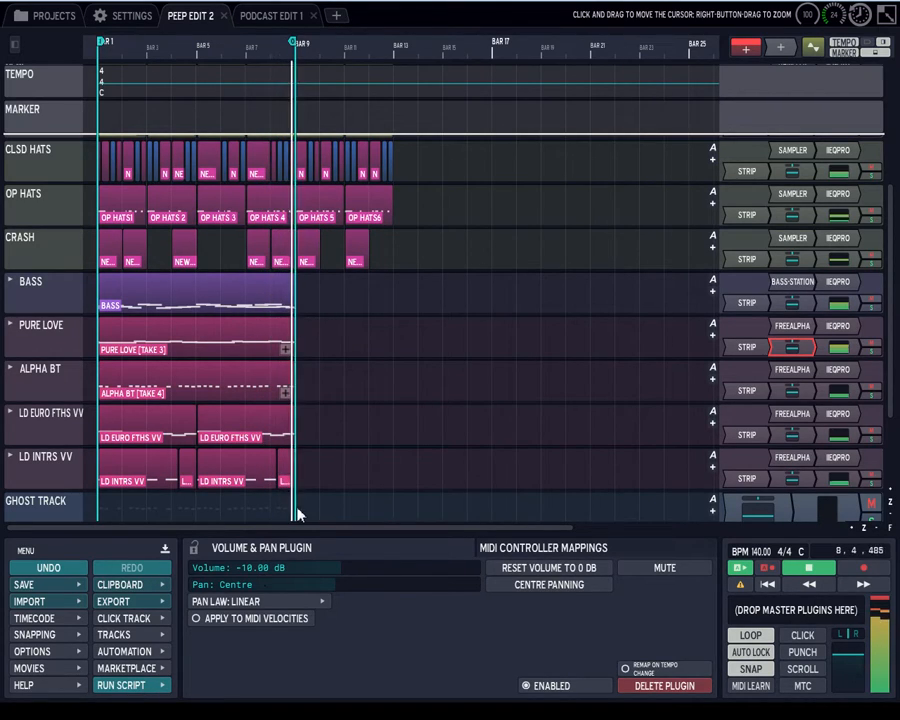
Step: Open the ALPHA BT strip and enable its EQ and compressor, with the compressor's THR at maximum and RLS at 4
double_click(750, 392)
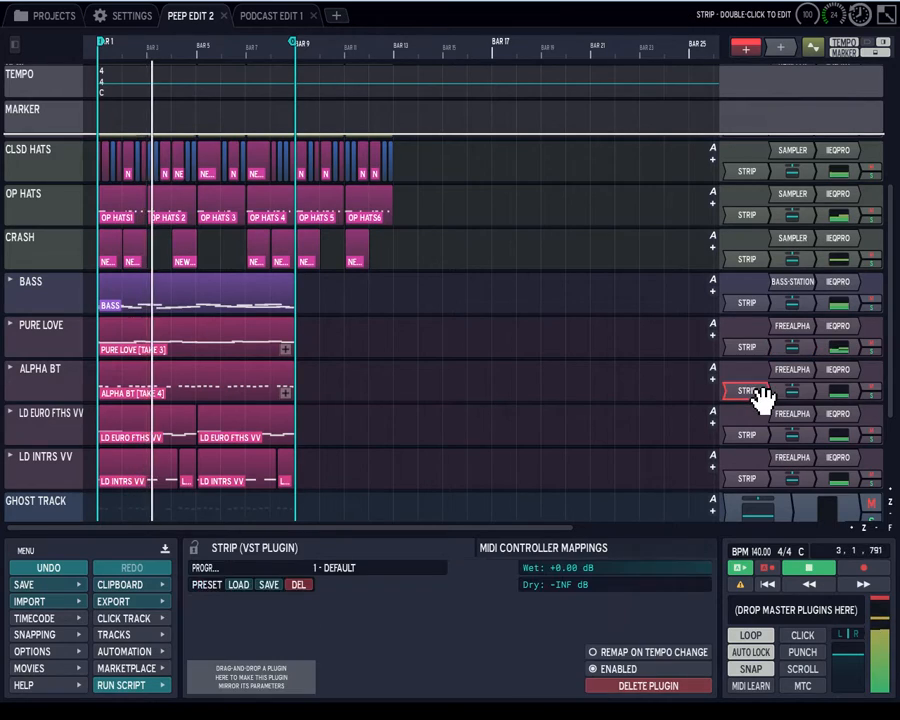
drag(463, 186, 527, 80)
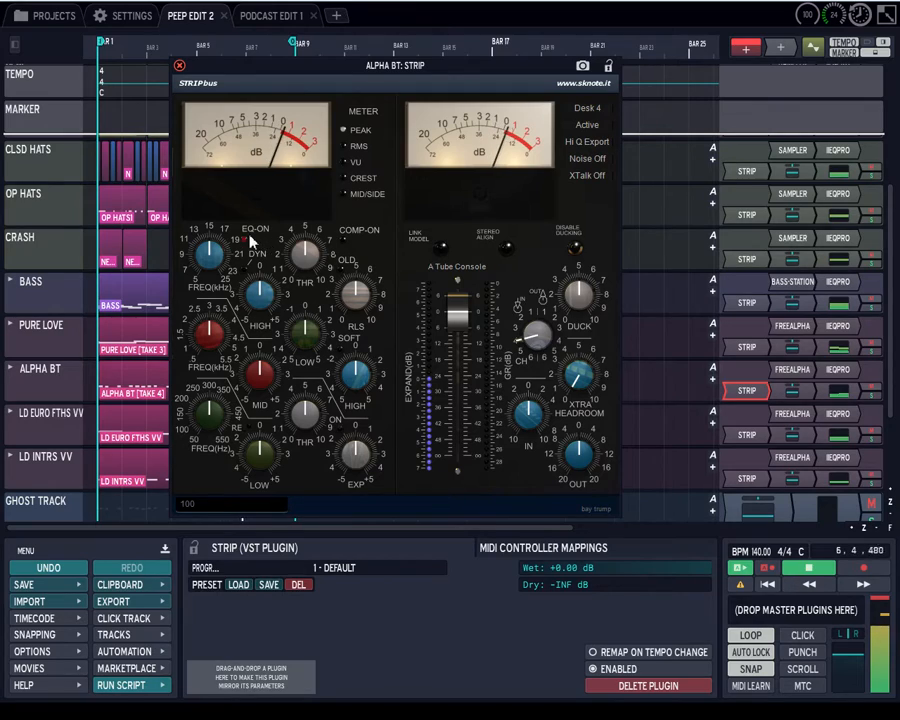
click(342, 243)
drag(320, 256, 327, 210)
drag(356, 289, 354, 350)
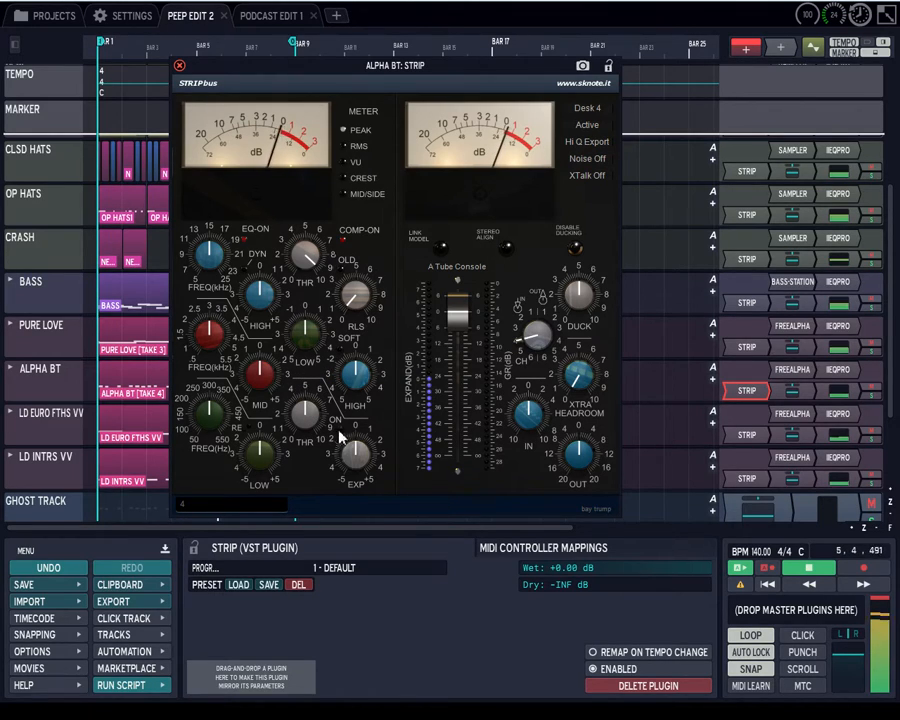
Step: Enable the ALPHA BT strip's expander, set its THR to 12, and briefly solo the track
drag(315, 422, 321, 466)
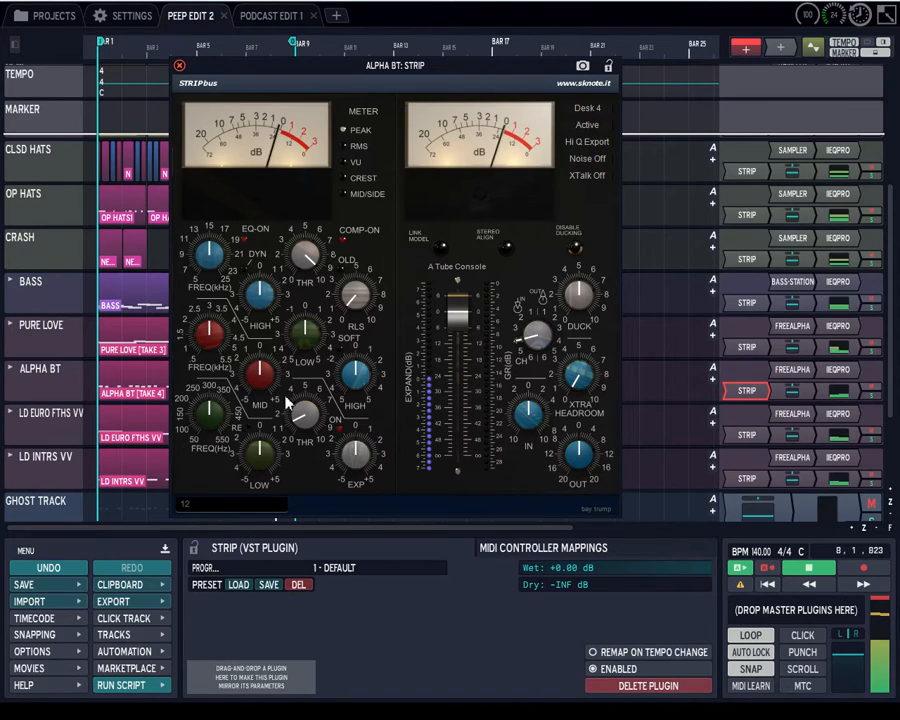
click(868, 398)
click(868, 398)
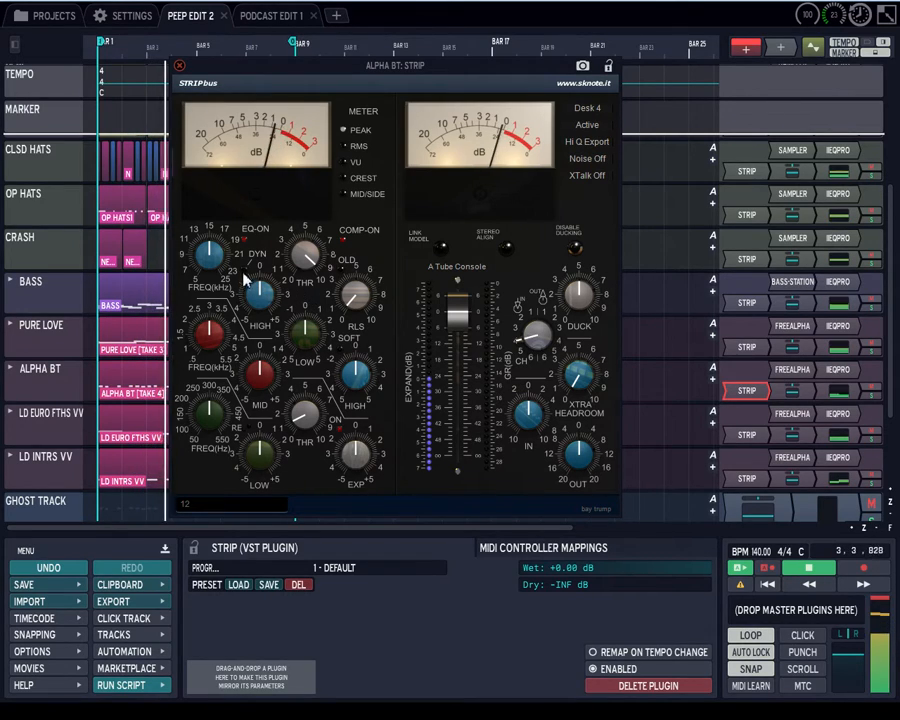
Step: Boost the ALPHA BT strip's LOW, MID and HIGH gains, with the low-band frequency at 100, mid-band at 22 and high-band lowered
drag(222, 428, 216, 392)
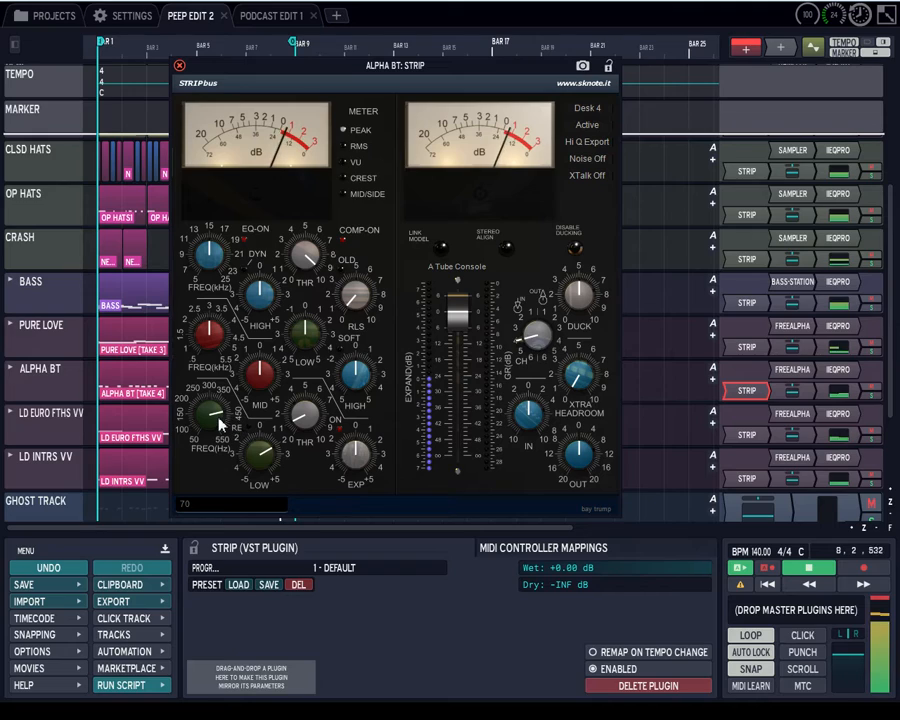
drag(216, 392, 217, 388)
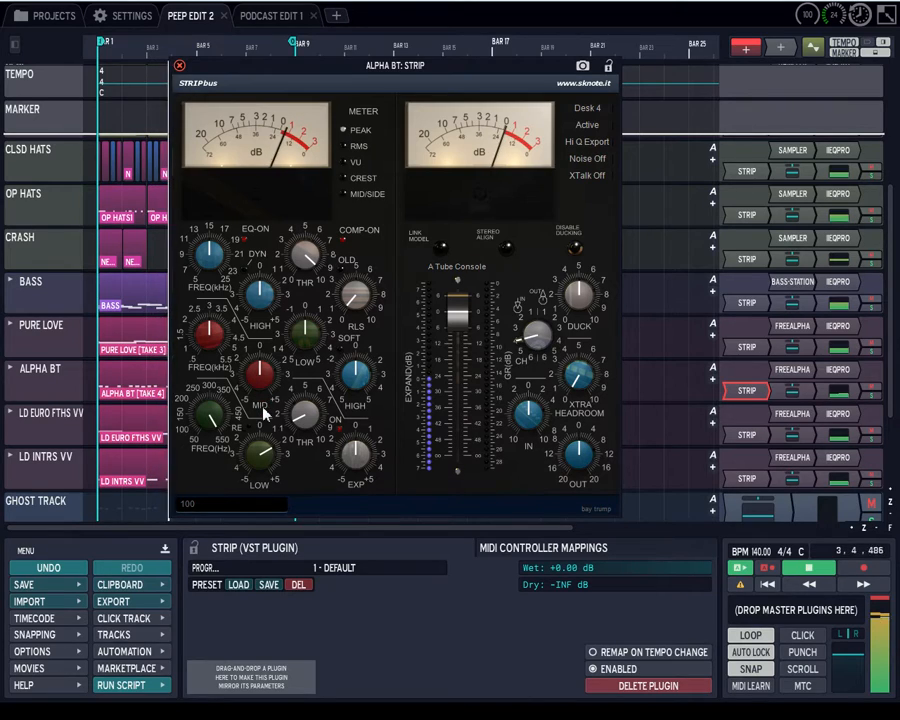
drag(215, 340, 220, 397)
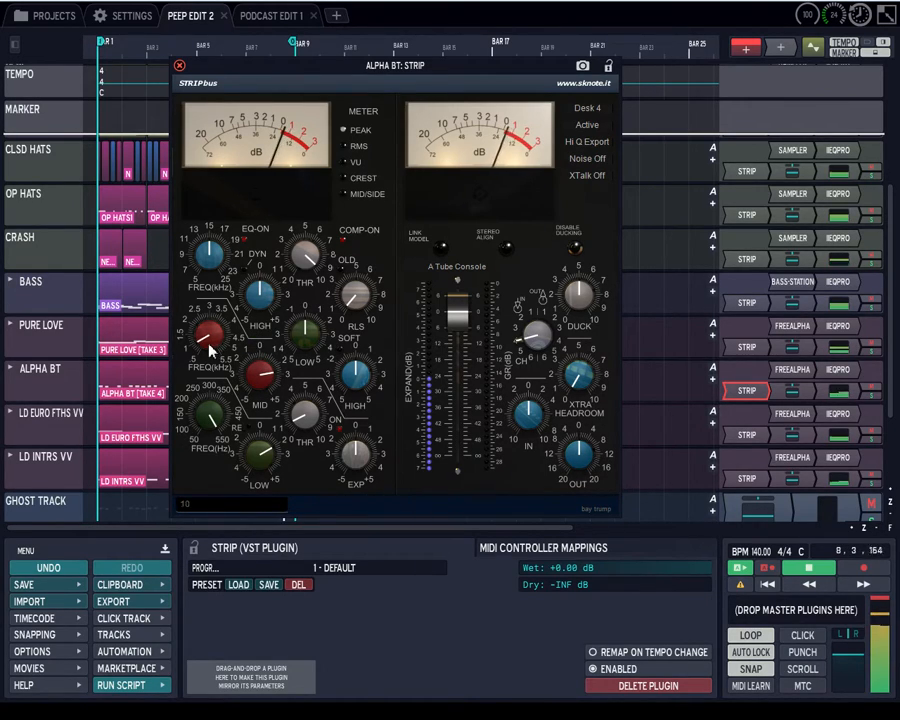
drag(208, 336, 208, 328)
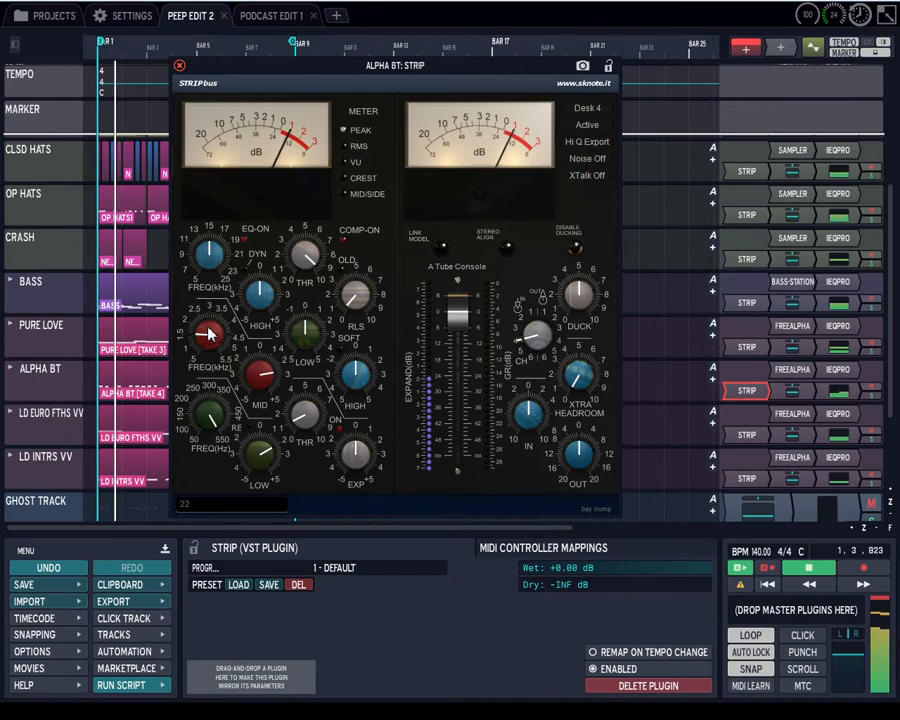
drag(261, 364, 263, 379)
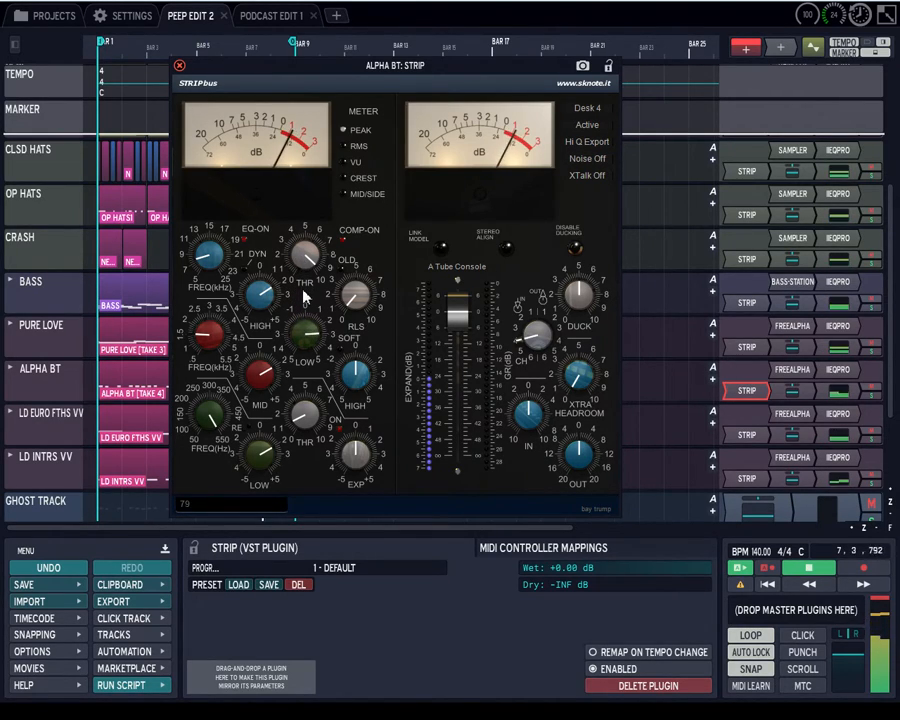
Step: On the ALPHA BT compressor, set LOW to 79, raise HIGH and lower the threshold, and set the expander's EXP to 21
mouse_move(309, 263)
mouse_down()
mouse_move(309, 252)
mouse_move(311, 296)
mouse_move(310, 287)
mouse_up()
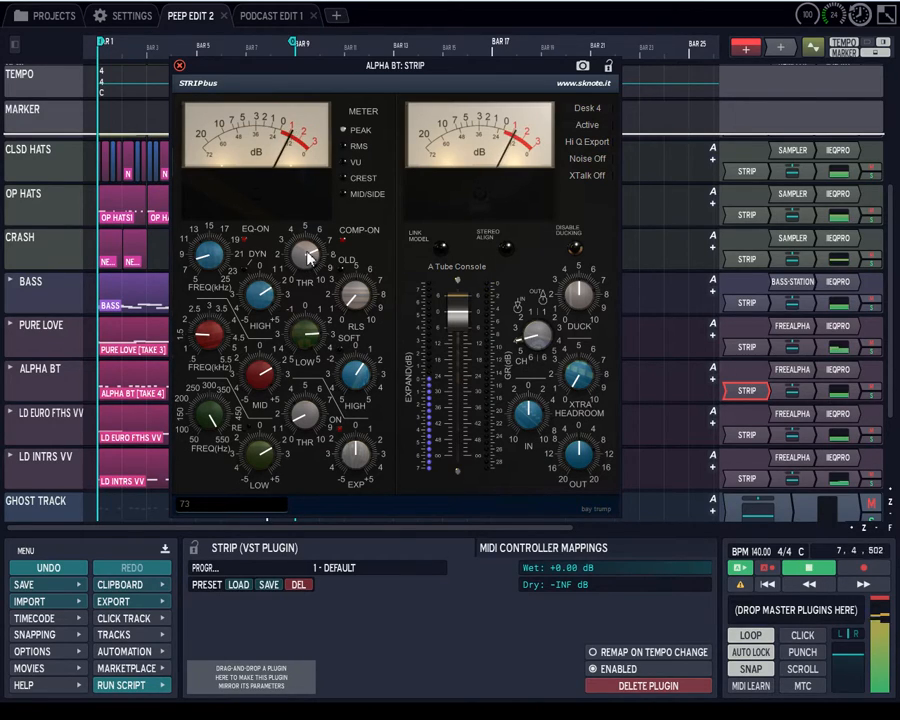
drag(309, 256, 393, 418)
mouse_move(360, 455)
mouse_down()
mouse_move(362, 494)
mouse_move(363, 470)
mouse_up()
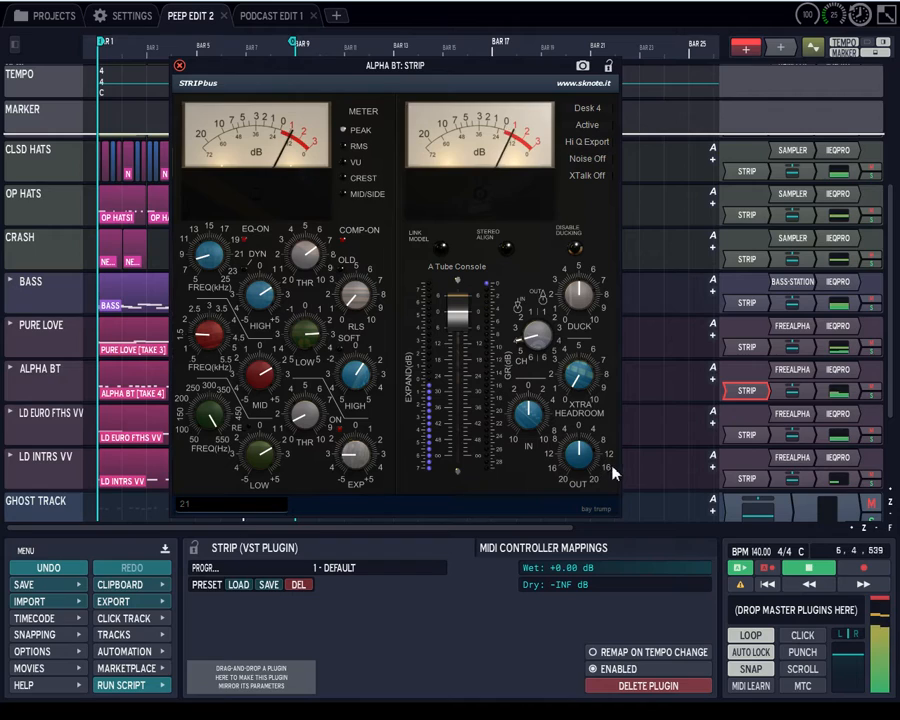
Step: Reset the ALPHA BT track's volume to 0 dB and display its level meter
click(788, 390)
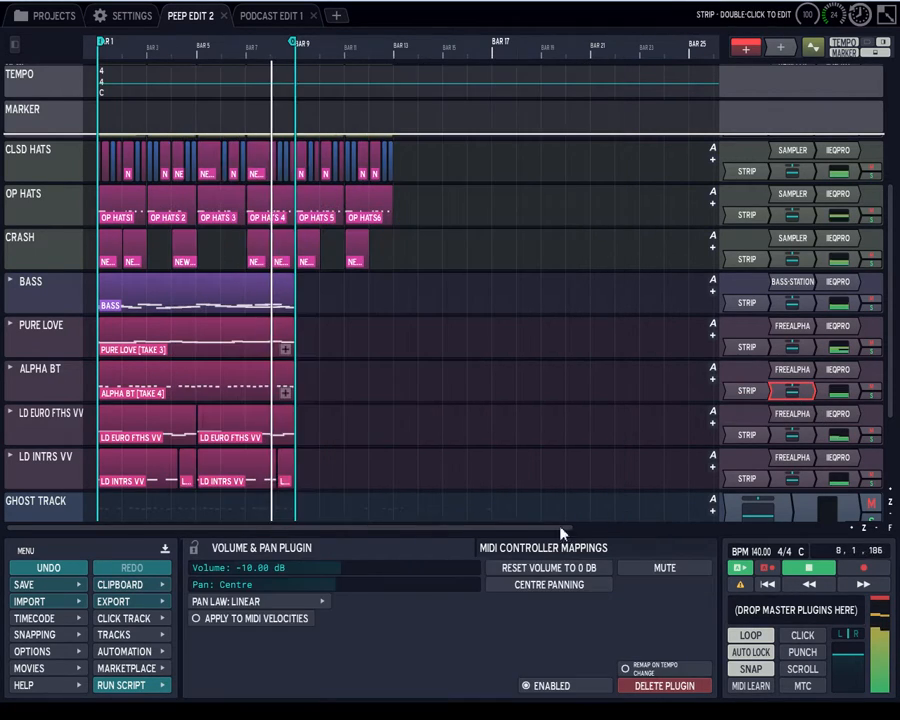
click(549, 567)
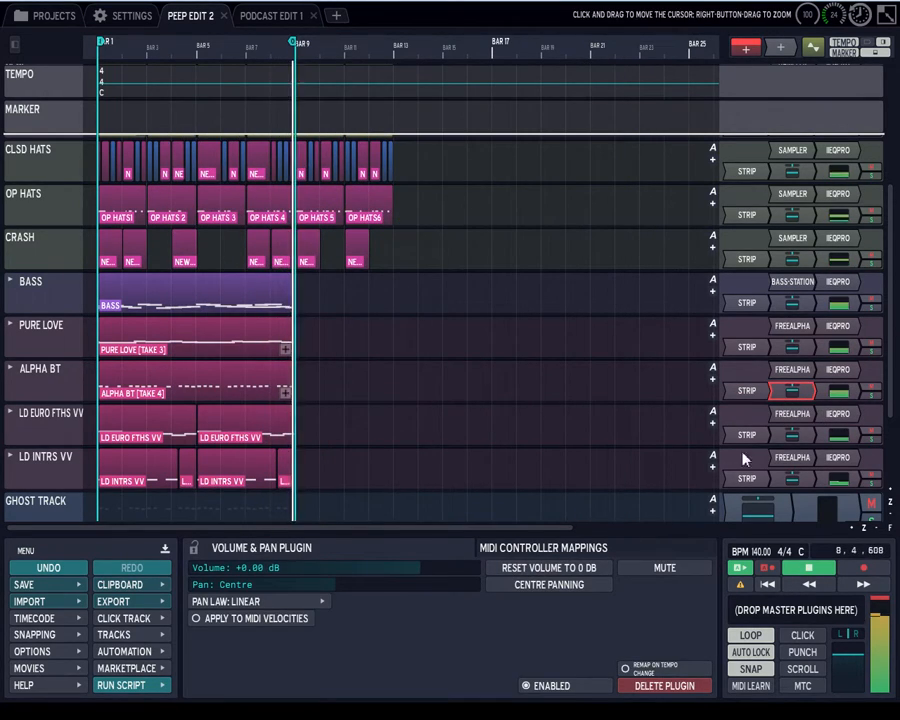
click(824, 393)
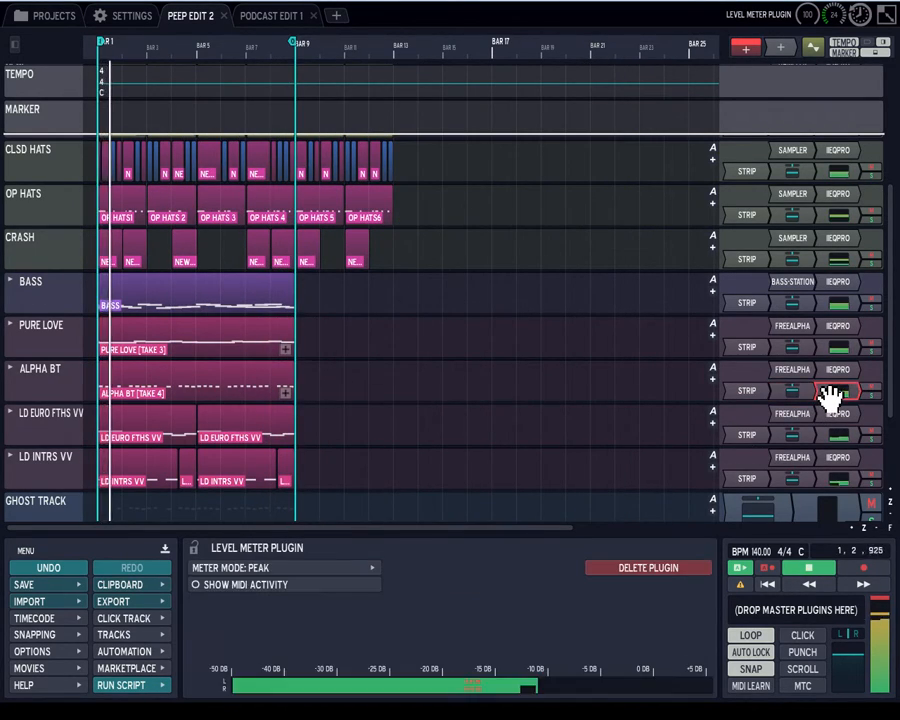
Step: Pin the ALPHA BT strip open beside the track's level meter, and cut its EQ HIGH gain and compressor HIGH
double_click(748, 392)
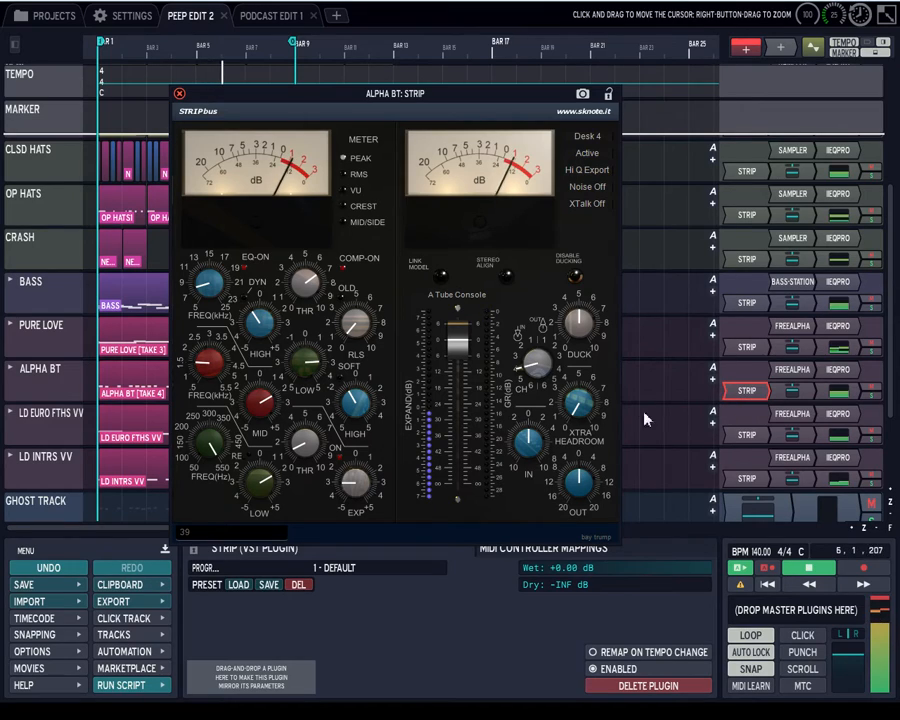
click(608, 95)
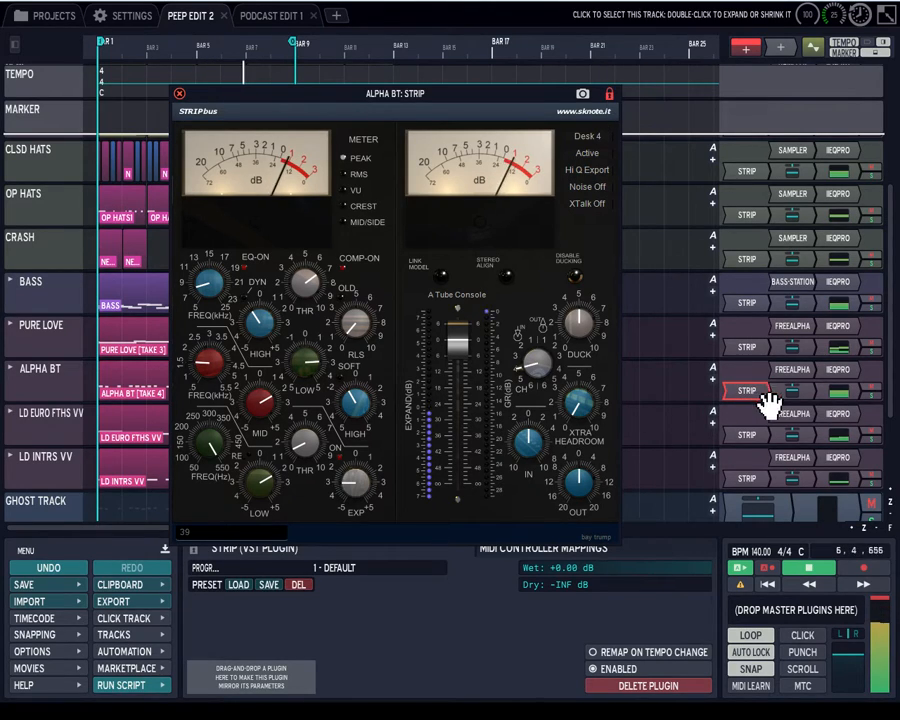
click(835, 392)
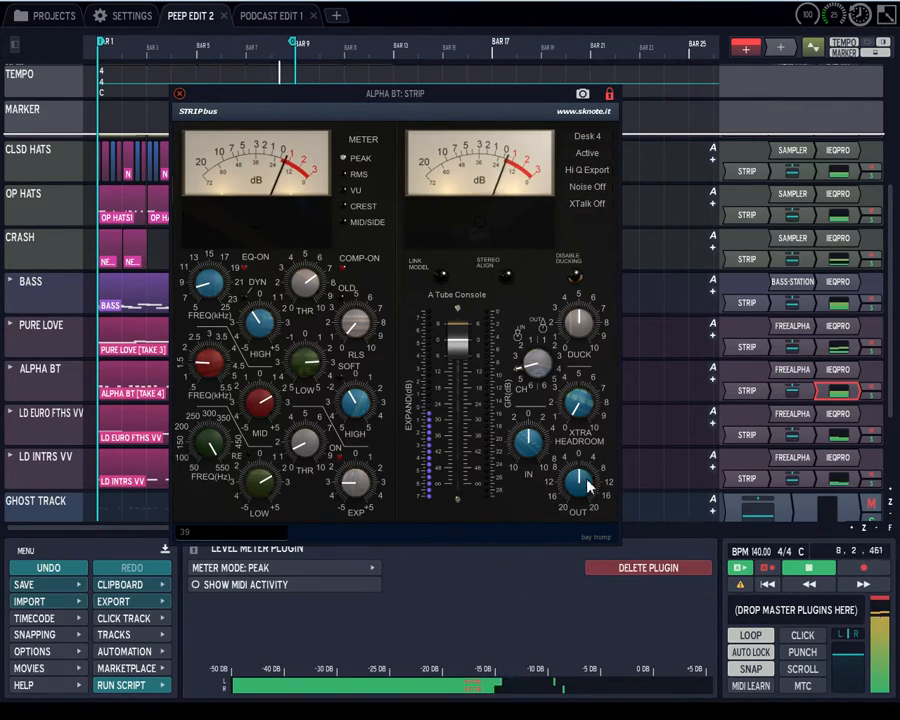
Step: Raise the ALPHA BT strip's IN and OUT levels, cut its MID and LOW gains, and lower the mid-band frequency to 13
mouse_move(584, 481)
mouse_down()
mouse_move(589, 464)
mouse_move(591, 476)
mouse_move(579, 482)
mouse_move(585, 478)
mouse_up()
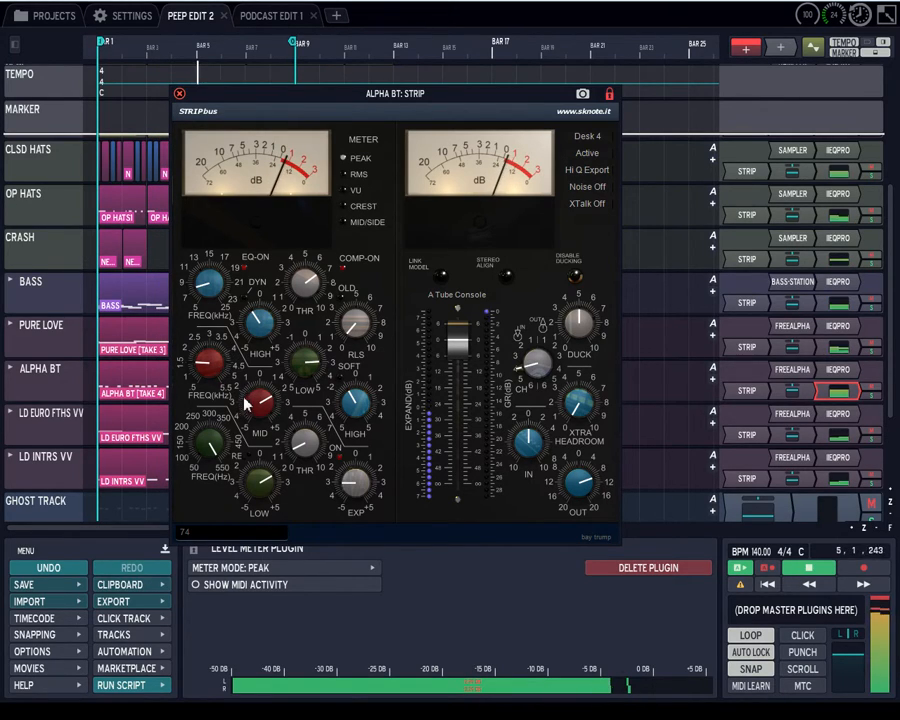
drag(258, 415, 260, 445)
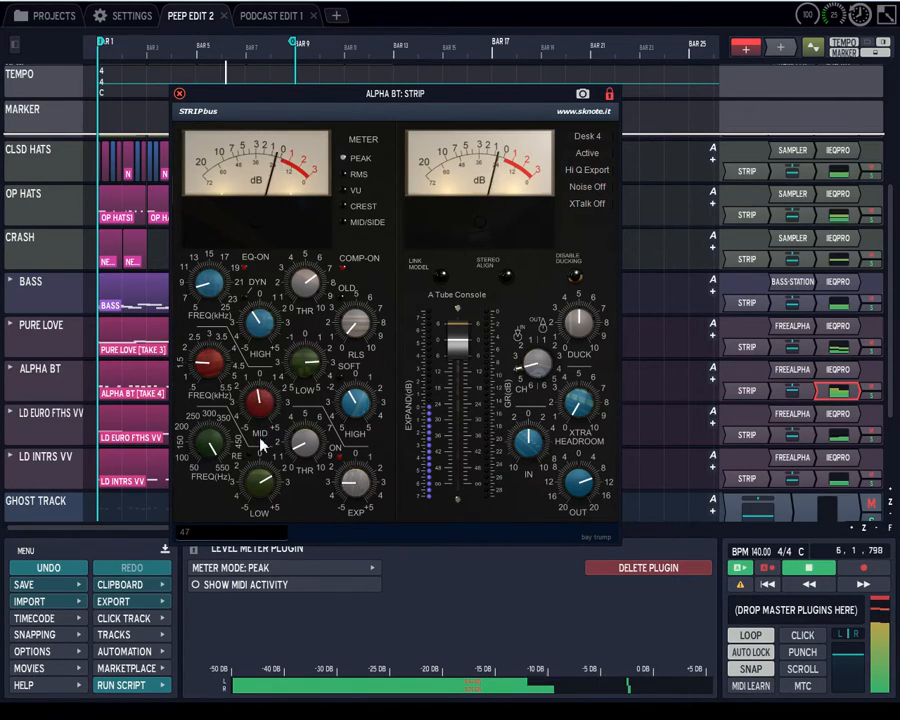
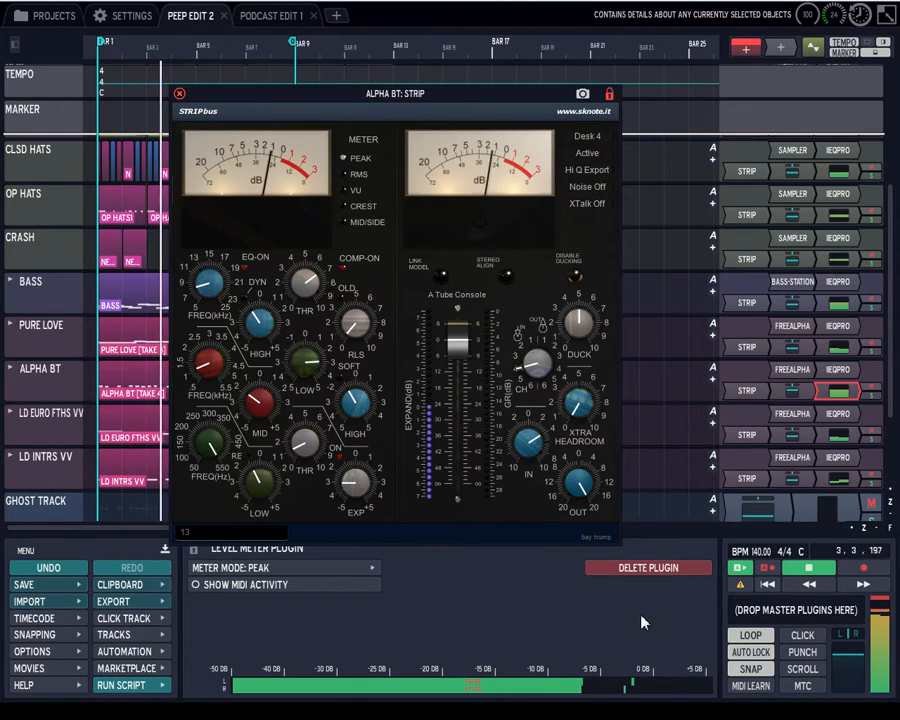
Step: Open the ALPHA BT track's IIEQ Pro equalizer, raise its output gain to 0.60 dB, and return to the track's STRIP plugin
click(832, 372)
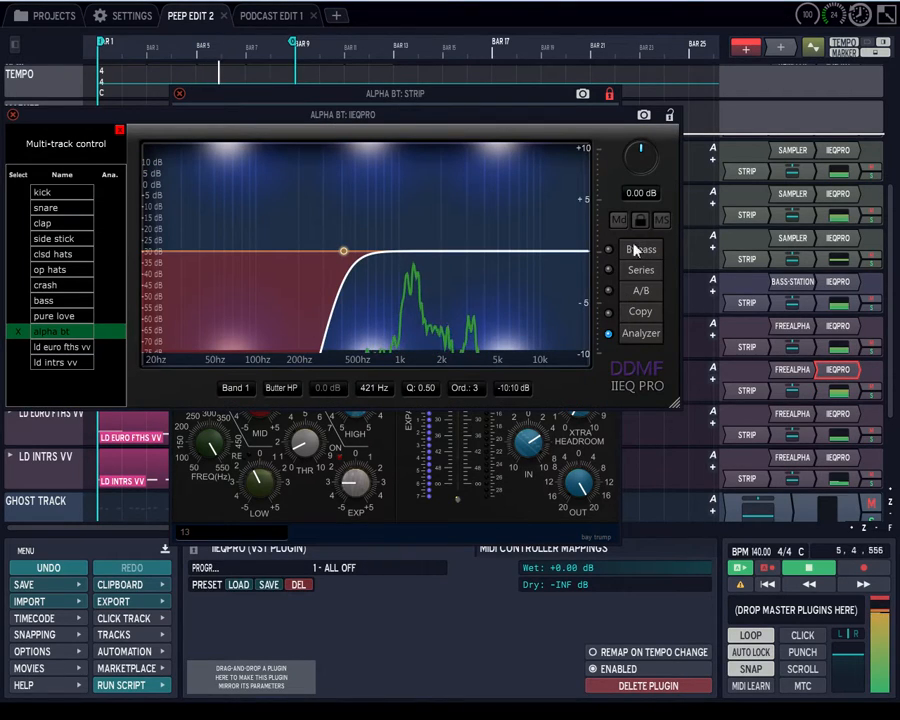
drag(644, 172, 644, 169)
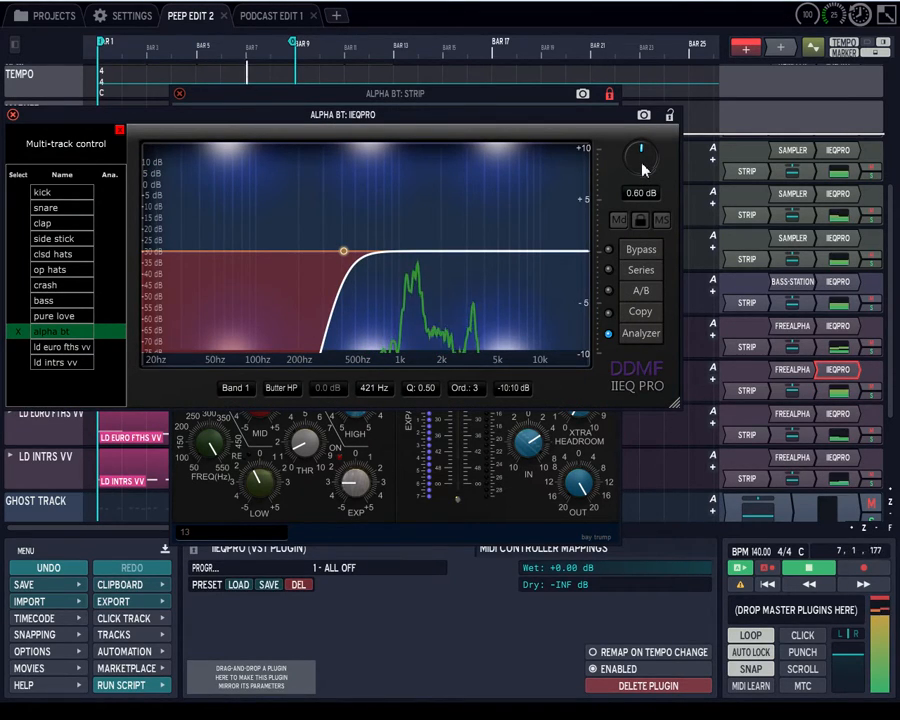
click(757, 392)
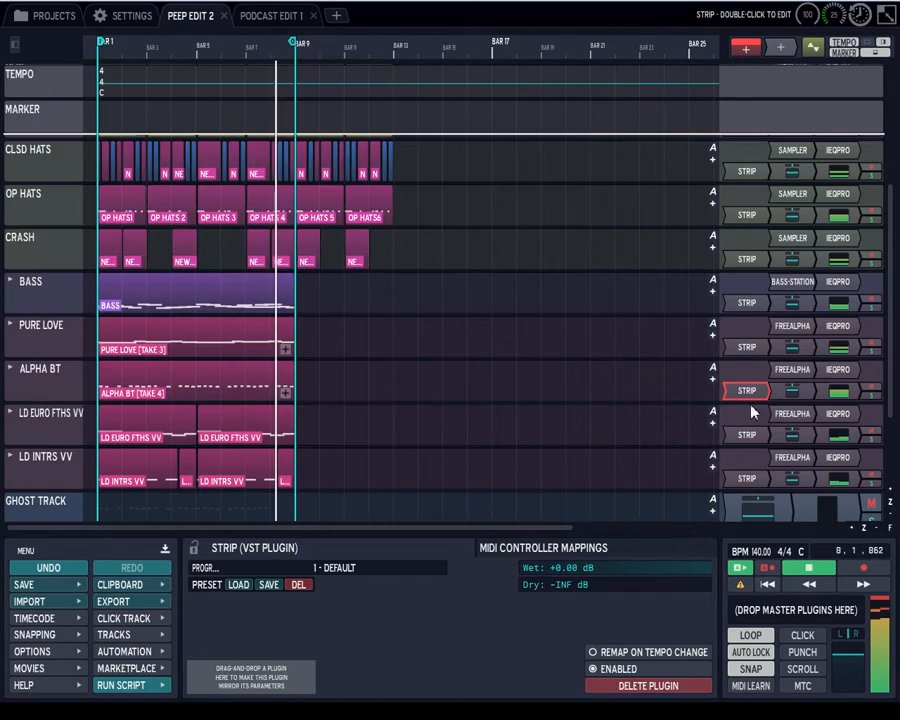
Step: Set the ALPHA BT track's volume to -10.0 dB and display its level meter
click(824, 394)
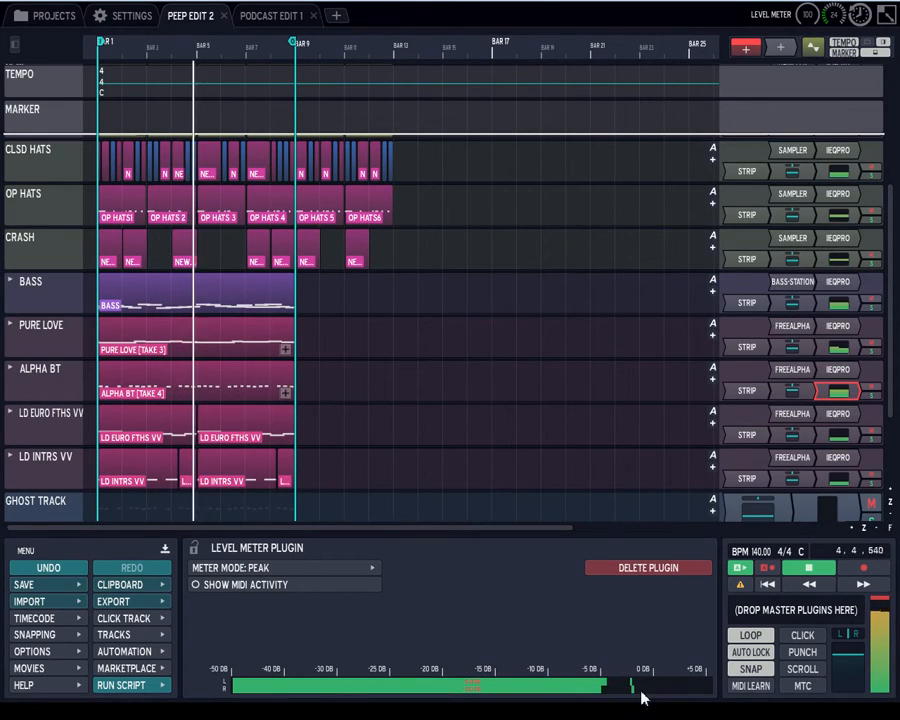
click(786, 392)
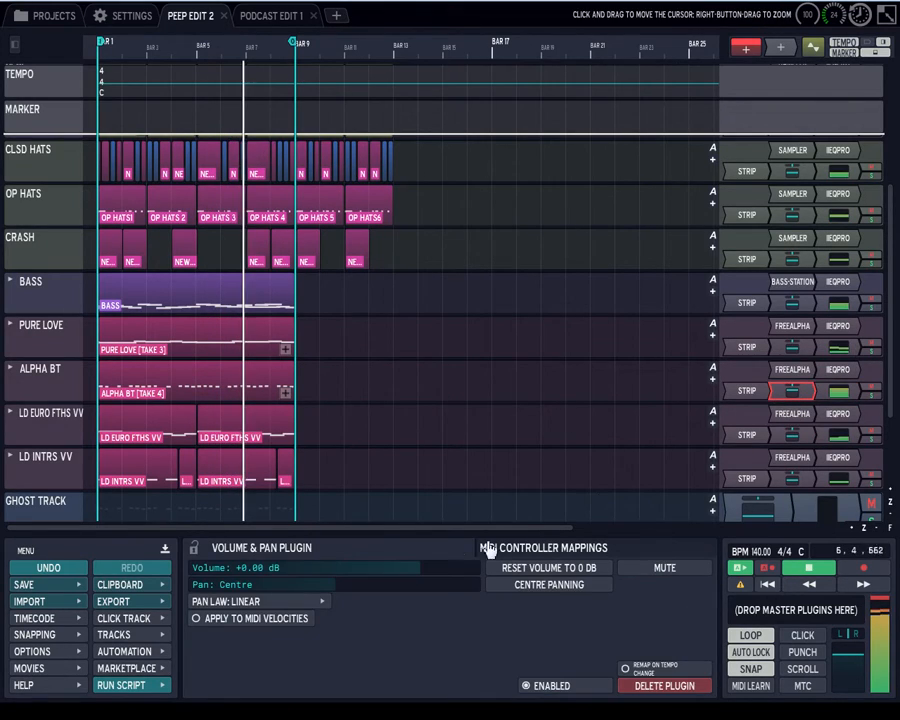
click(257, 570)
text(-10.0)
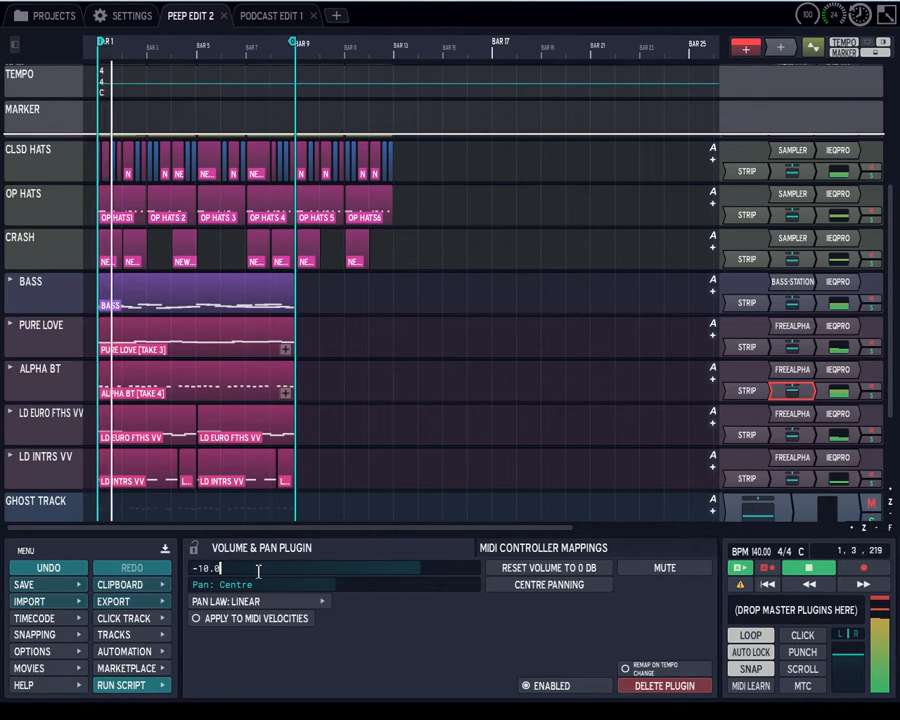
key(Return)
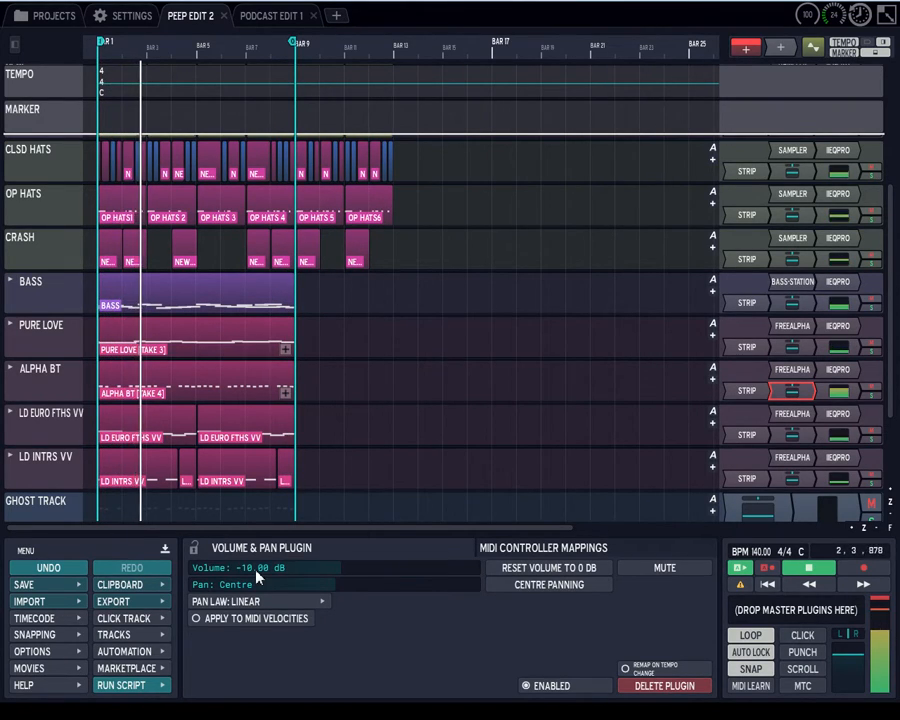
click(834, 393)
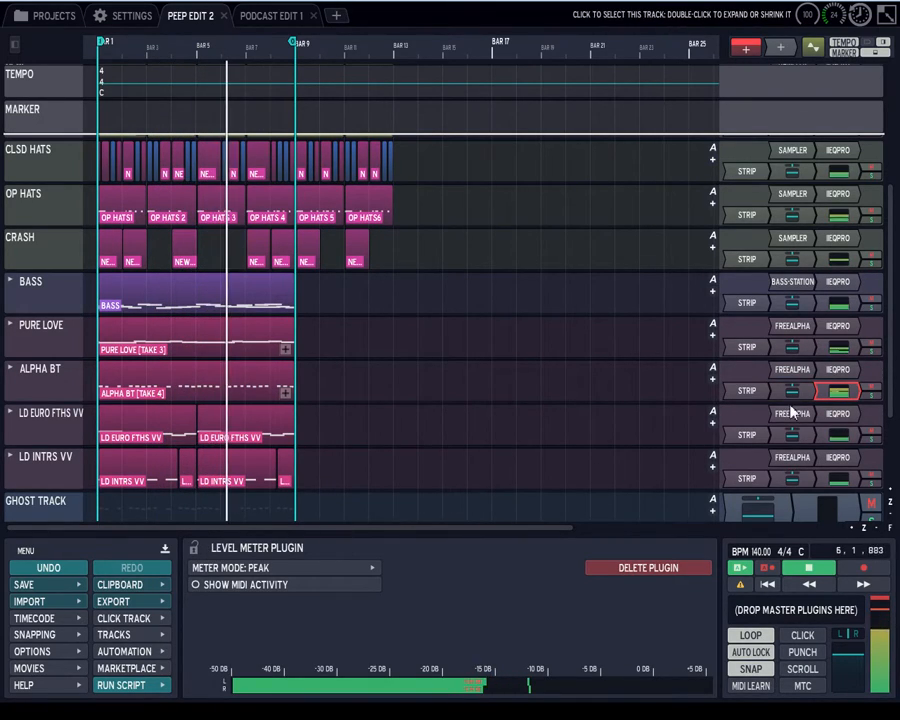
Step: Try several output gains in the ALPHA BT track's IIEQ Pro, settle on 0.72 dB, and display the track's level meter
double_click(836, 372)
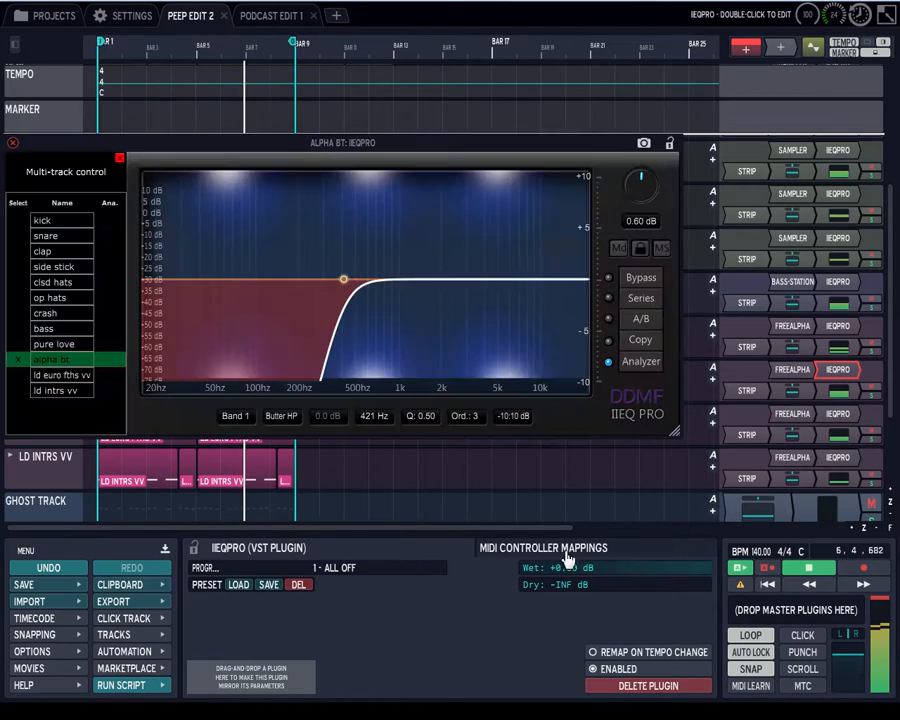
scroll(640, 200, up, 2)
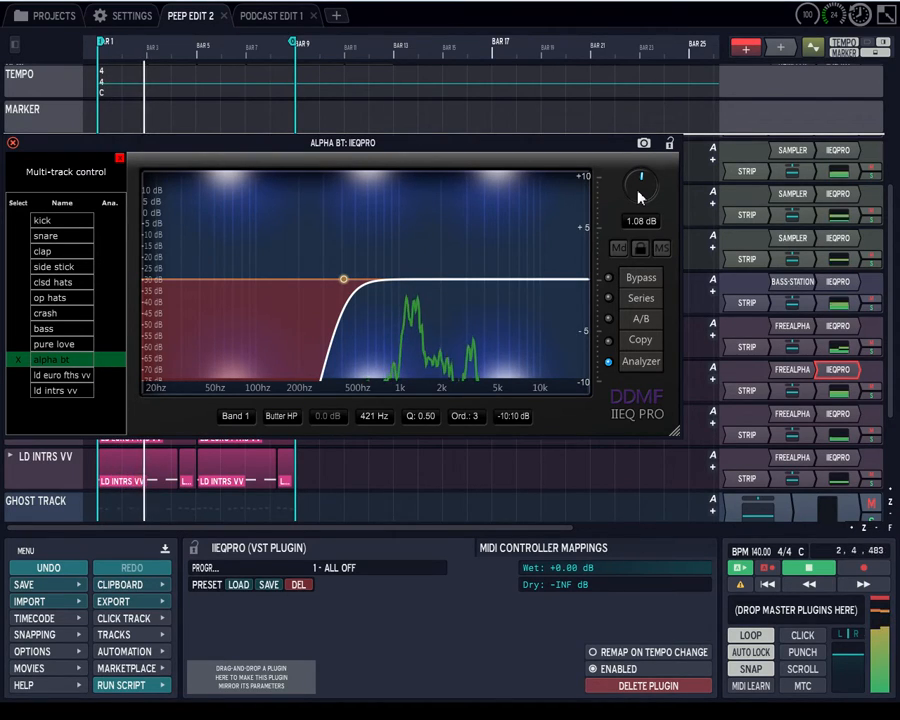
drag(640, 198, 720, 248)
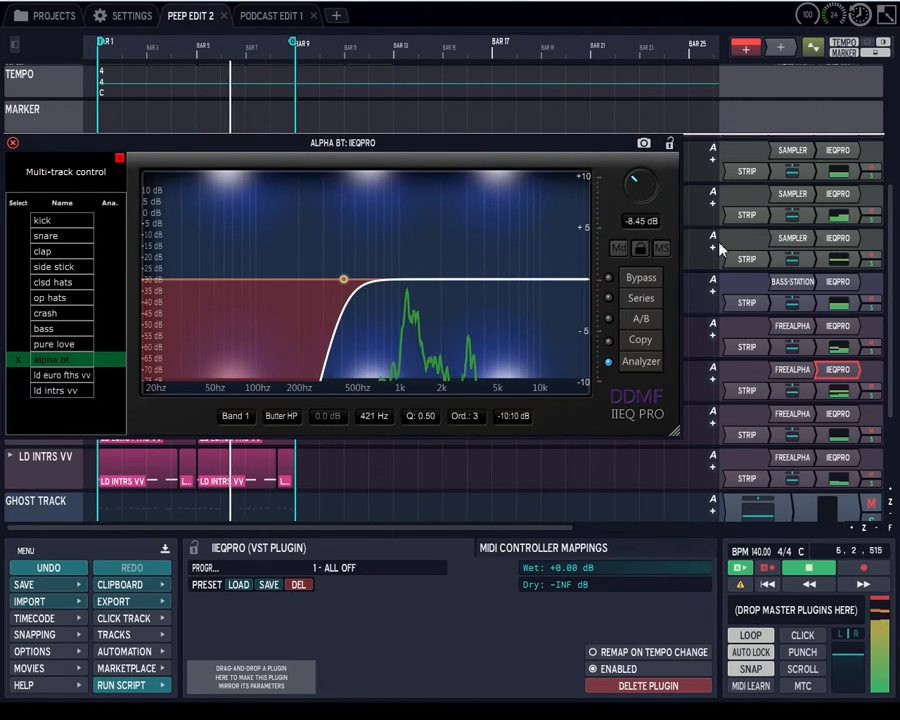
mouse_move(720, 248)
mouse_down()
mouse_move(722, 340)
mouse_move(722, 270)
mouse_up()
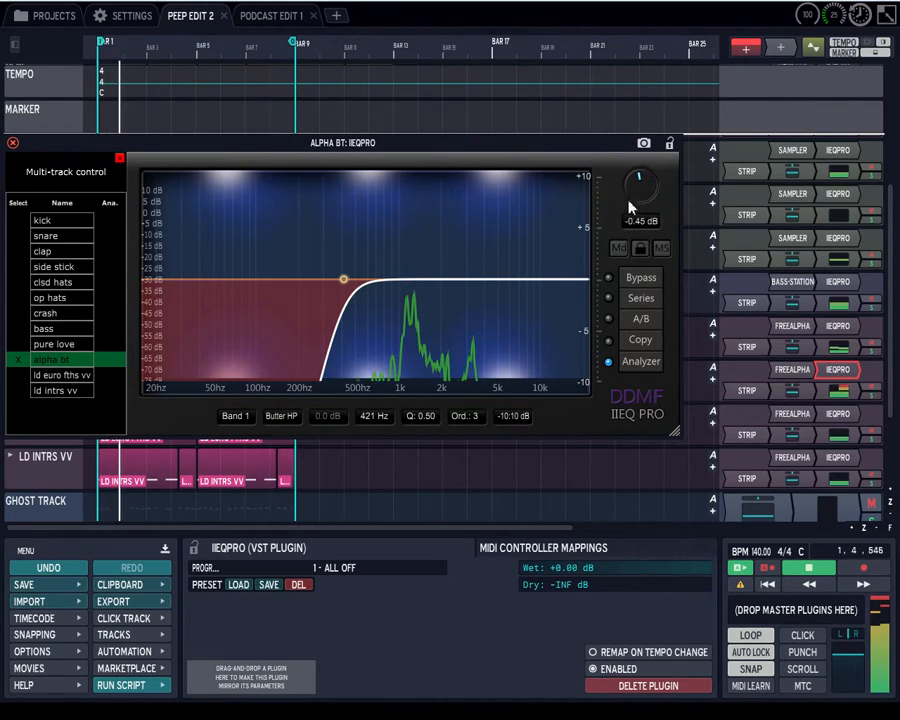
drag(630, 197, 633, 187)
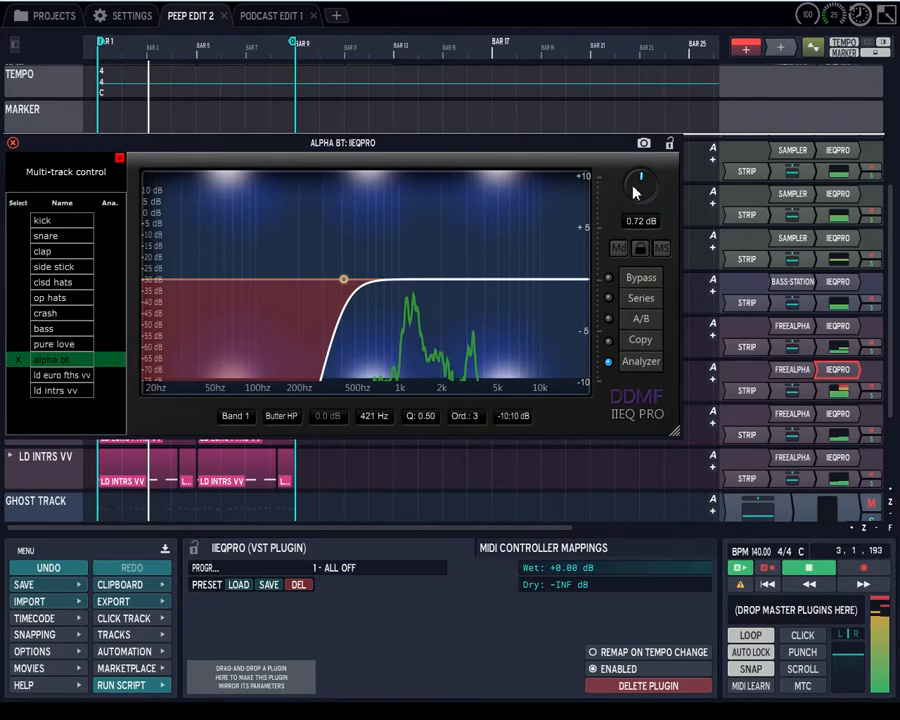
click(826, 393)
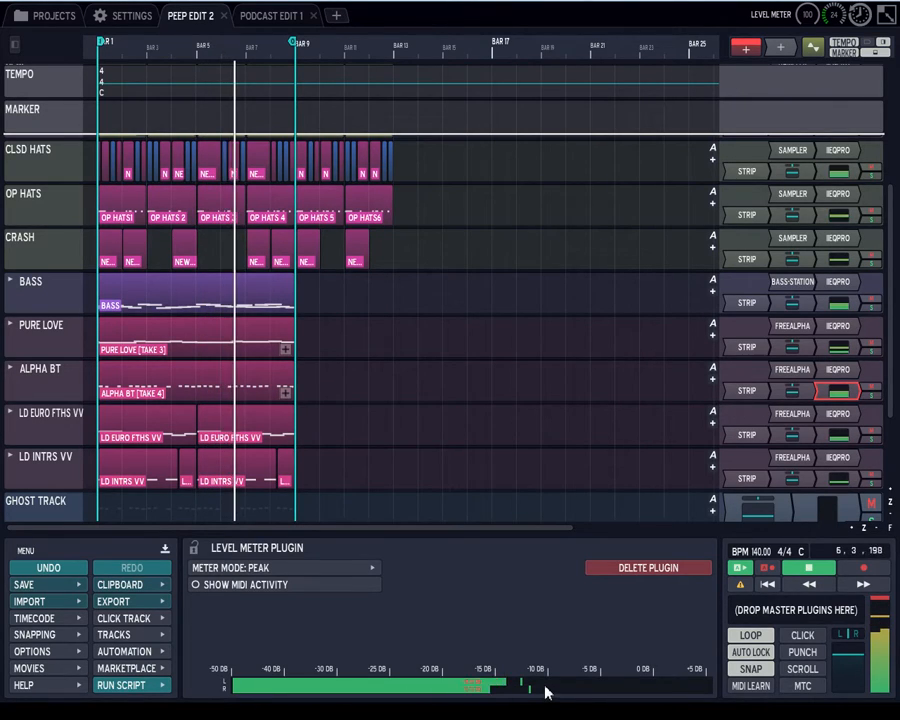
Step: Lock the ALPHA BT level meter in view, raise the track's IIEQ Pro output gain to 0.82 dB, and close the equalizer
click(195, 548)
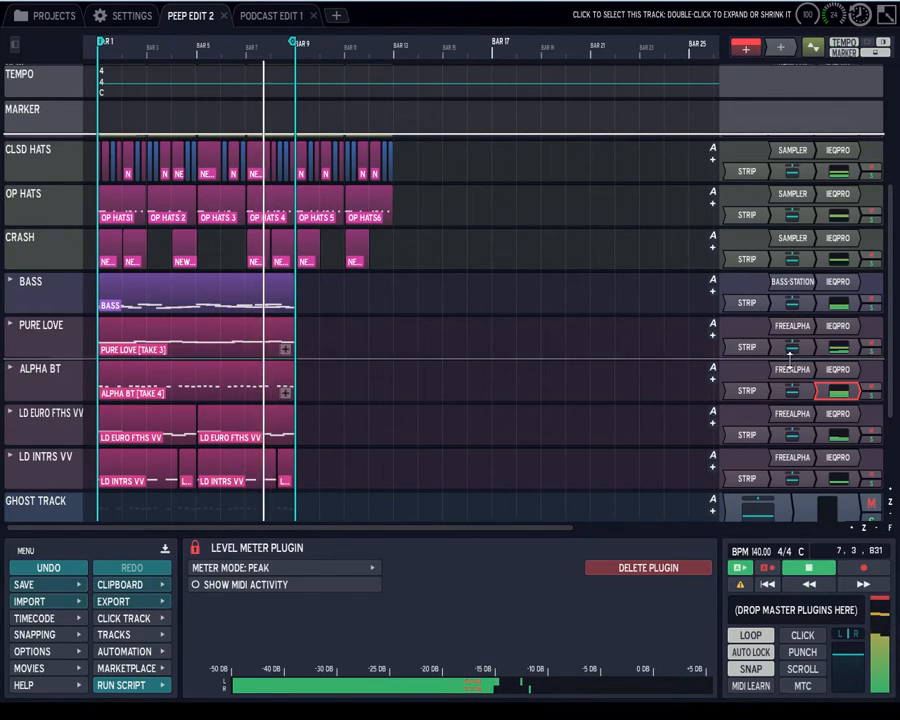
double_click(836, 370)
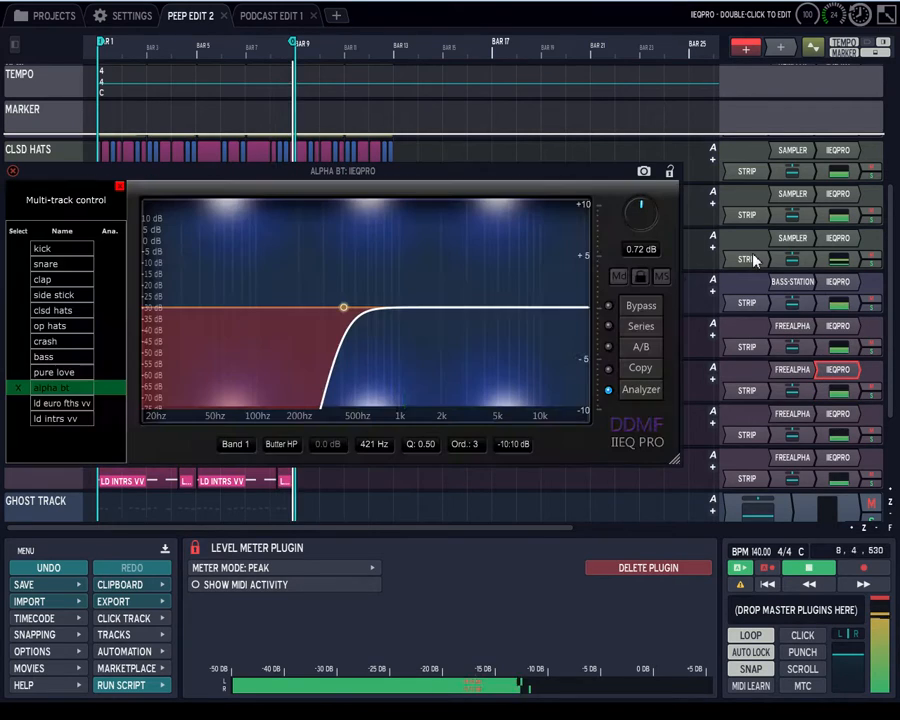
click(640, 252)
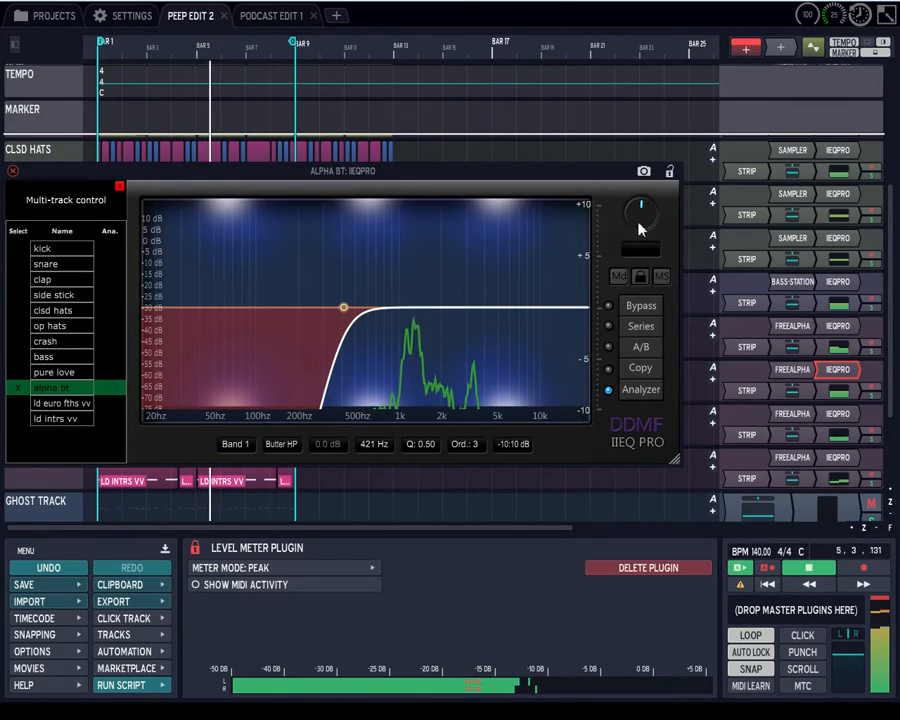
click(568, 603)
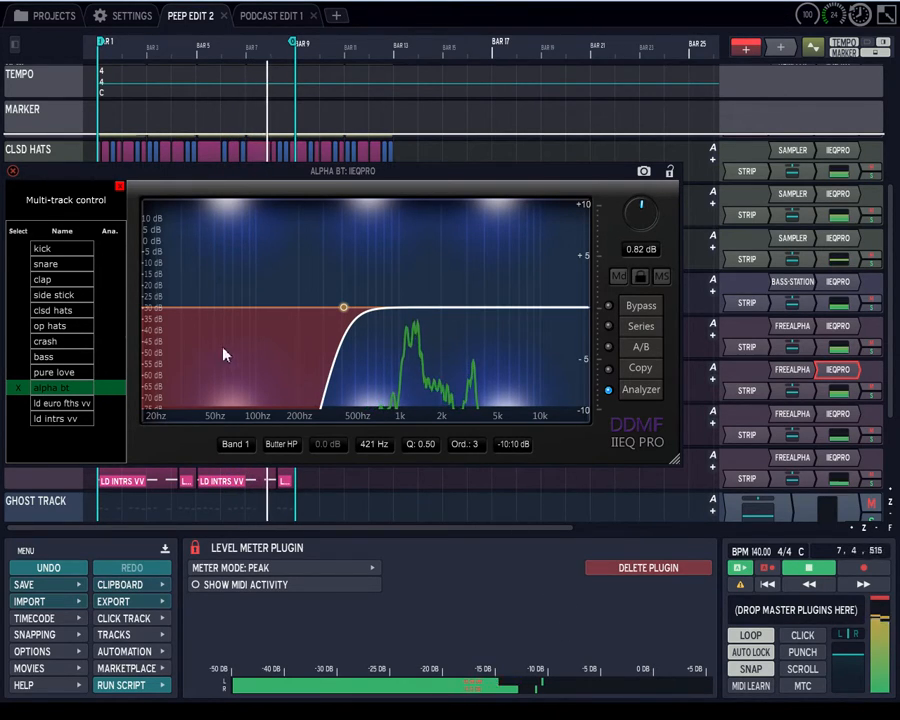
click(12, 171)
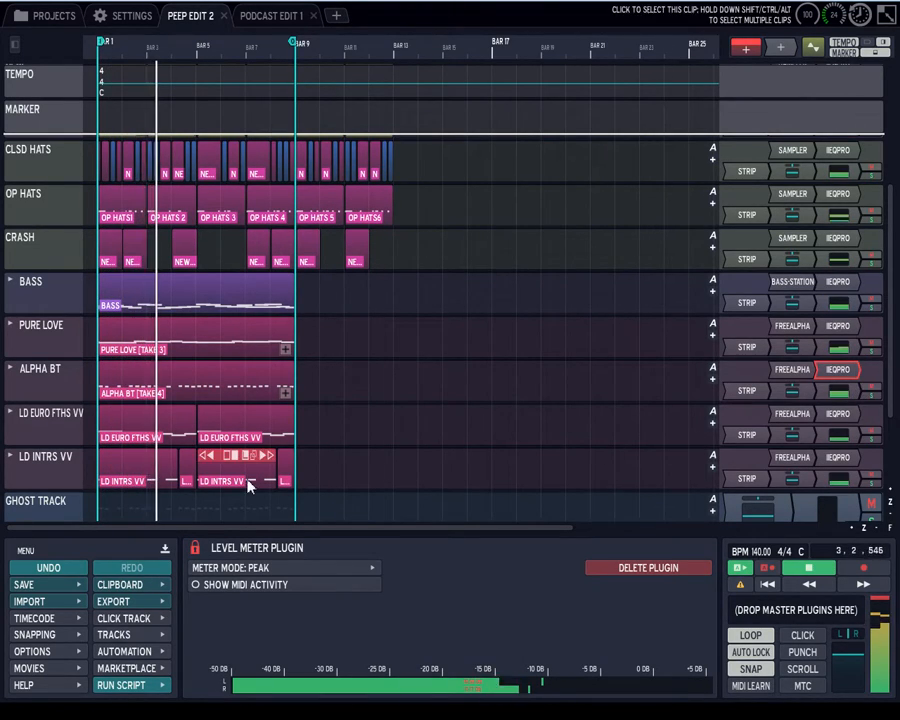
Step: Look over the LD EURO FTHS VV track's FREEALPHA synth and its preset, and close the synth window
click(66, 416)
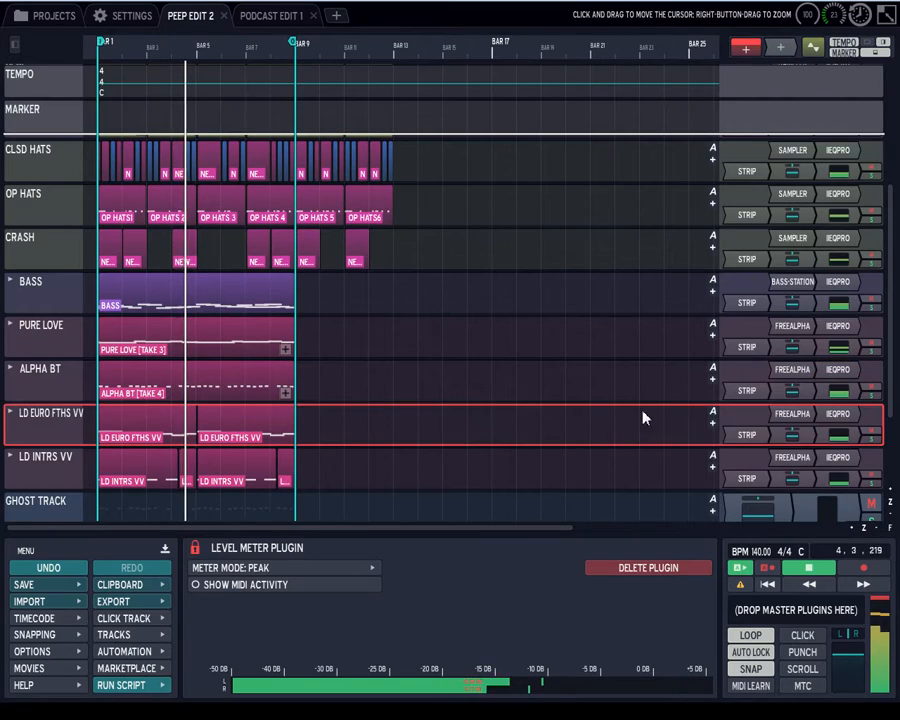
double_click(800, 414)
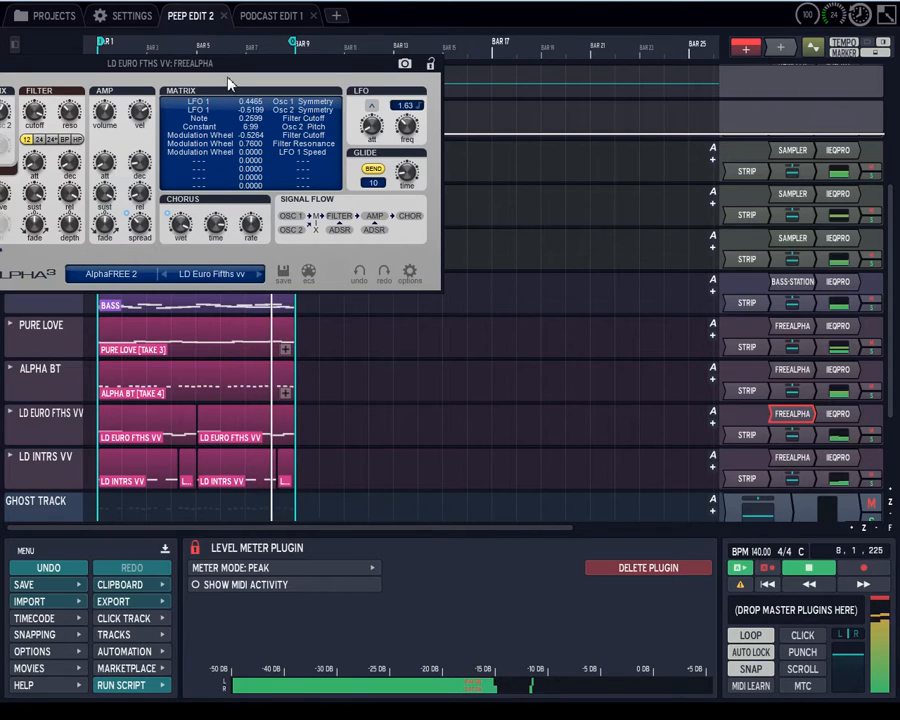
drag(228, 83, 458, 112)
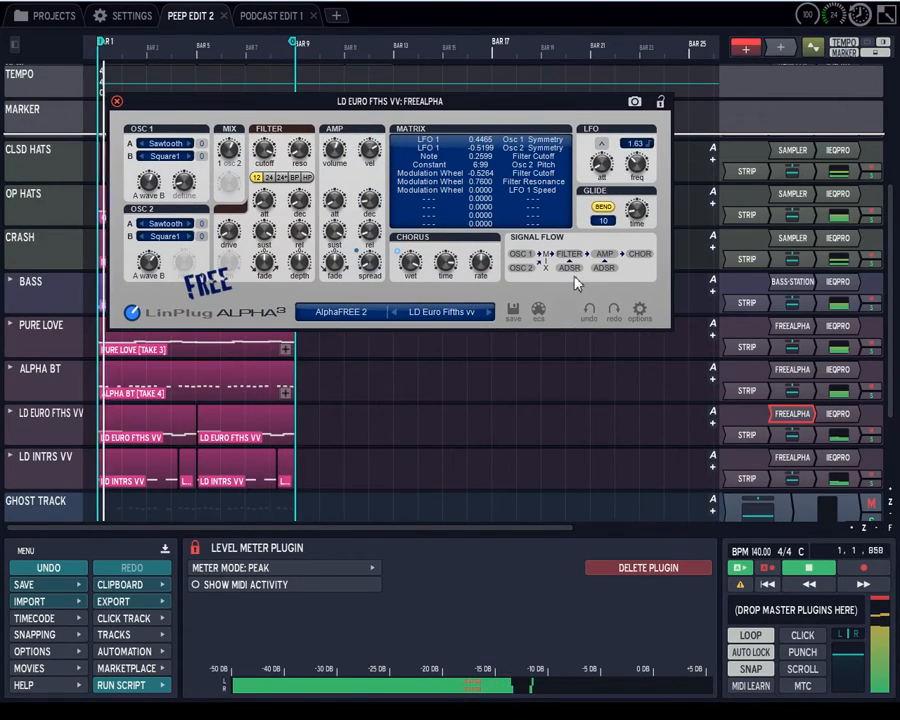
click(116, 101)
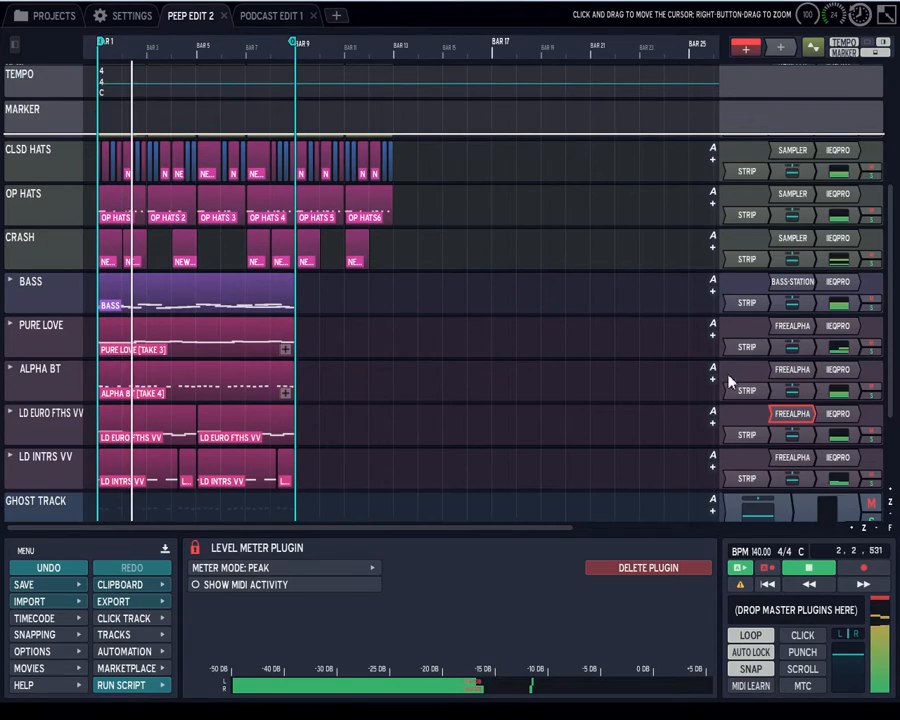
Step: Open the LD EURO FTHS VV track's STRIP plugin and reset the track's volume to 0 dB
double_click(757, 440)
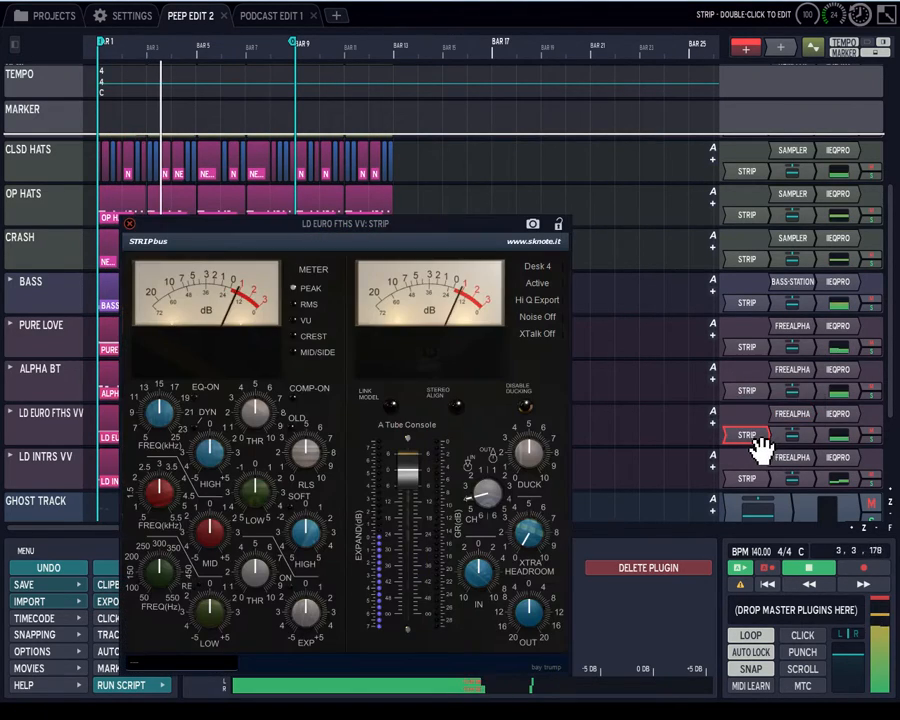
drag(347, 224, 382, 55)
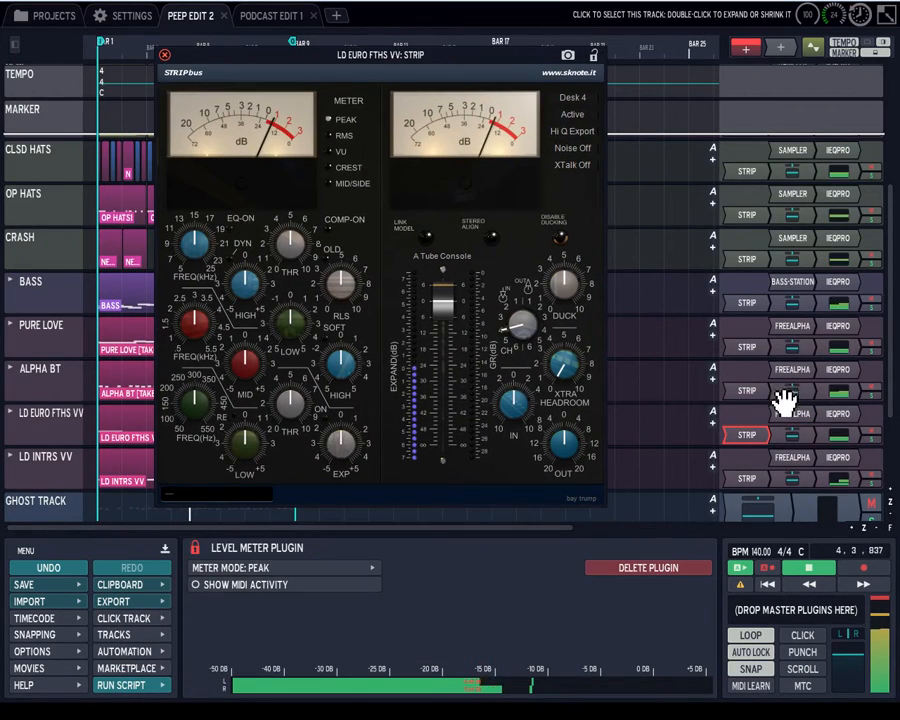
click(806, 442)
click(194, 548)
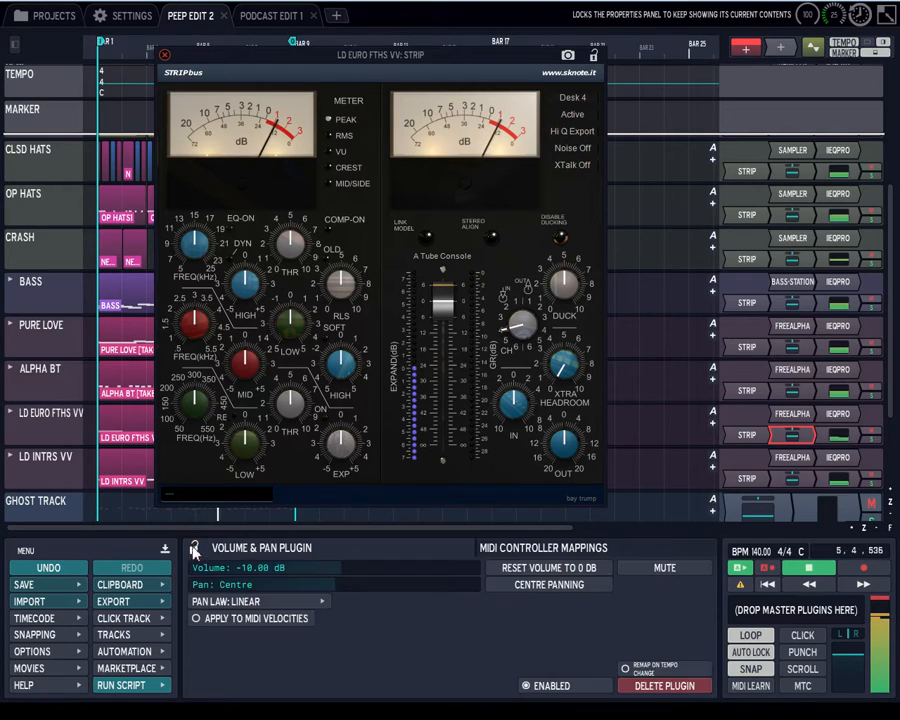
click(542, 567)
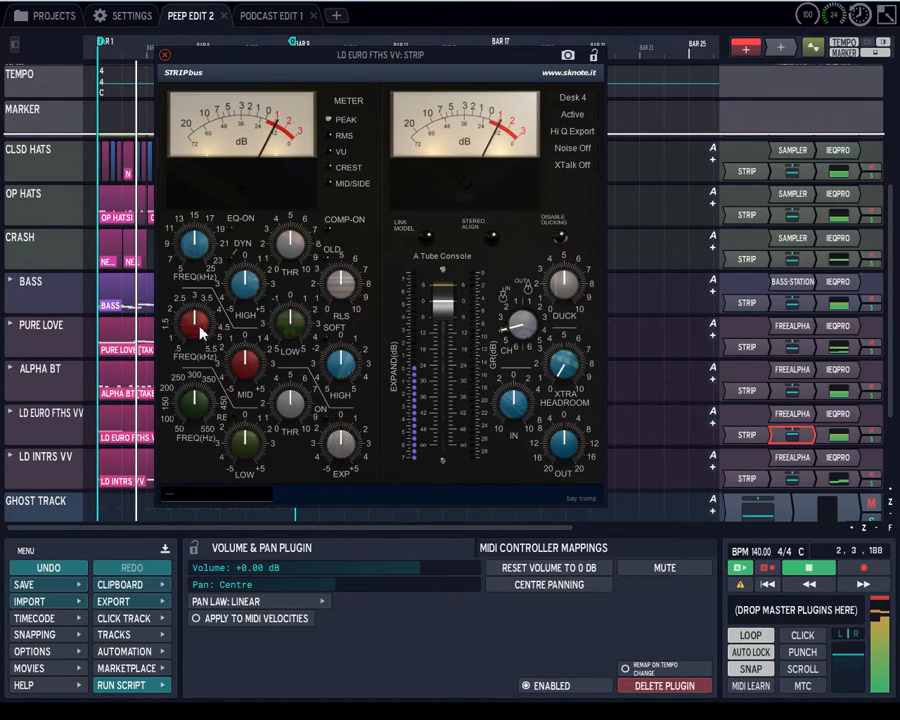
Step: On the LD EURO FTHS VV strip's EQ, boost HIGH and LOW, cut MID, lower the high and mid frequencies, and raise the low frequency
drag(253, 370, 249, 336)
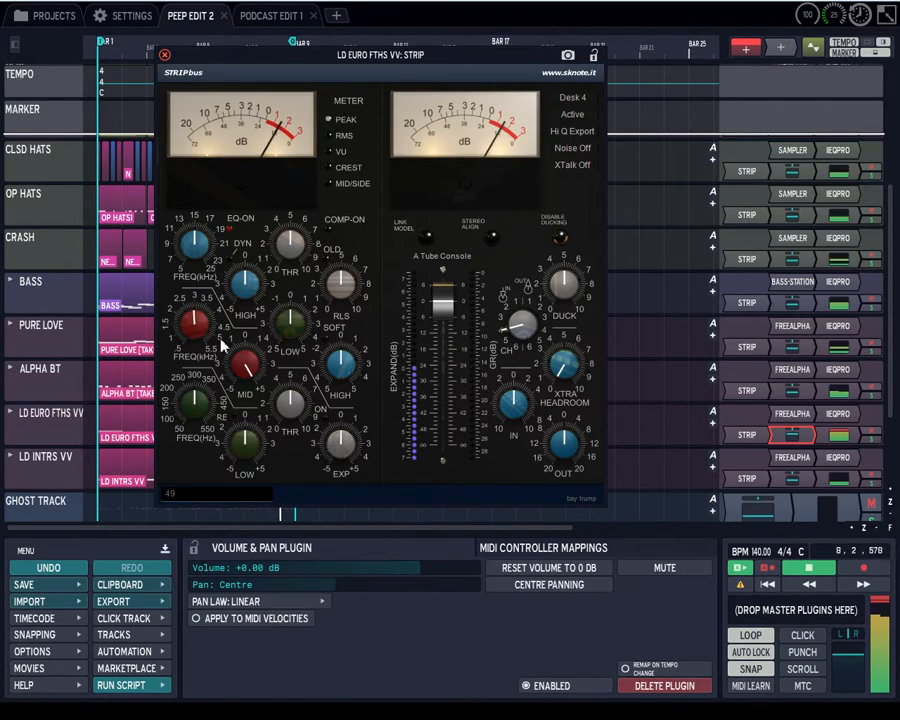
drag(222, 368, 247, 466)
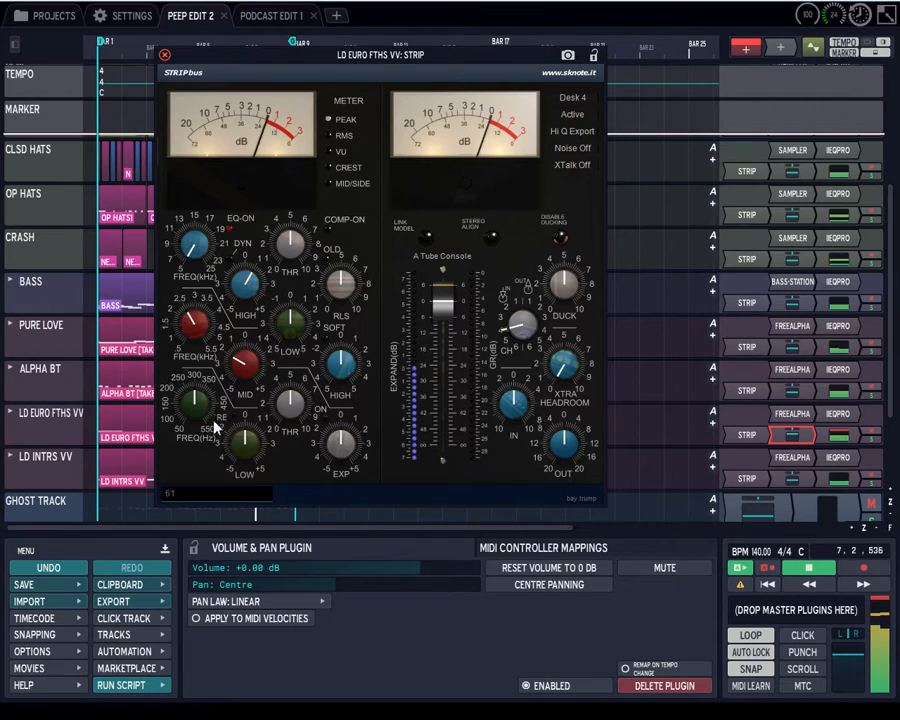
drag(196, 402, 197, 370)
drag(240, 436, 234, 412)
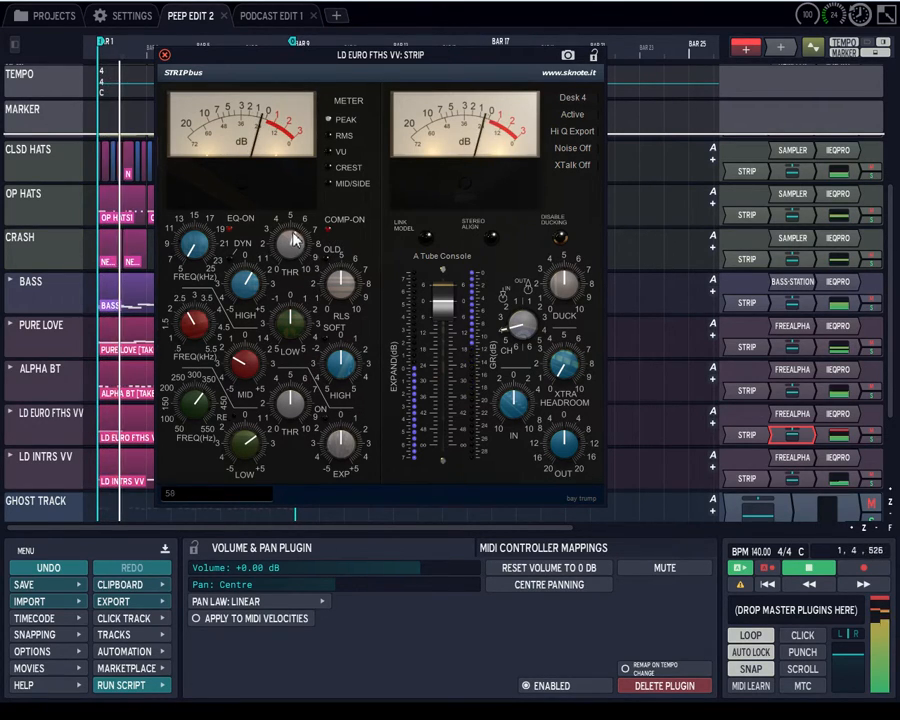
Step: Adjust the LD EURO FTHS VV strip's compressor and expander, and raise its OUT level to 75 with the track's level meter locked in view
drag(337, 307, 340, 337)
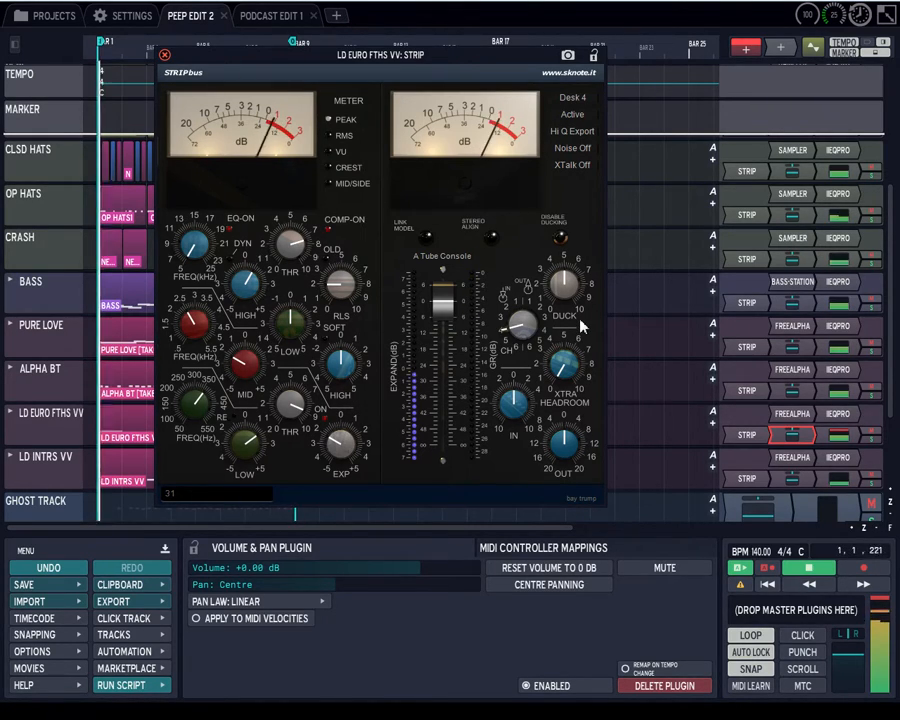
click(830, 437)
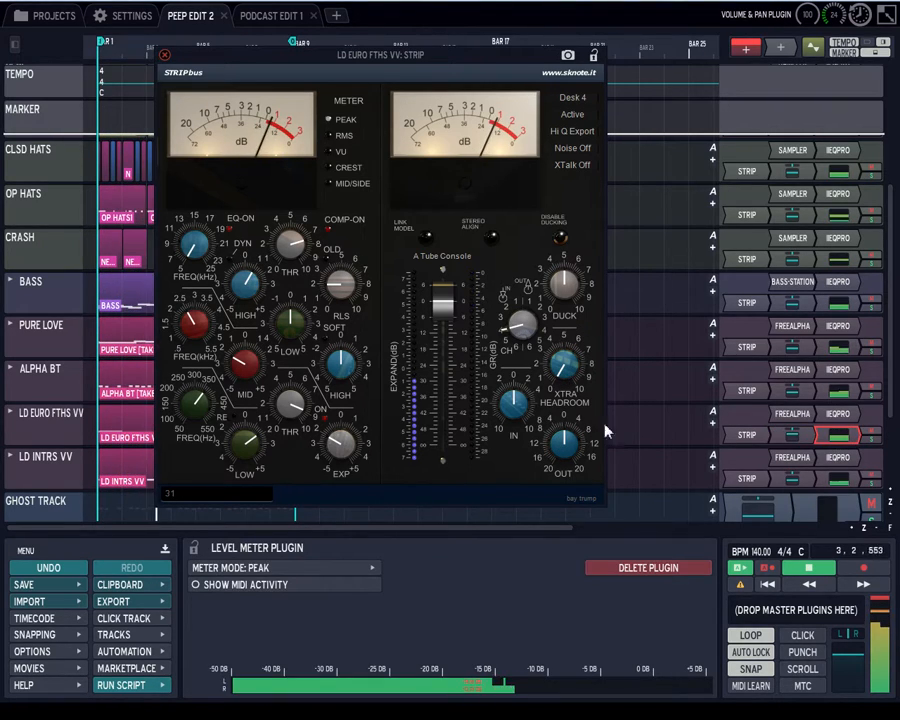
click(195, 548)
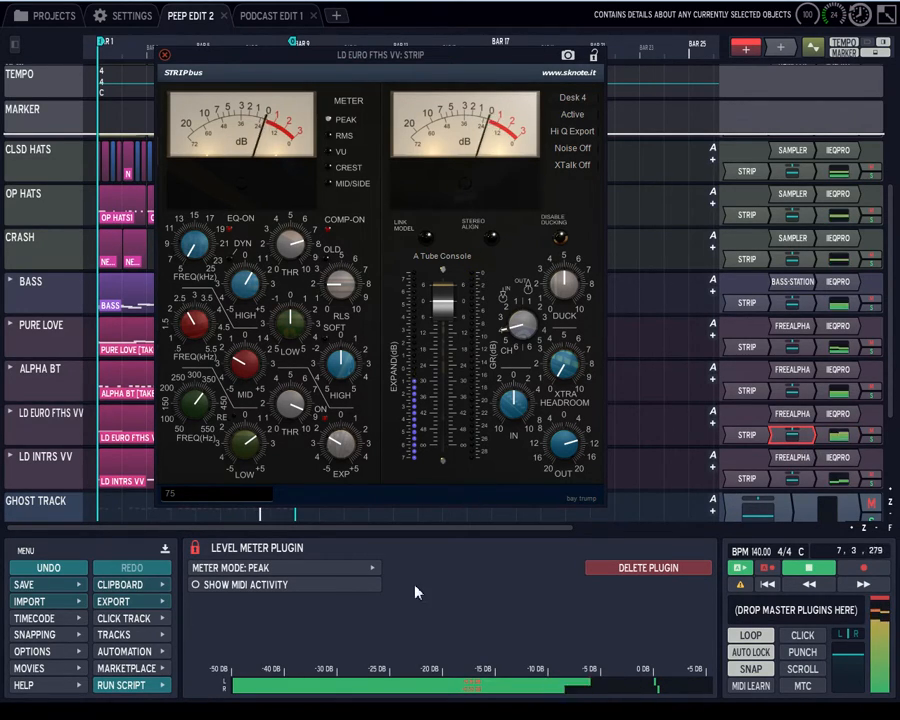
Step: Unlock the properties display and set the LD EURO FTHS VV track's volume to -10 dB
click(194, 548)
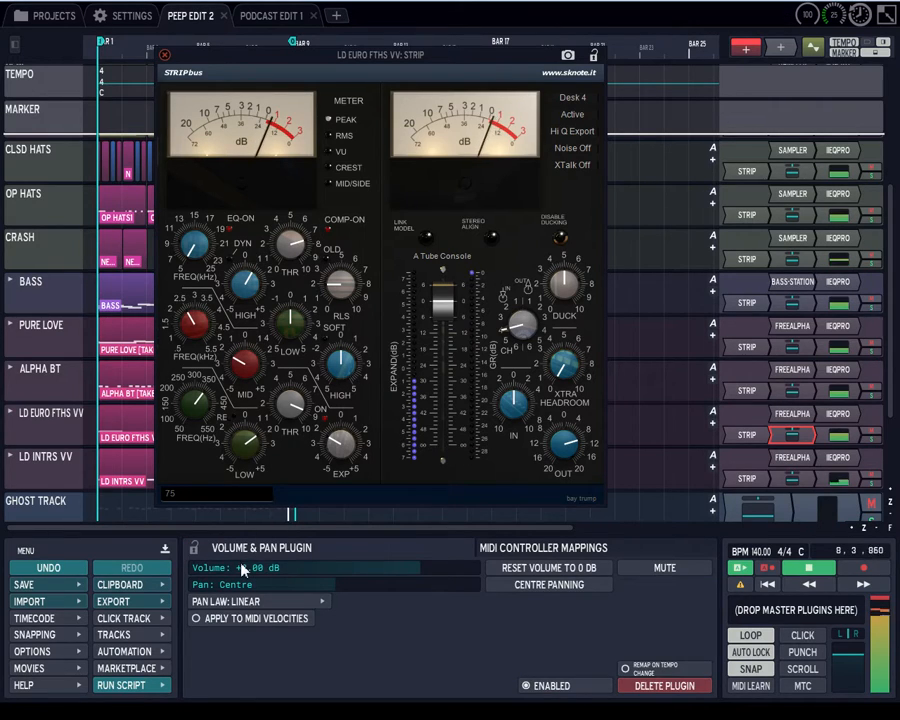
click(258, 567)
text(-10.)
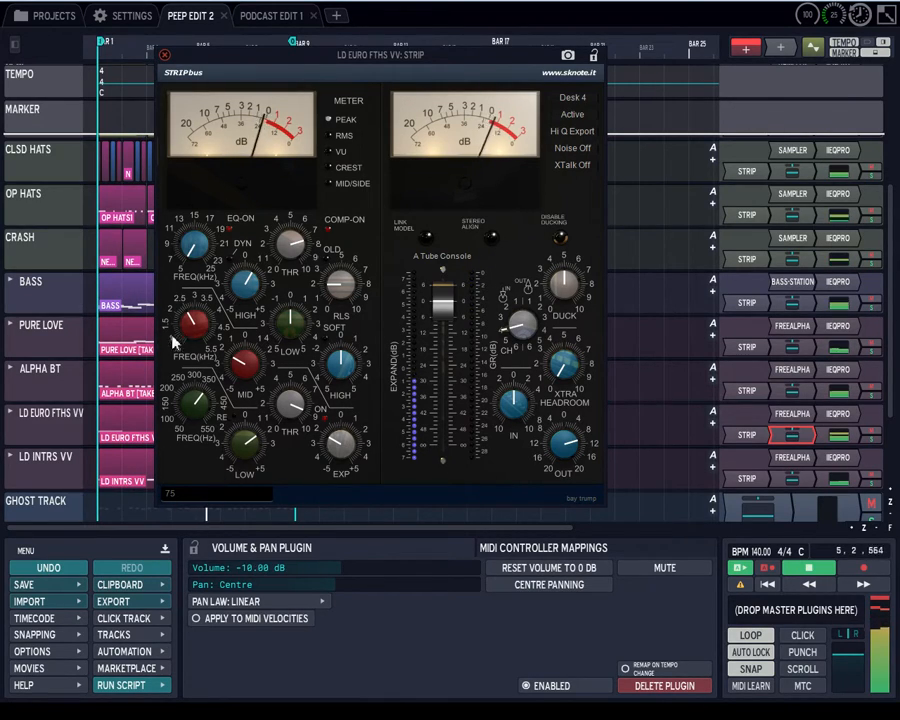
Step: Reopen the LD EURO FTHS VV track's STRIP plugin to review its settings
click(55, 465)
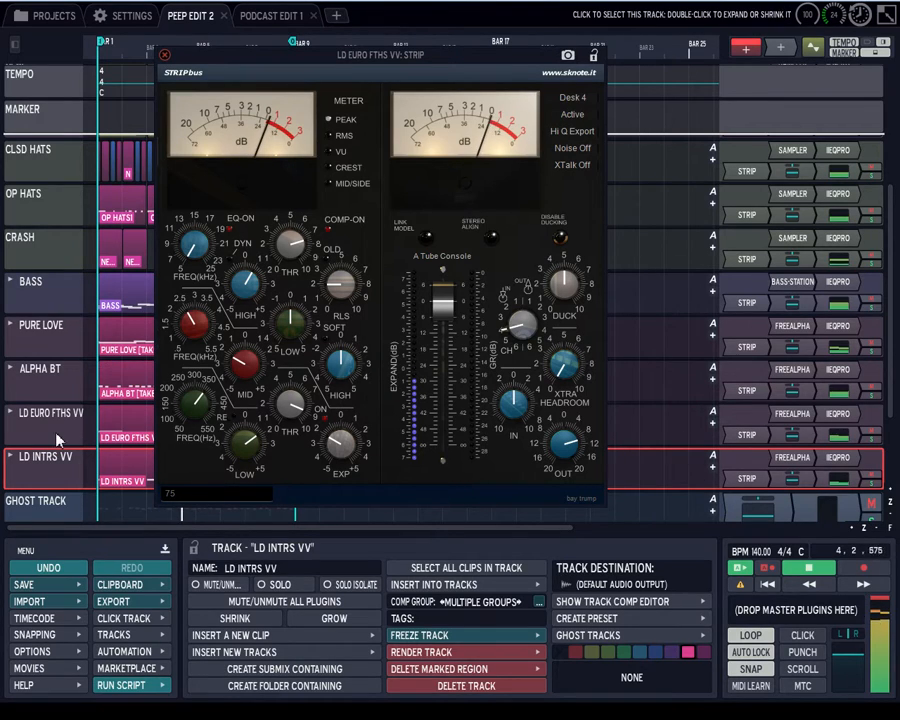
click(747, 436)
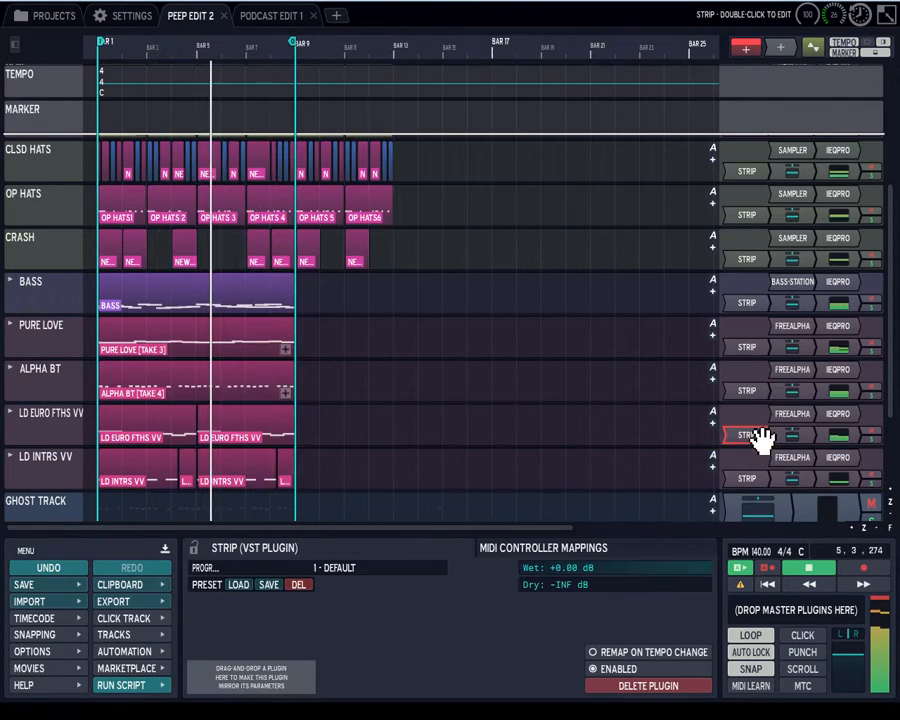
double_click(762, 435)
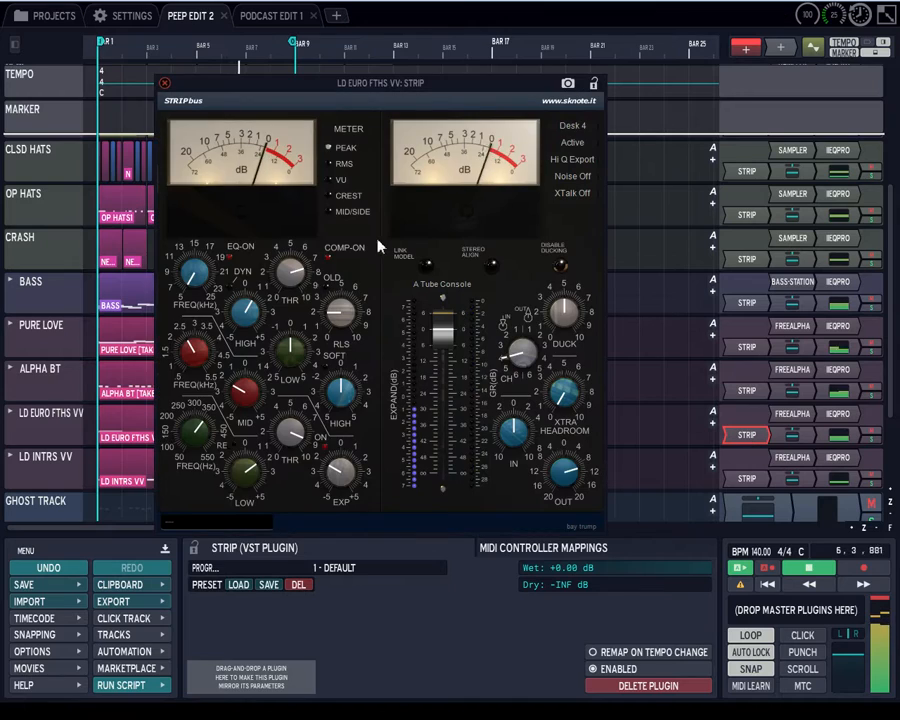
Step: Close the LD EURO FTHS VV strip and open the LD INTRS VV track's STRIP plugin
click(164, 83)
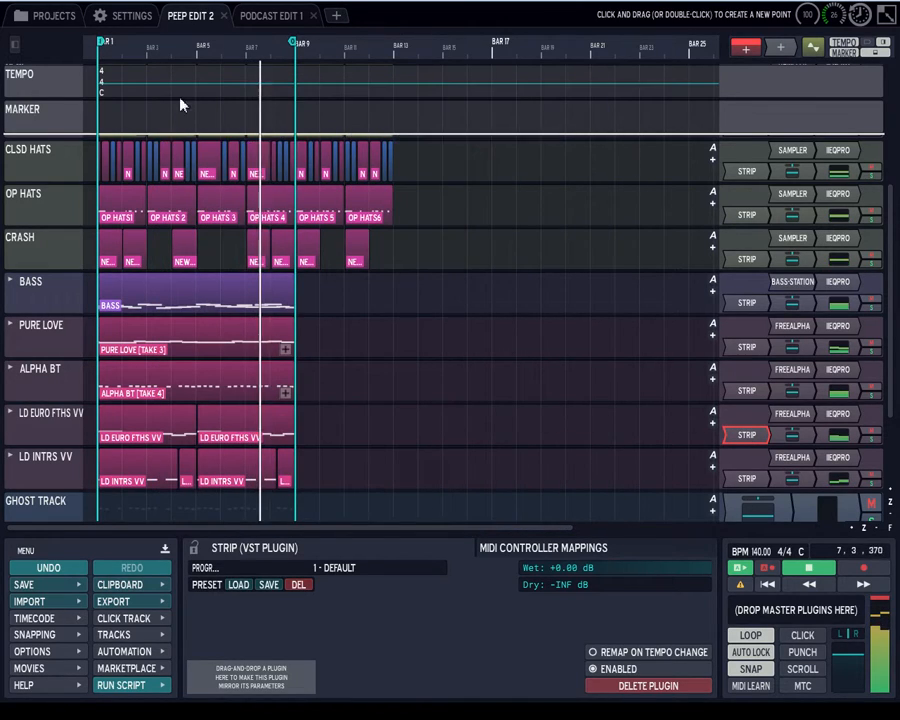
double_click(742, 479)
drag(315, 224, 355, 84)
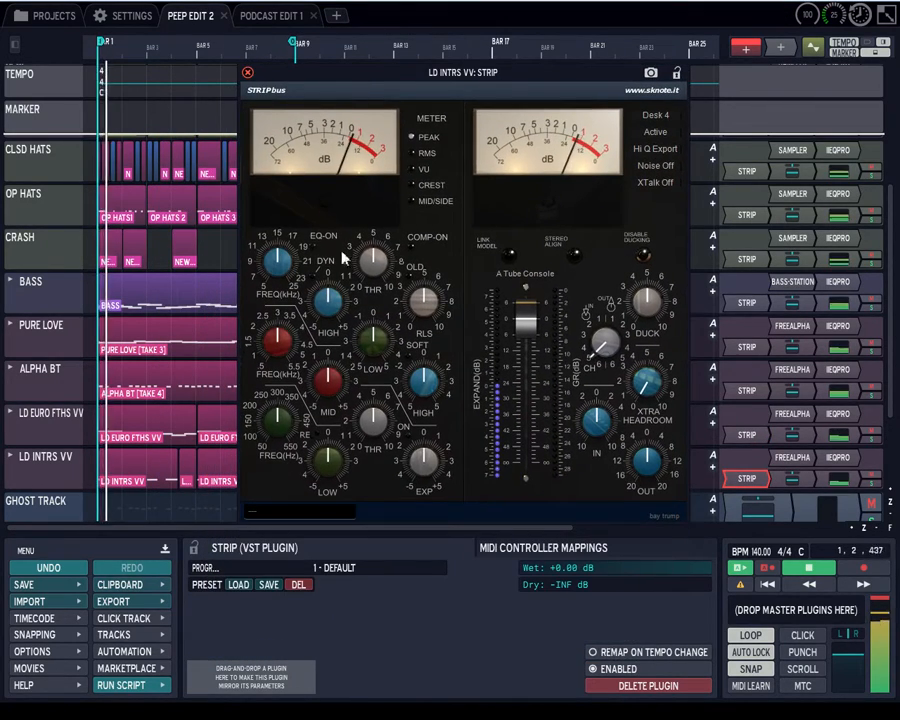
click(868, 482)
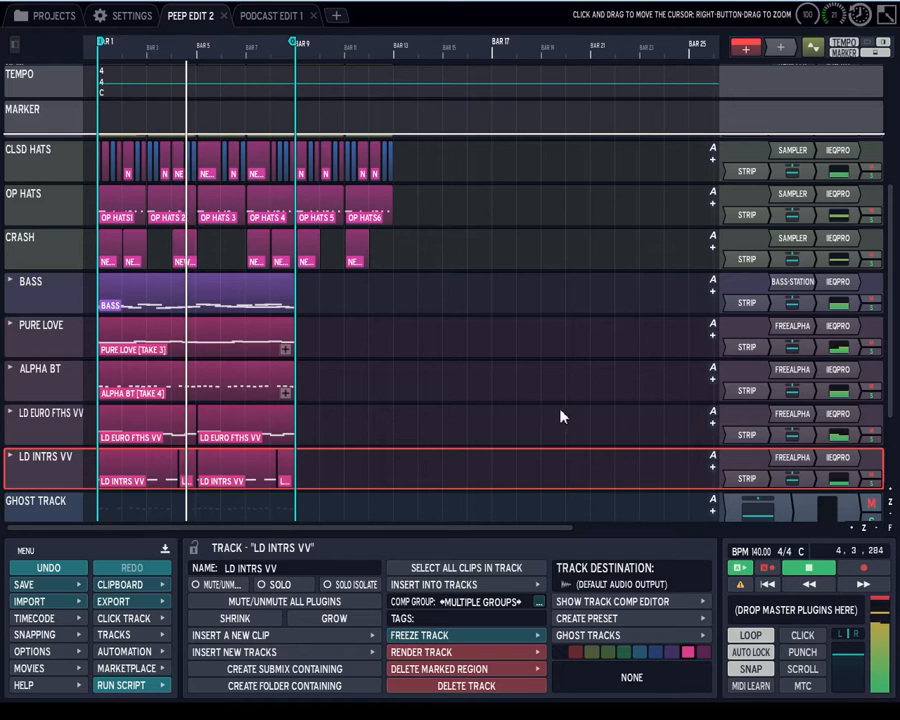
double_click(745, 478)
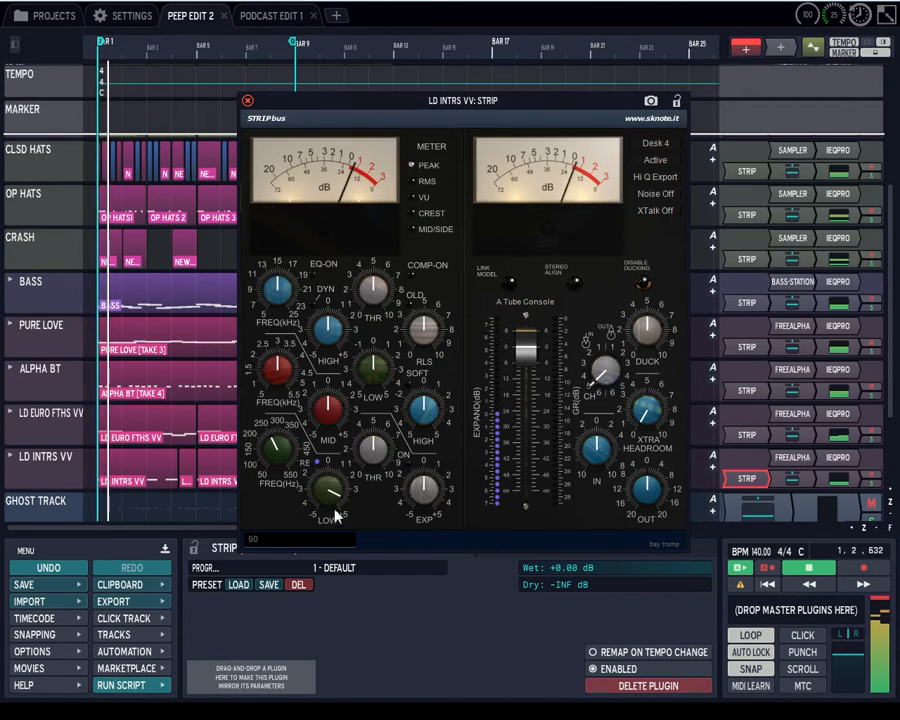
Step: Switch on the LD INTRS VV strip's EQ, set the low frequency to 87, boost LOW, MID and HIGH, and lower the mid and high frequencies
drag(285, 457, 294, 491)
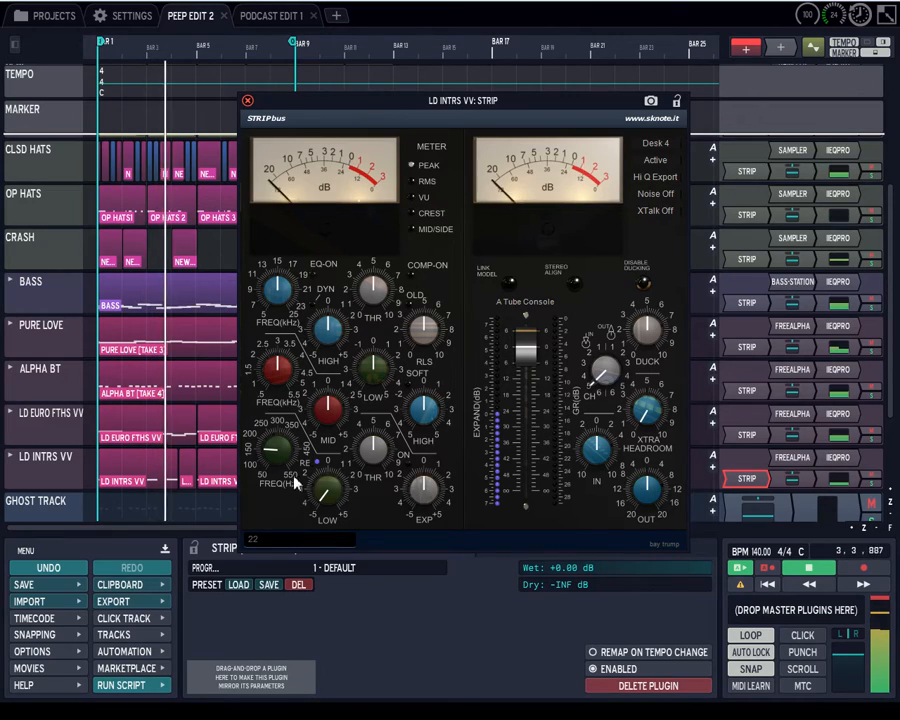
click(313, 276)
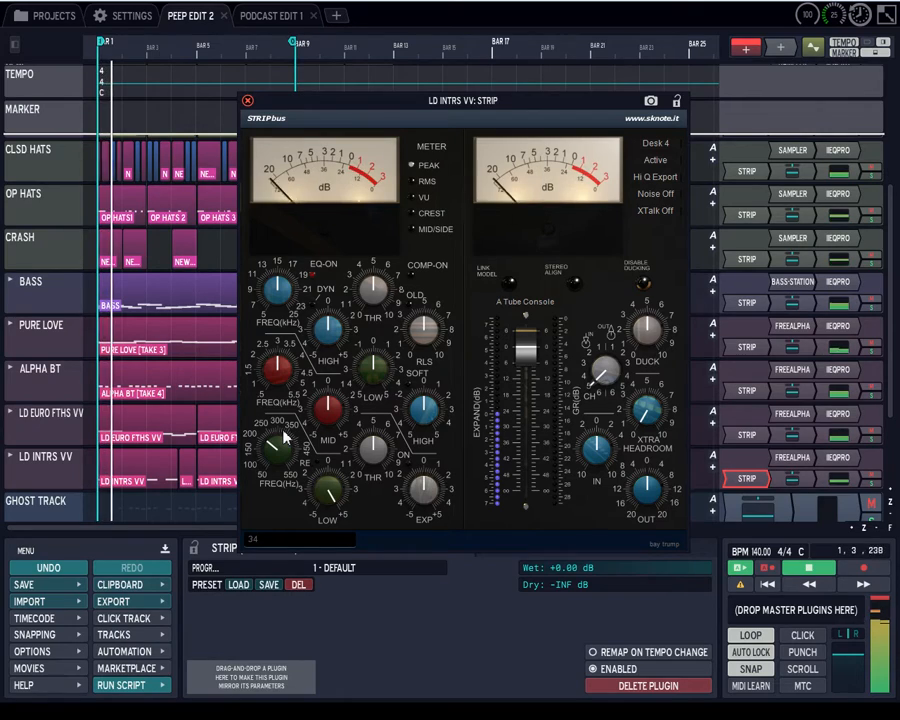
drag(285, 437, 287, 486)
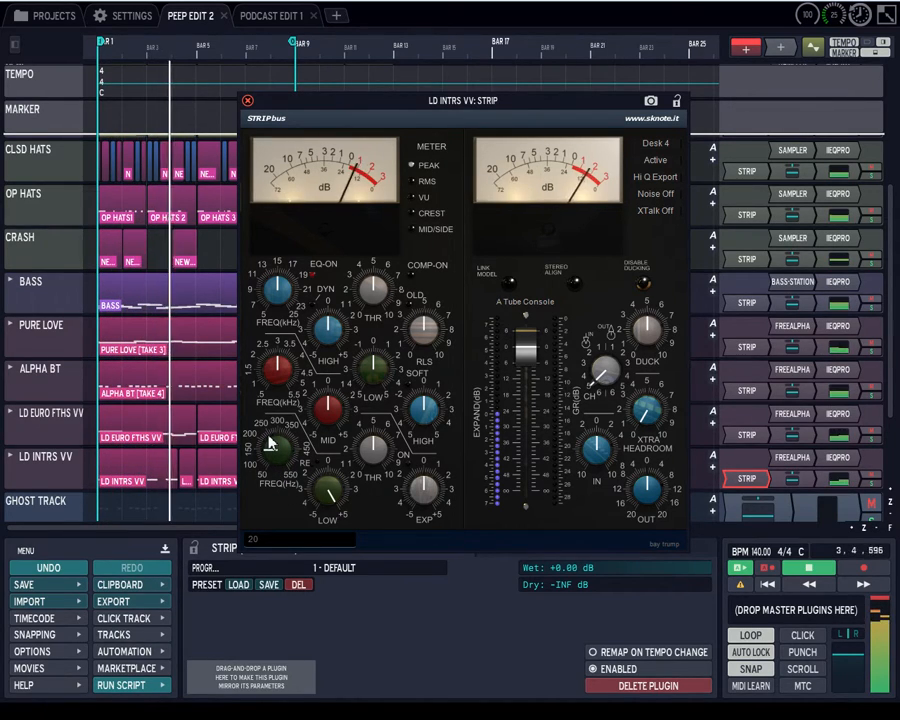
drag(270, 443, 267, 418)
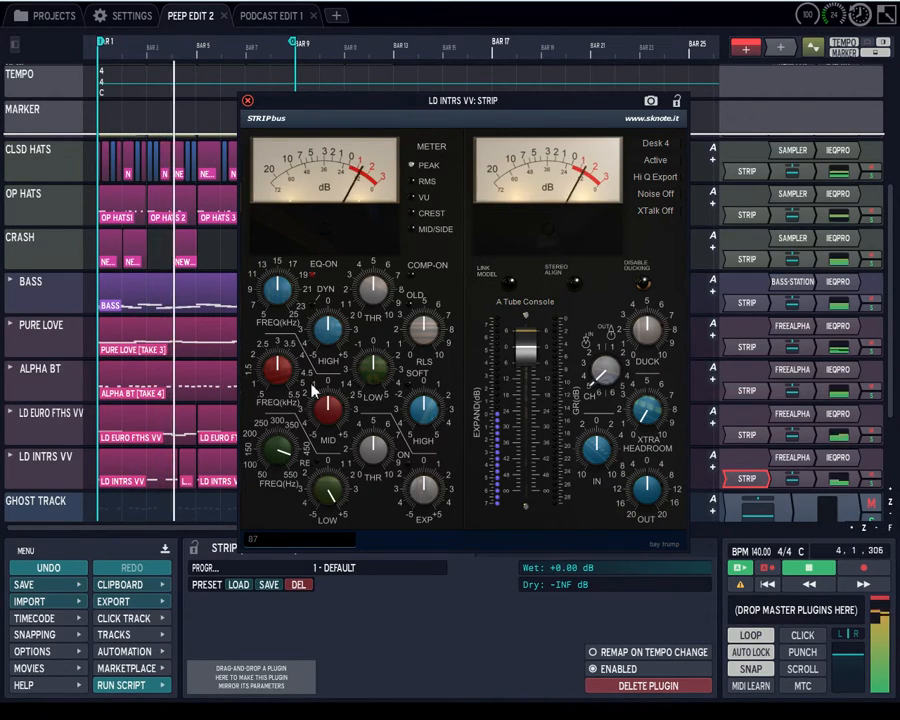
drag(331, 512, 339, 553)
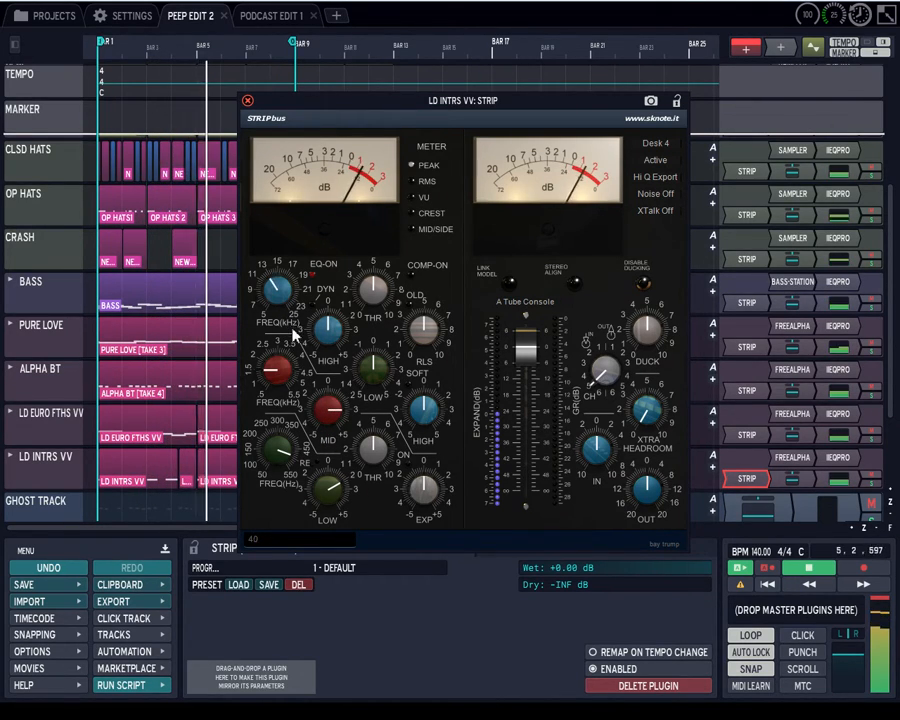
drag(323, 318, 323, 308)
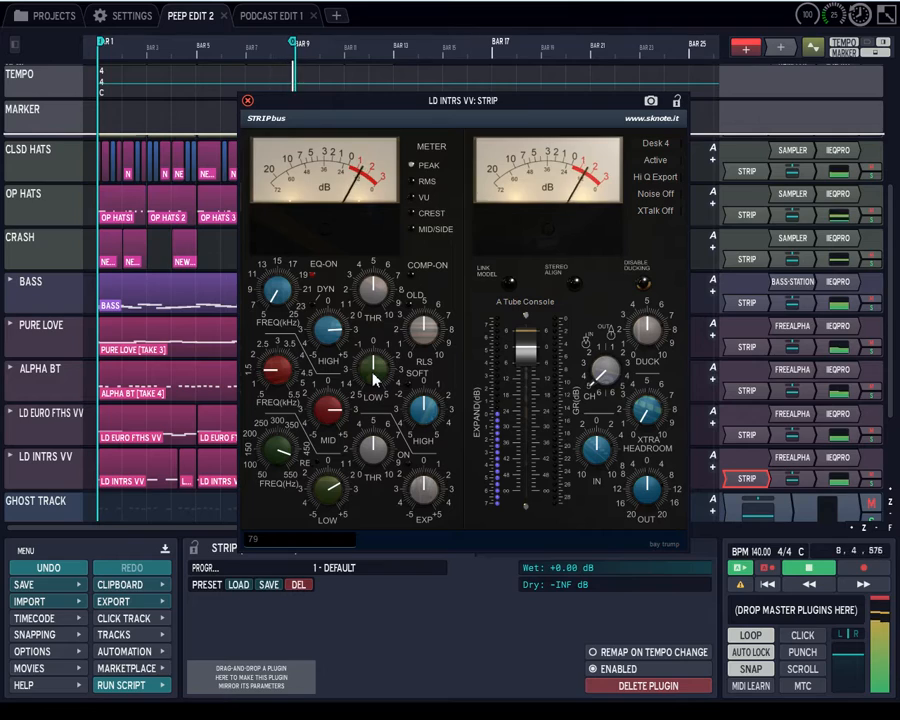
Step: Enable the LD INTRS VV strip's compressor with release 6 and an adjusted threshold, and its expander with EXP at 40
drag(420, 410, 422, 377)
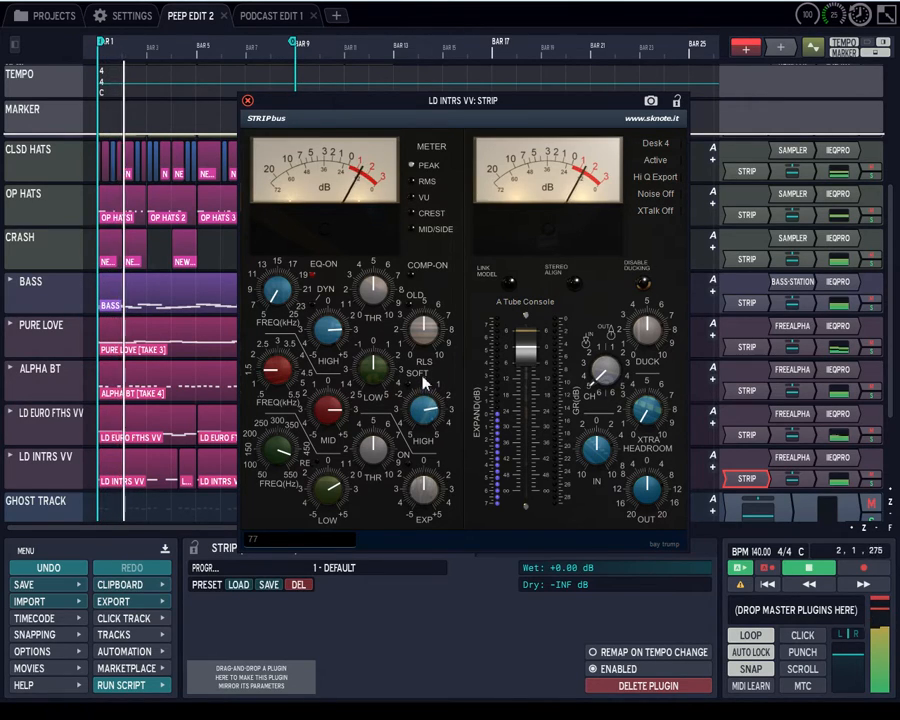
drag(382, 287, 383, 237)
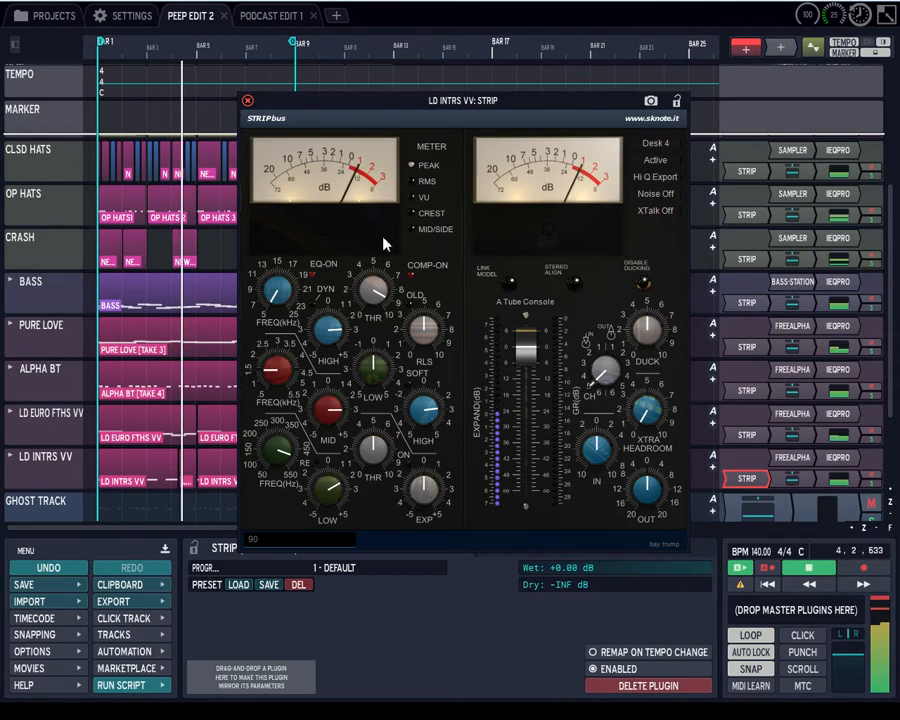
drag(423, 320, 433, 395)
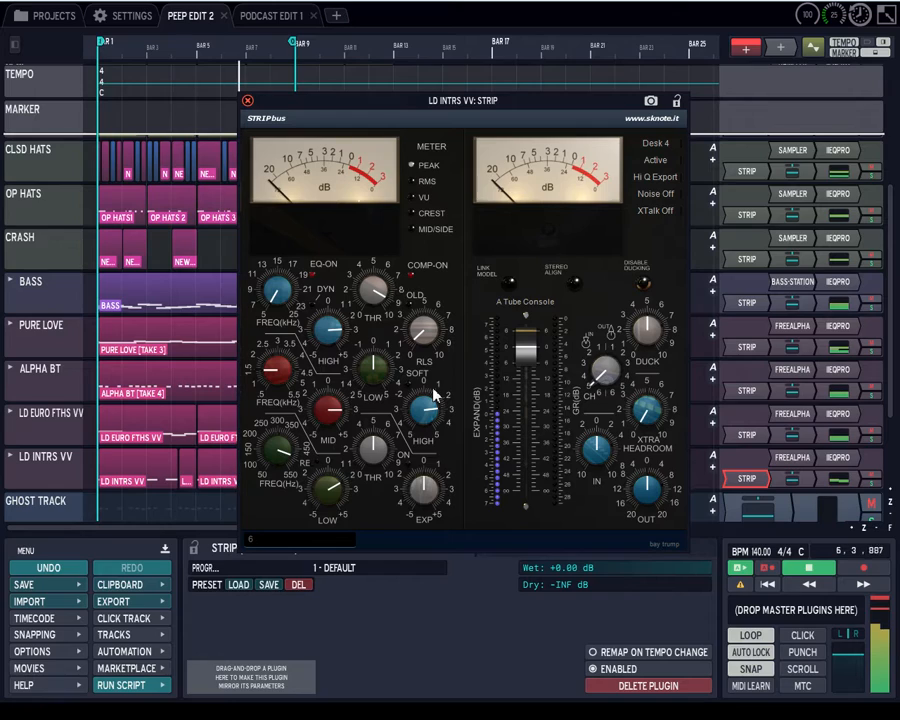
mouse_move(383, 308)
mouse_down()
mouse_move(376, 293)
mouse_move(388, 330)
mouse_up()
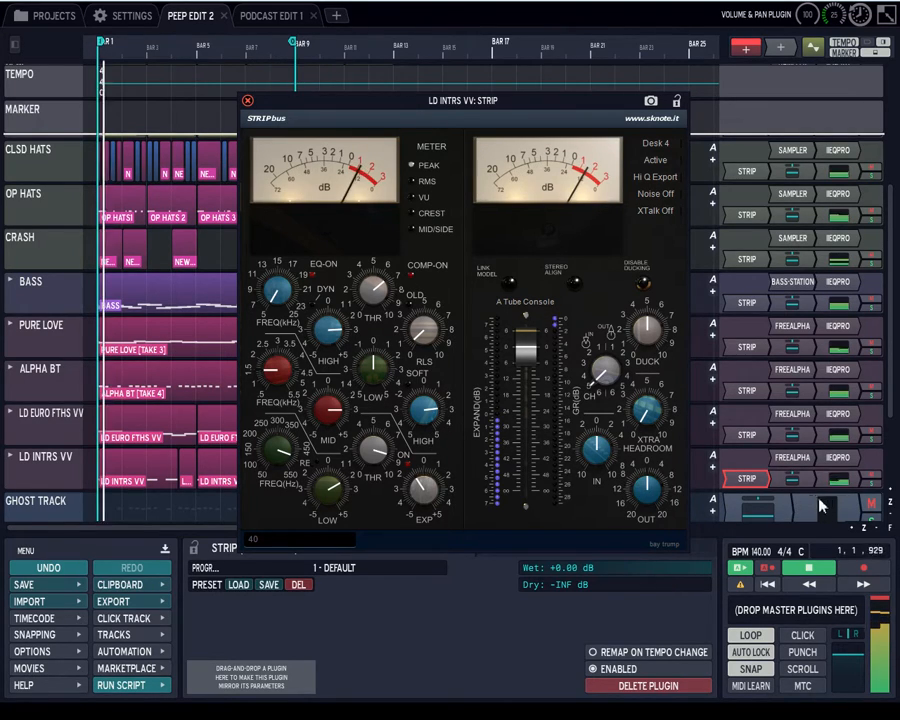
Step: Reset the LD INTRS VV track's volume to 0 dB and lock its level meter in view while its strip is open
click(795, 479)
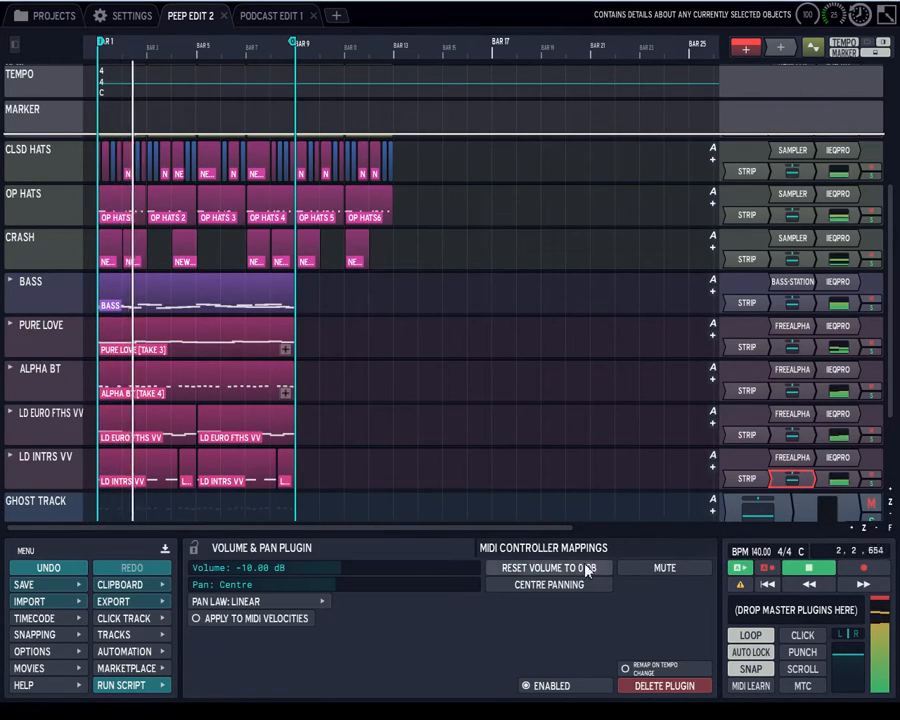
click(549, 567)
click(833, 480)
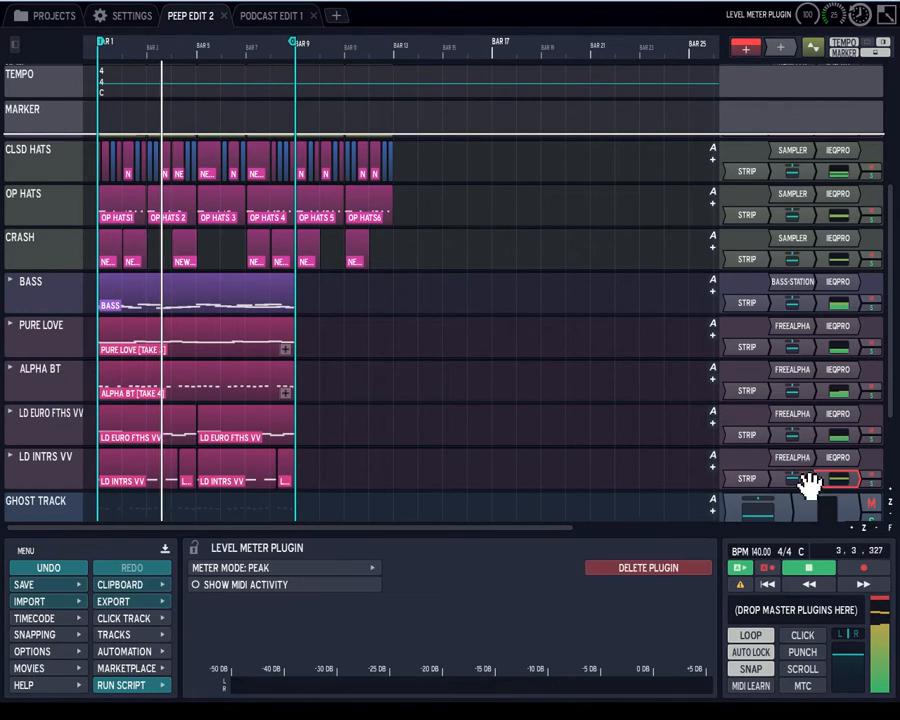
double_click(746, 479)
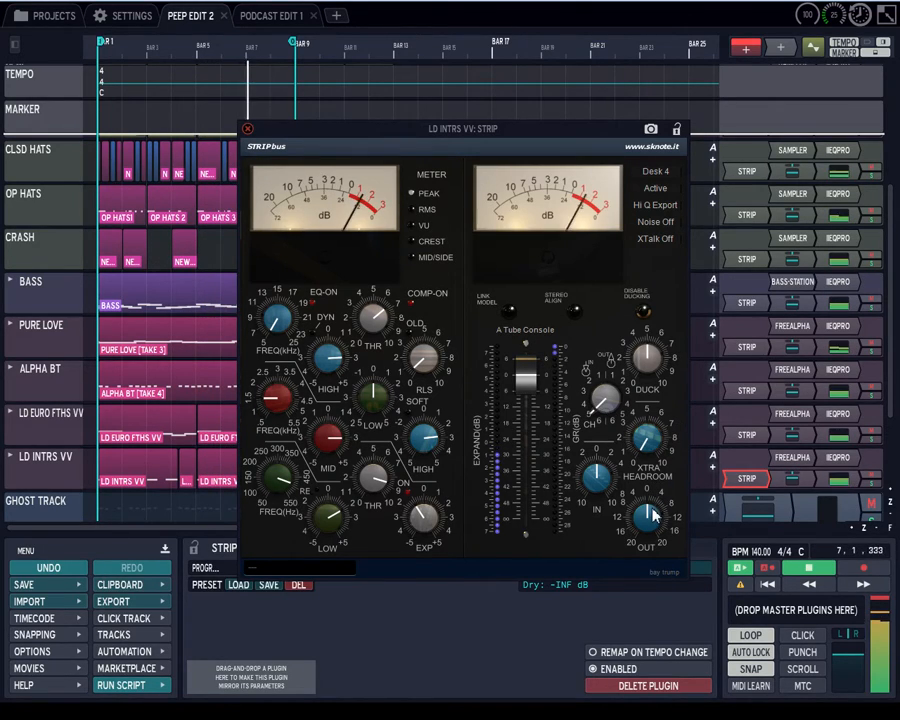
click(836, 481)
click(194, 548)
double_click(747, 479)
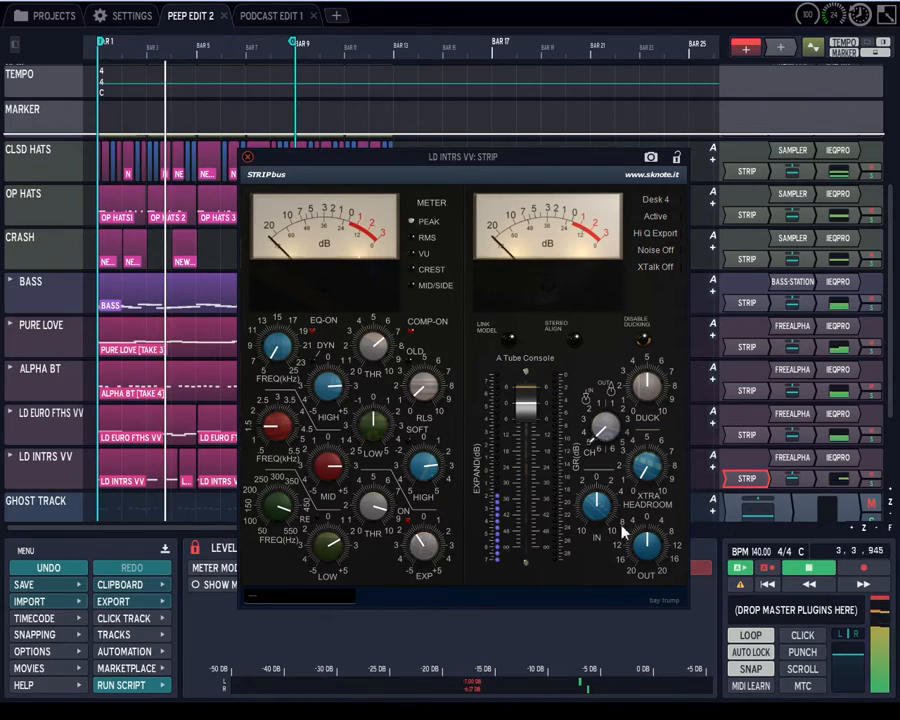
Step: Raise the LD INTRS VV strip's compressor HIGH to 100 and set its OUT level to 71
drag(437, 470, 430, 442)
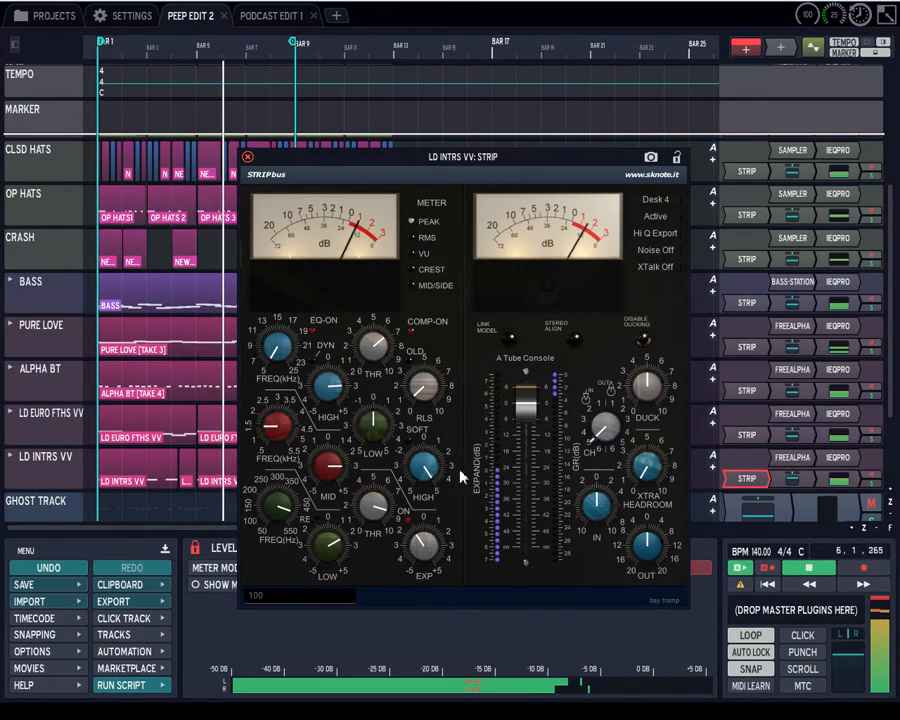
mouse_move(643, 539)
mouse_down()
mouse_move(652, 543)
mouse_move(647, 532)
mouse_move(655, 543)
mouse_up()
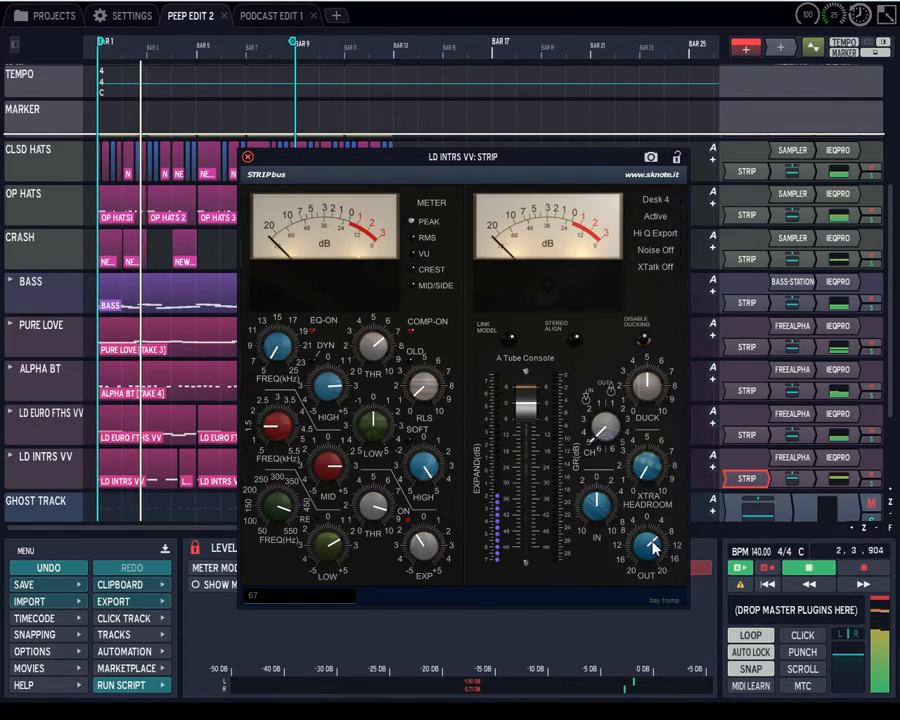
scroll(652, 543, up, 2)
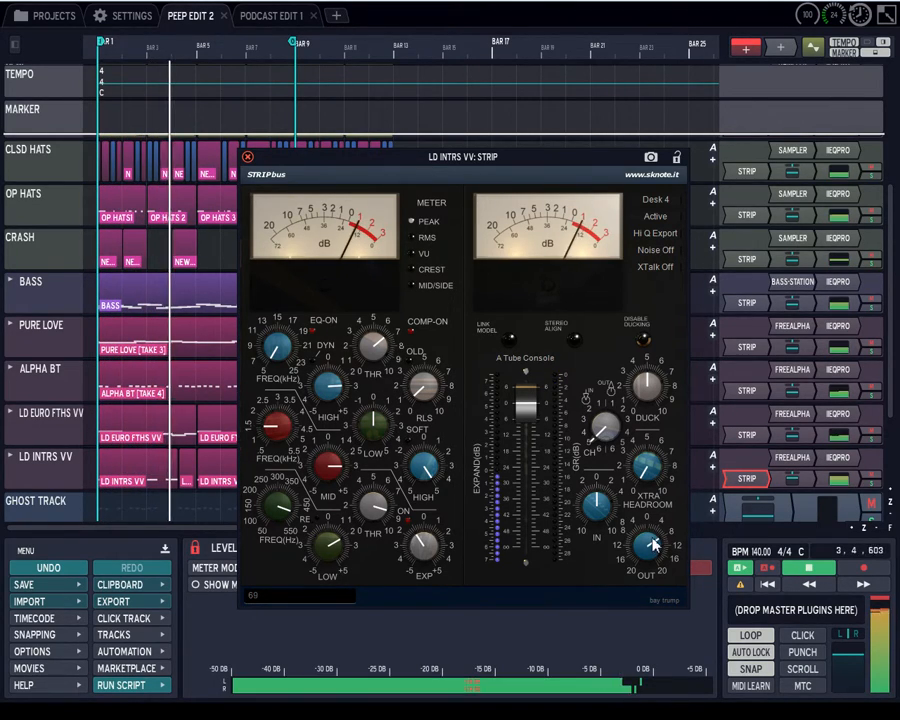
scroll(652, 543, up, 3)
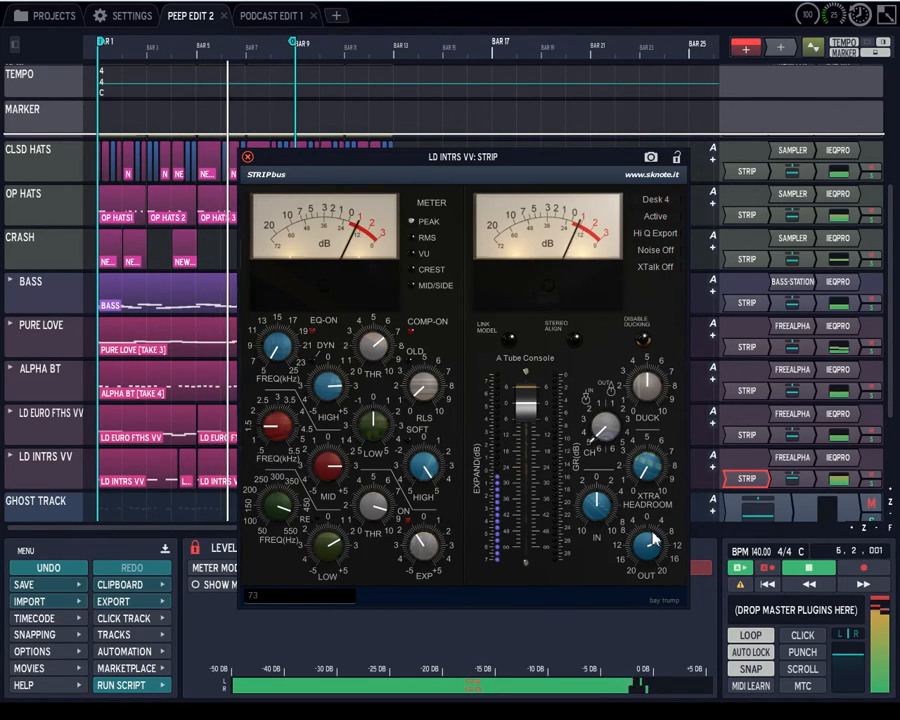
scroll(652, 543, up, 3)
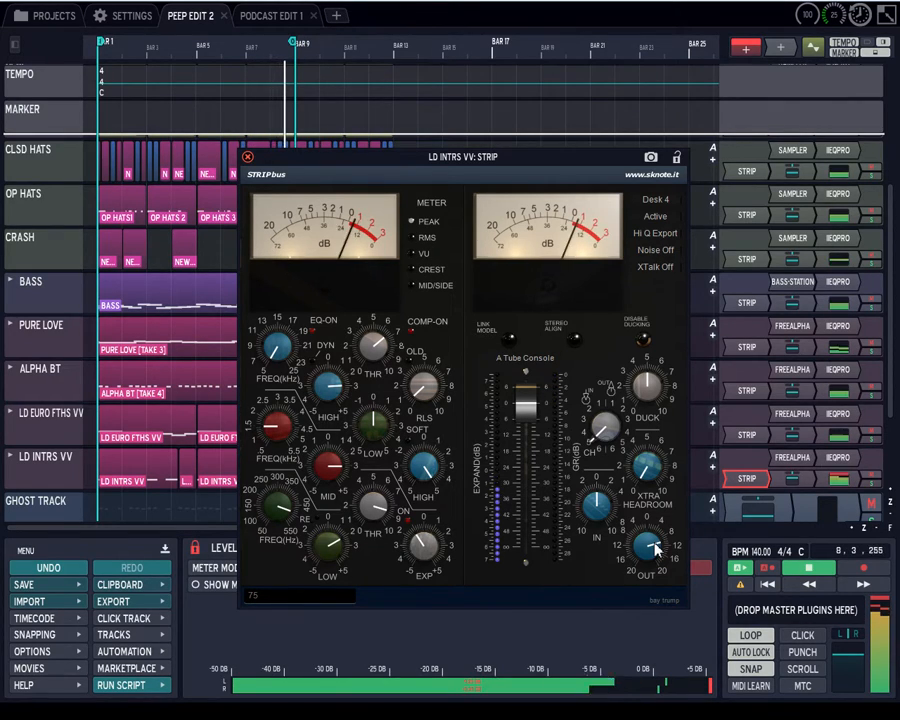
scroll(652, 544, down, 3)
drag(653, 546, 657, 549)
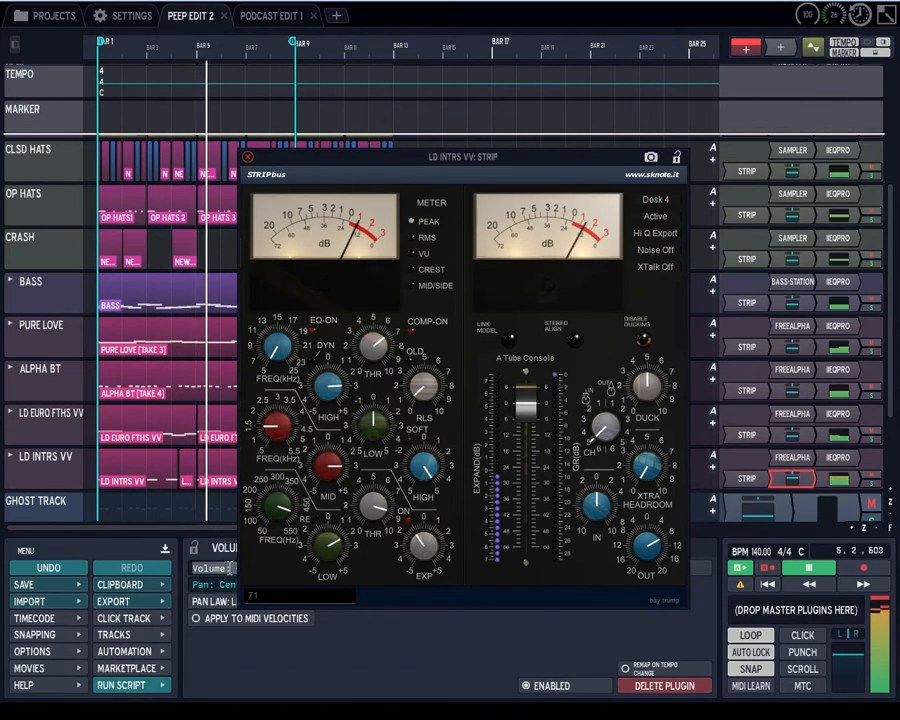
Step: Set the LD INTRS VV track's volume to -10 dB, stop playback and move the strip window clear of the volume settings
text(-10)
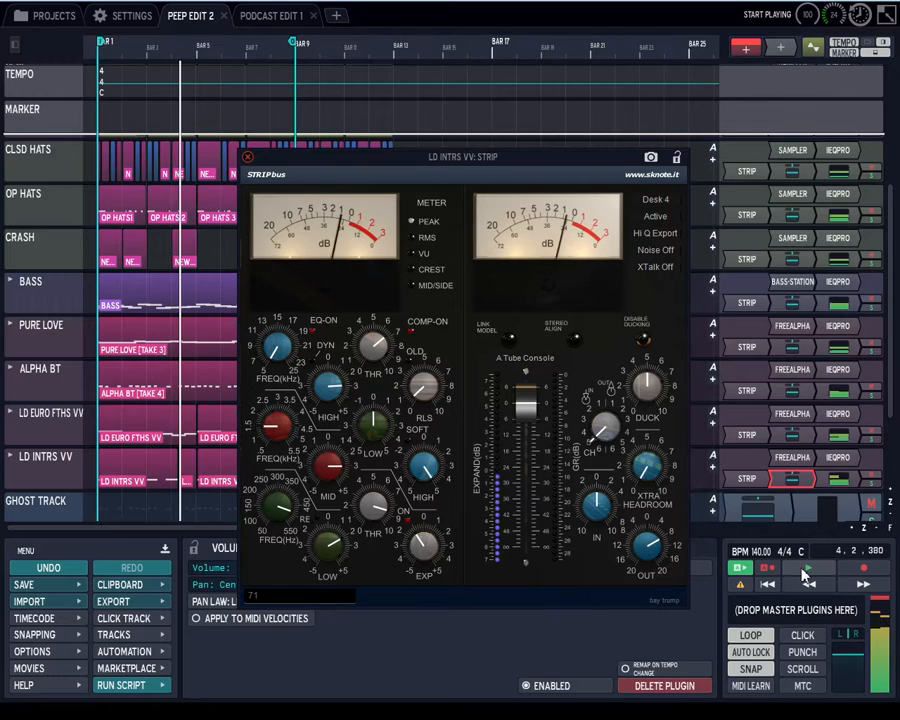
click(799, 569)
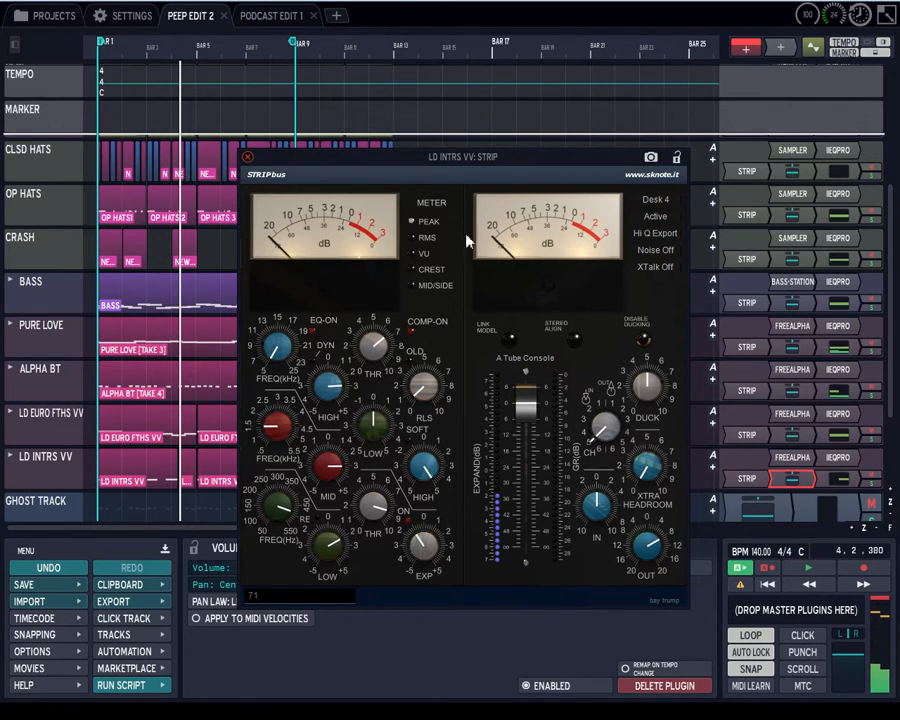
drag(441, 157, 377, 60)
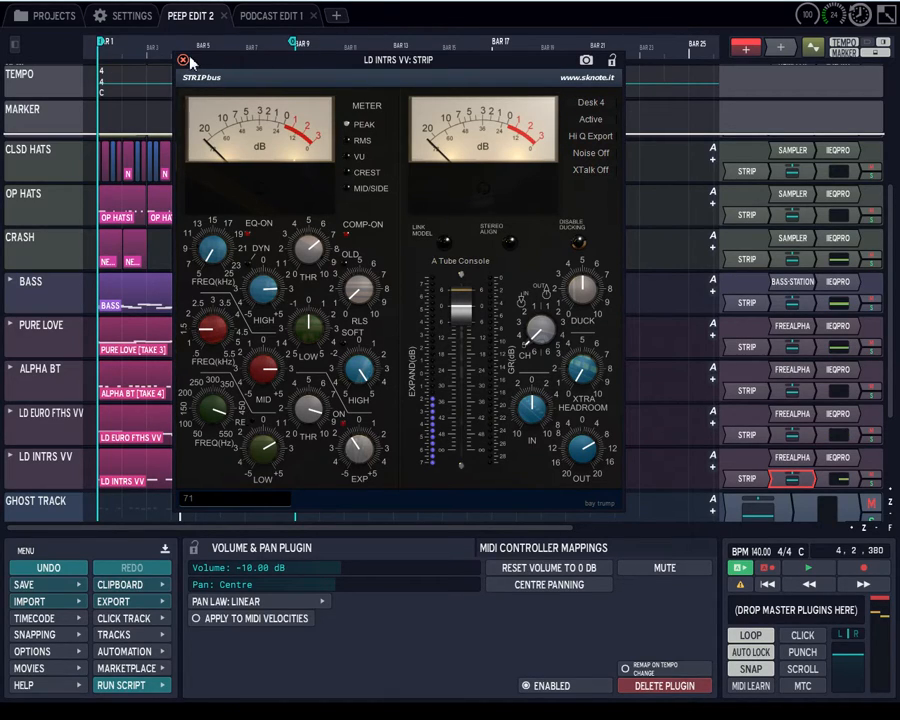
Step: Review the PURE LOVE track's volume and pan settings, and compare the BASS, PURE LOVE and ALPHA BT tracks as ducking candidates
click(64, 336)
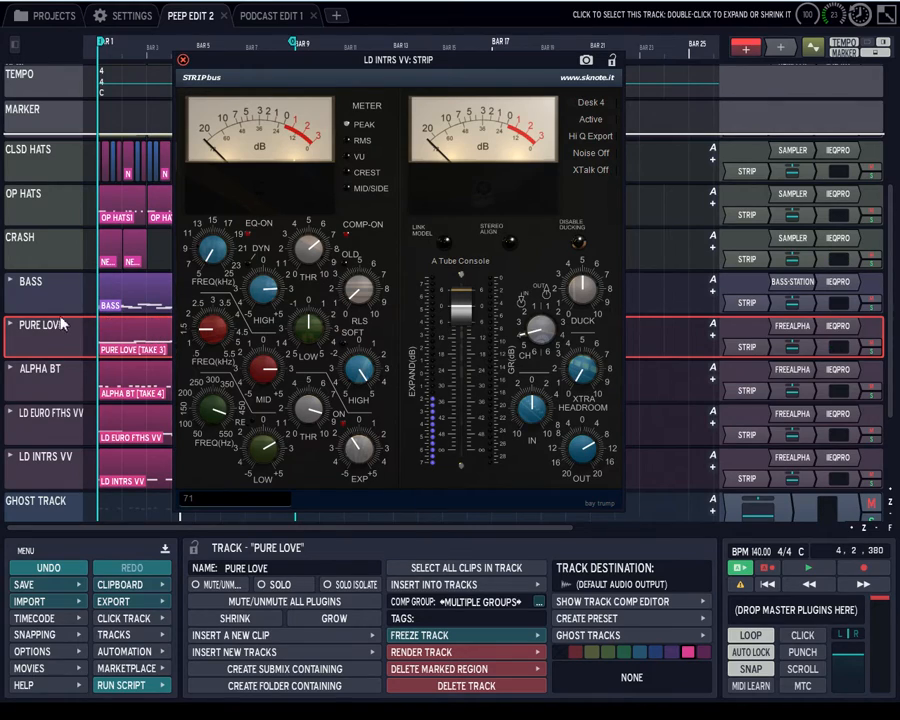
click(788, 348)
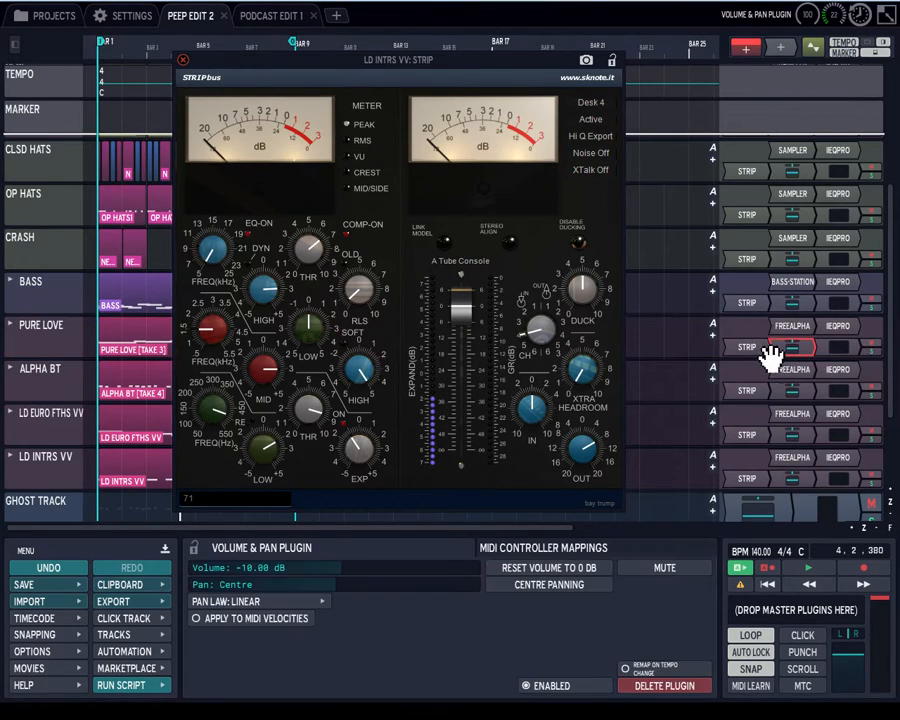
click(42, 295)
click(41, 326)
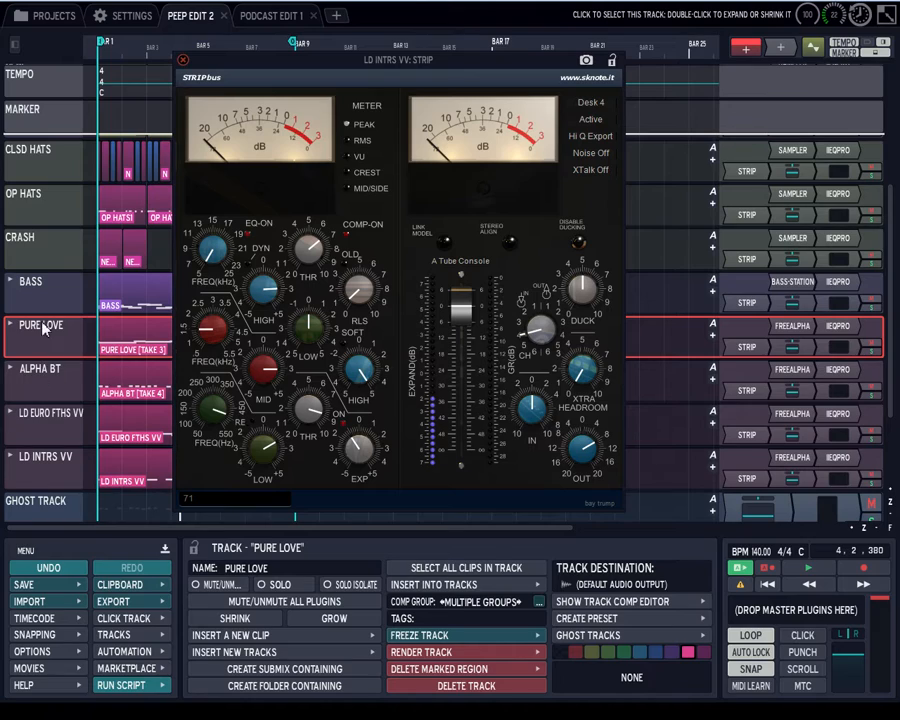
click(43, 374)
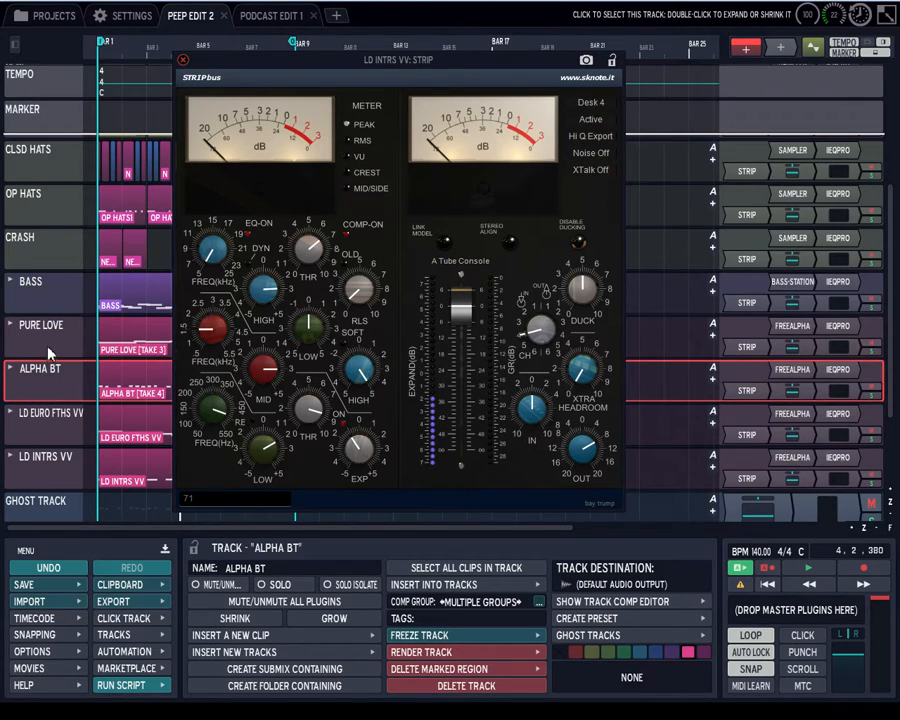
Step: Solo and play the PURE LOVE track, set its strip's DUCK amount to 0, and select the ALPHA BT track
click(45, 335)
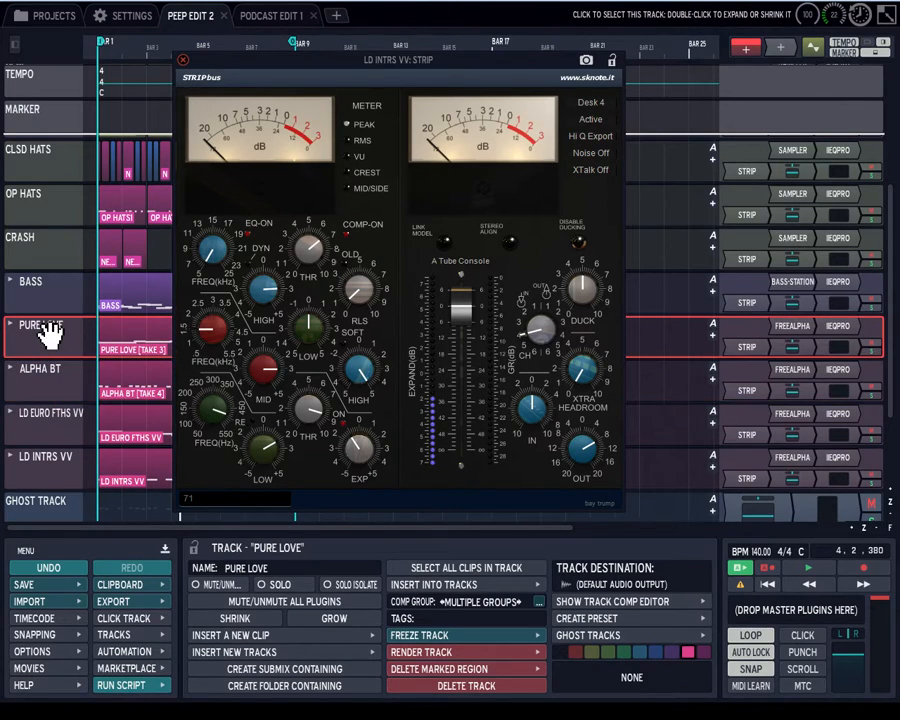
click(869, 351)
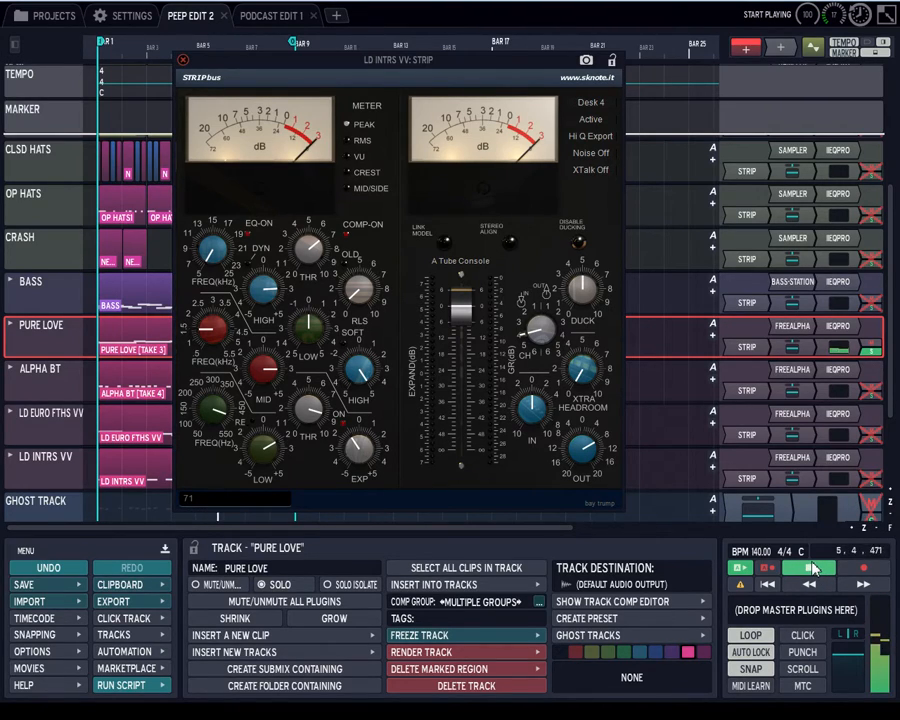
double_click(757, 350)
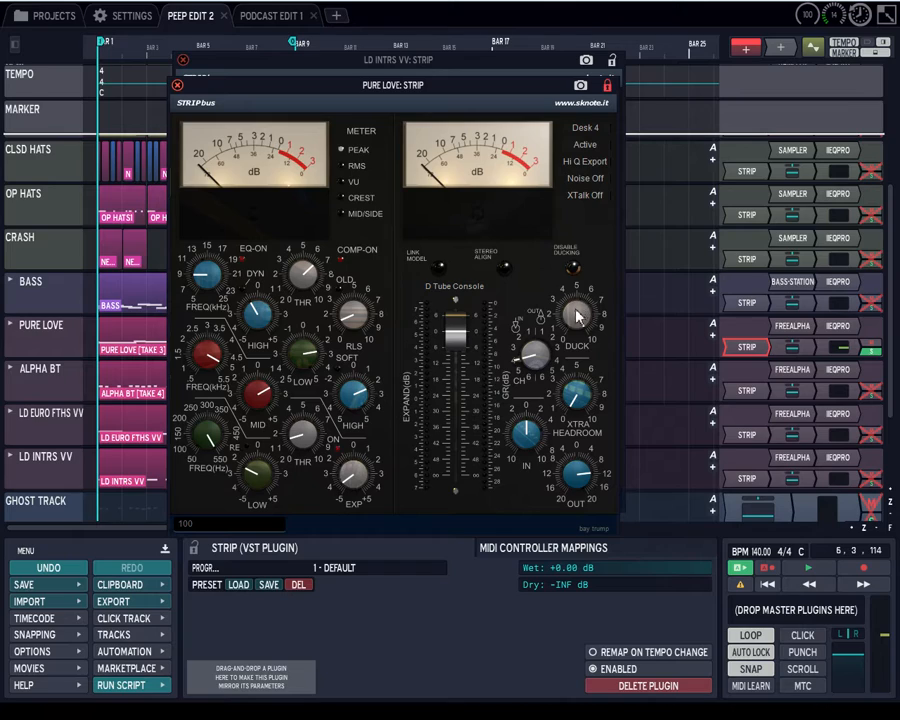
click(45, 372)
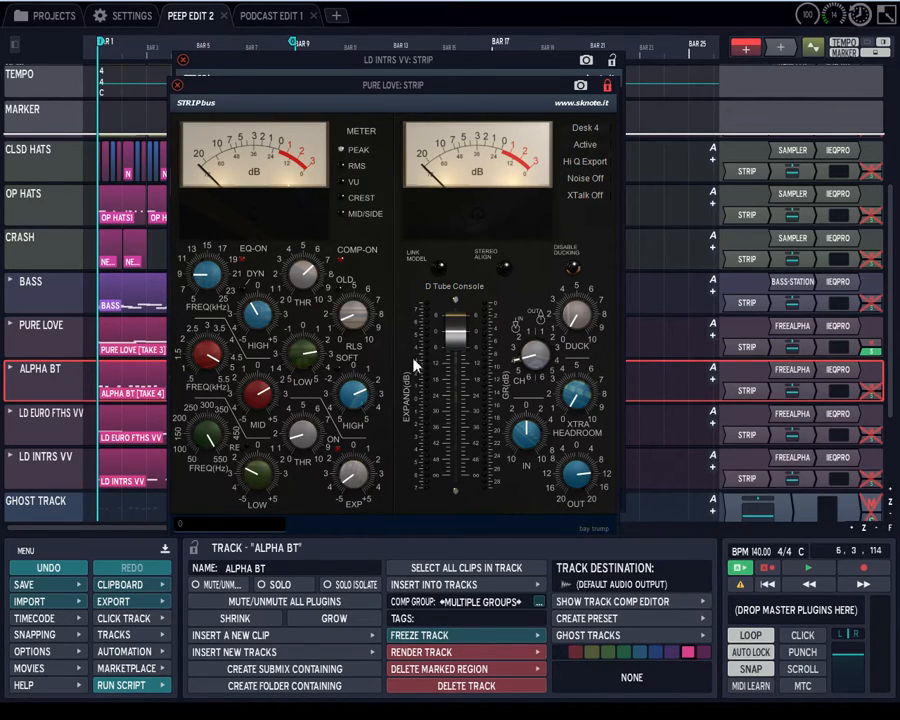
Step: Set the ALPHA BT strip's DUCK amount to 20 and switch its ducking channel to the OUT side
double_click(748, 392)
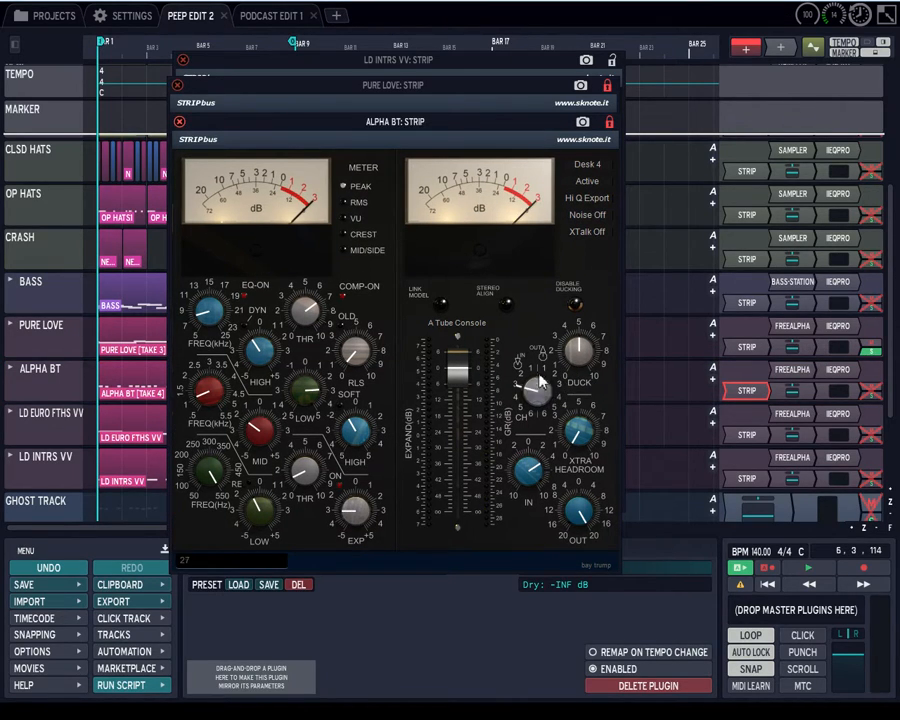
drag(586, 342, 581, 343)
double_click(22, 414)
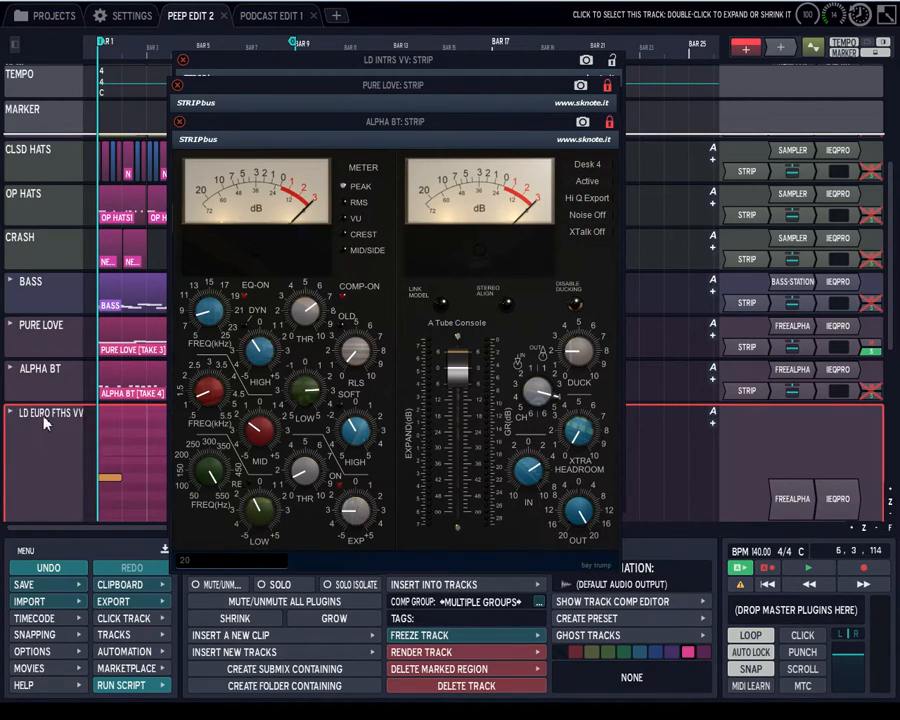
double_click(43, 418)
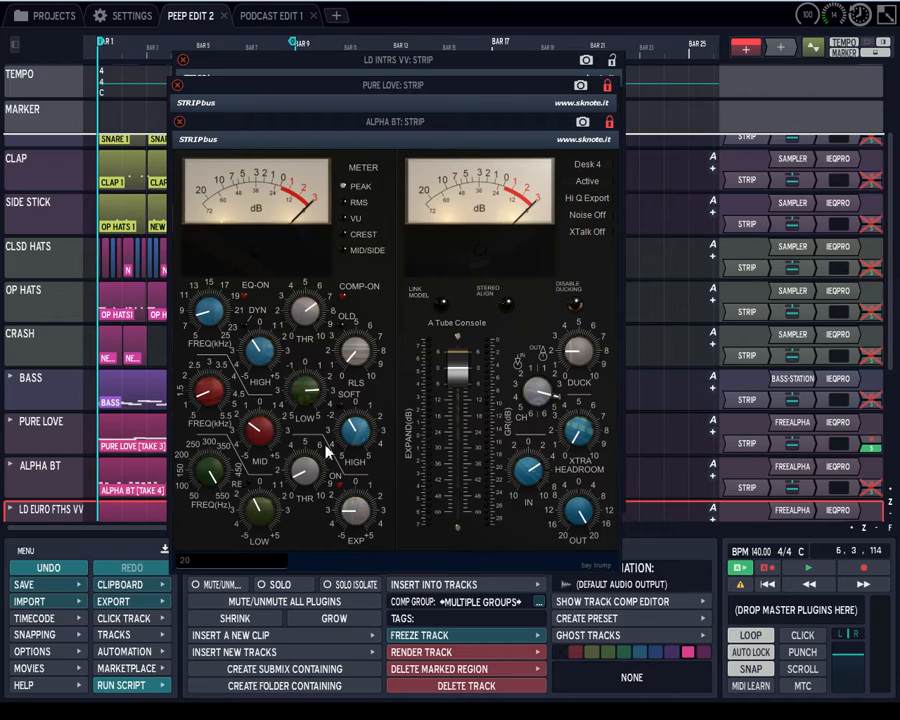
Step: Set the PURE LOVE strip's DUCK amount to 21 with its ducking channel on the OUT side, and close the open strip windows
click(744, 446)
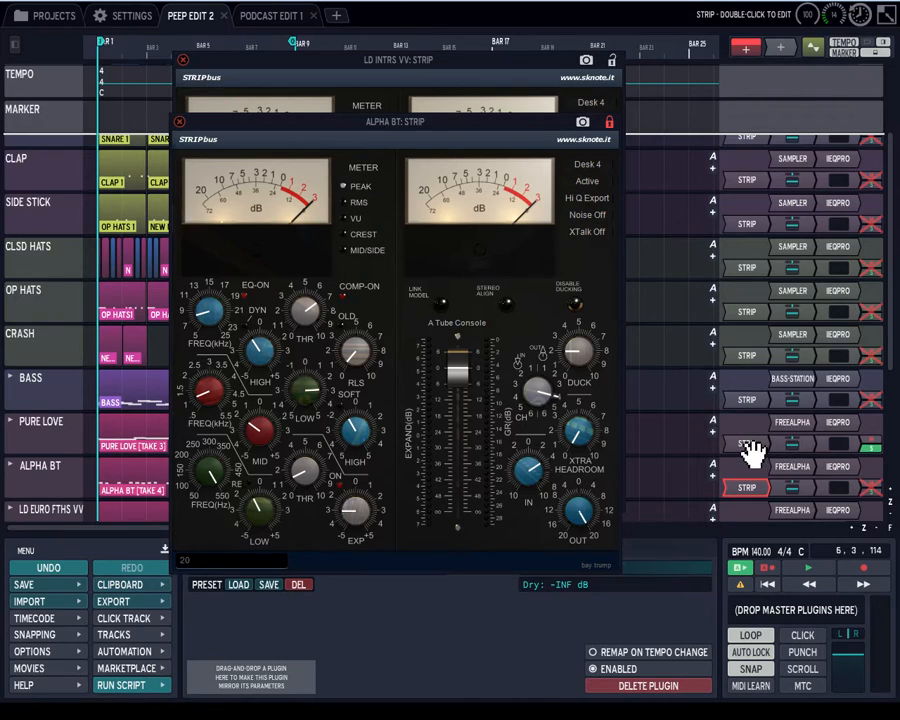
double_click(750, 445)
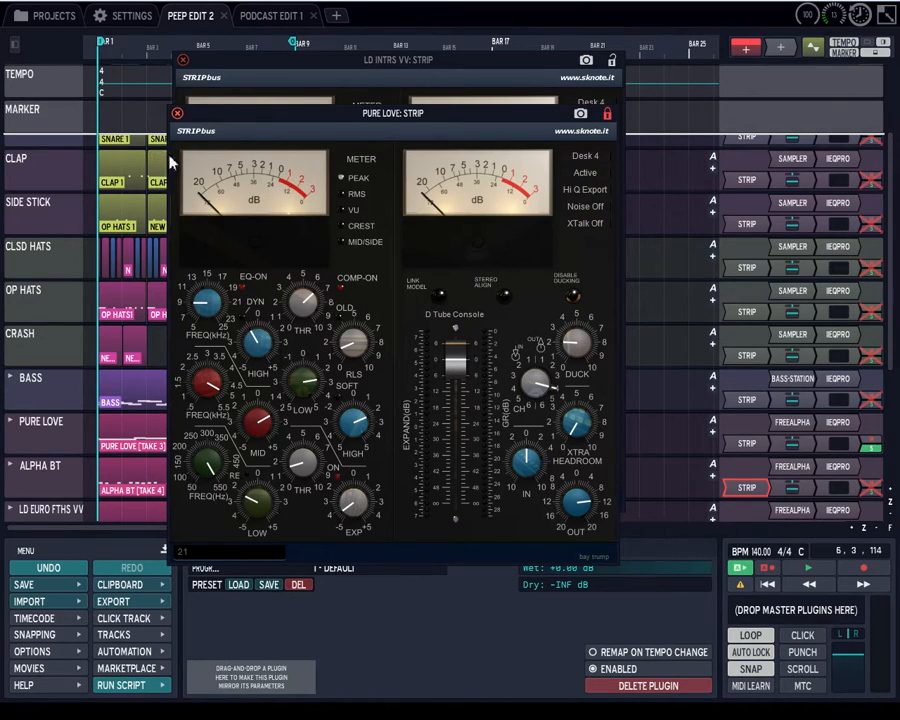
click(177, 113)
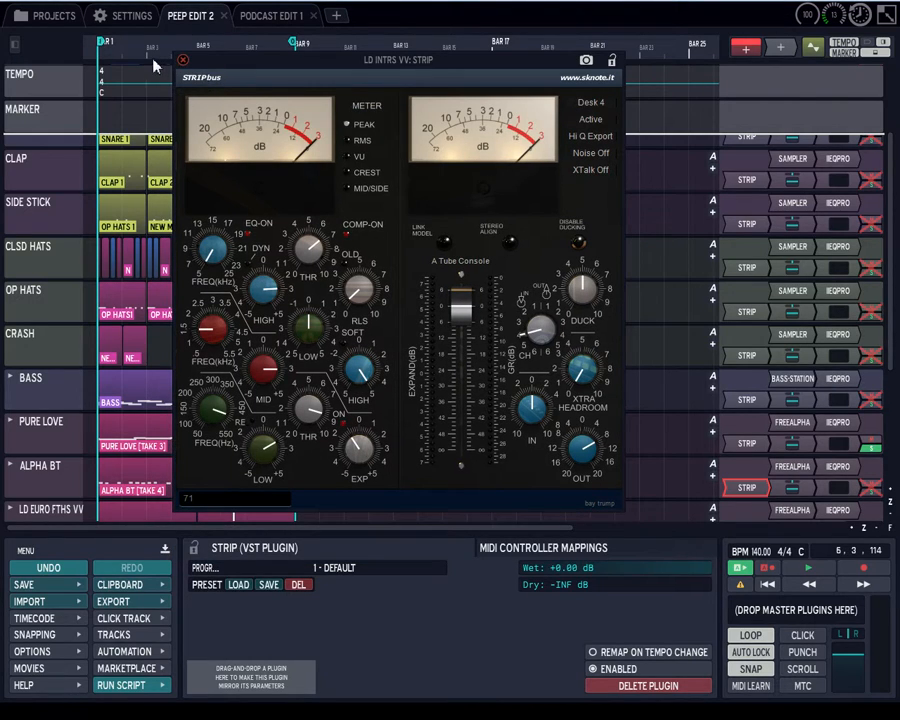
click(182, 60)
Step: Open the LD EURO FTHS VV strip and set its DUCK amount to 23, with its ducking channel on the OUT side
scroll(40, 300, down, 1)
scroll(28, 333, down, 4)
double_click(747, 416)
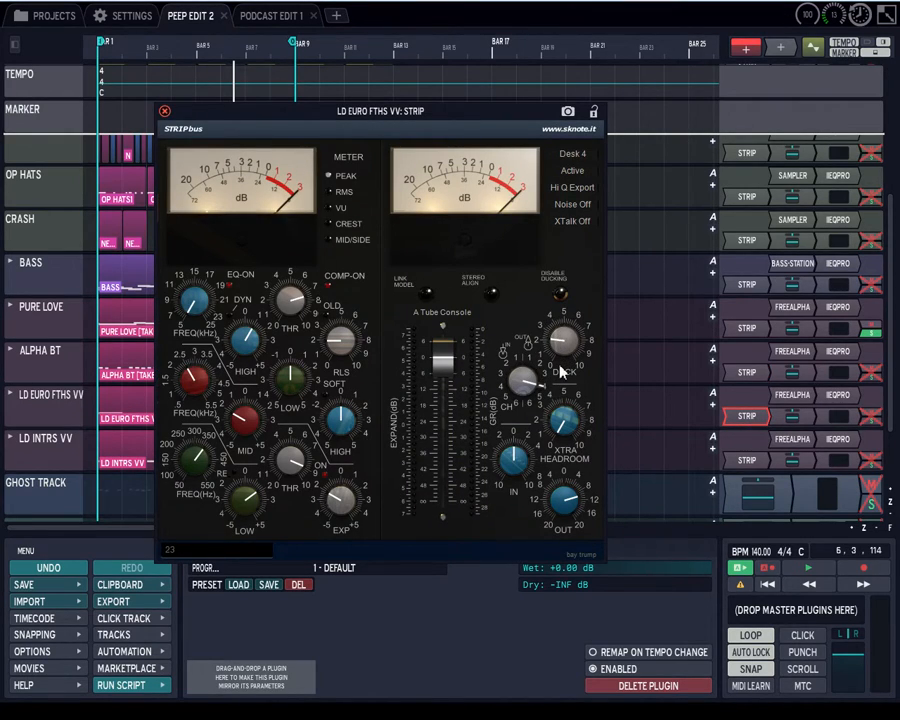
Step: Lower the LD INTRS VV strip's DUCK amount to about 2 on the dial and set its ducking channel to 82 on the OUT side
click(50, 446)
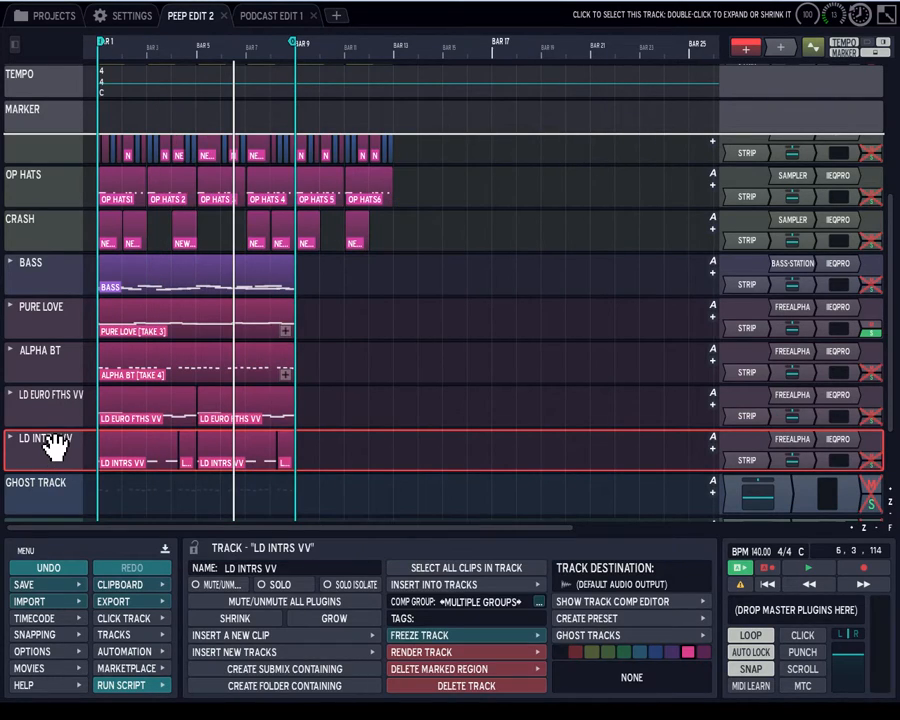
double_click(752, 462)
drag(582, 323, 582, 365)
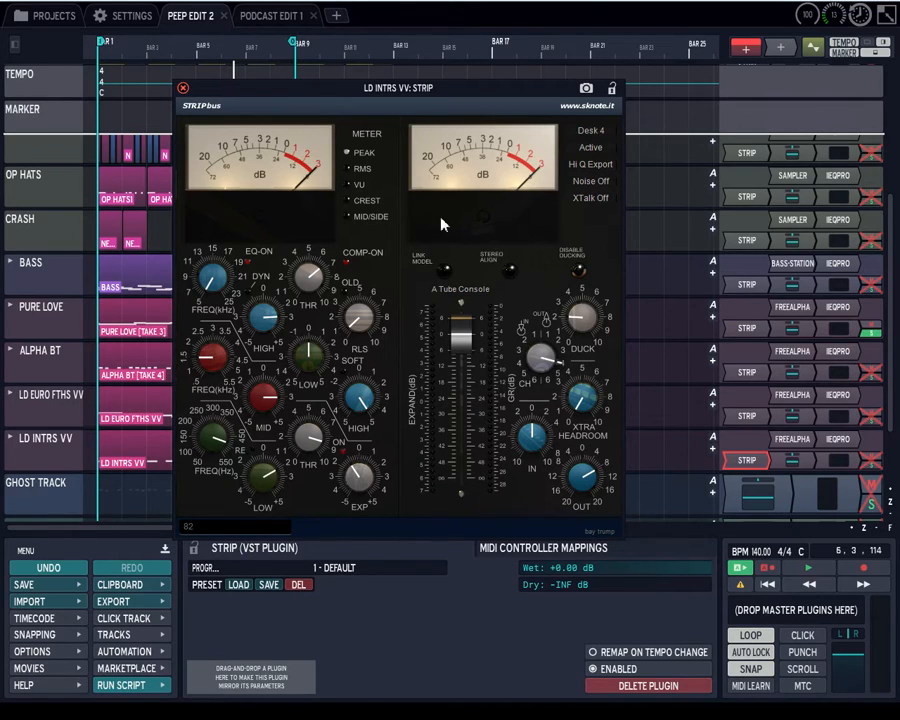
click(183, 88)
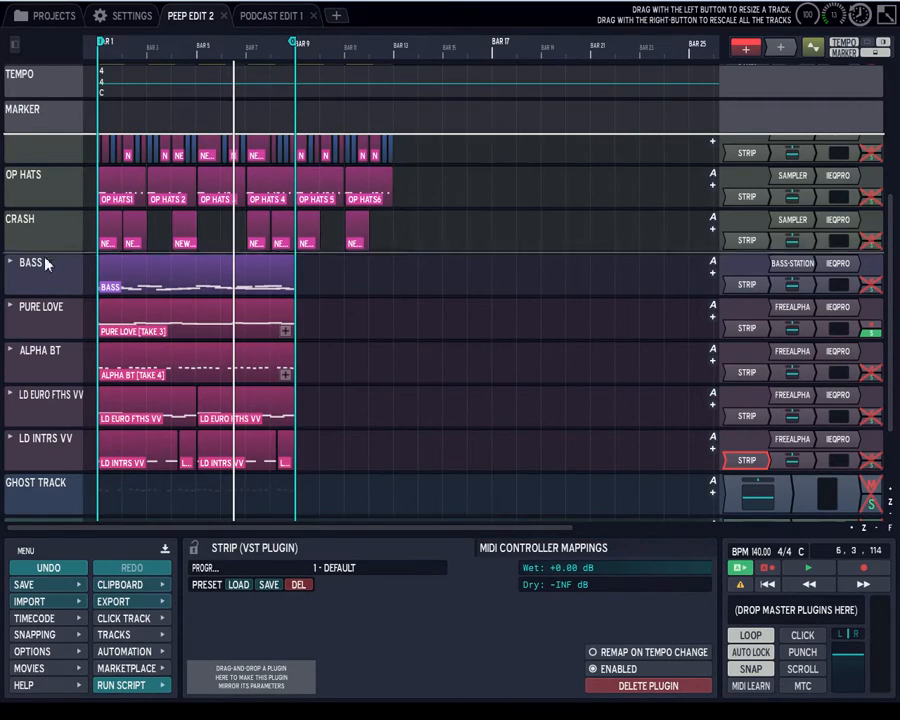
Step: Reopen the PURE LOVE strip, switch its ducking channel to the IN side and set its DUCK amount to 61
click(40, 317)
double_click(747, 329)
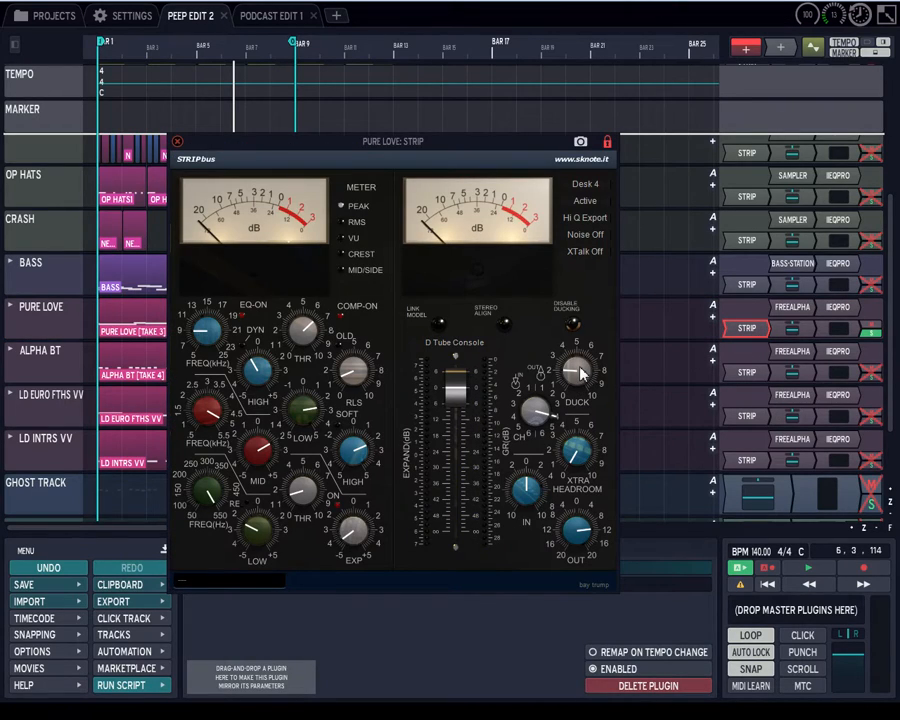
click(58, 308)
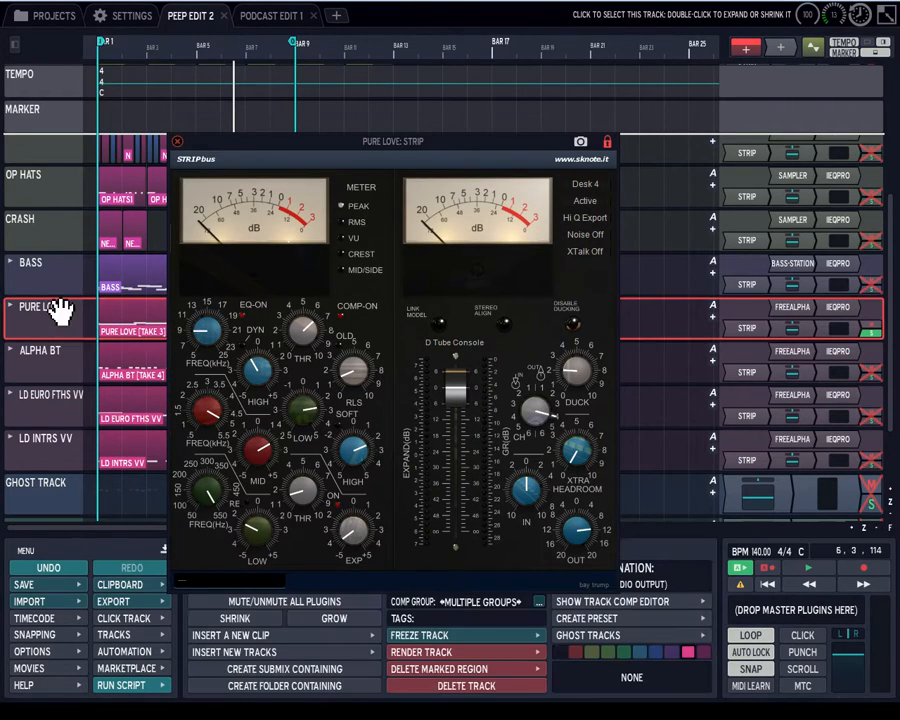
double_click(748, 334)
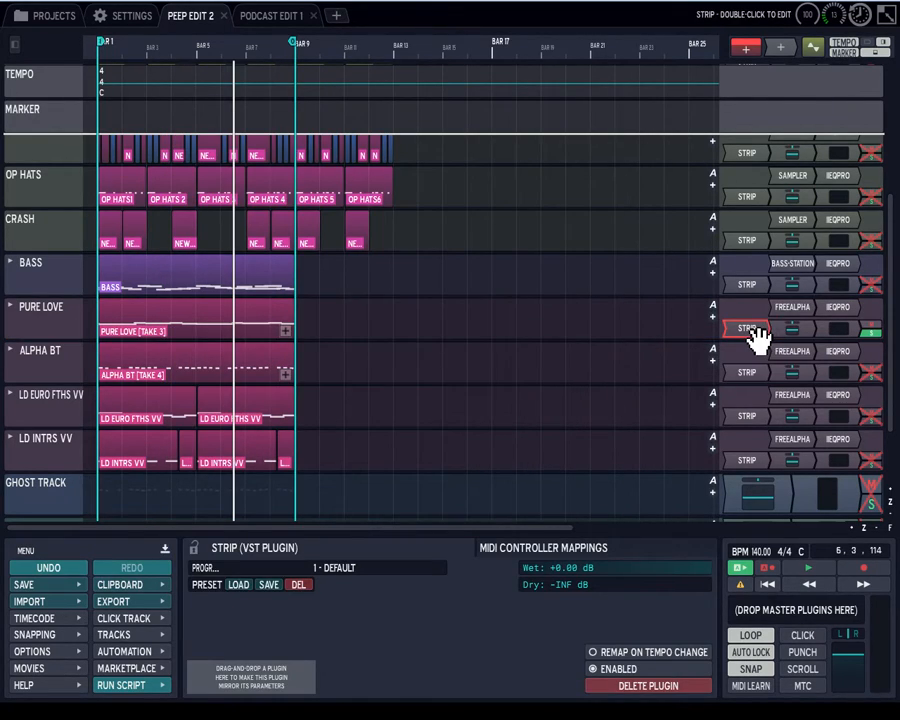
double_click(746, 334)
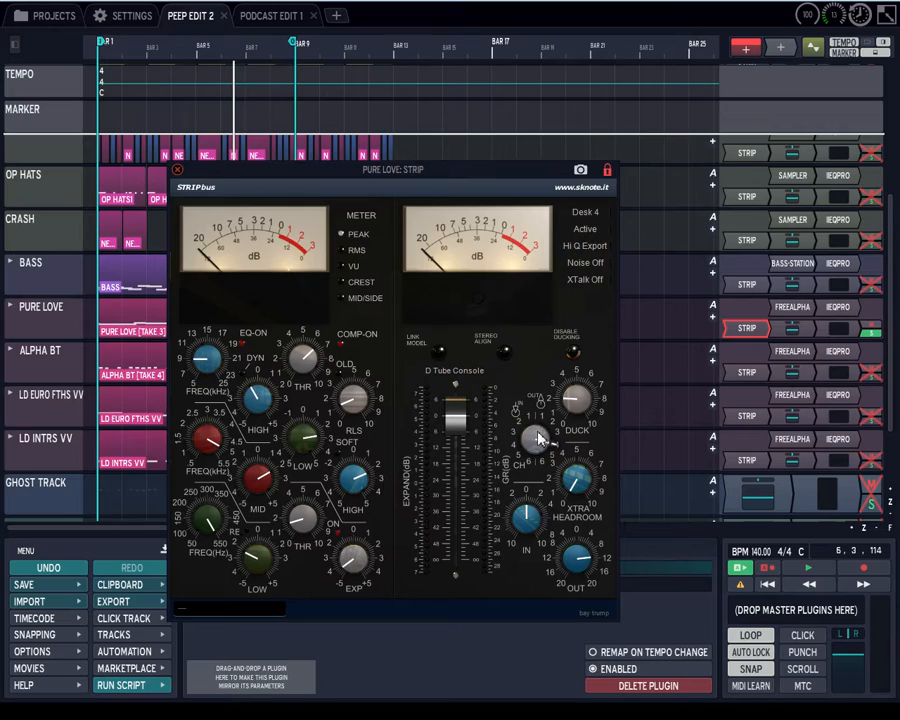
drag(539, 438, 540, 447)
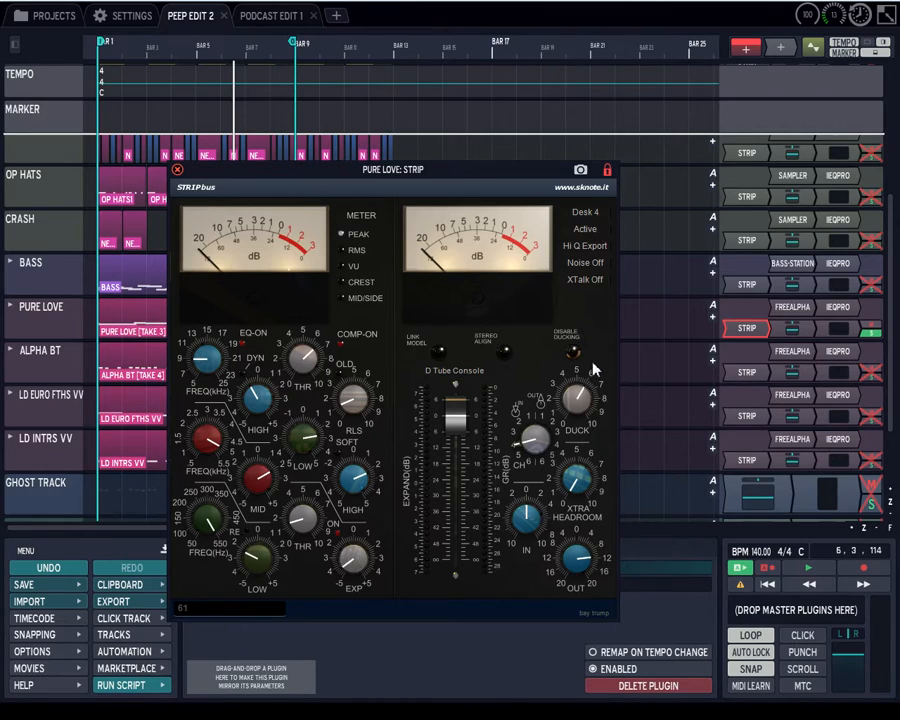
Step: Raise the PURE LOVE strip's DUCK amount to 100 during playback from the start, and solo the LD INTRS VV, LD EURO FTHS VV and ALPHA BT tracks
click(767, 584)
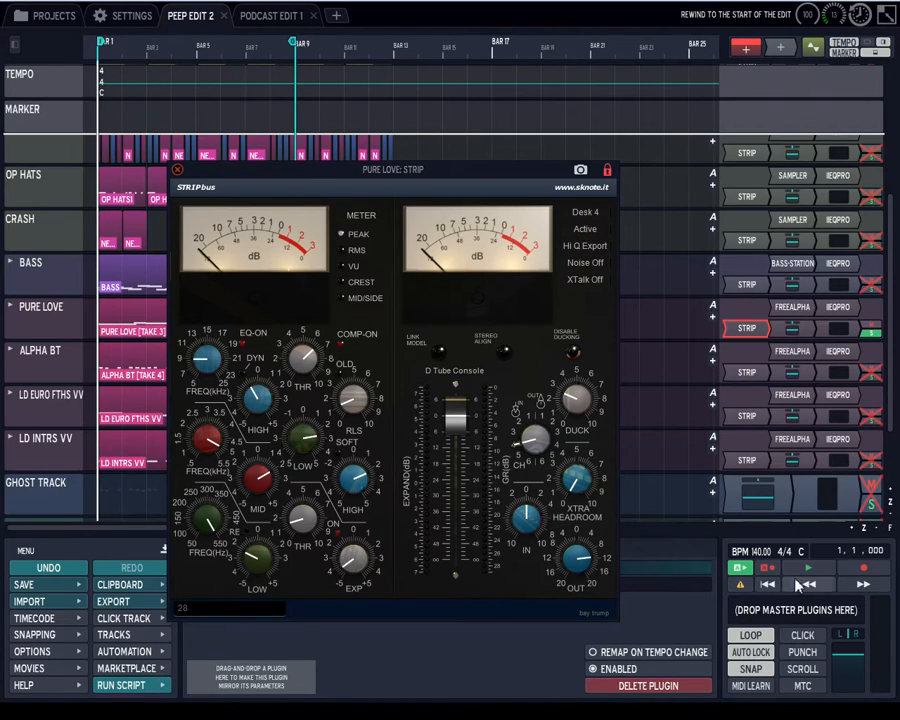
click(808, 568)
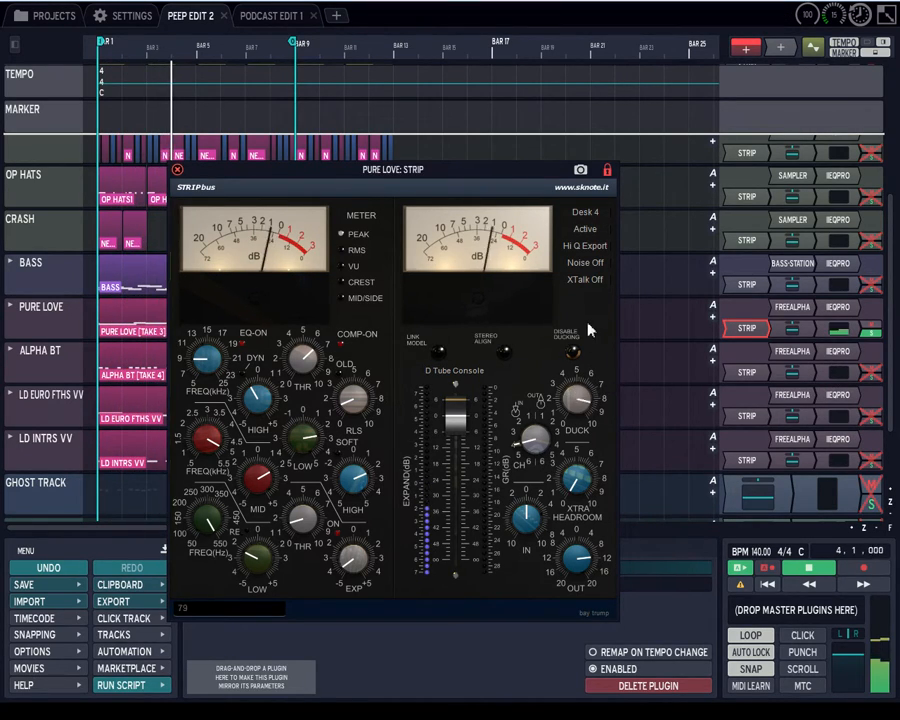
click(872, 458)
click(870, 416)
click(869, 376)
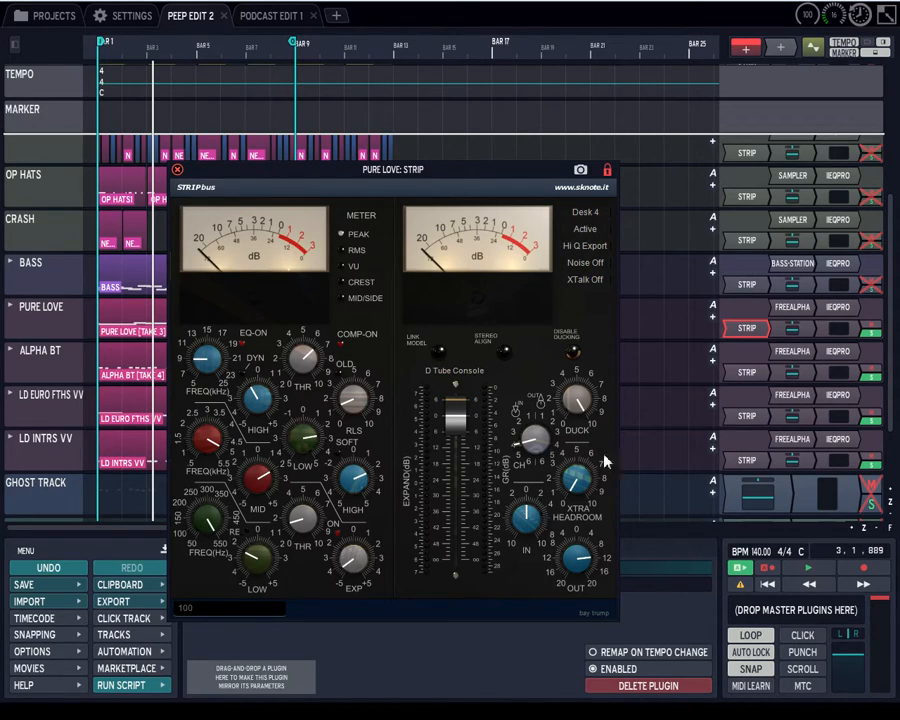
Step: Replay the soloed tracks from the start of the edit and close the PURE LOVE strip window
click(767, 583)
click(808, 568)
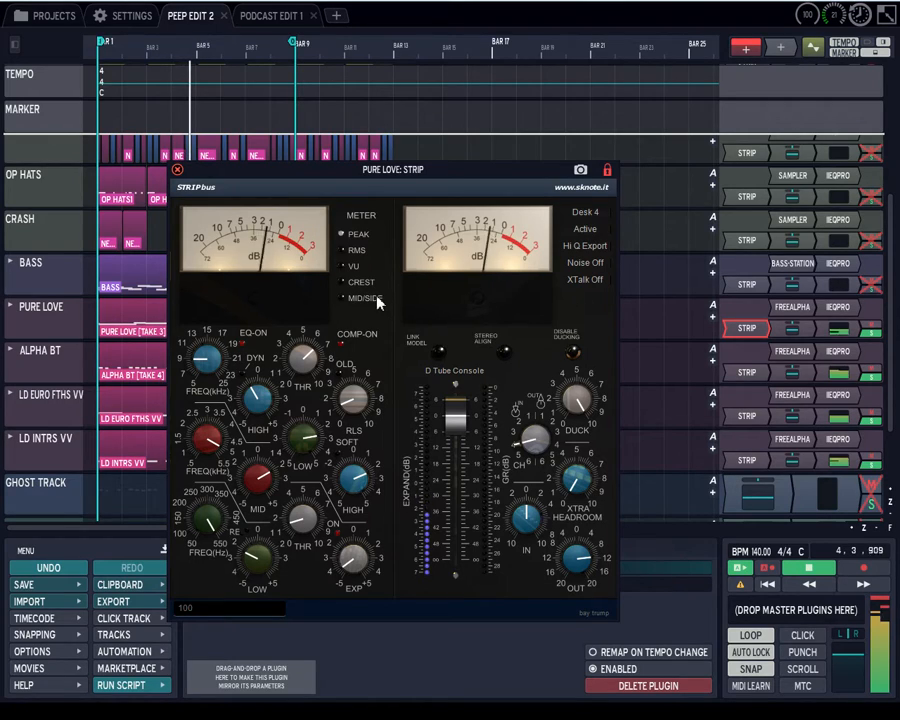
click(179, 171)
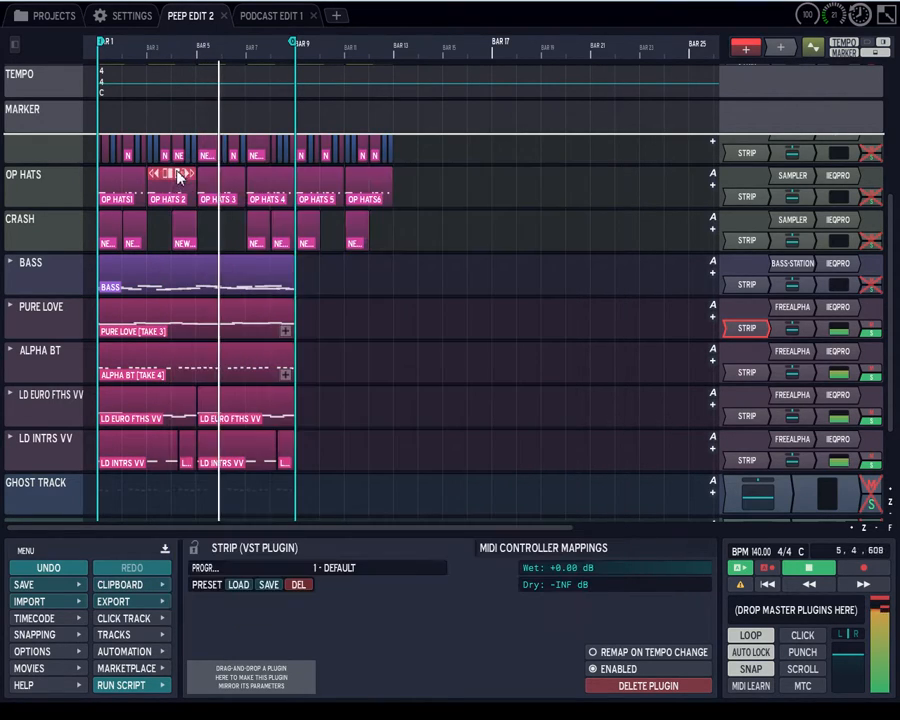
Step: Set the ALPHA BT strip's DUCK amount to 50, adjust its OUT-side ducking channel and stop playback
double_click(745, 372)
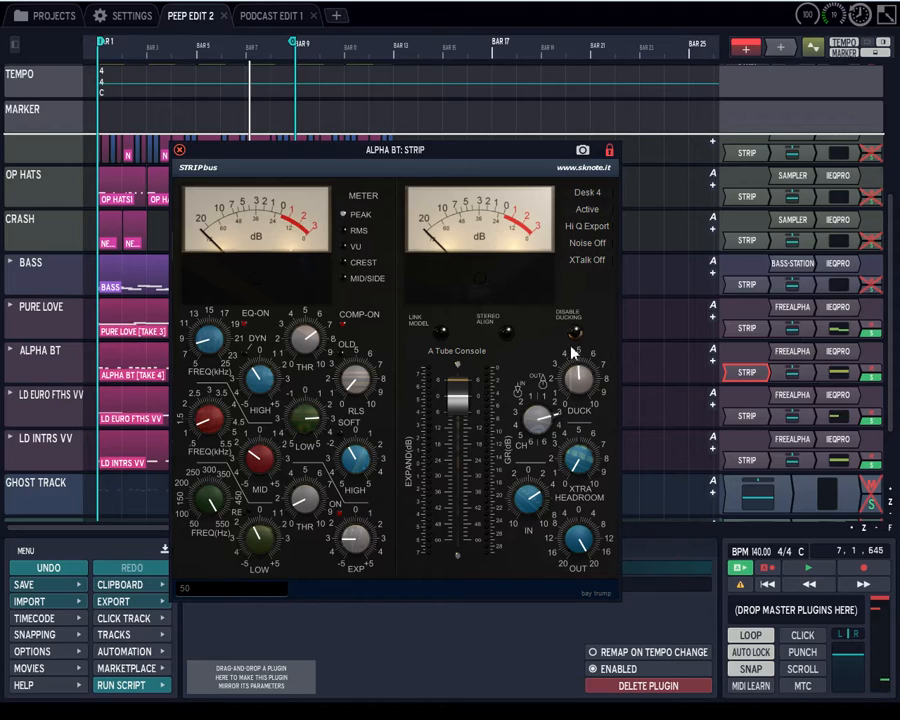
double_click(66, 395)
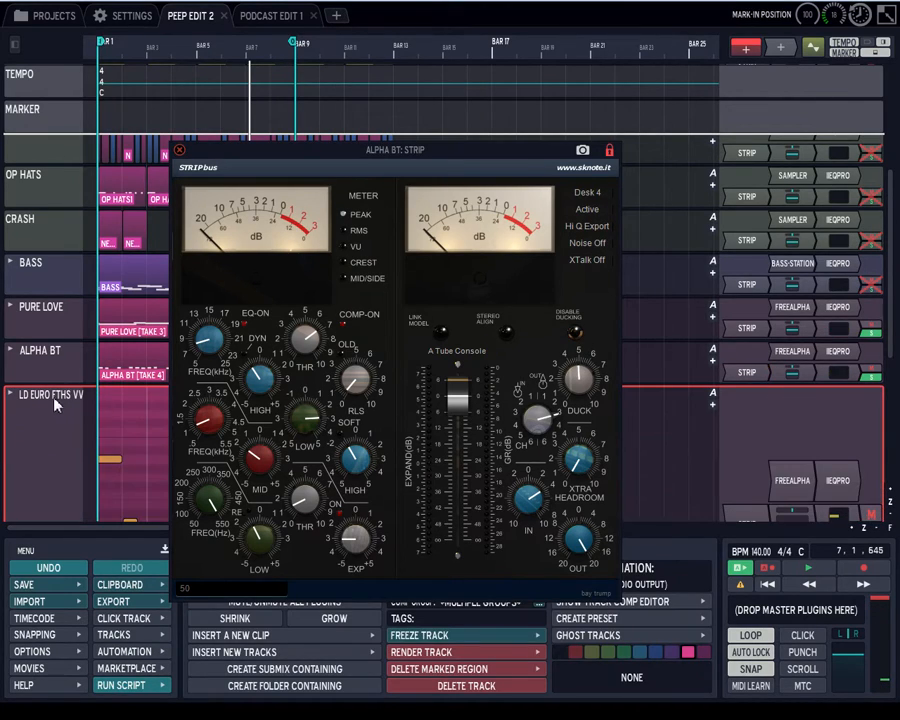
double_click(70, 402)
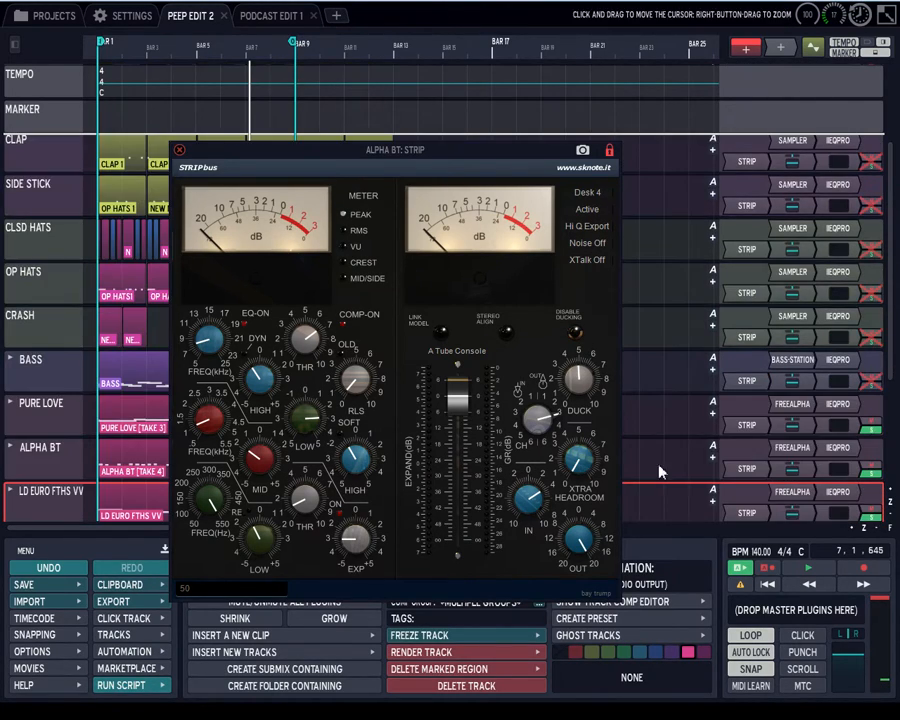
click(757, 470)
double_click(752, 471)
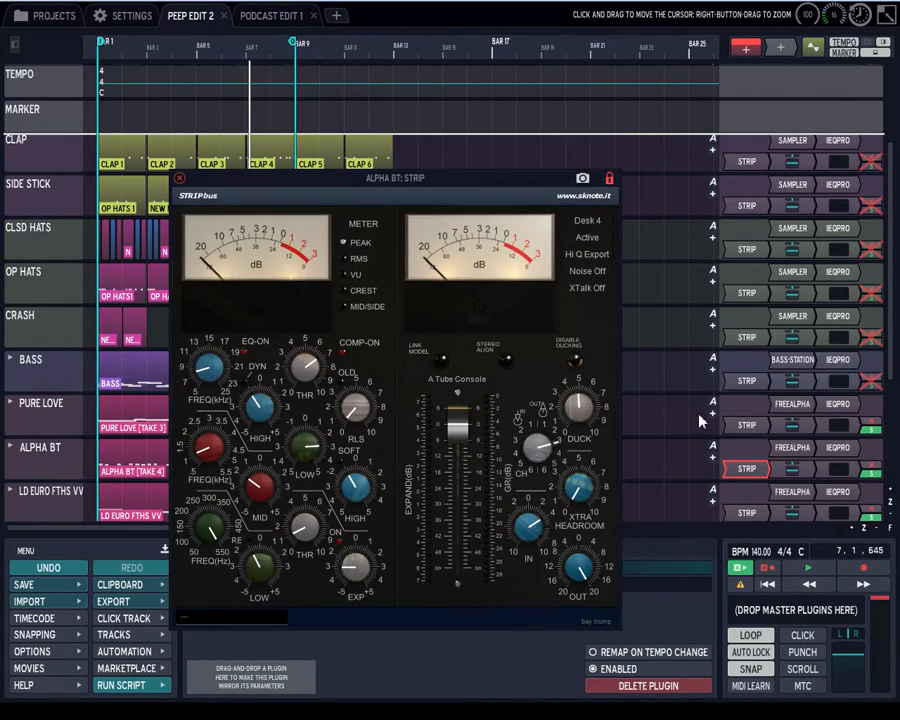
Step: Set the LD EURO FTHS VV strip's DUCK amount to 51 and close the open strip windows
double_click(757, 515)
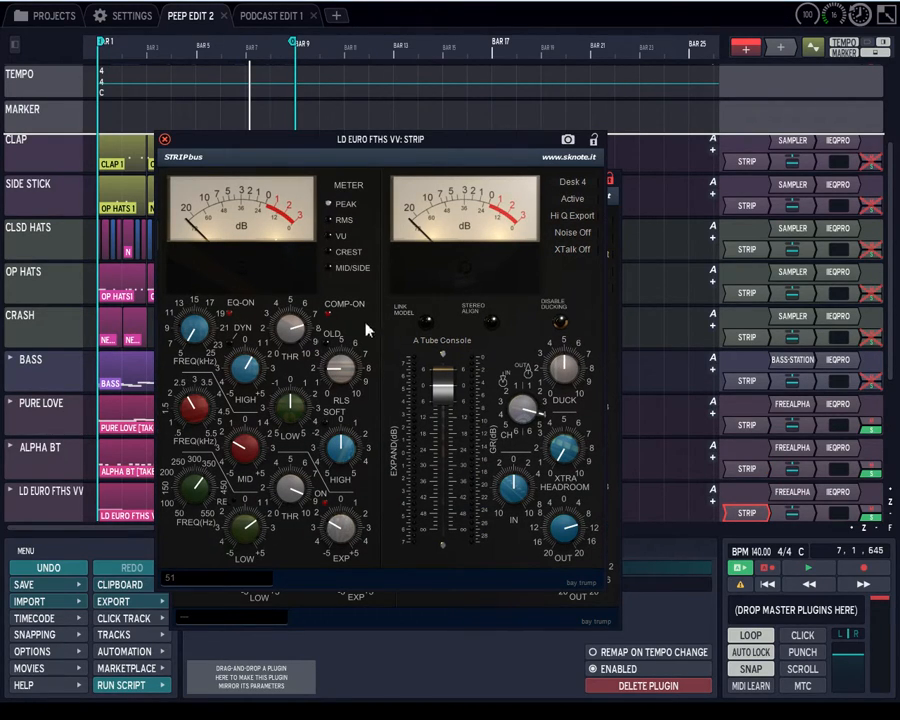
click(165, 140)
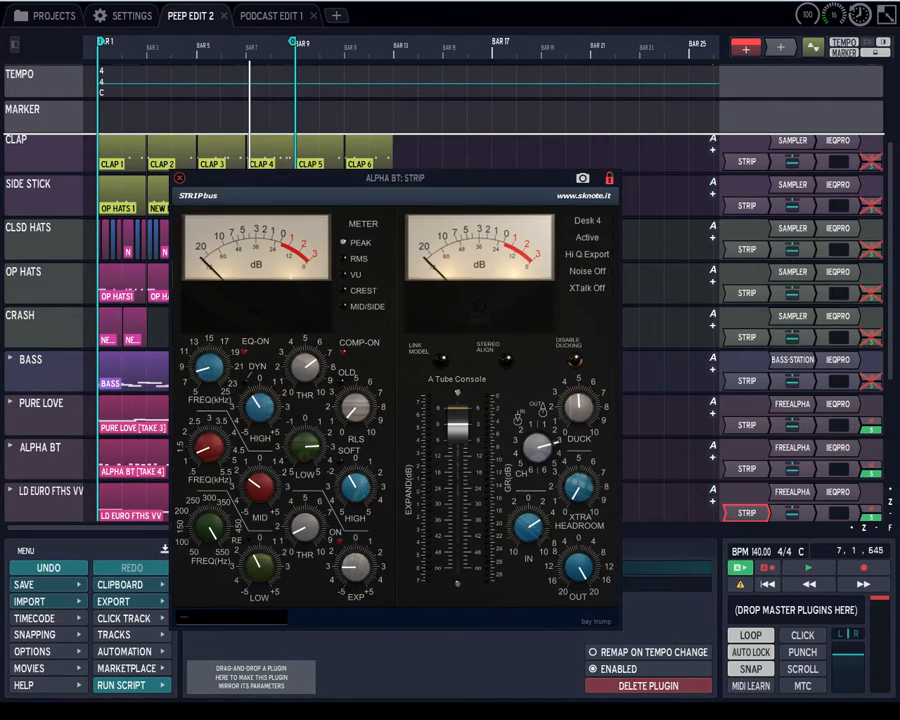
click(179, 178)
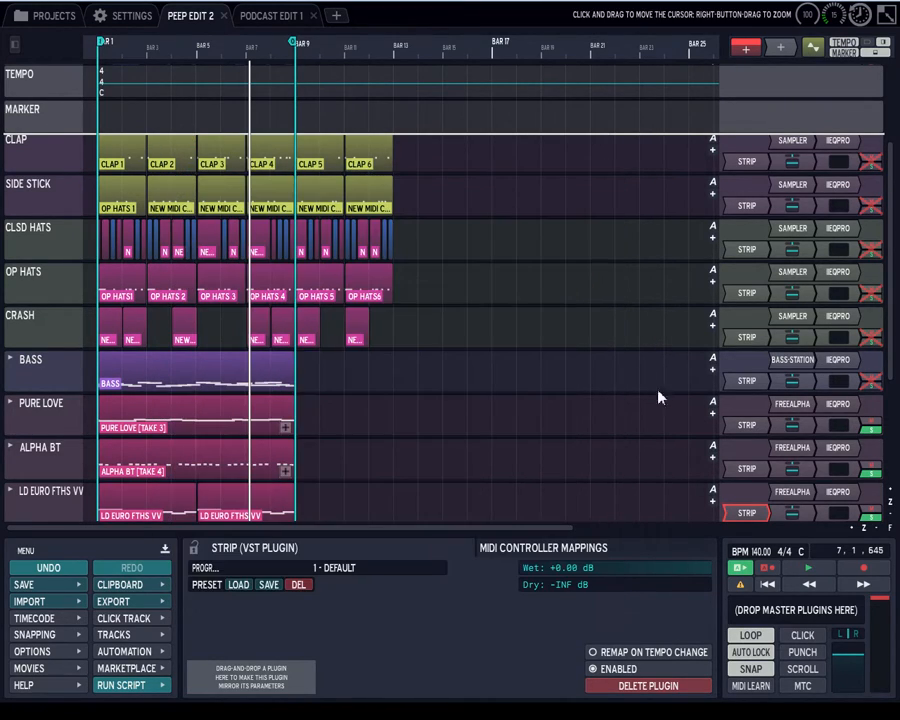
Step: Set the LD INTRS VV strip's DUCK amount to 51 and start playback
scroll(885, 390, down, 1)
scroll(890, 400, down, 3)
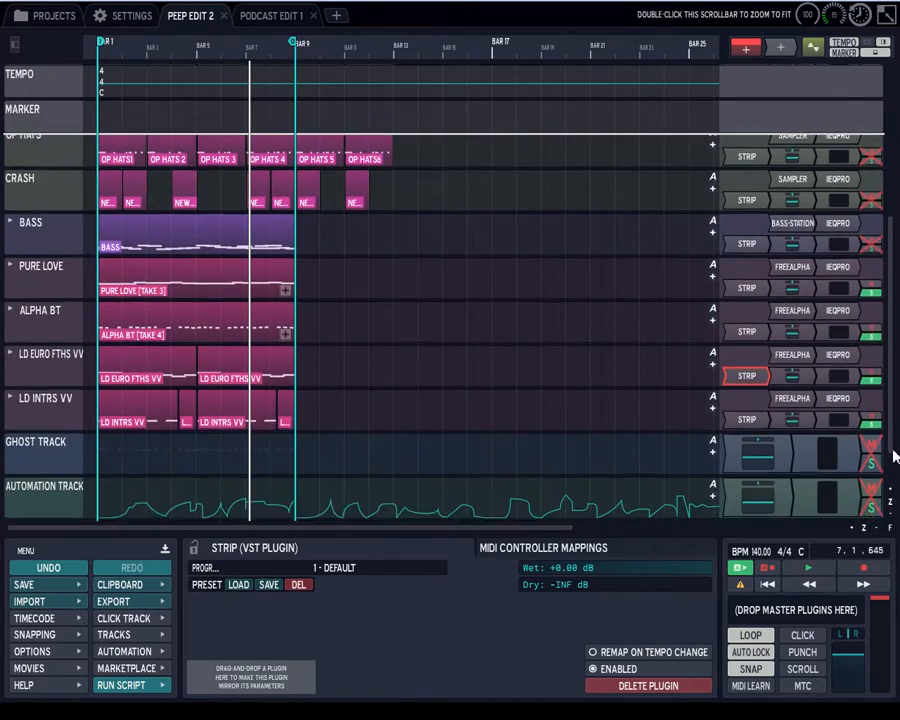
double_click(766, 396)
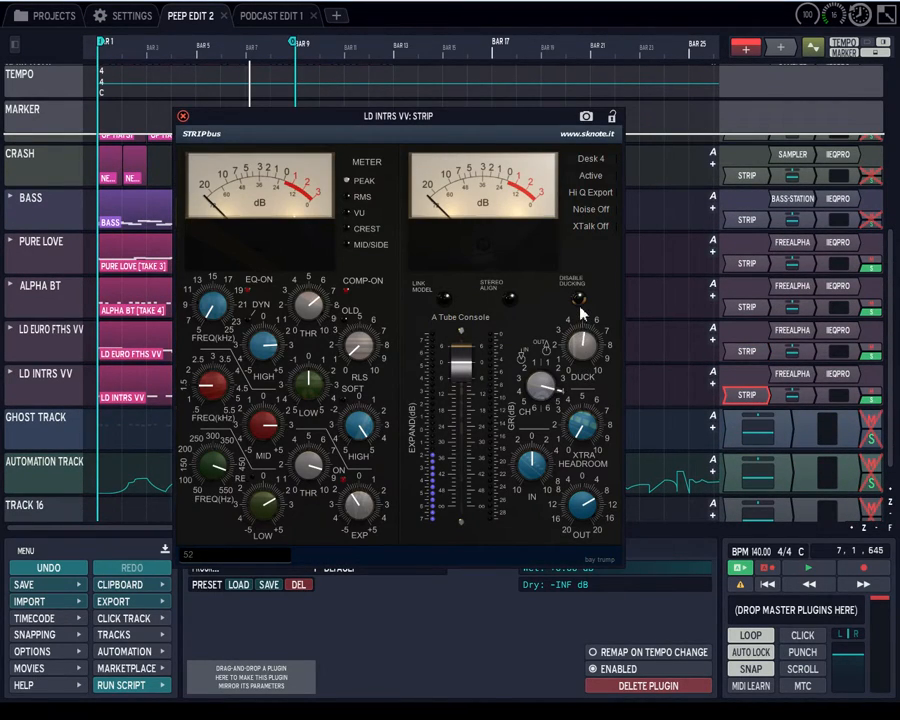
click(808, 567)
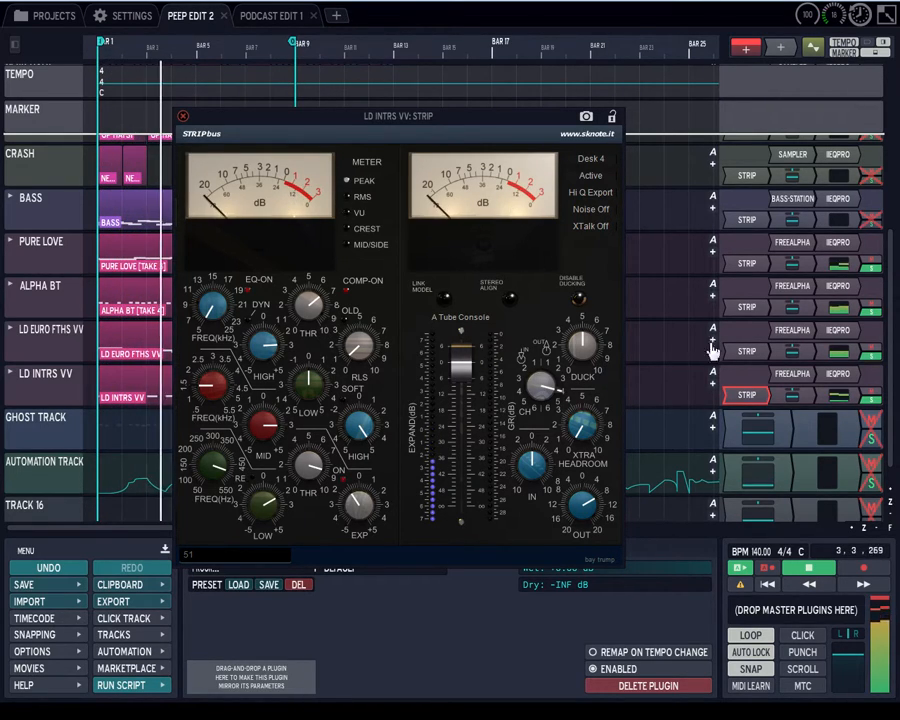
Step: Raise the DUCK amount to 100 on the LD EURO FTHS VV, ALPHA BT and LD INTRS VV strips, and close their windows
double_click(750, 355)
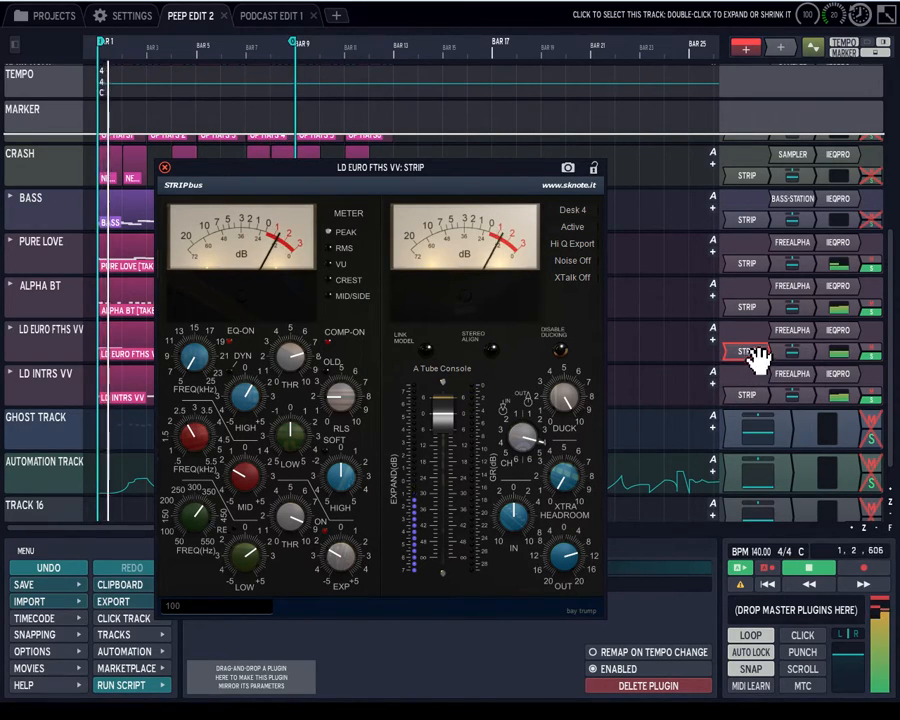
double_click(760, 307)
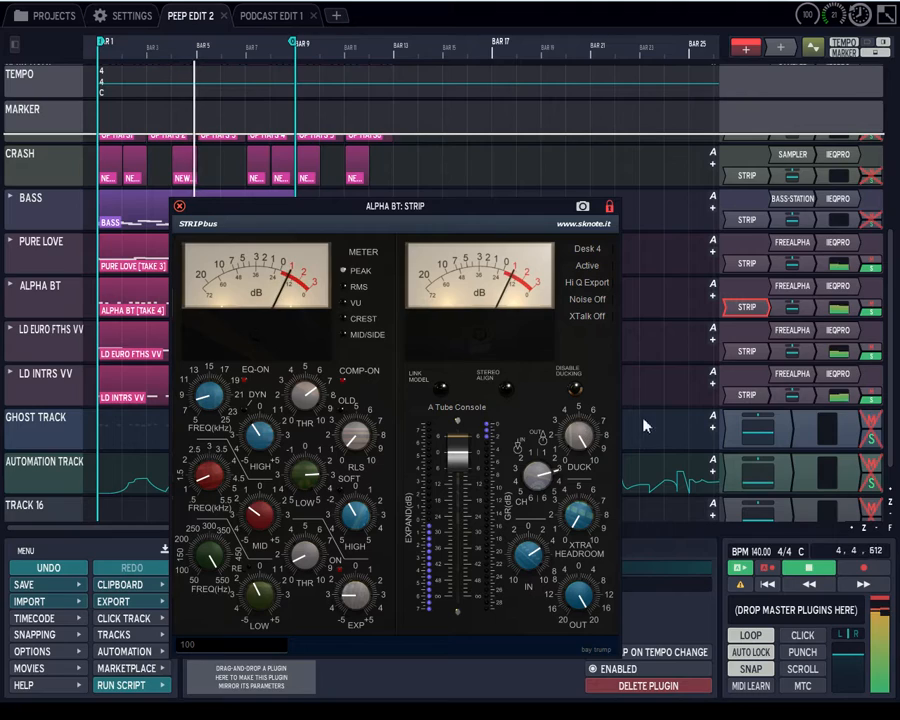
double_click(745, 395)
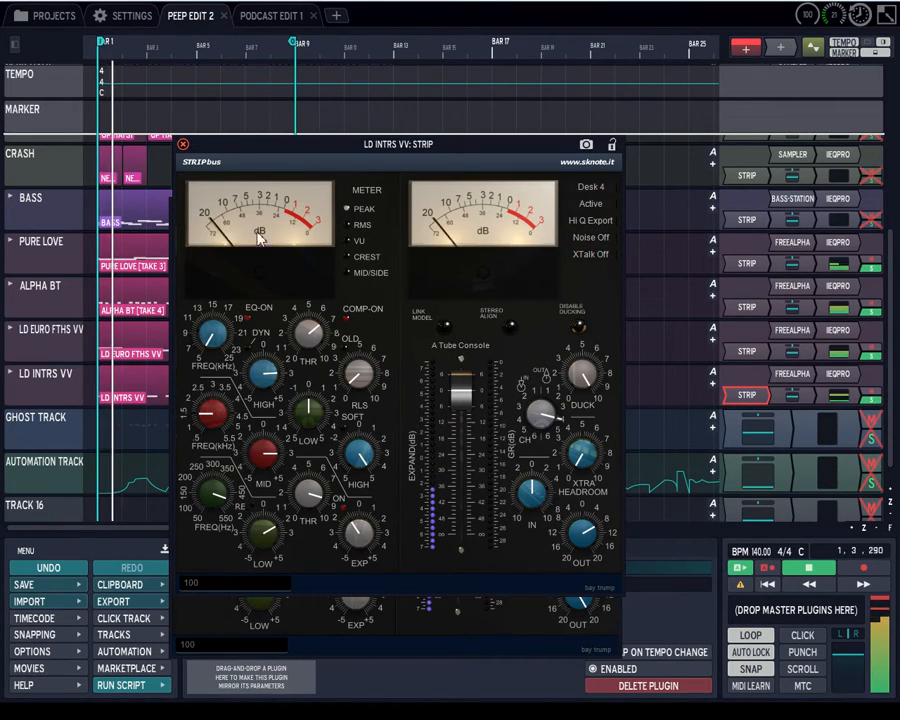
click(184, 144)
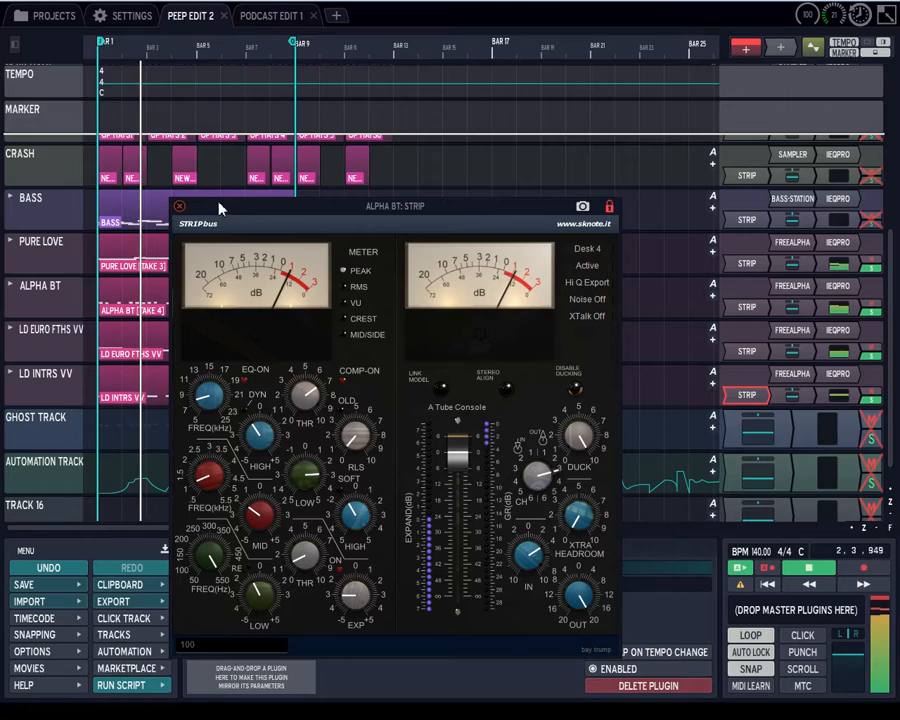
click(180, 206)
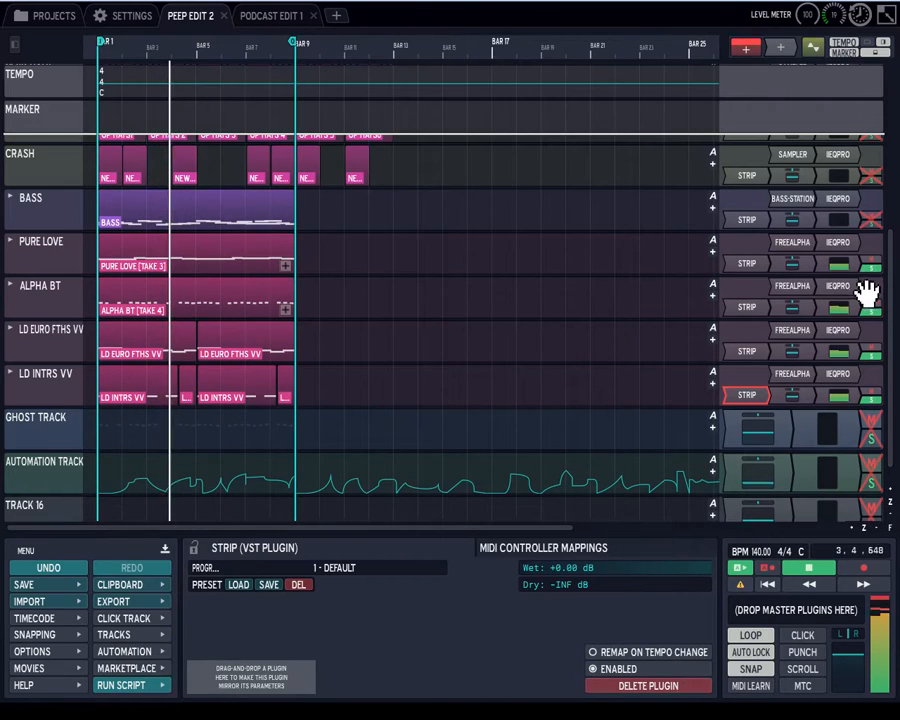
Step: Review the ducking controls in the PURE LOVE track's STRIP plugin and close its window
scroll(888, 287, up, 2)
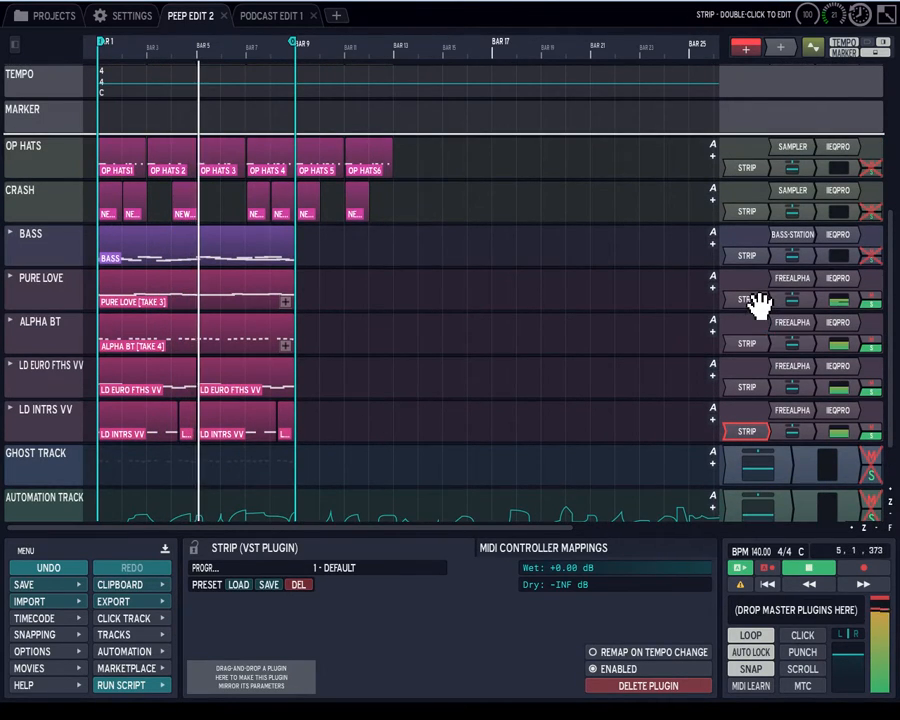
double_click(757, 301)
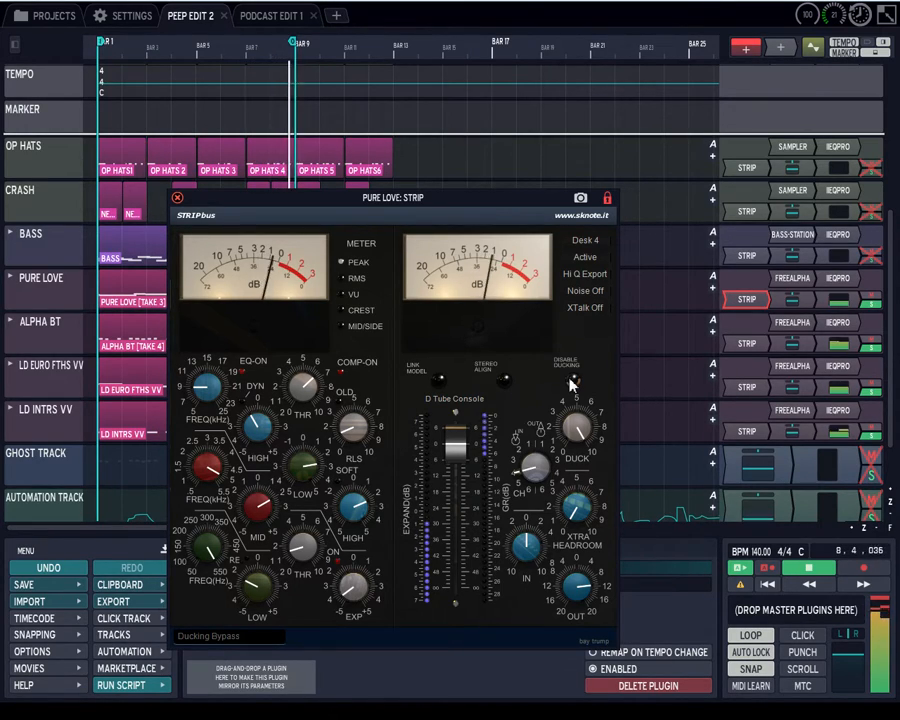
click(177, 197)
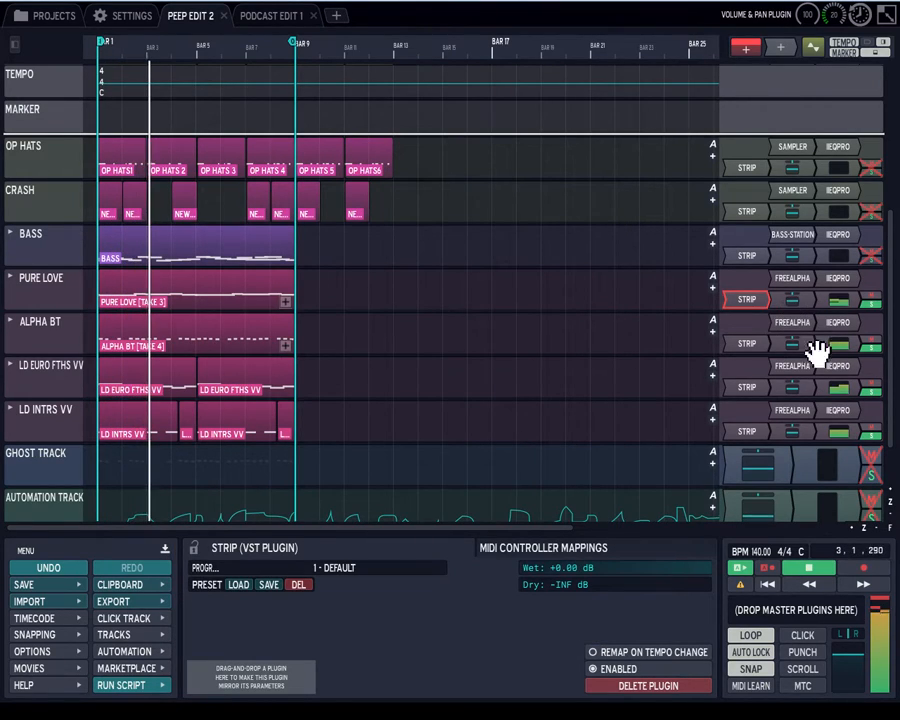
Step: Unsolo the PURE LOVE, ALPHA BT, LD EURO FTHS VV and LD INTRS VV tracks so the full mix plays
click(833, 395)
click(869, 301)
click(870, 348)
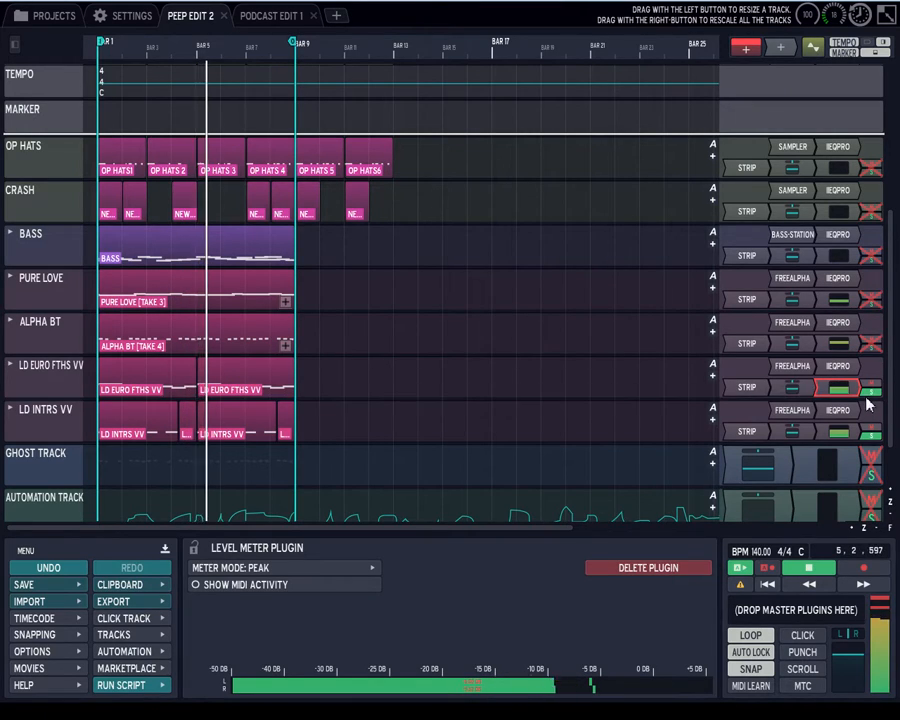
click(868, 397)
click(867, 435)
click(868, 437)
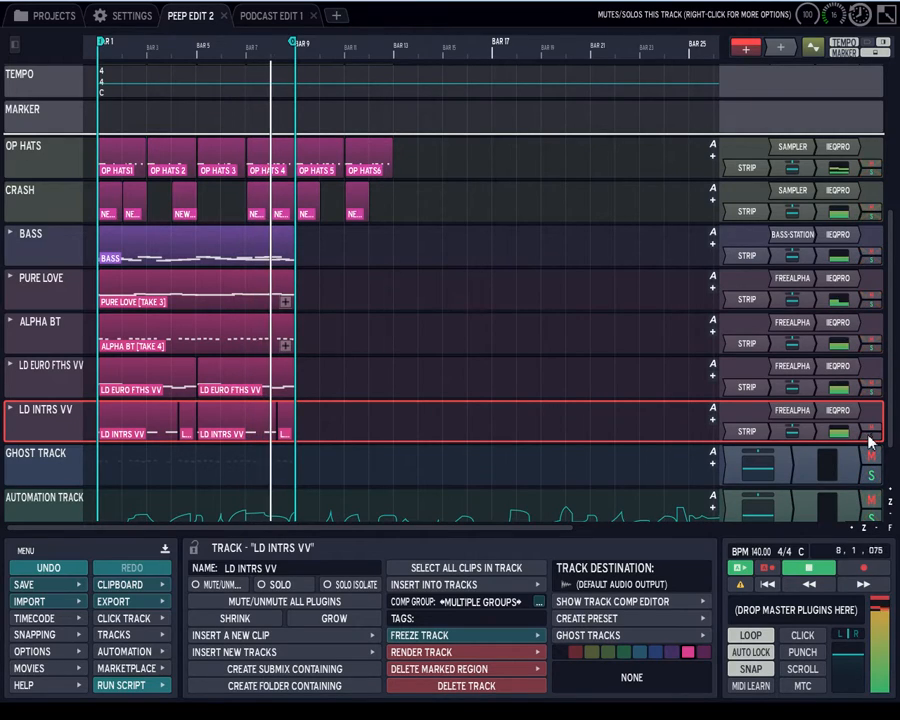
Step: Set the BASS track's volume to -18 dB and open its STRIP plugin
click(784, 257)
click(260, 567)
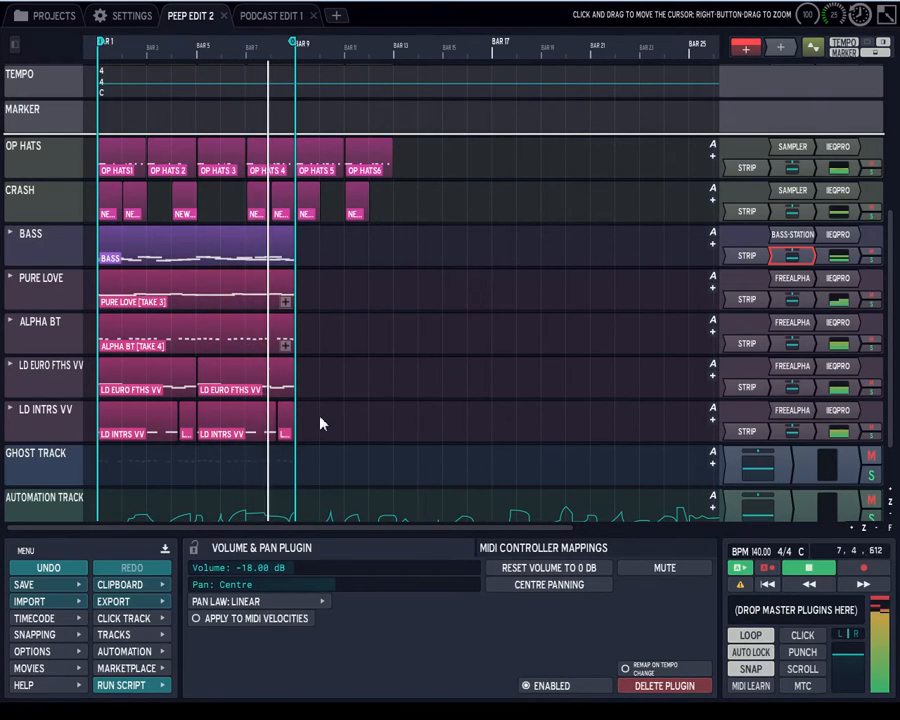
double_click(740, 257)
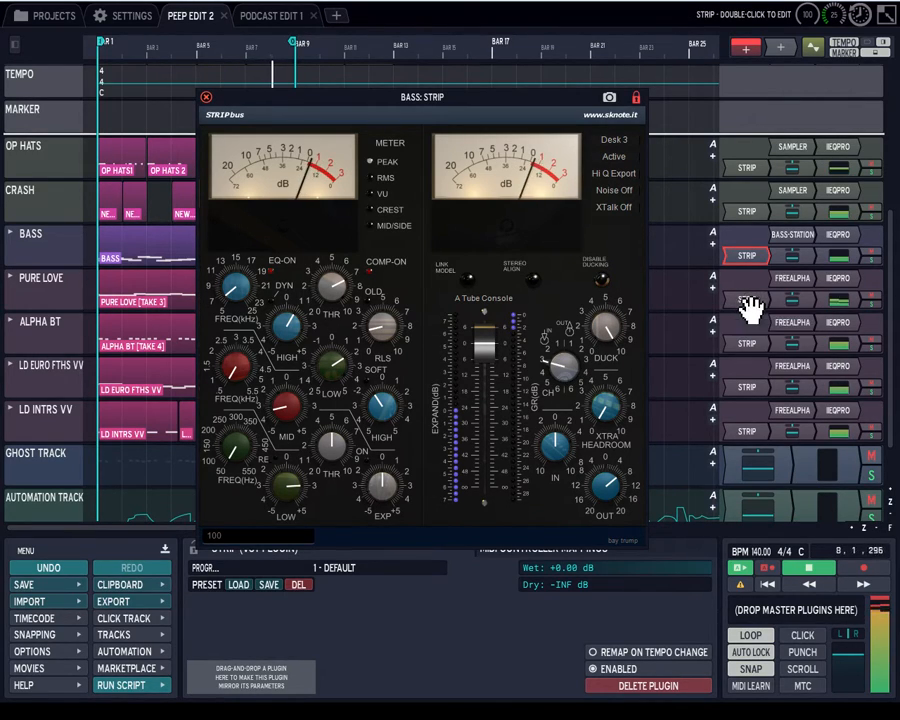
Step: Check the ALPHA BT and LD EURO FTHS VV STRIP plugins and set the BASS STRIP's ducking channel knob to 82
click(780, 302)
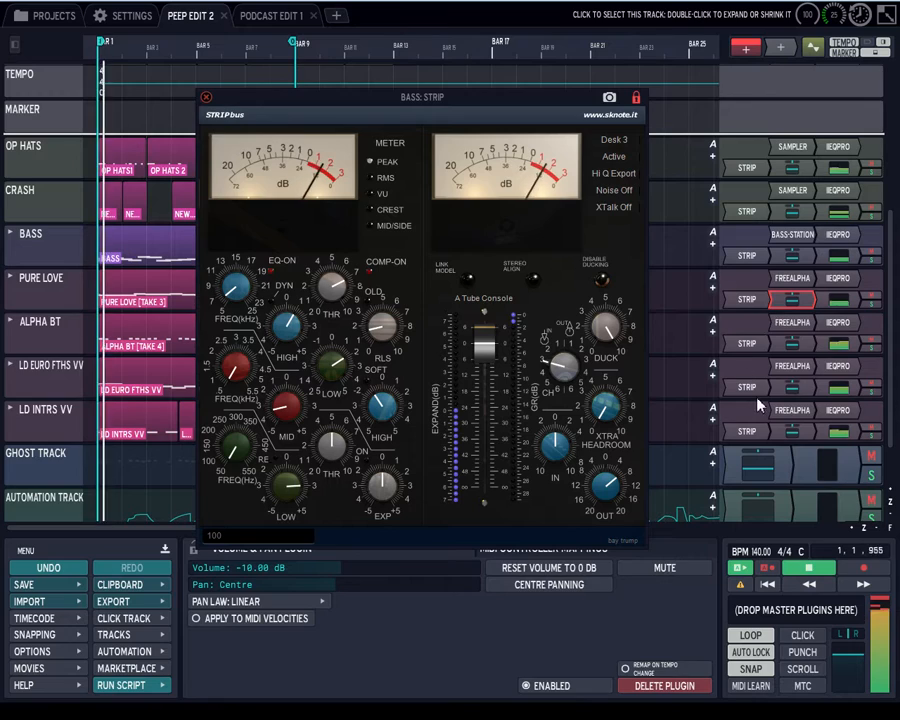
click(786, 390)
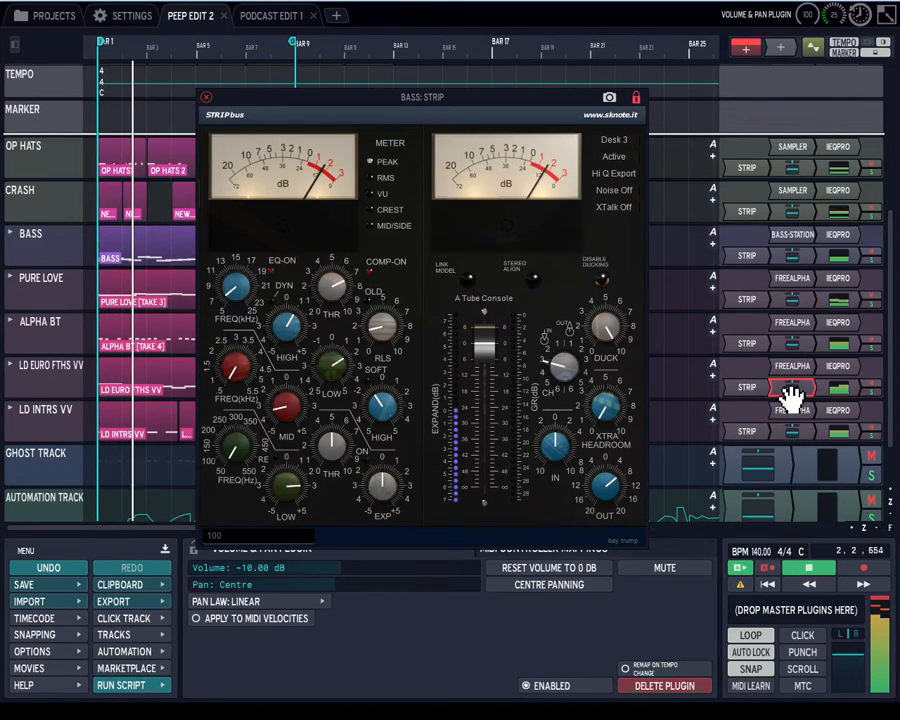
double_click(747, 343)
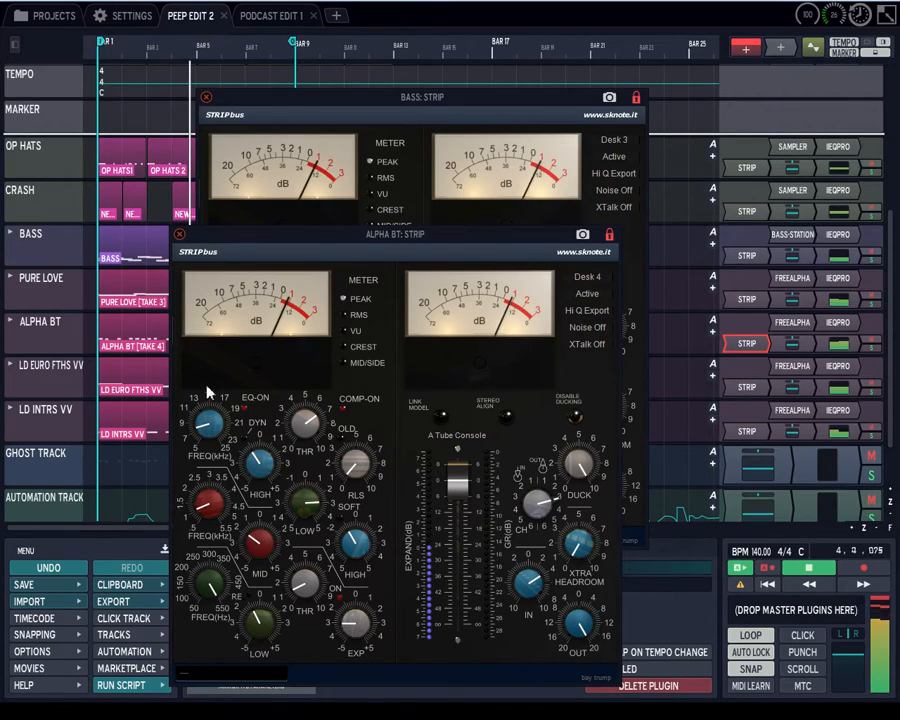
click(72, 371)
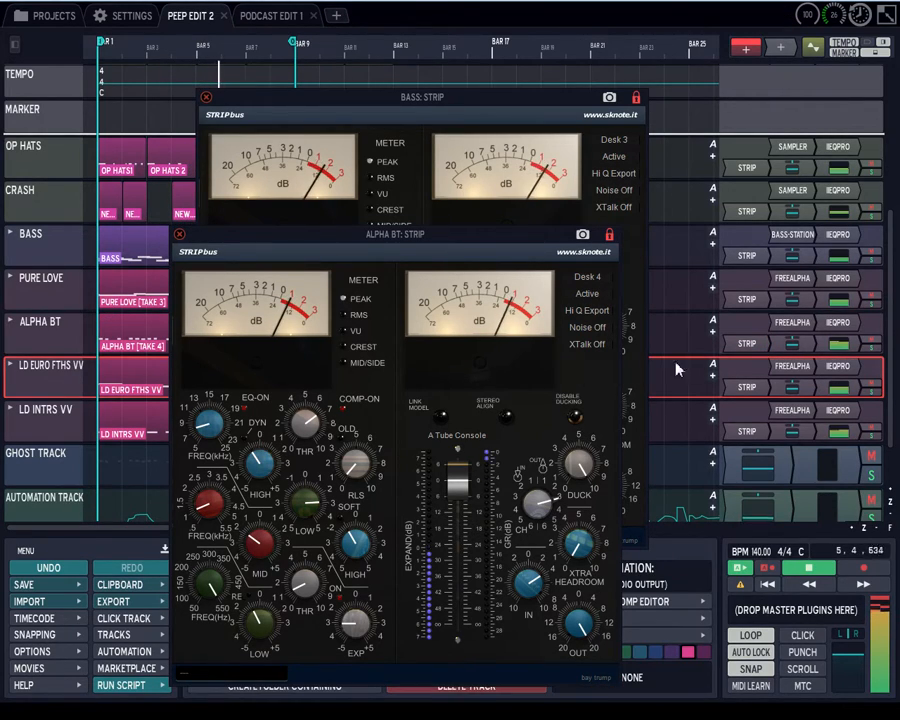
double_click(737, 390)
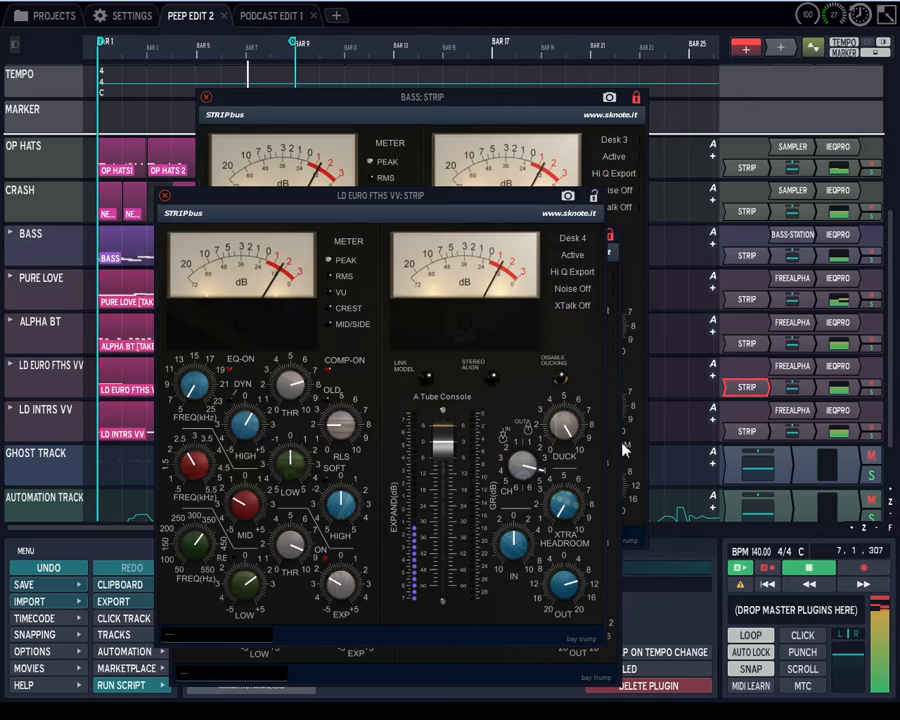
click(745, 344)
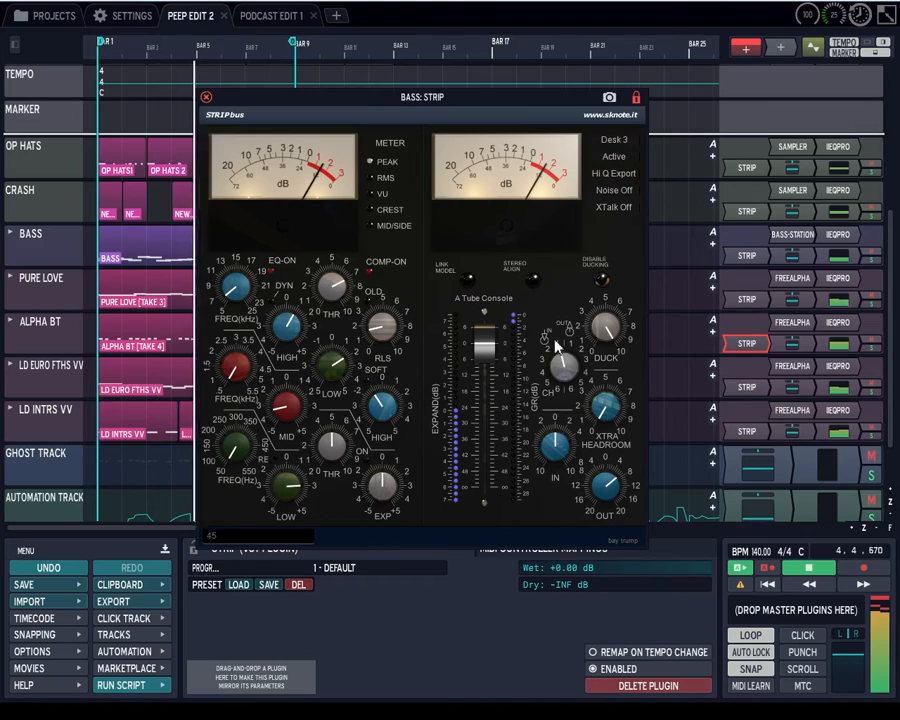
click(48, 286)
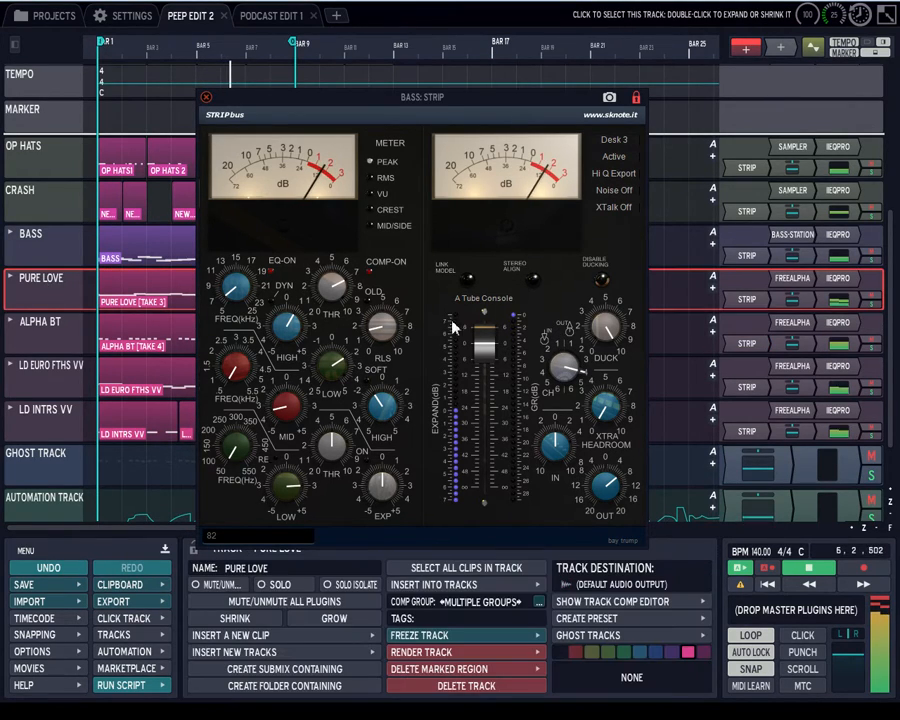
Step: Inspect the STRIP settings of PURE LOVE, LD EURO FTHS VV and LD INTRS VV, and close all open plugin windows
double_click(745, 299)
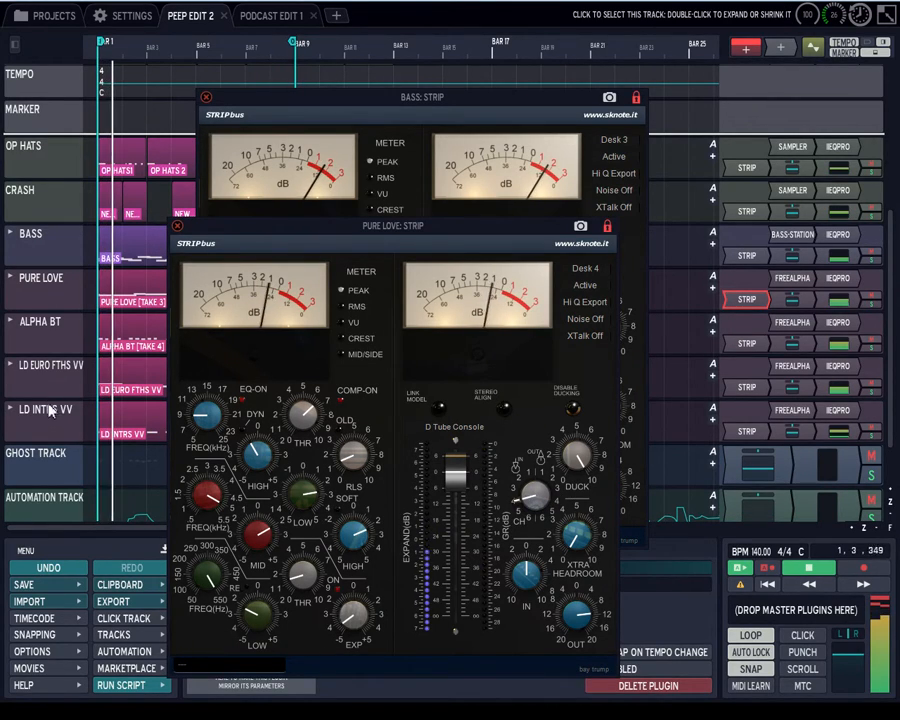
click(55, 370)
double_click(748, 388)
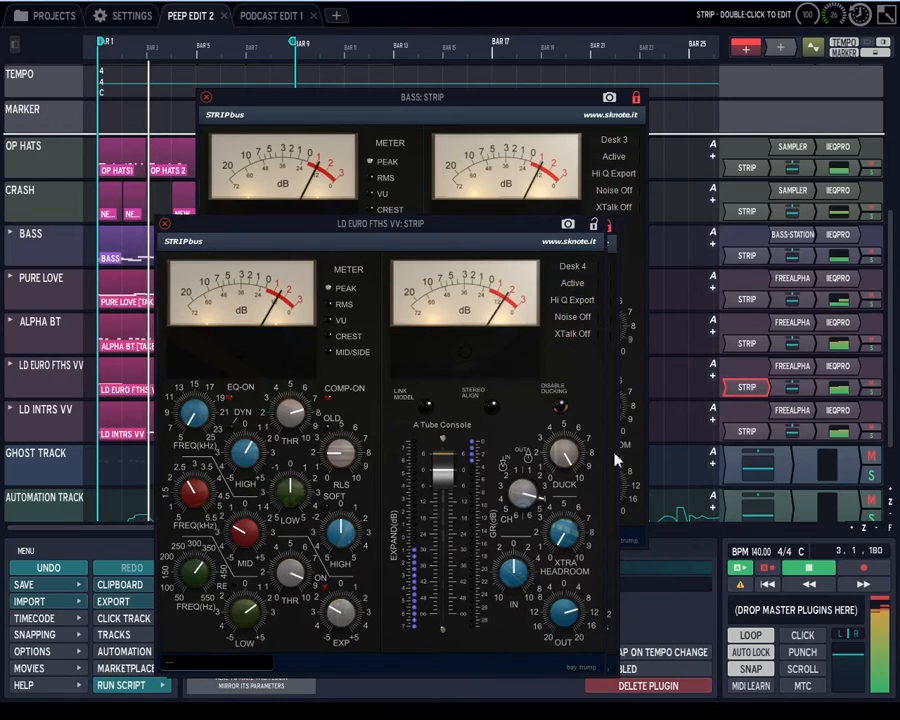
click(45, 410)
double_click(748, 432)
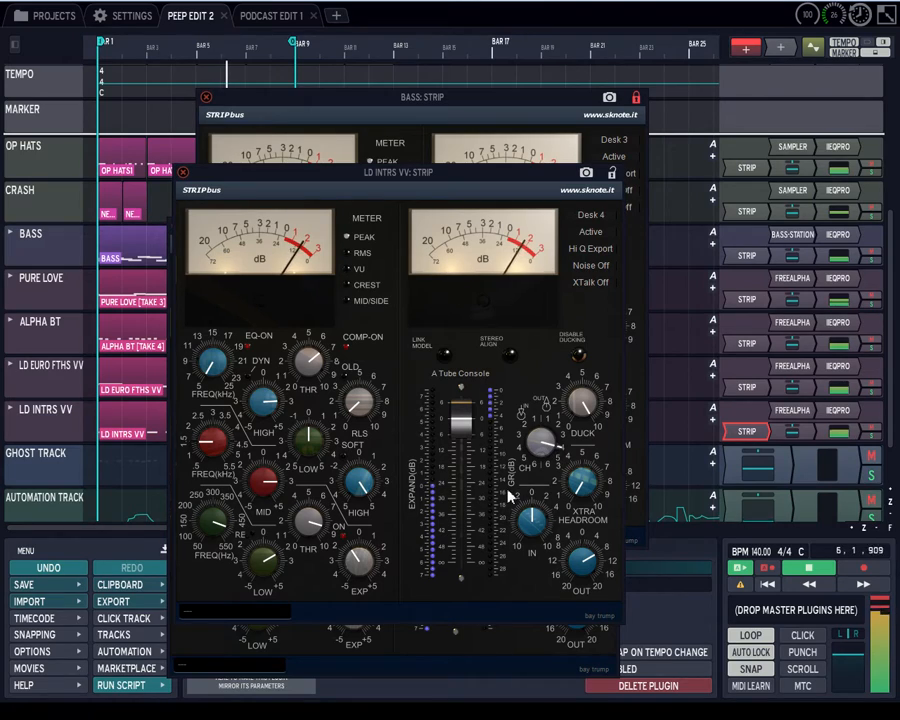
click(182, 174)
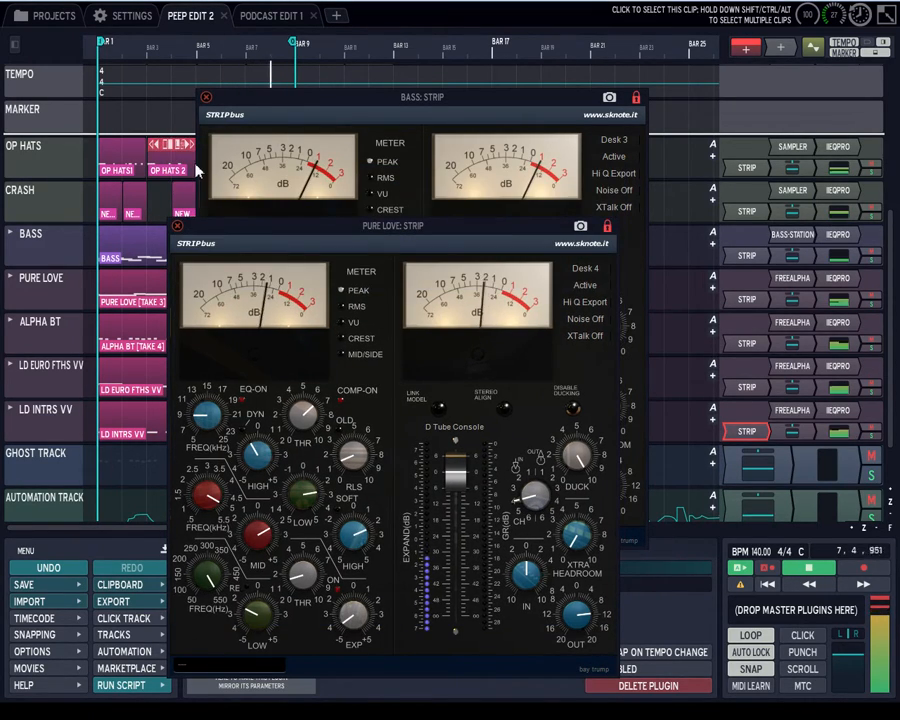
click(177, 227)
click(206, 97)
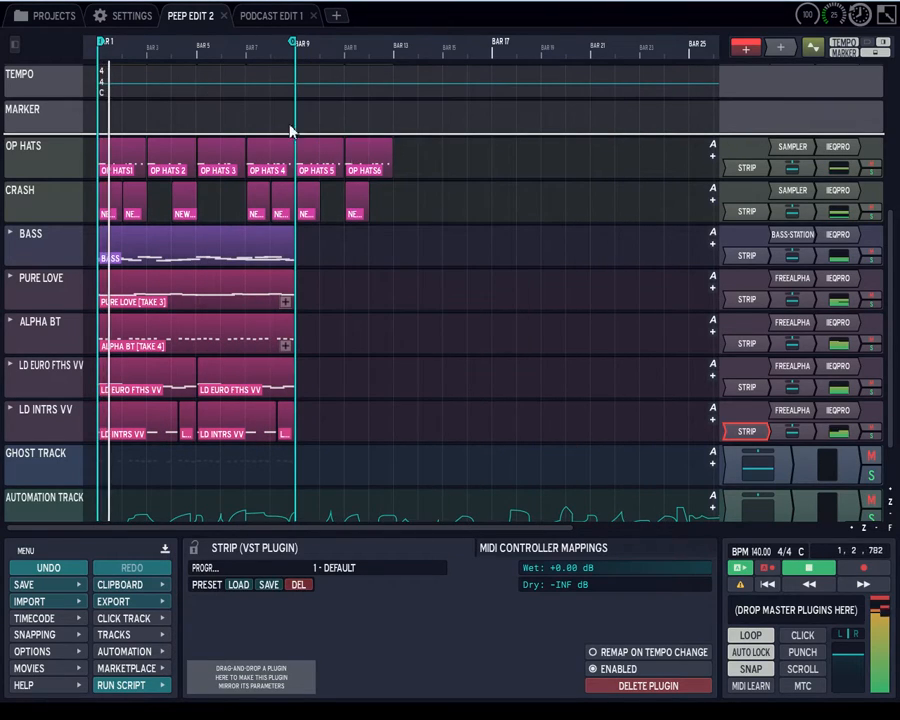
Step: Stop playback and set the ducking channel knob in the ALPHA BT STRIP plugin to 18
click(872, 300)
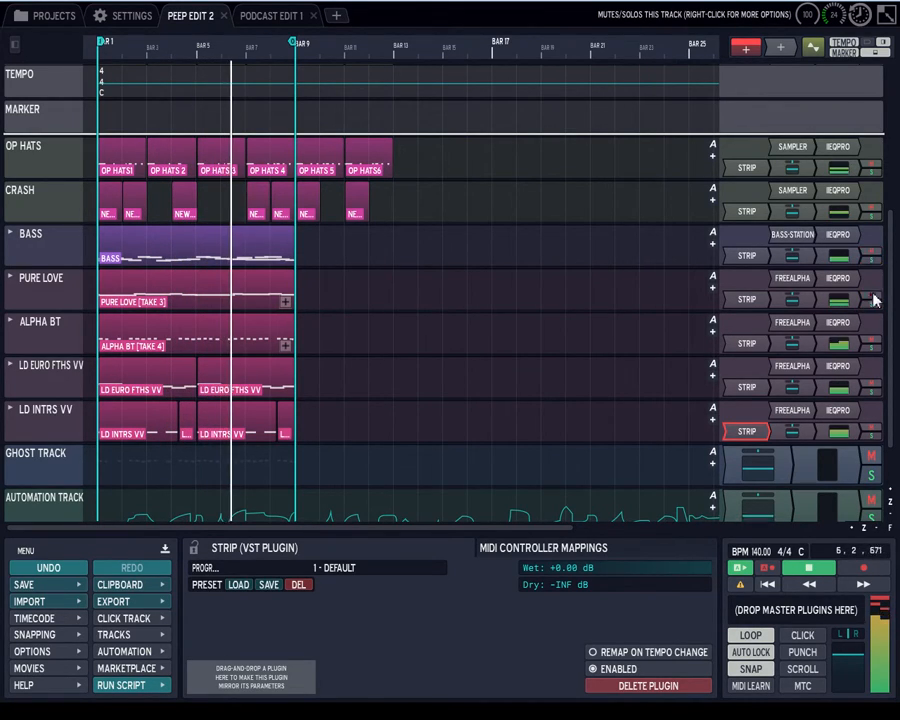
click(872, 343)
click(816, 568)
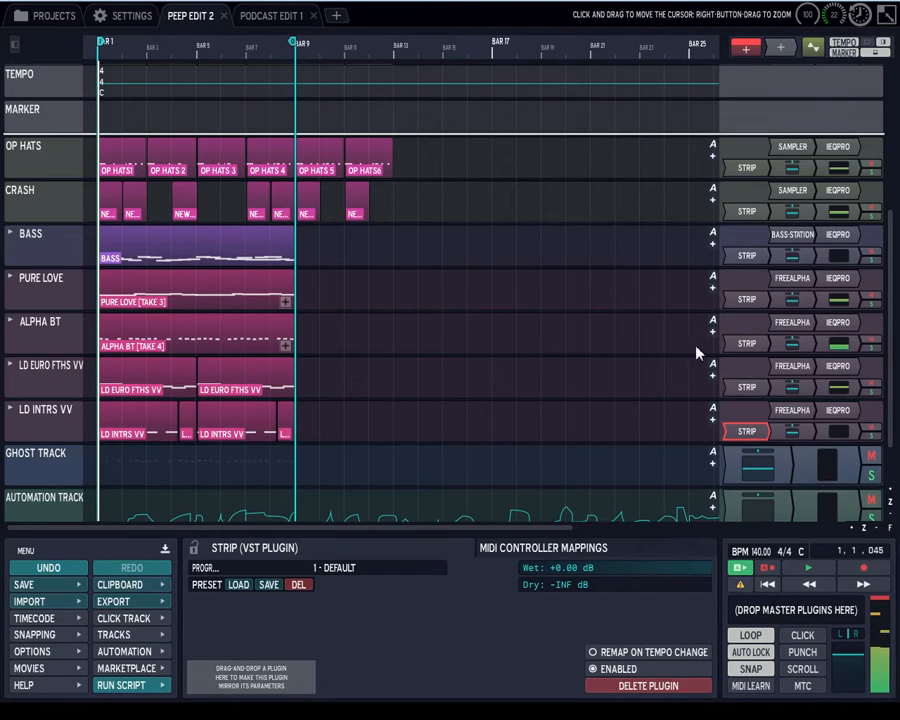
double_click(744, 344)
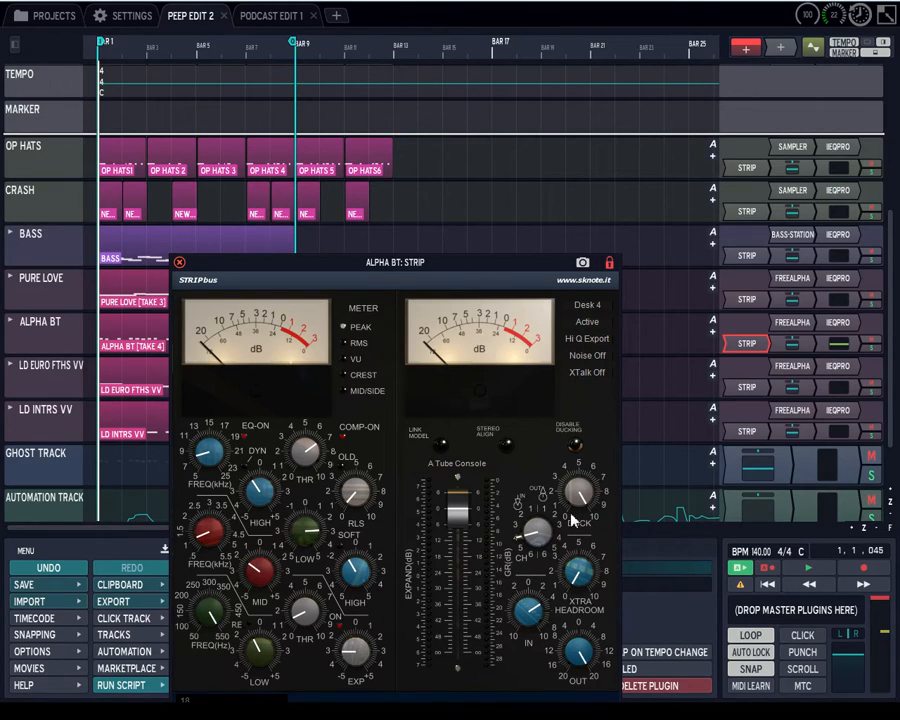
Step: Change the ducking channel in the PURE LOVE STRIP plugin and set its DUCK amount to 46 while the loop plays
double_click(746, 302)
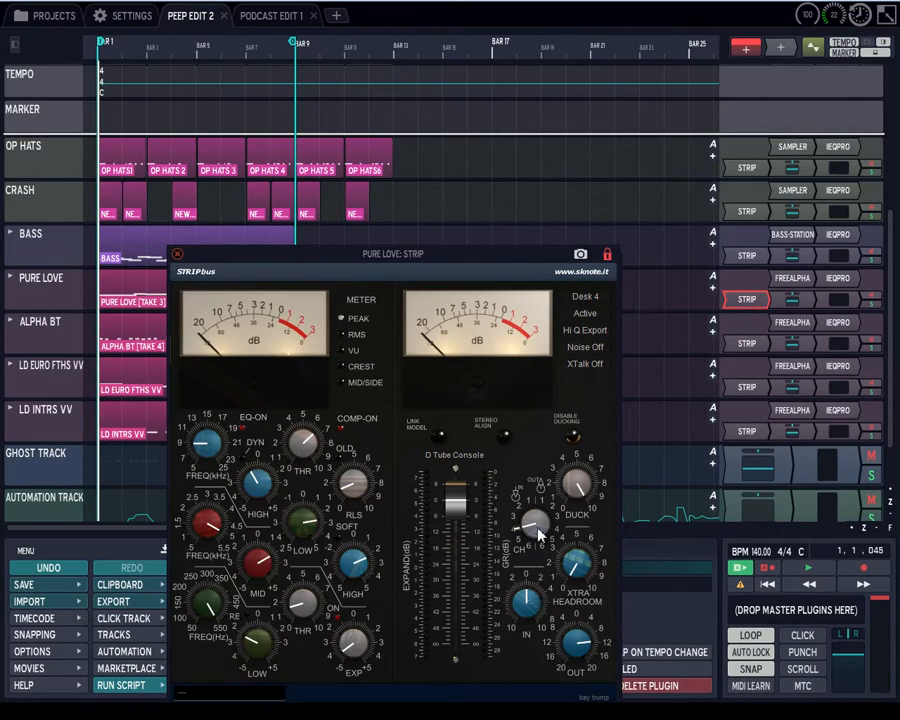
drag(538, 527, 533, 510)
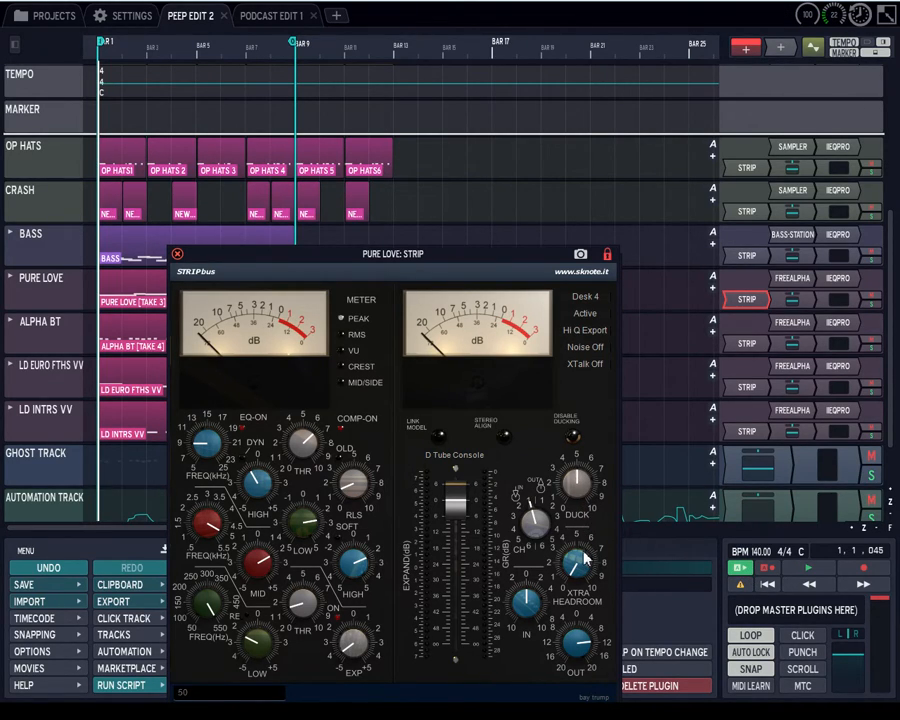
click(801, 570)
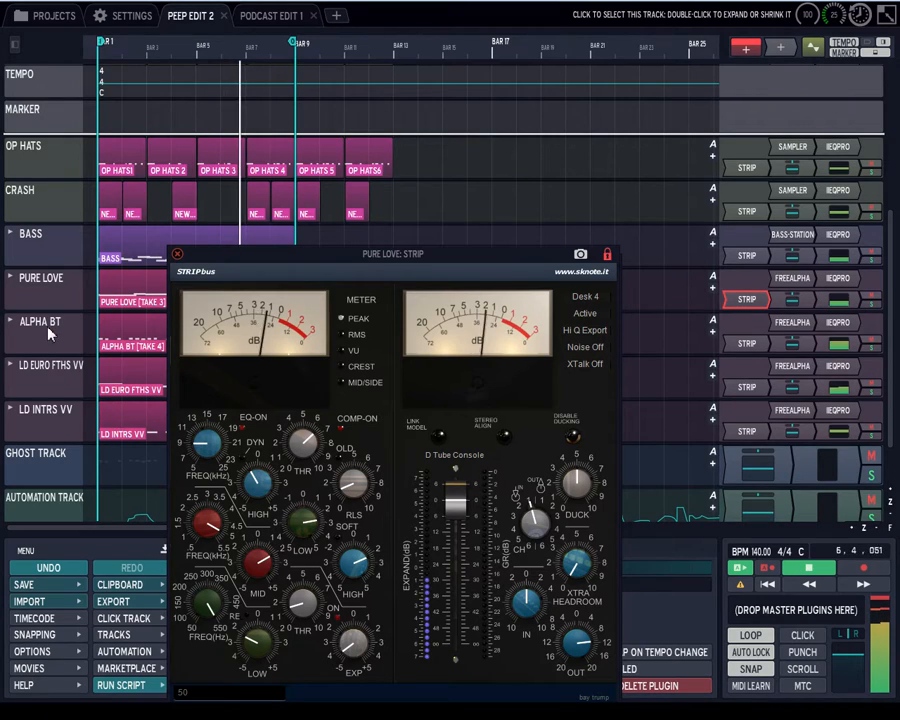
click(626, 338)
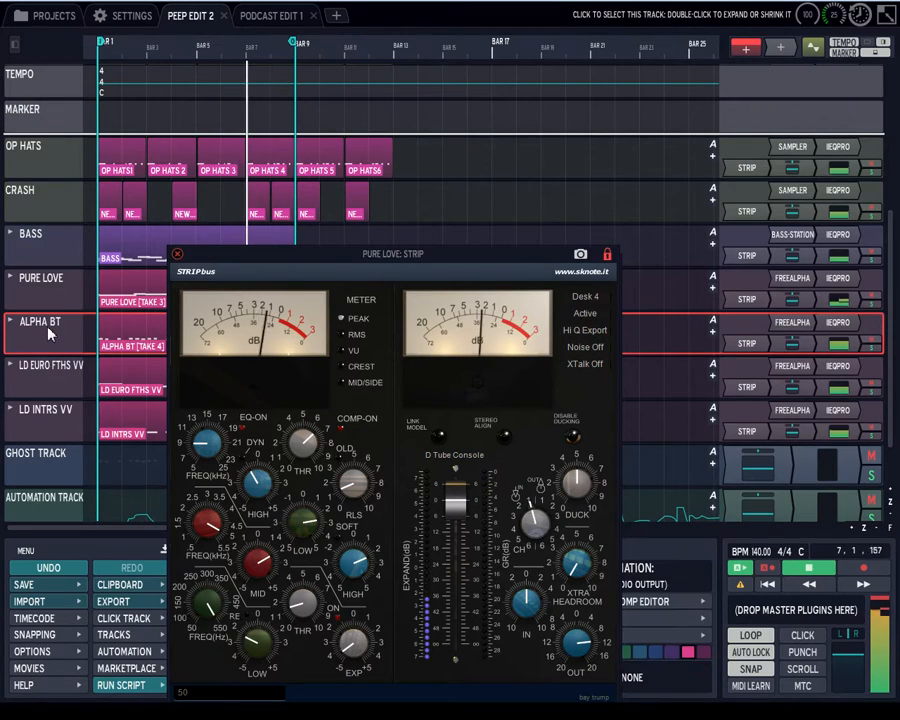
click(763, 347)
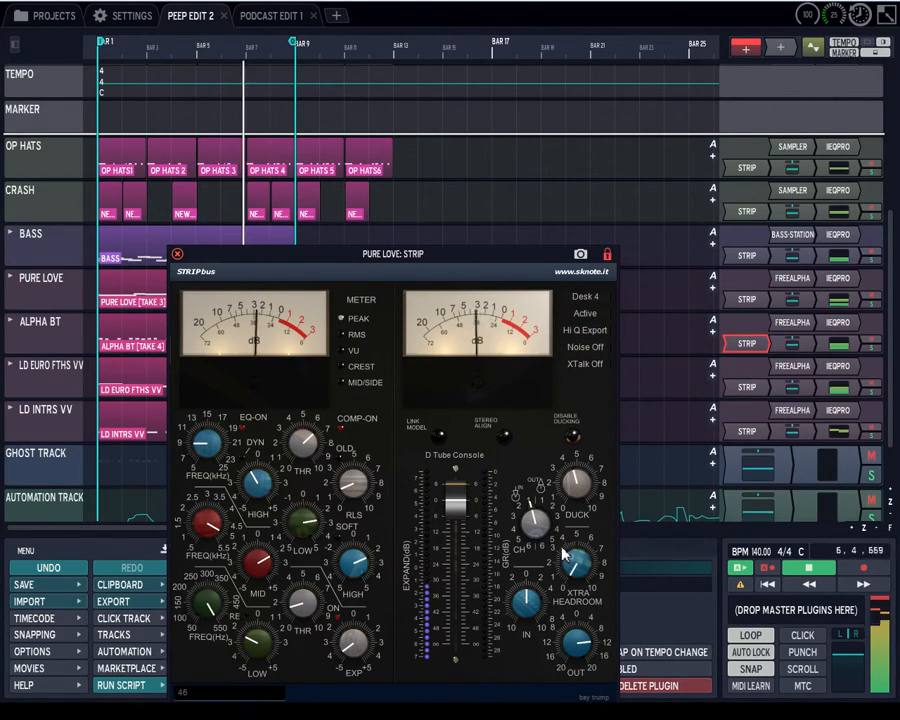
click(177, 254)
Step: Solo LD EURO FTHS VV and ALPHA BT in turn to audition them, and return to the full mix
click(871, 393)
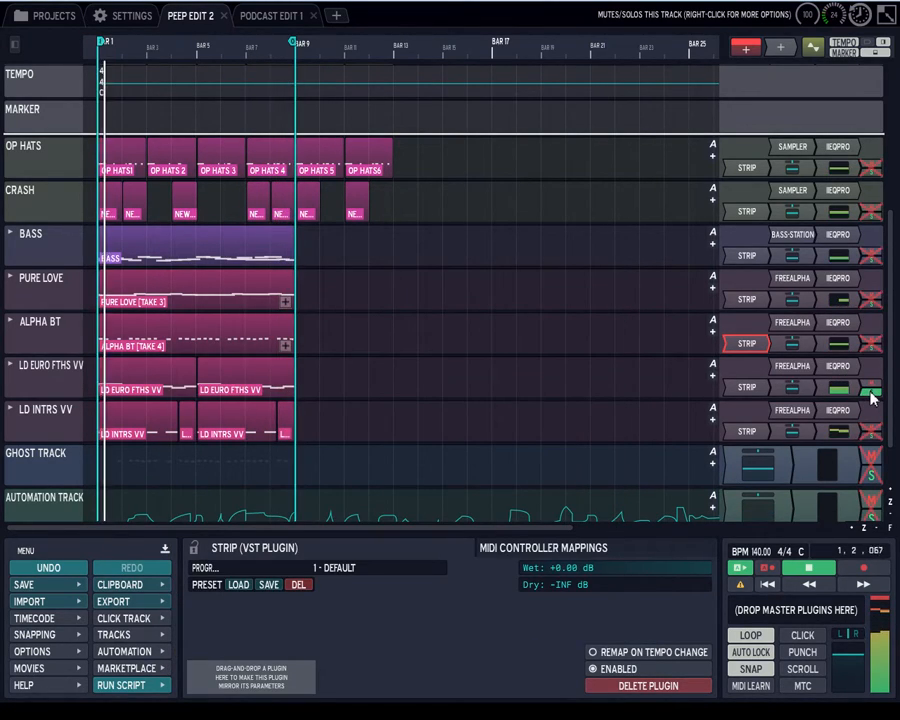
click(871, 348)
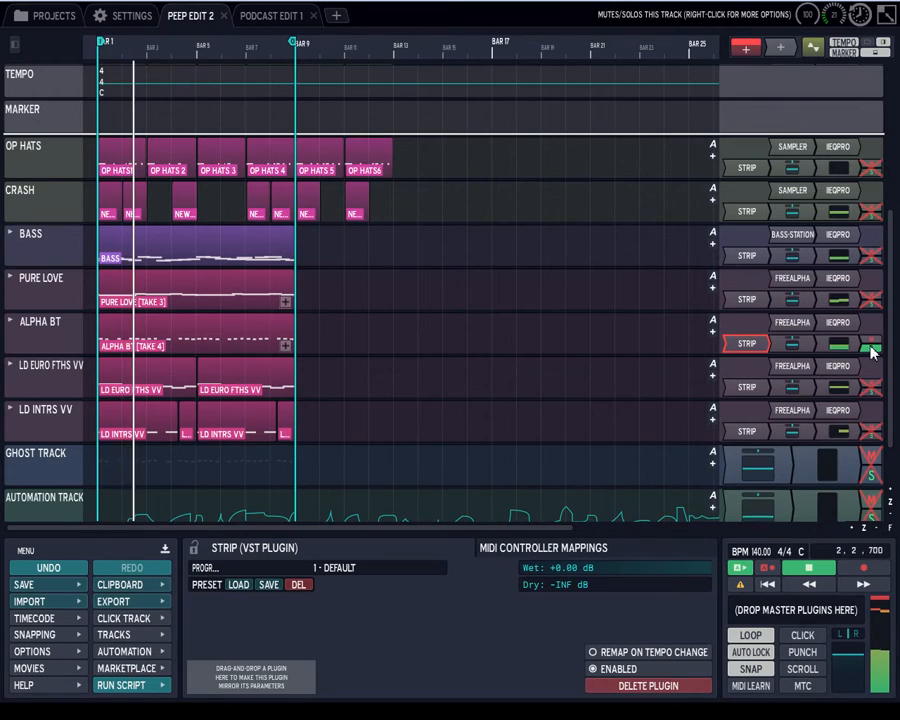
click(871, 349)
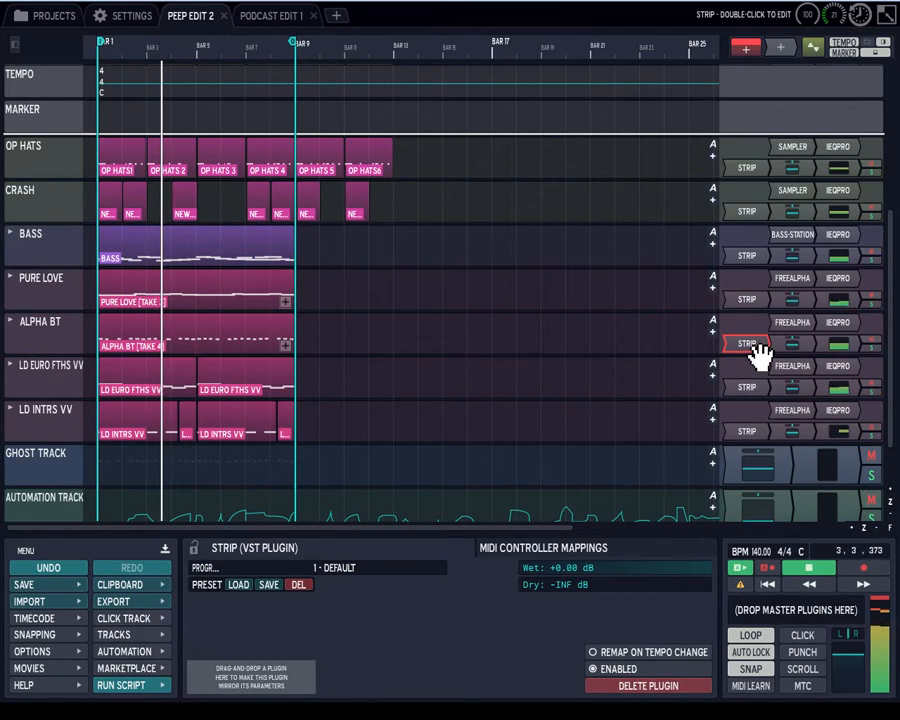
Step: Recheck the ducking settings in the ALPHA BT and PURE LOVE STRIP plugins and close both windows
double_click(744, 344)
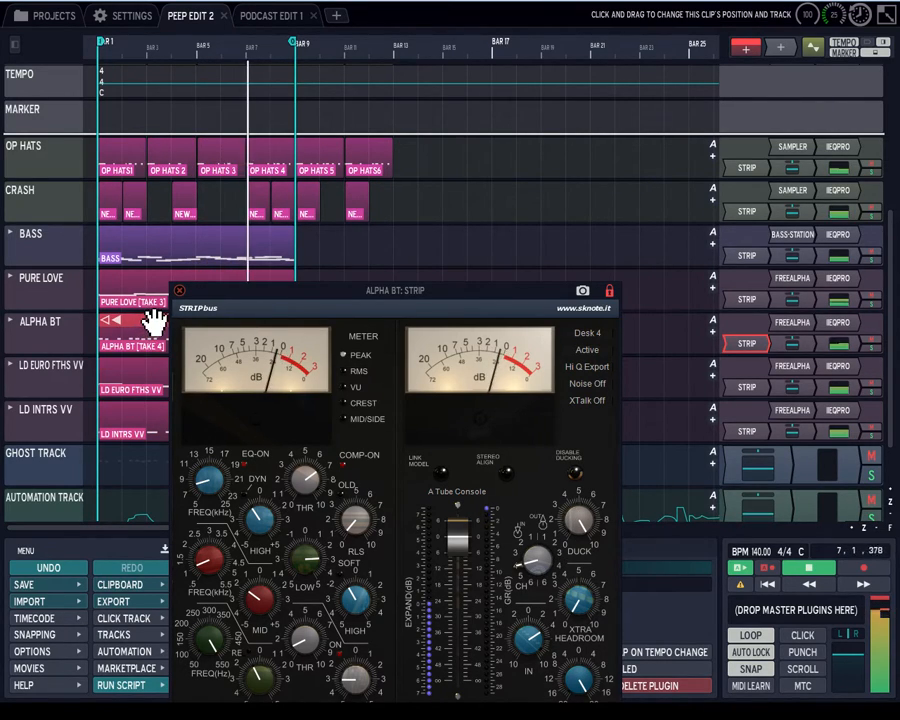
click(179, 291)
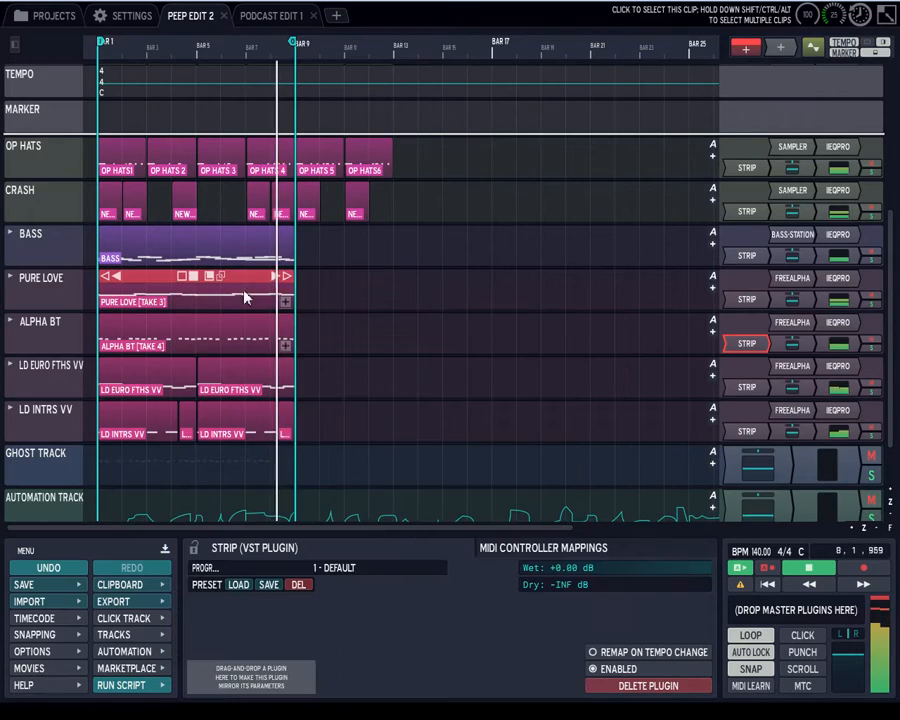
double_click(750, 301)
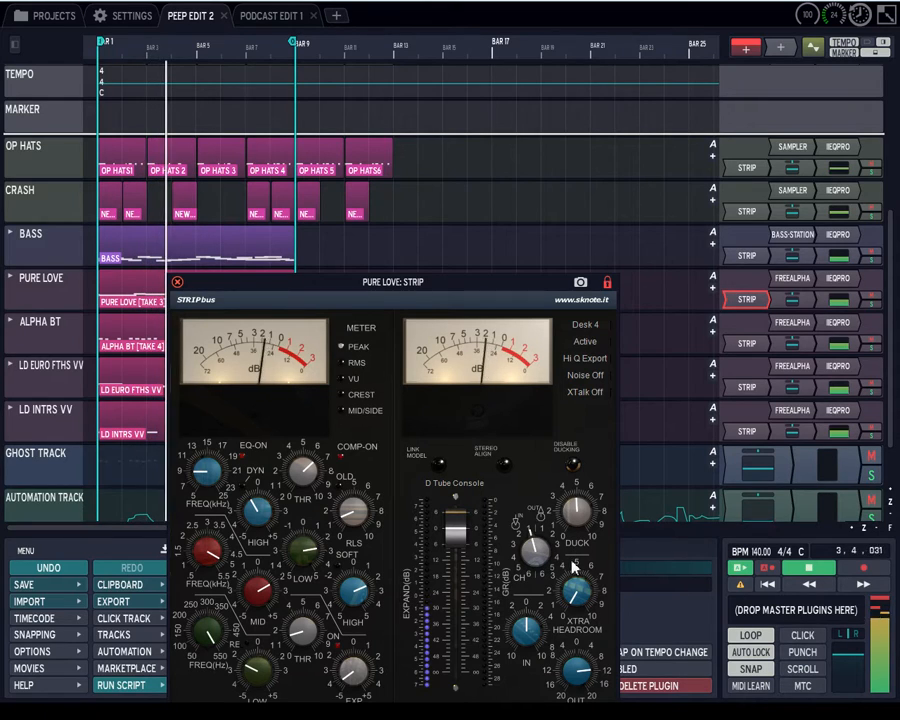
click(177, 283)
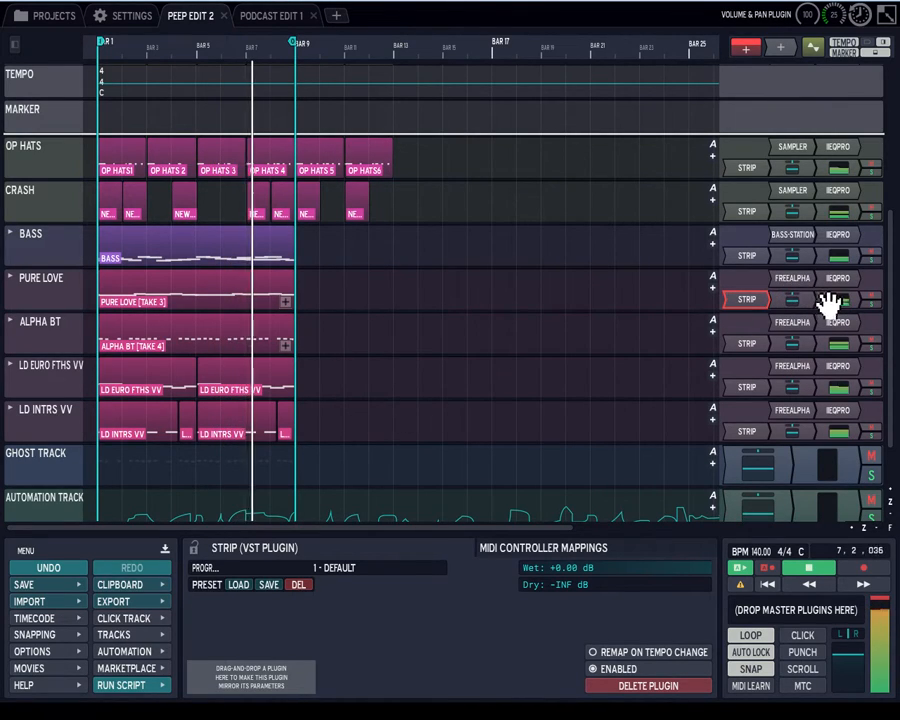
Step: Pan the PURE LOVE track left to -0.287
drag(796, 296, 679, 306)
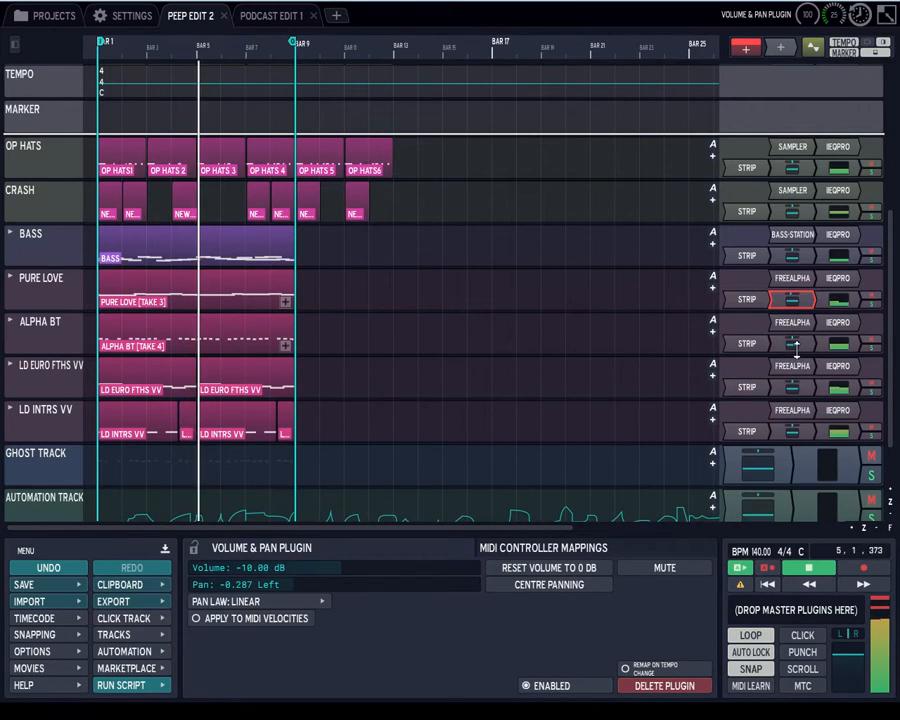
Step: Pan the ALPHA BT track right to +0.259, LD EURO FTHS VV right to about +0.278 and LD INTRS VV left to -0.193
drag(793, 342, 762, 304)
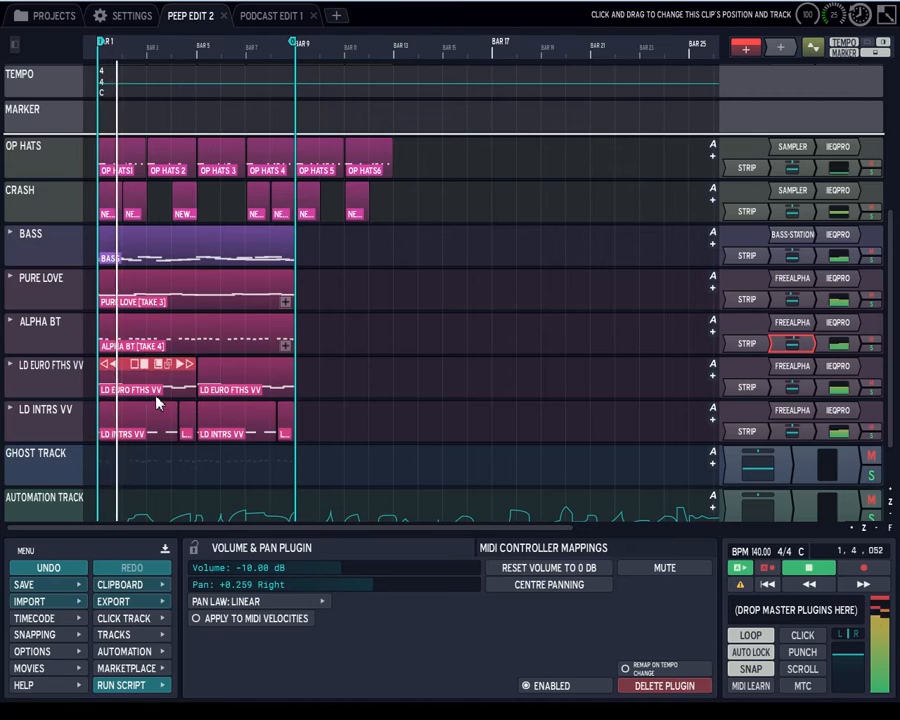
click(796, 386)
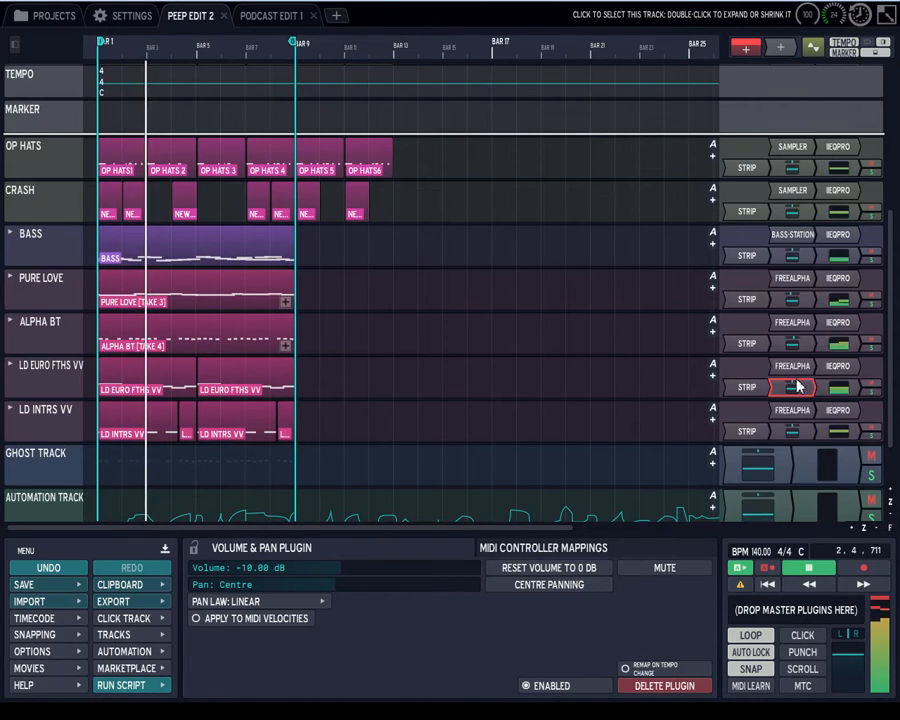
drag(796, 386, 681, 394)
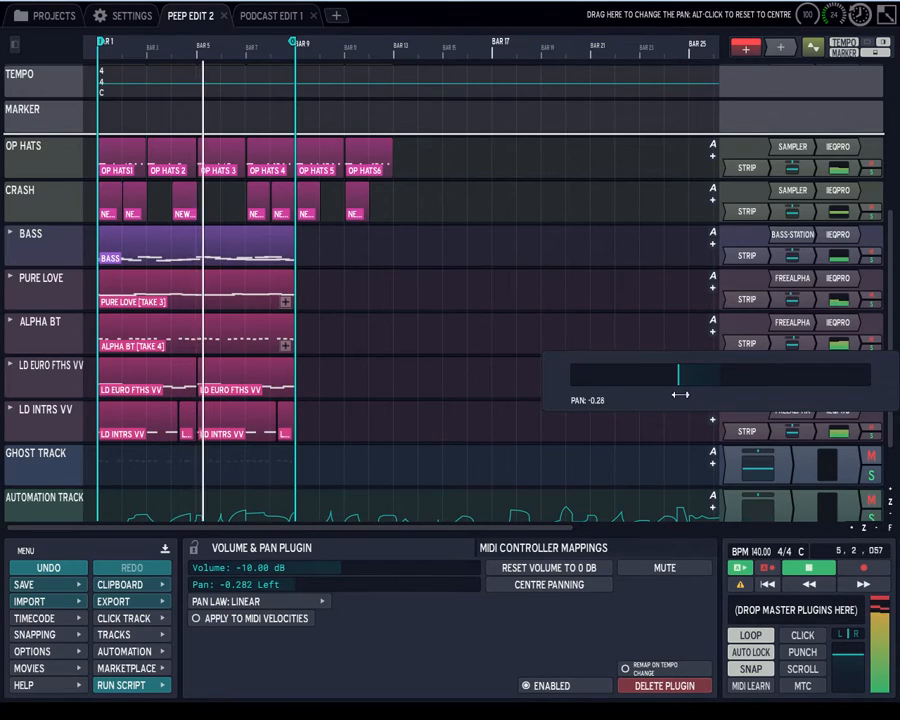
drag(692, 382, 757, 347)
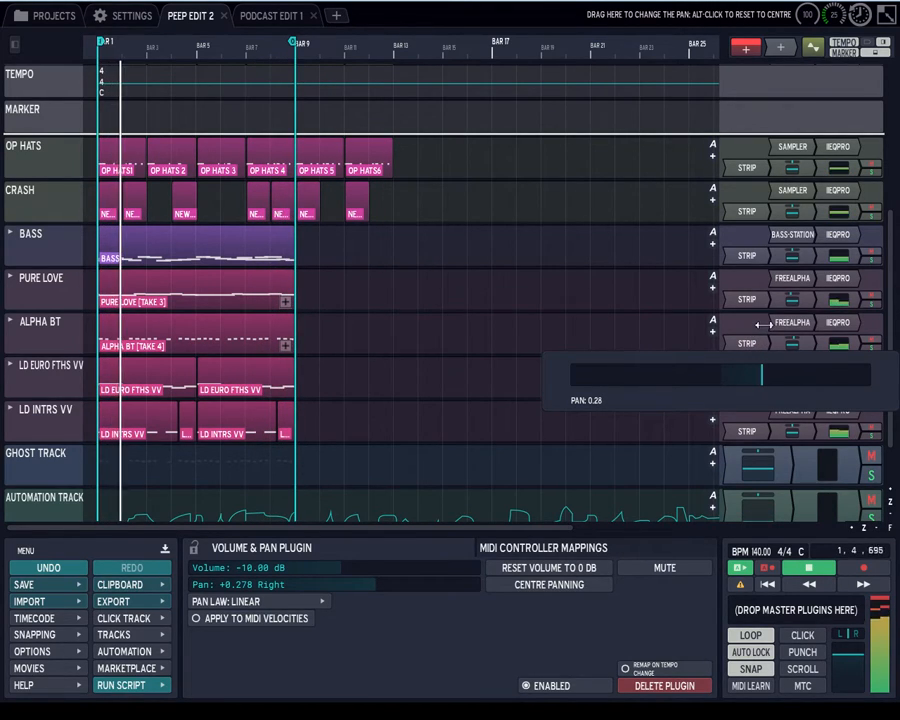
drag(763, 316, 767, 315)
drag(792, 387, 689, 409)
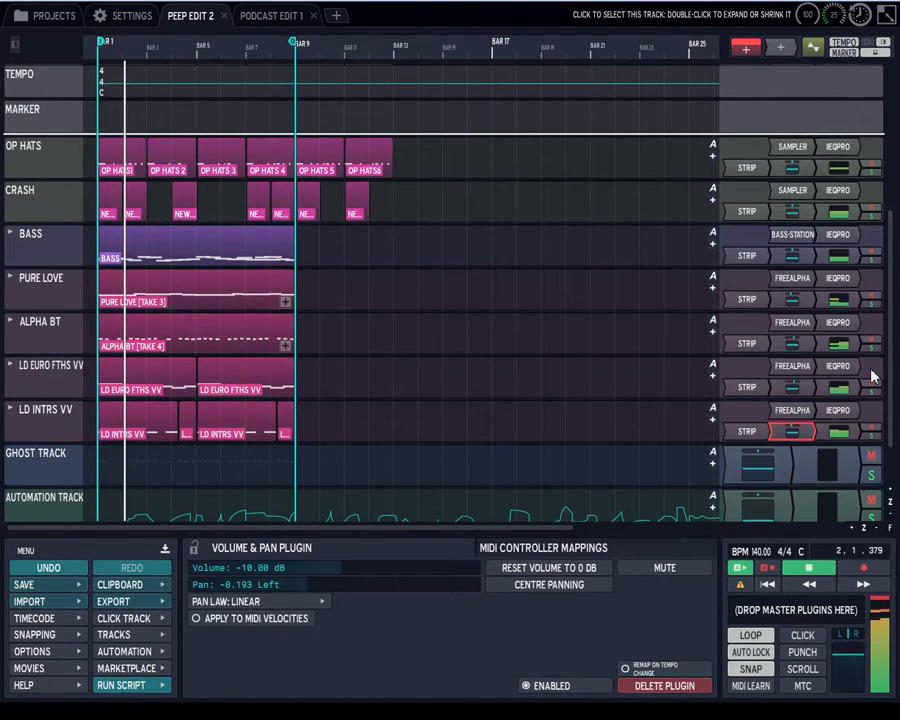
Step: Duplicate the SNARE FILL and SNARE tracks together
scroll(888, 376, up, 2)
drag(888, 376, 885, 272)
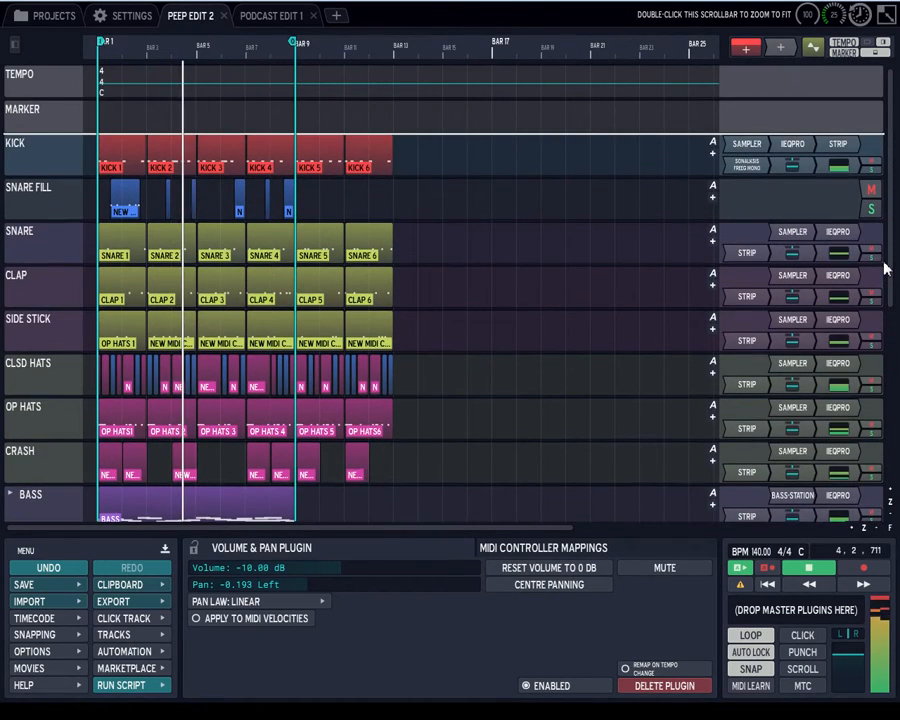
click(40, 234)
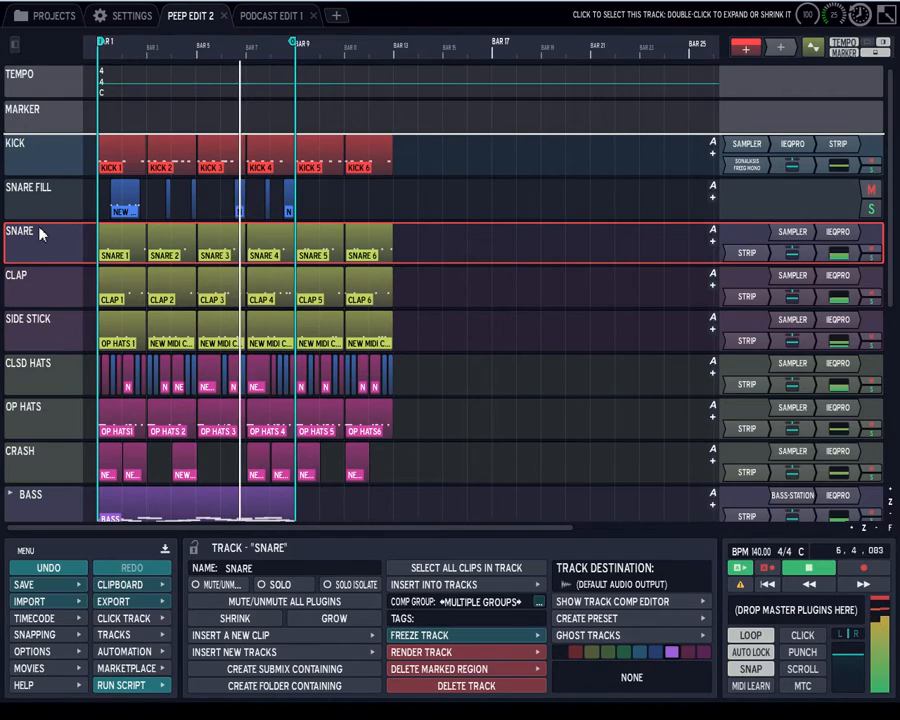
mouse_move(115, 243)
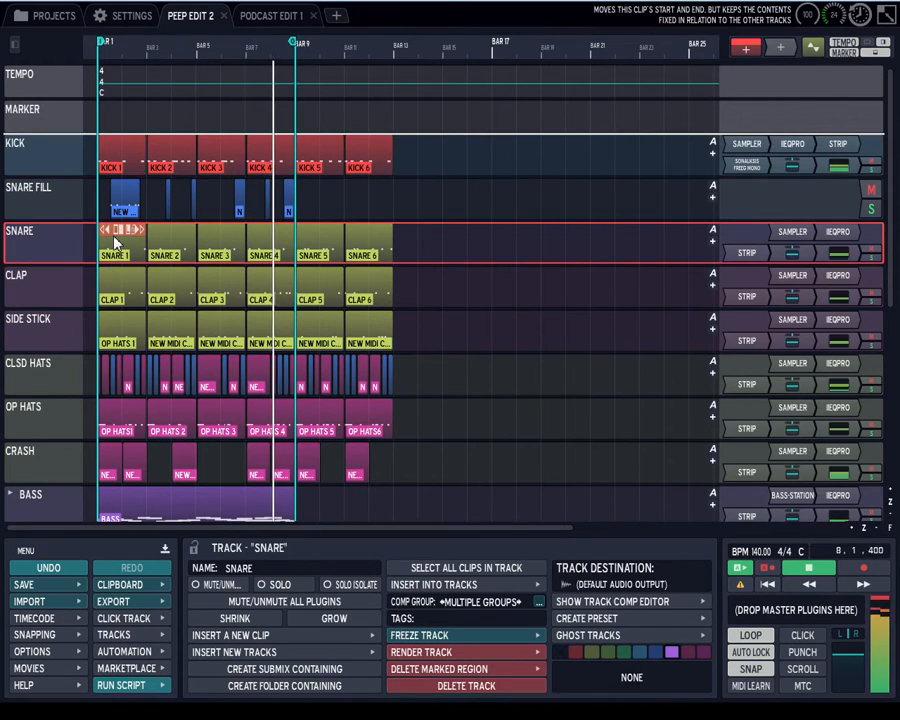
click(45, 197)
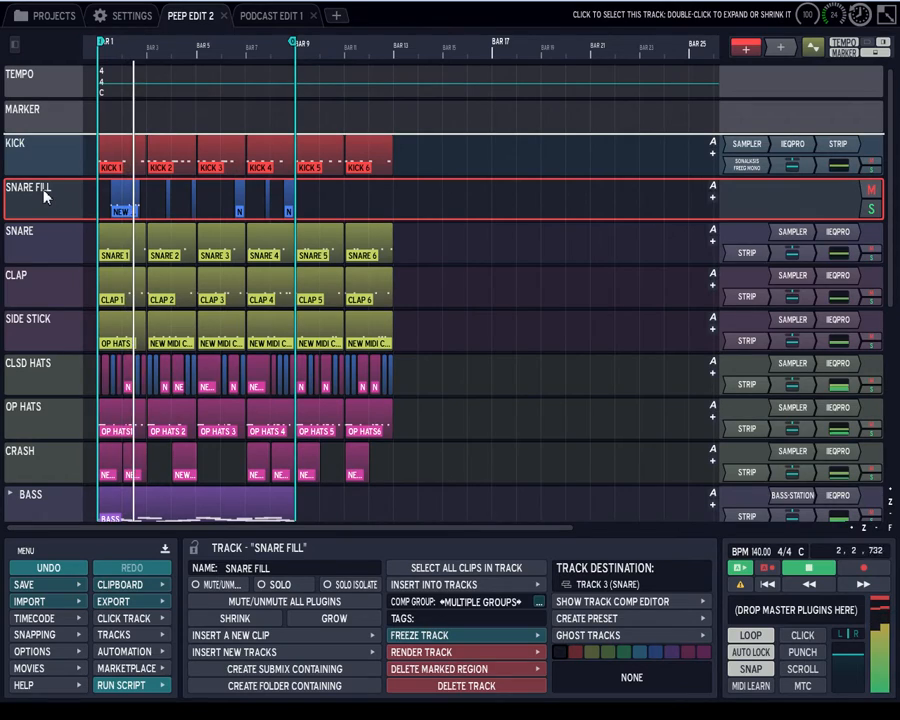
shift+click(27, 237)
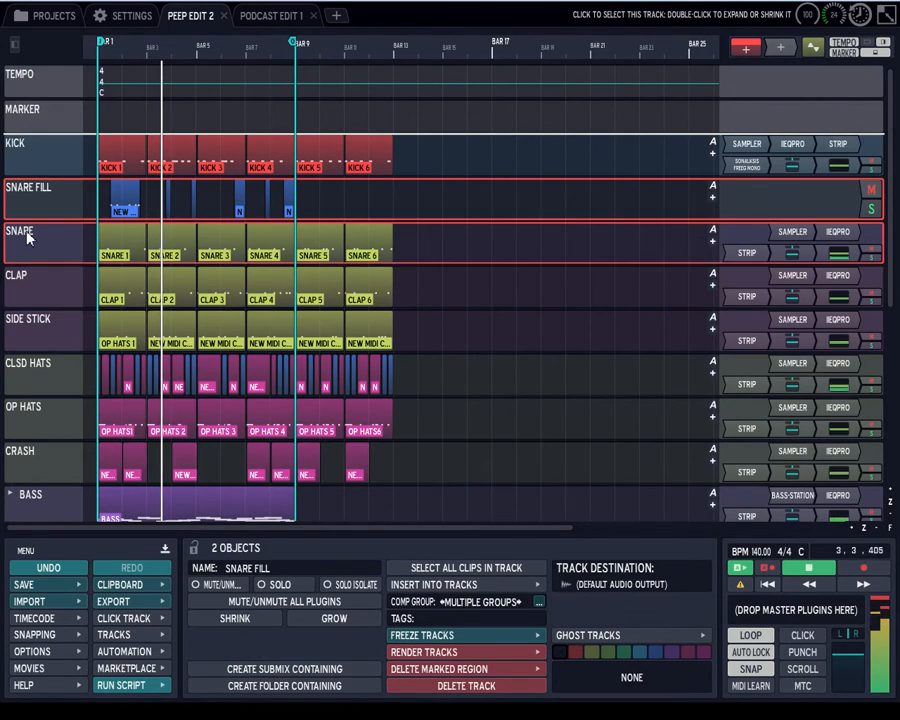
key(ctrl+d)
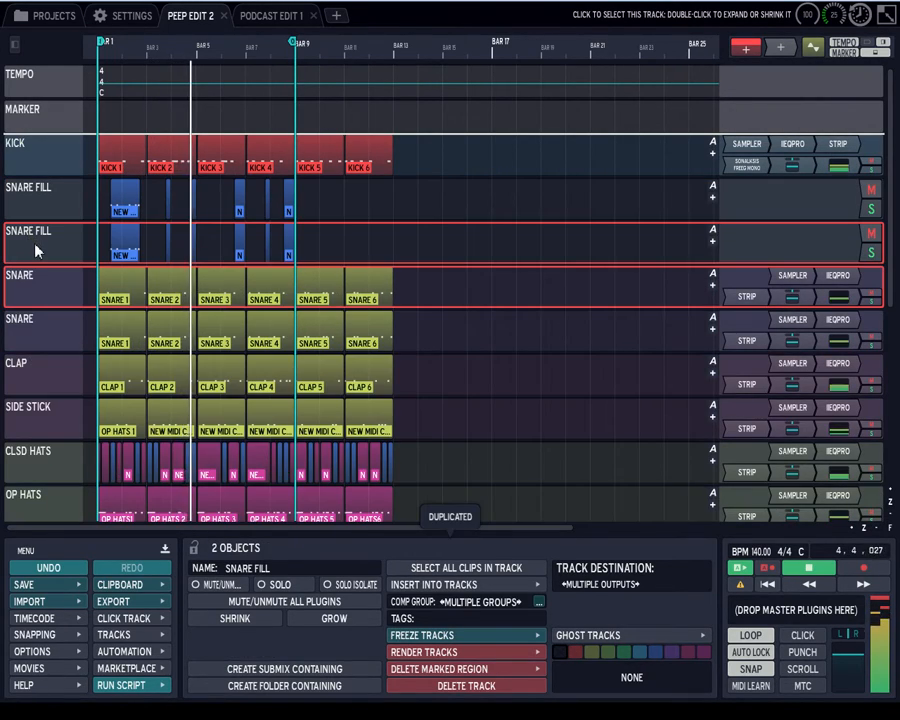
Step: Rename the upper of the two SNARE tracks as SNARE L
click(27, 285)
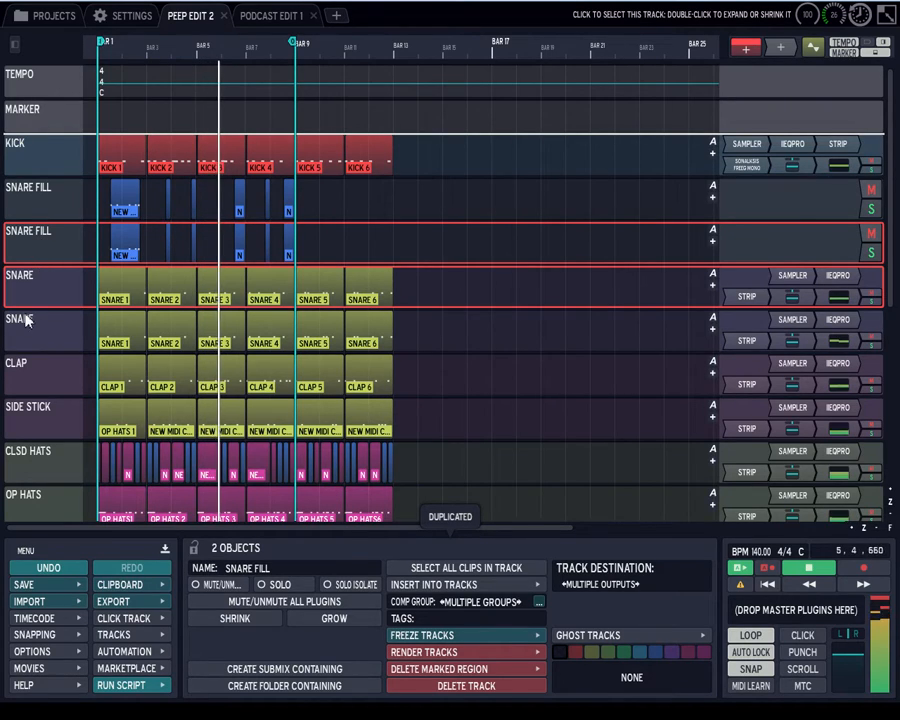
key(Down)
click(34, 238)
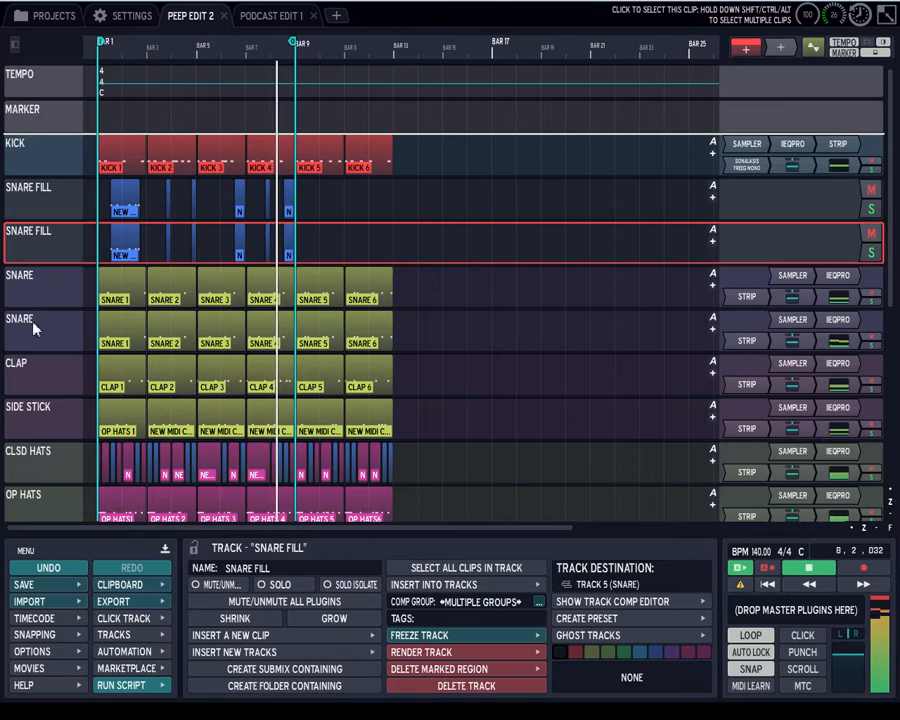
click(16, 283)
click(269, 570)
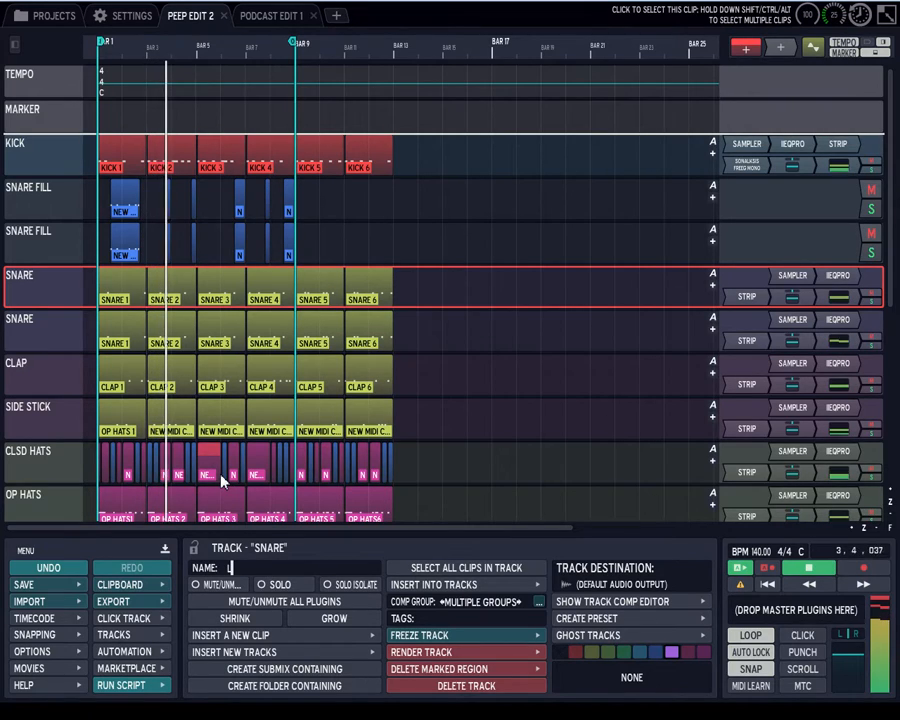
text(SNARE)
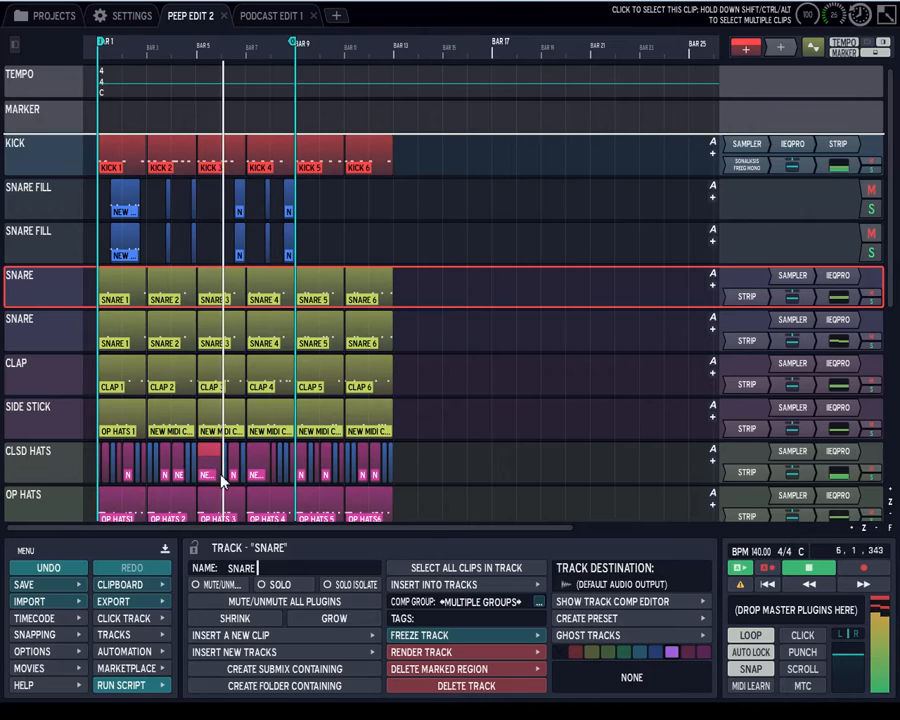
text( L)
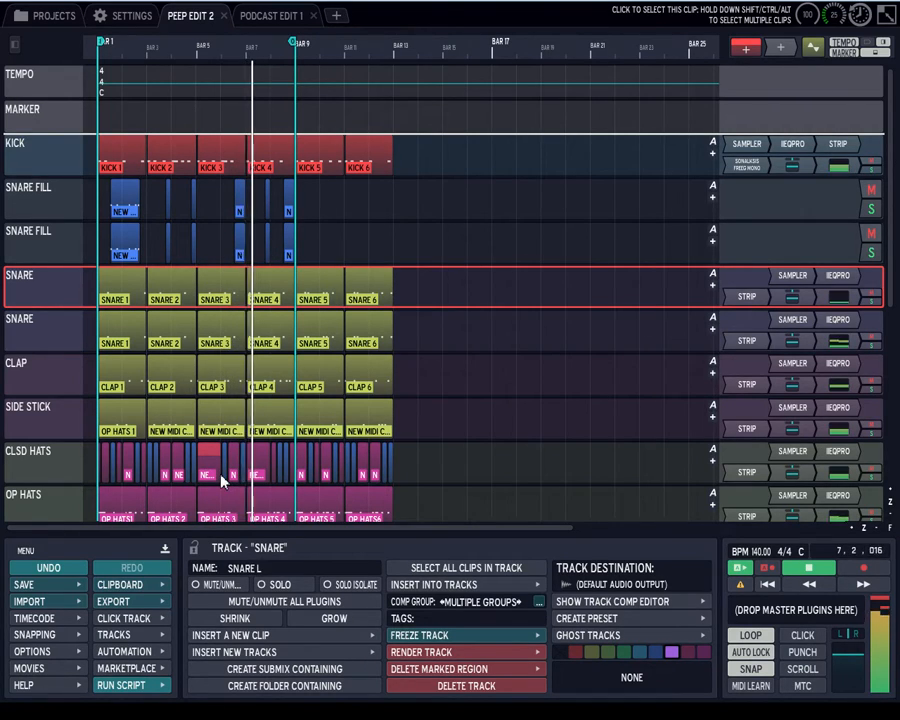
Step: Rename the remaining SNARE track as SNARE R, and pan SNARE L fully left and SNARE R to +1.000 right
click(36, 322)
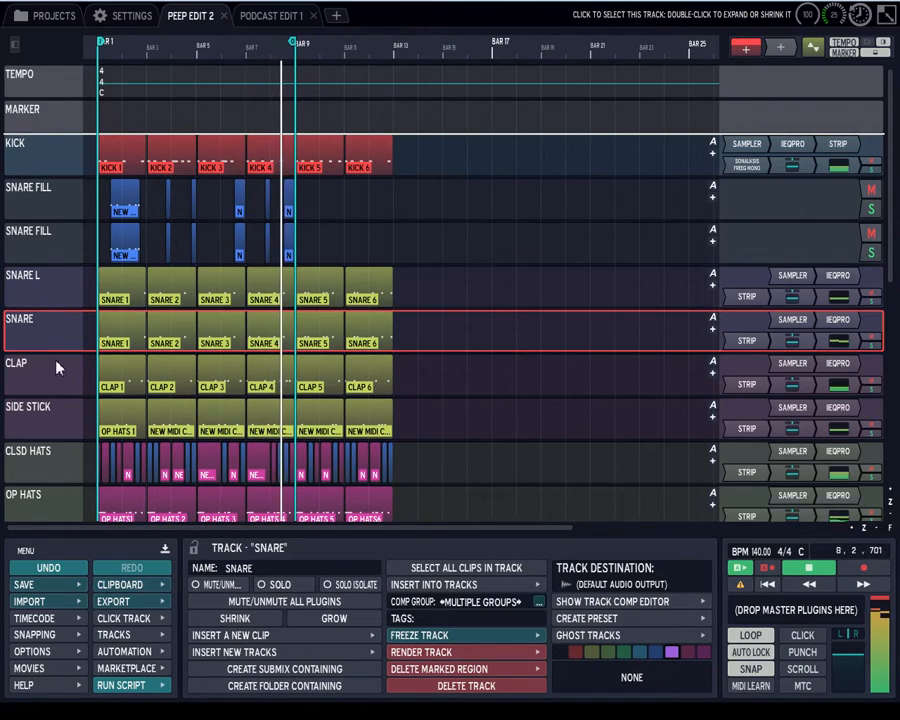
click(258, 566)
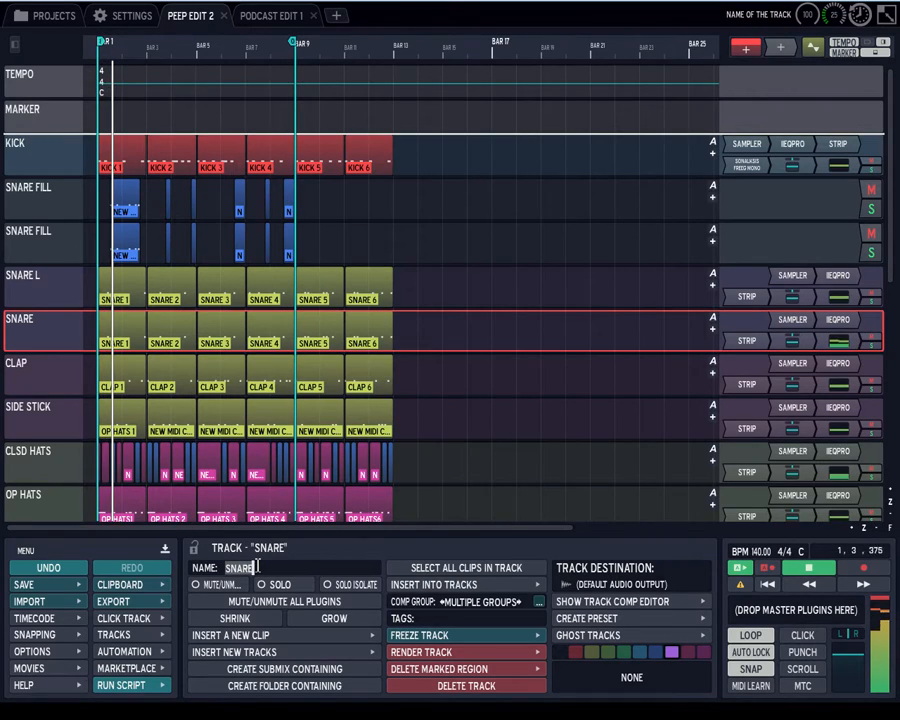
click(258, 566)
text(R)
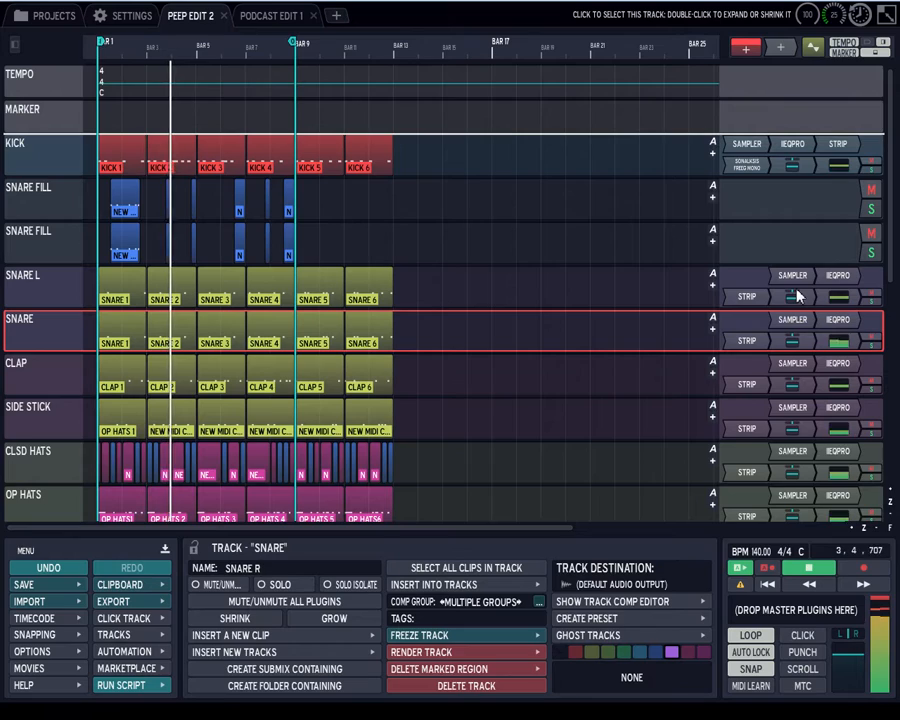
drag(796, 294, 490, 346)
drag(796, 337, 876, 332)
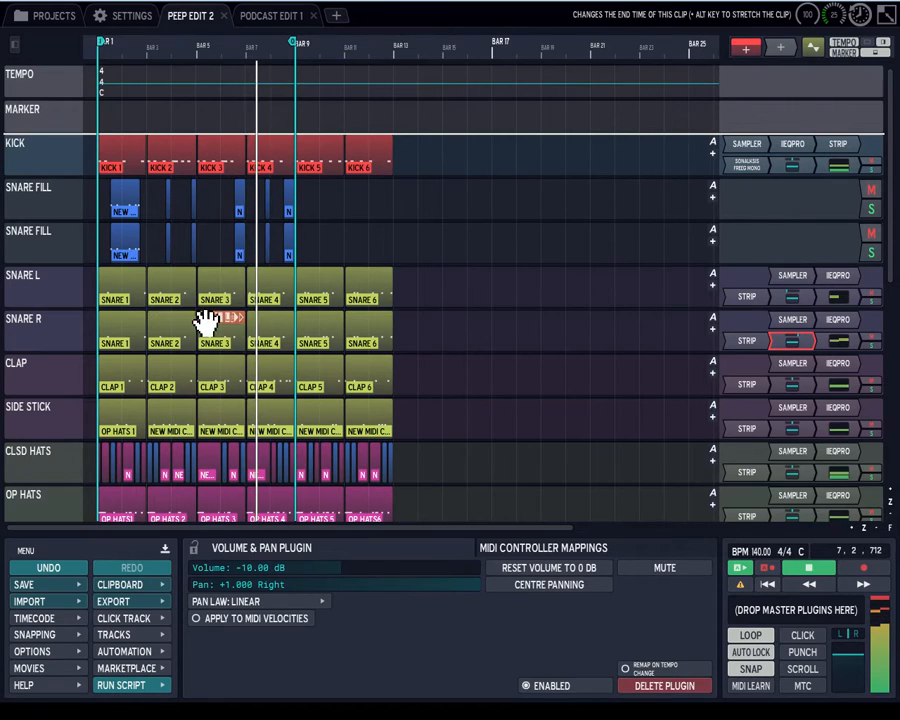
Step: Move the lower SNARE FILL track, which feeds SNARE L, above the other SNARE FILL track
click(23, 194)
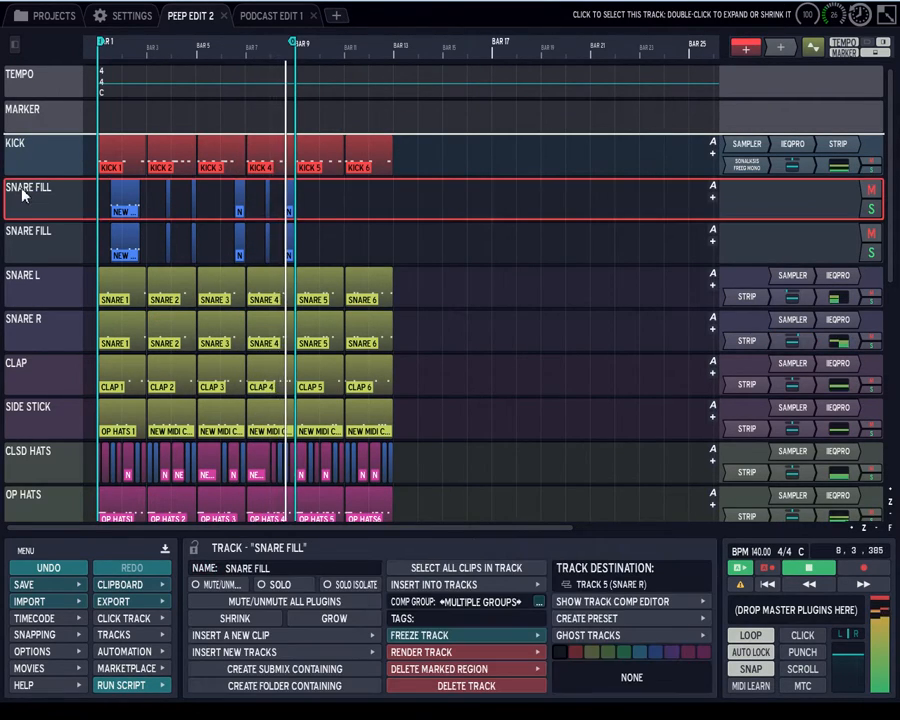
click(40, 240)
drag(40, 232, 48, 190)
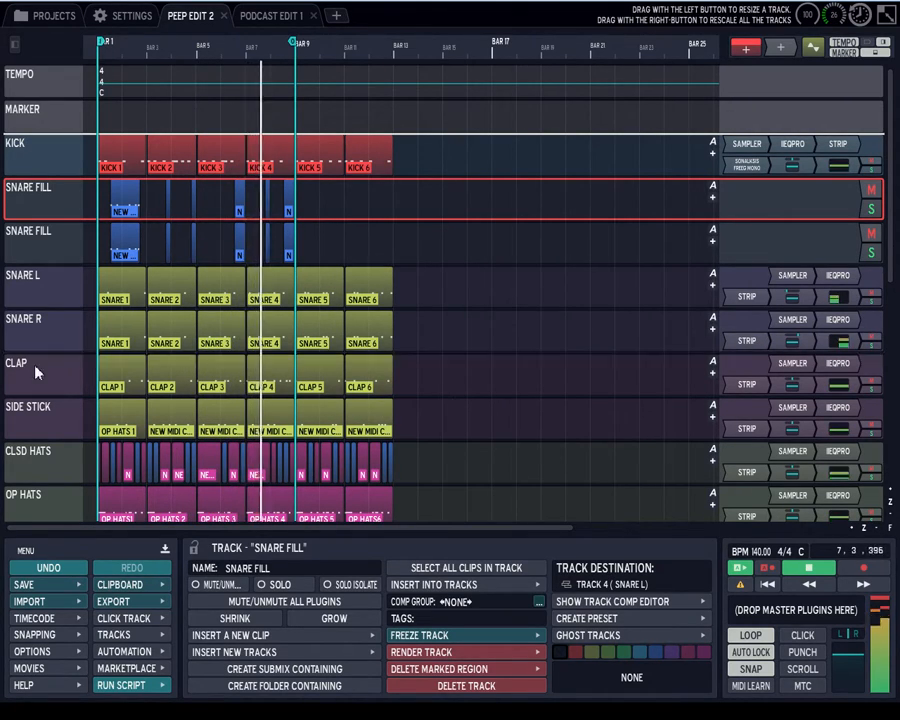
Step: Duplicate the KICK track and pan the upper one fully left and the lower one to +1.000 right
scroll(33, 366, down, 3)
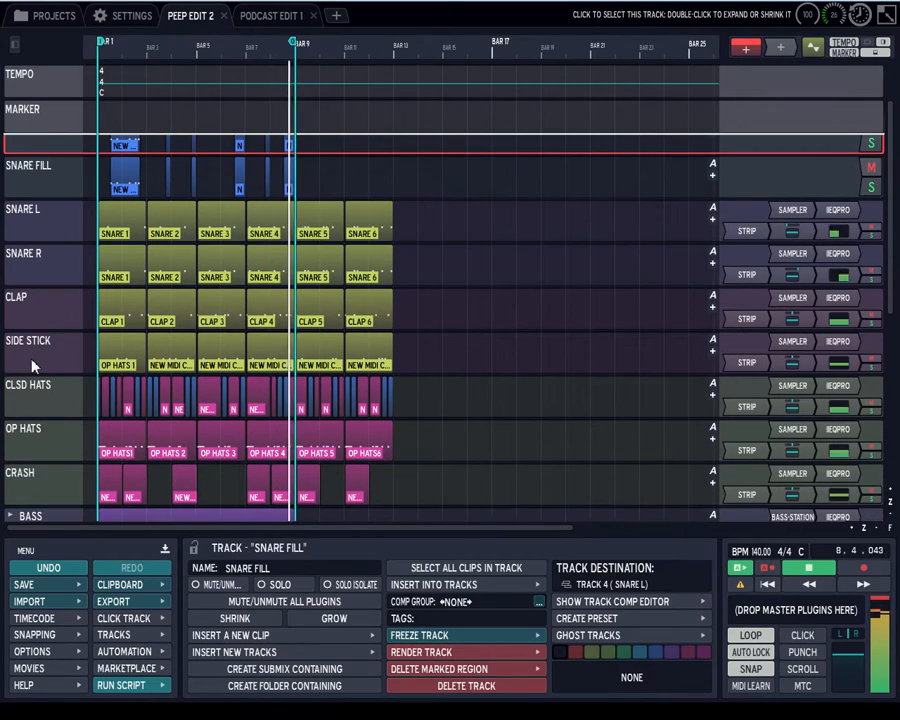
scroll(33, 366, up, 1)
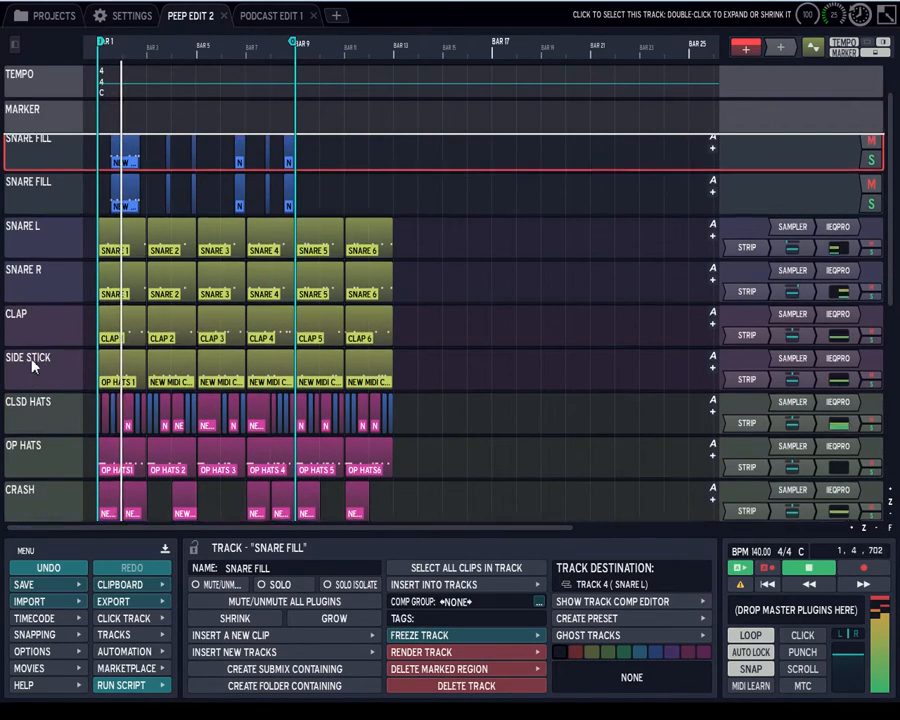
scroll(31, 366, up, 2)
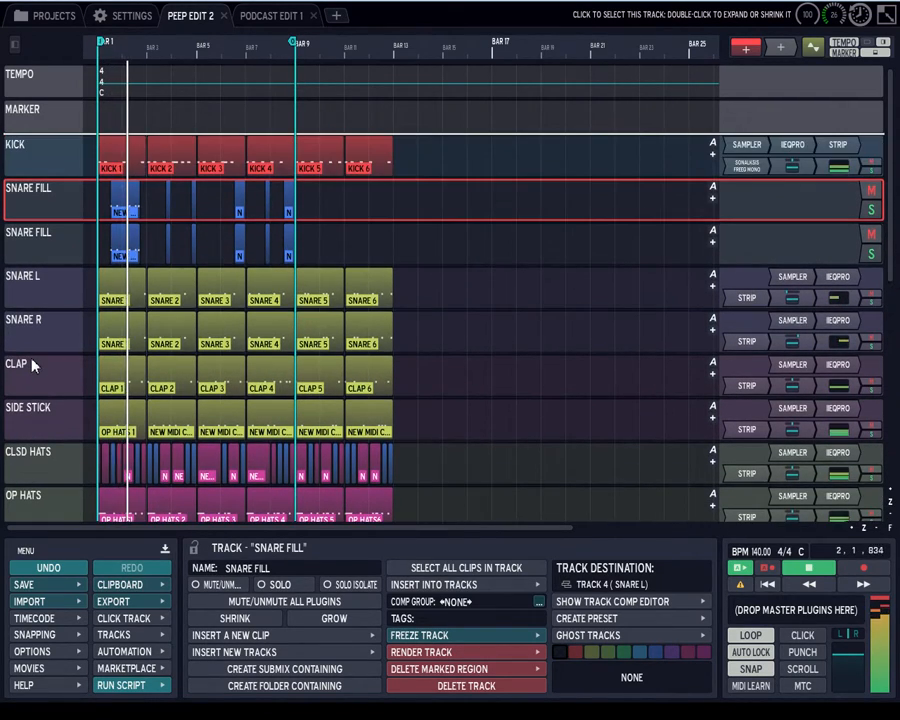
click(22, 150)
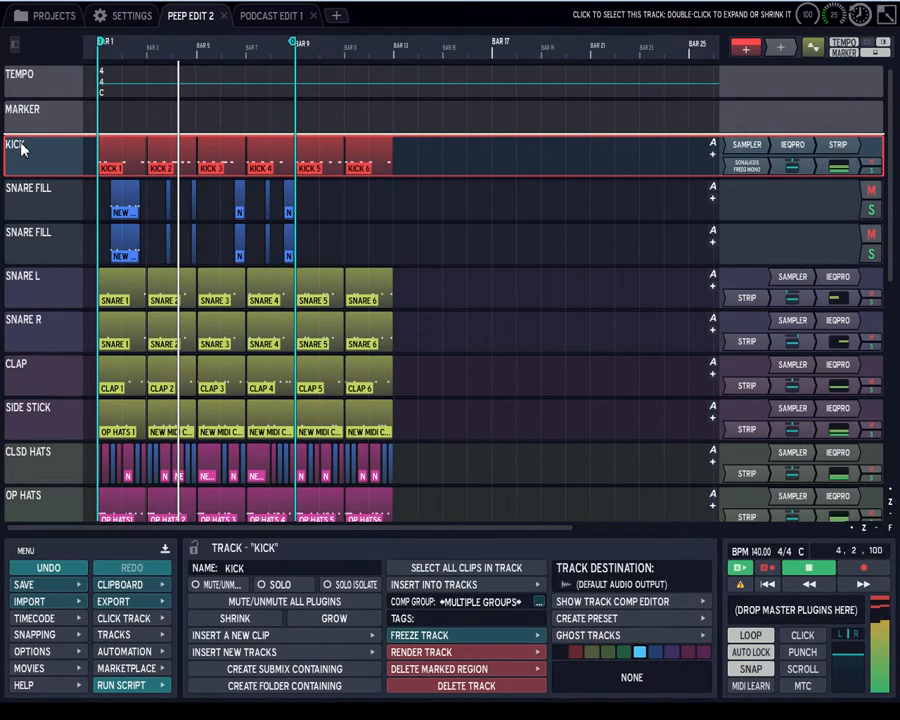
key(ctrl+d)
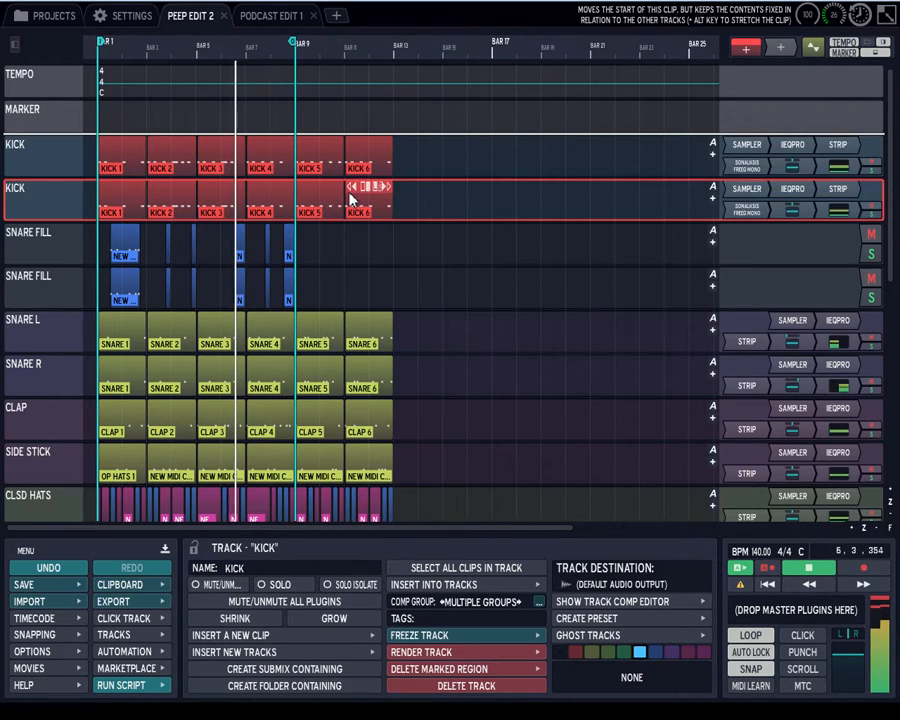
drag(790, 167, 886, 186)
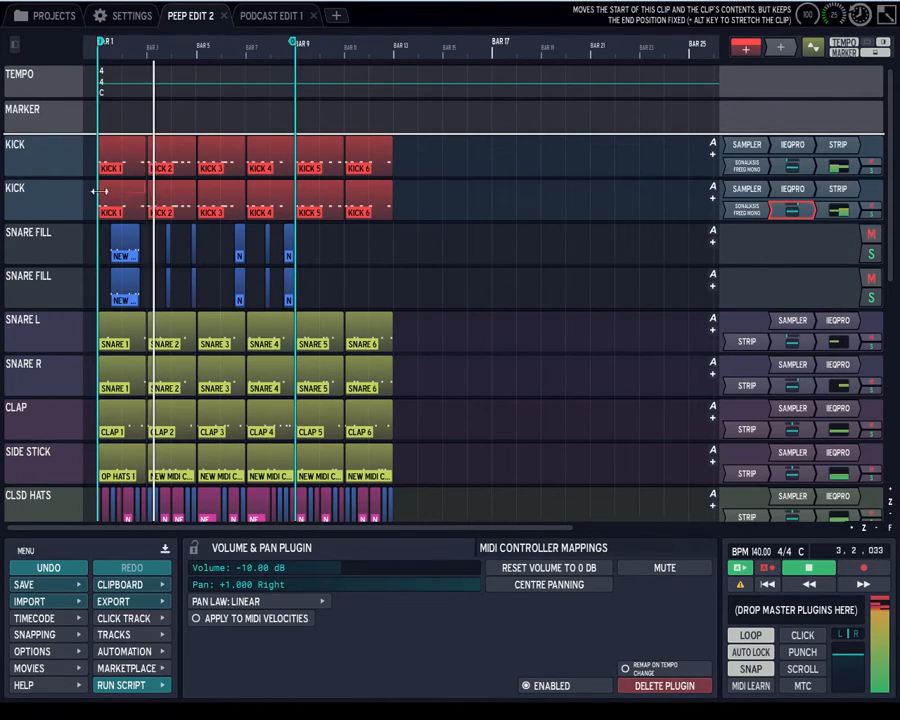
click(20, 155)
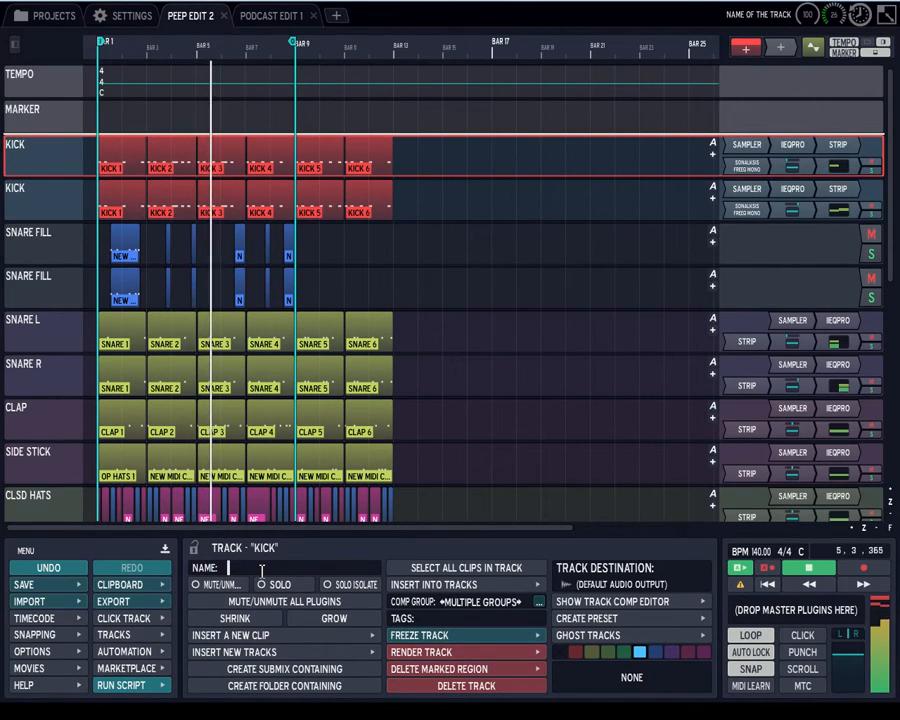
text(L)
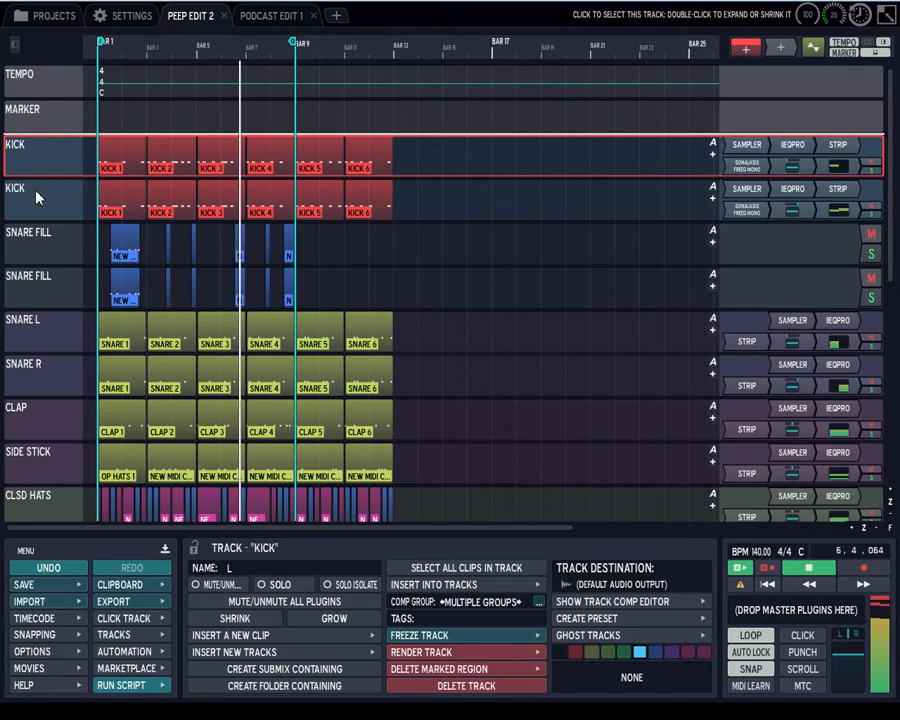
key(Return)
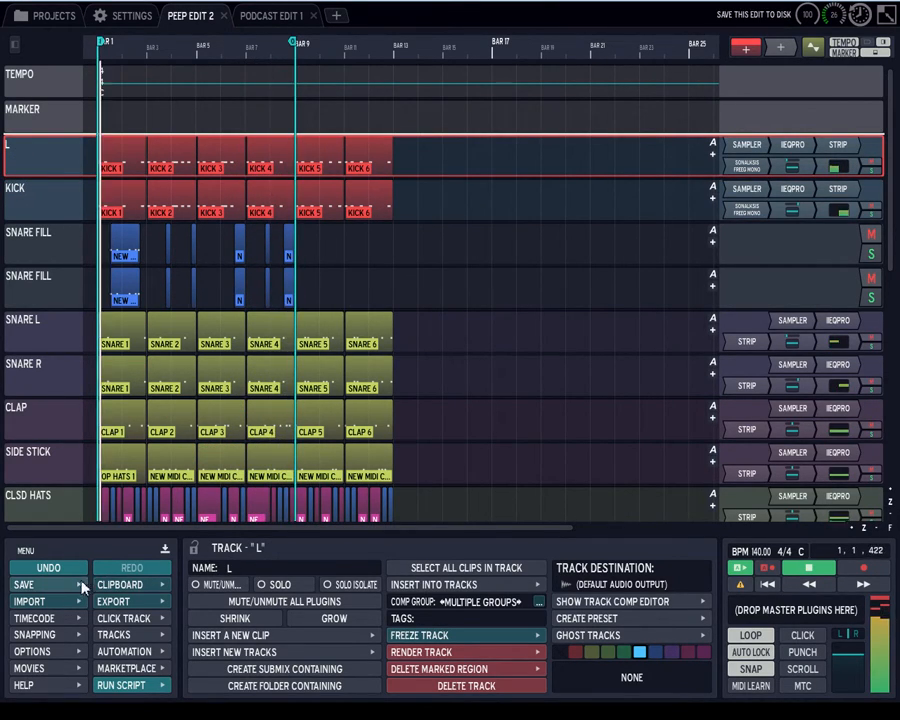
click(48, 567)
Step: Rename the upper KICK track as KICK L and the lower one as KICK R
click(244, 568)
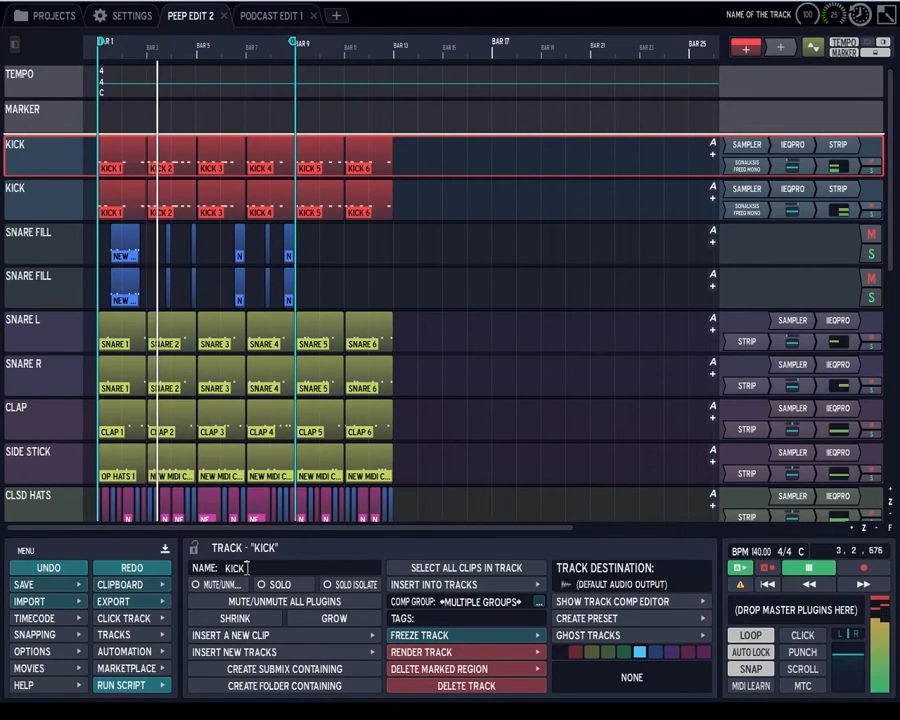
text(L)
click(25, 197)
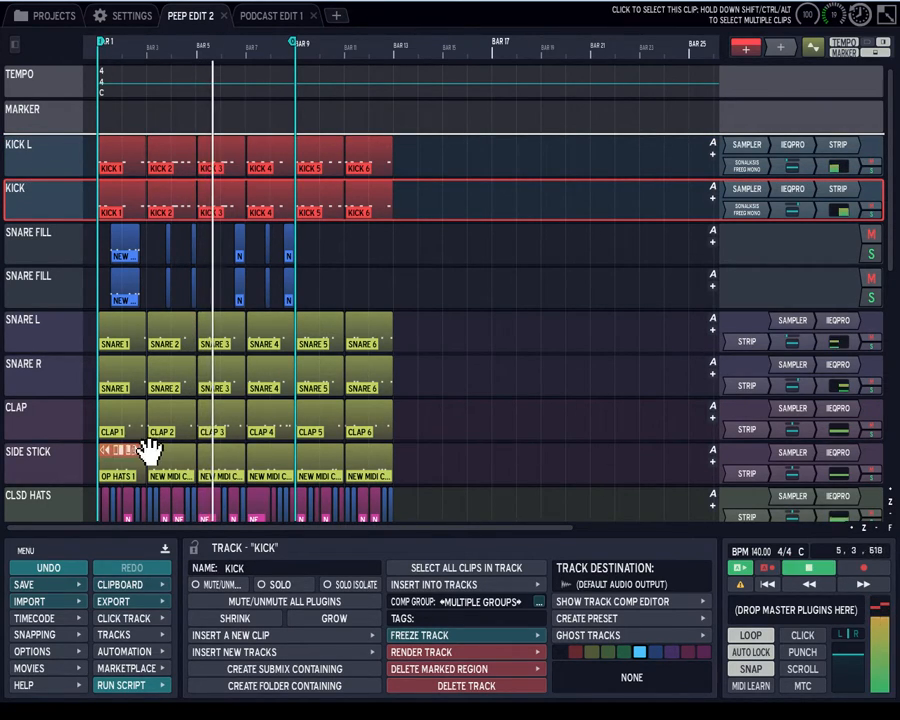
click(250, 569)
click(250, 569)
text(R)
click(22, 192)
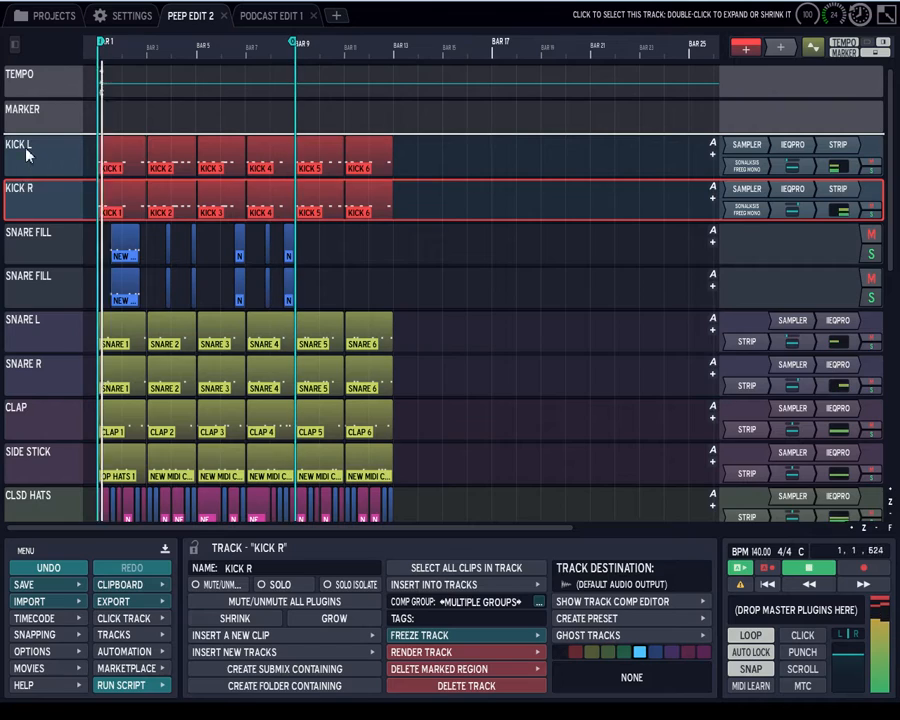
click(28, 152)
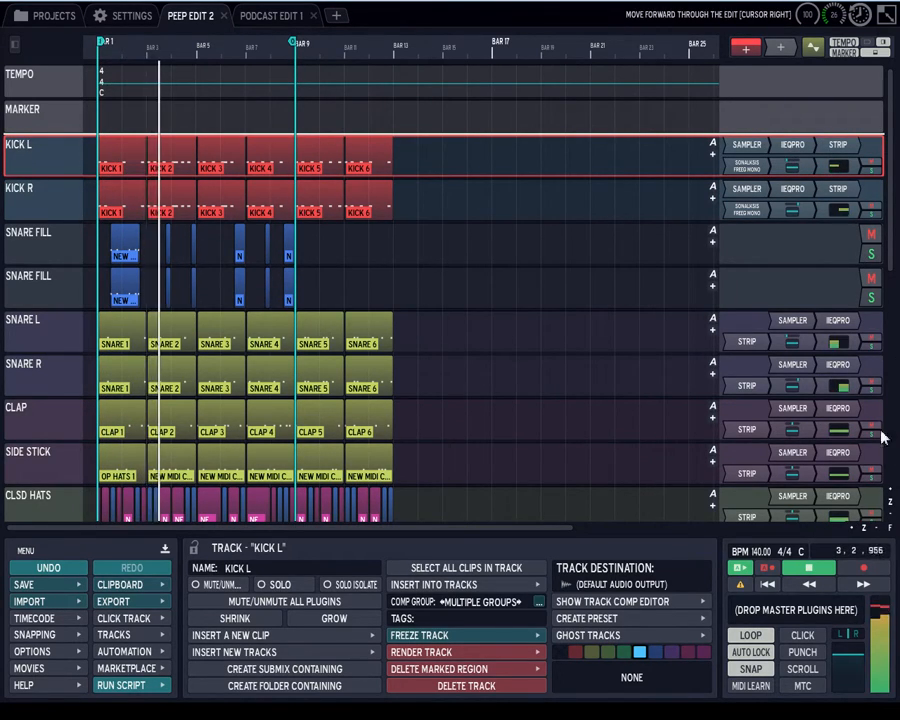
Step: Pan the SNARE R track to +0.798 right and the CLSD HATS track to +0.202 right
mouse_move(888, 260)
mouse_down()
mouse_move(895, 482)
mouse_move(890, 272)
mouse_up()
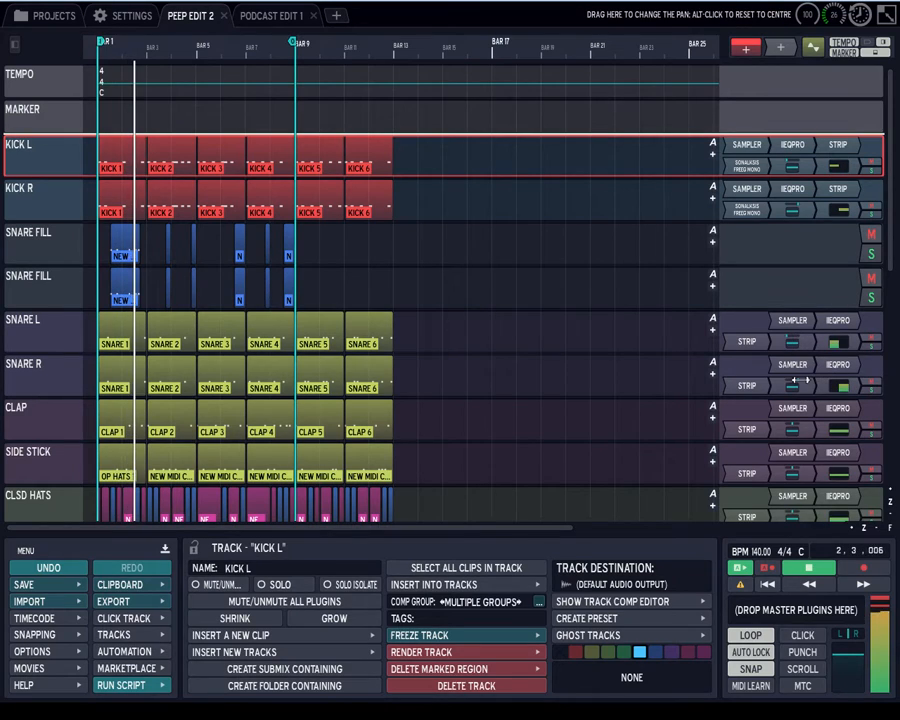
drag(797, 380, 772, 396)
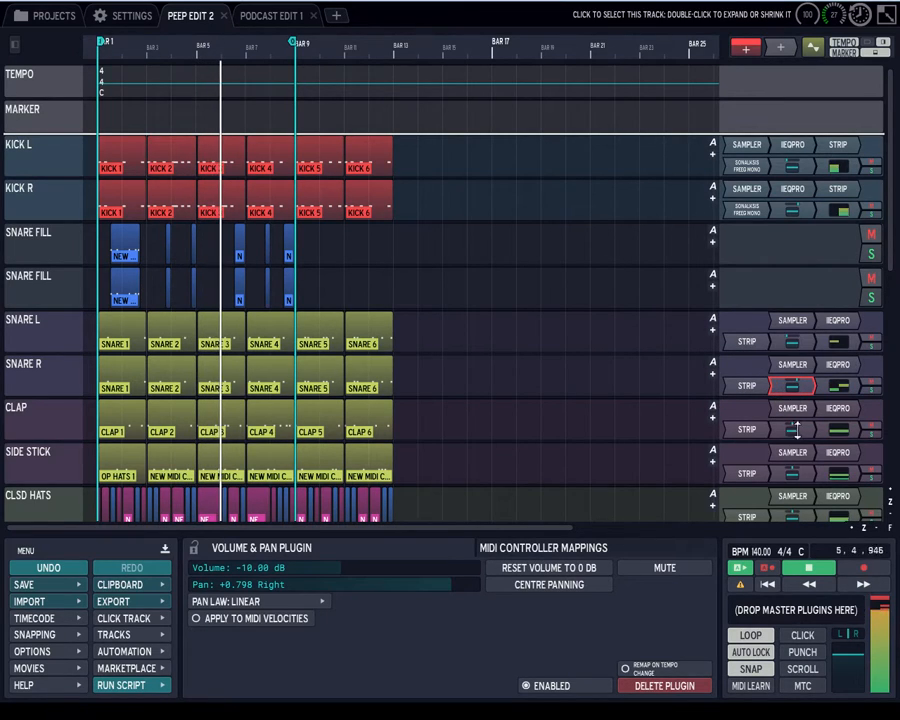
drag(890, 279, 886, 321)
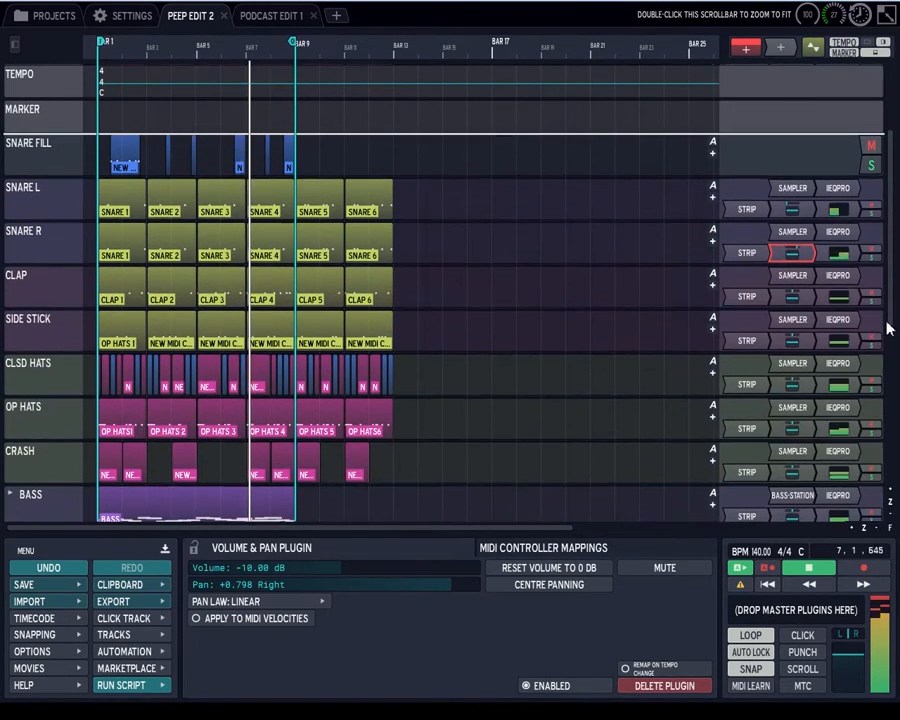
click(36, 371)
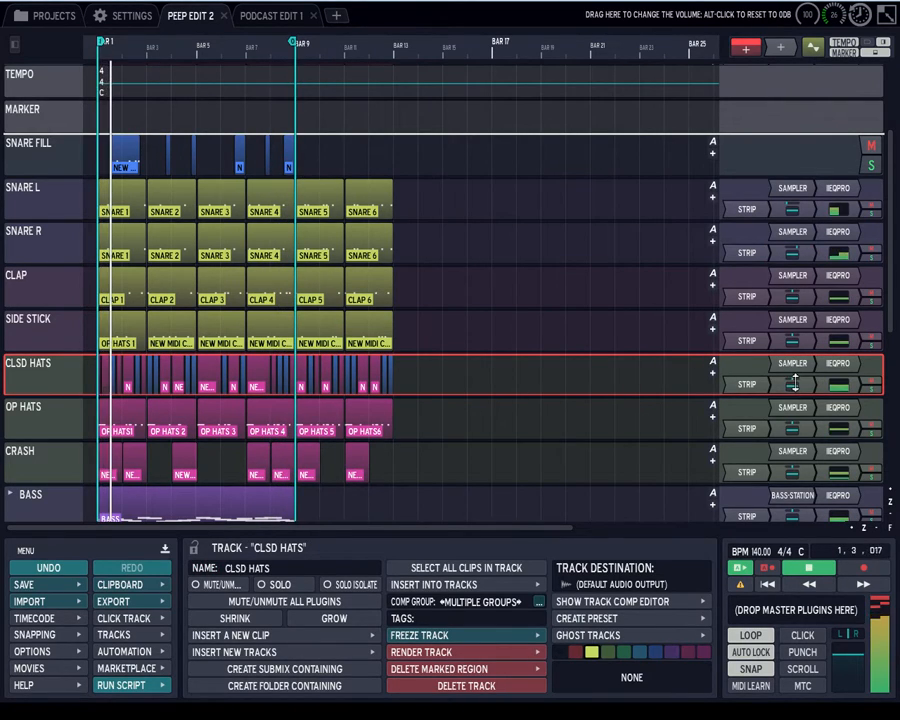
drag(793, 380, 752, 368)
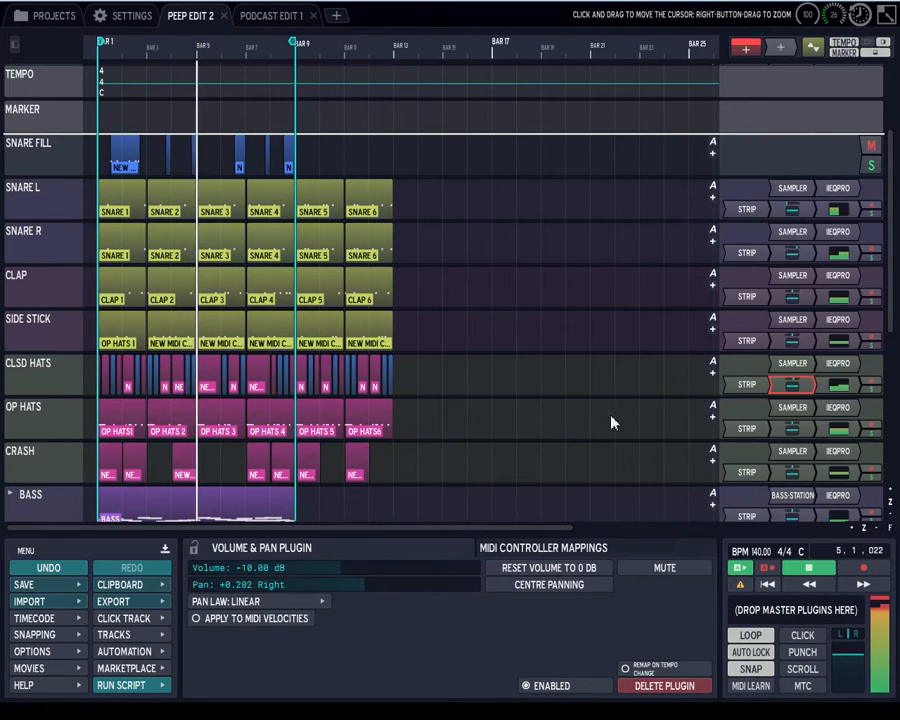
Step: Pan the OP HATS track to +0.202 right and the CRASH track to -0.198 left
click(48, 416)
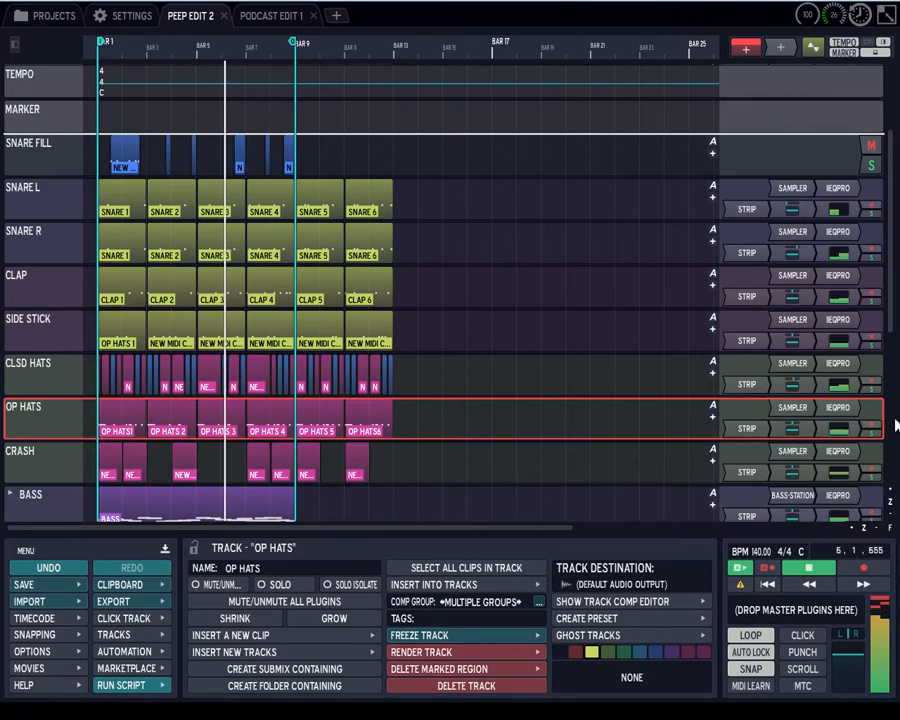
drag(791, 428, 753, 410)
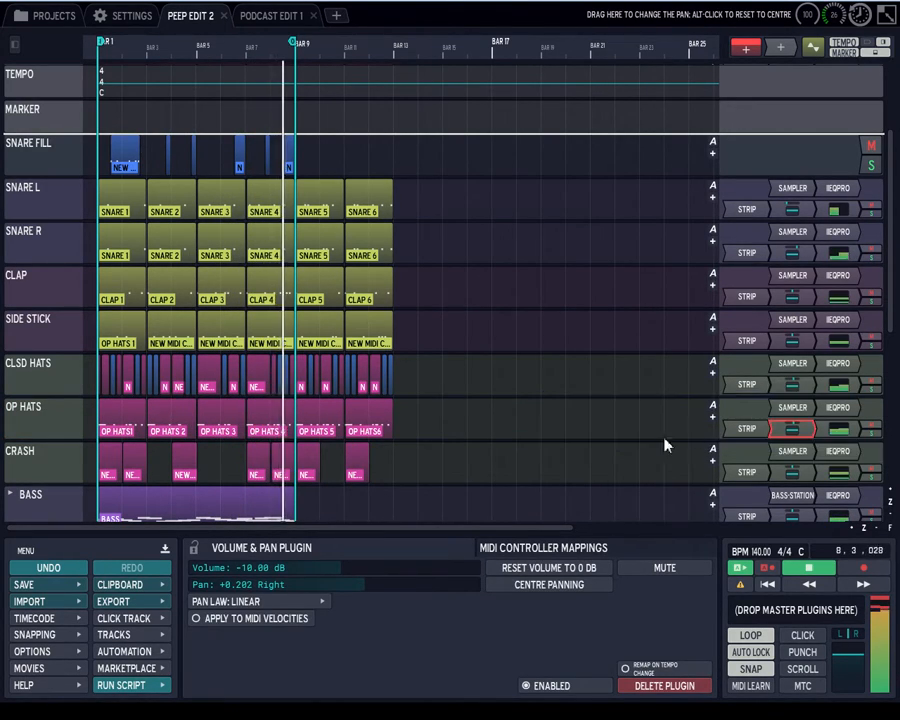
drag(778, 471, 690, 465)
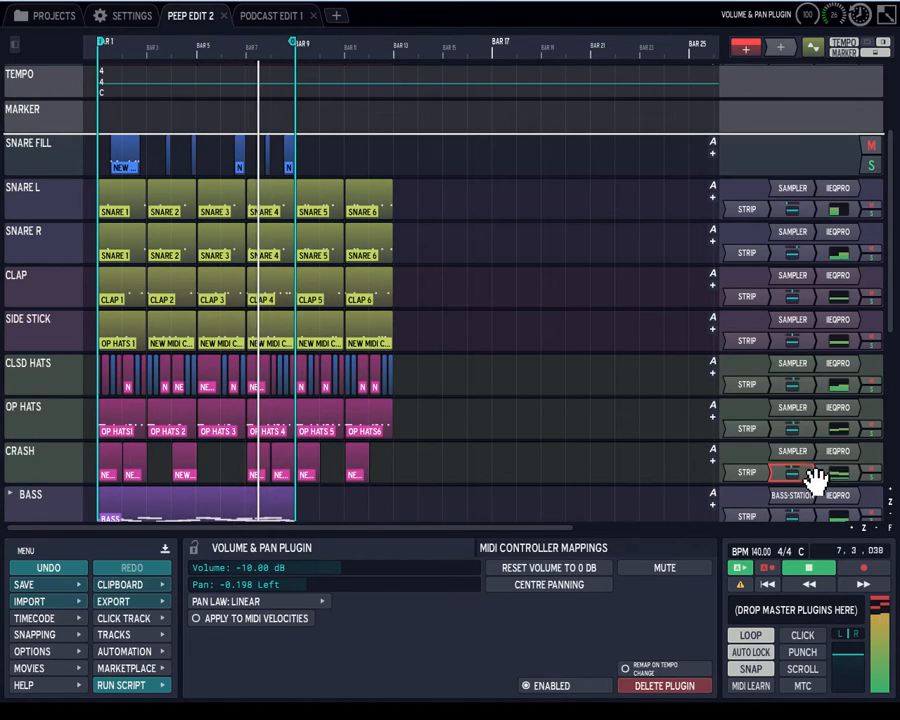
click(26, 460)
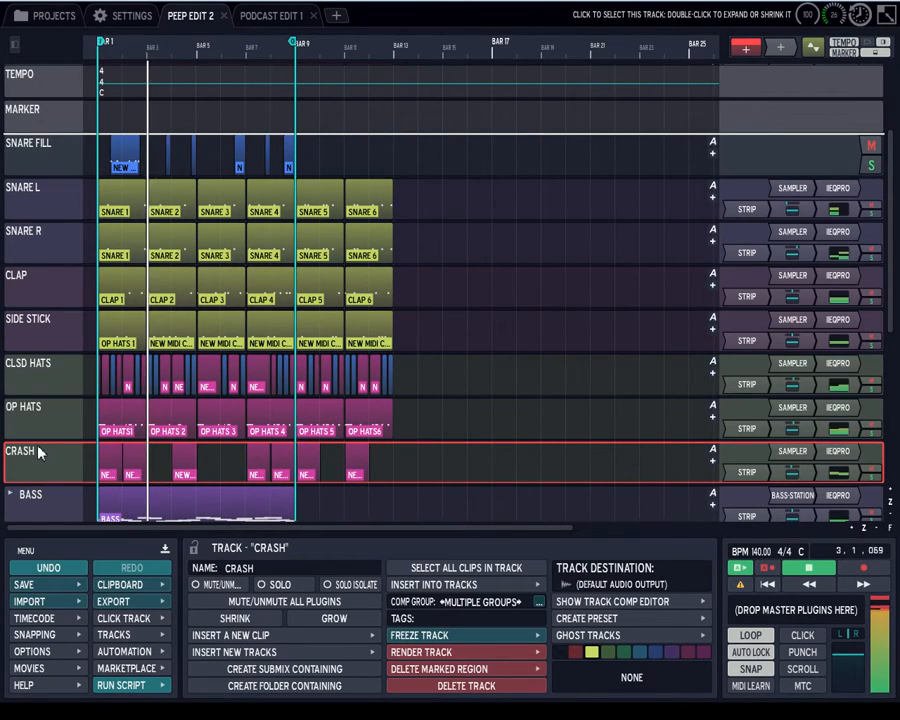
Step: Duplicate the CLSD HATS track and centre the panning of the upper copy
click(45, 370)
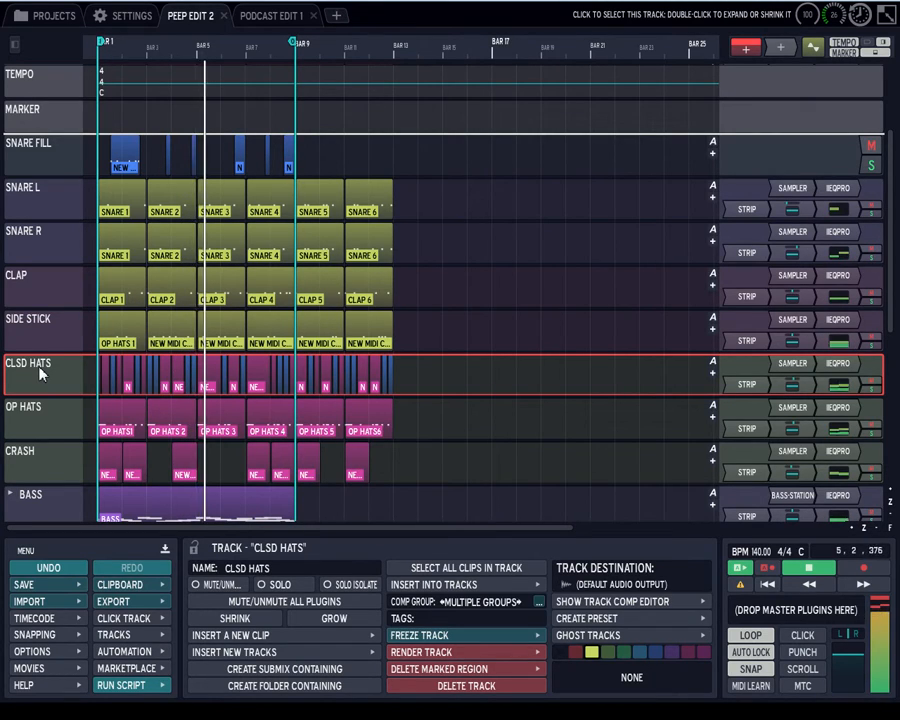
key(ctrl+d)
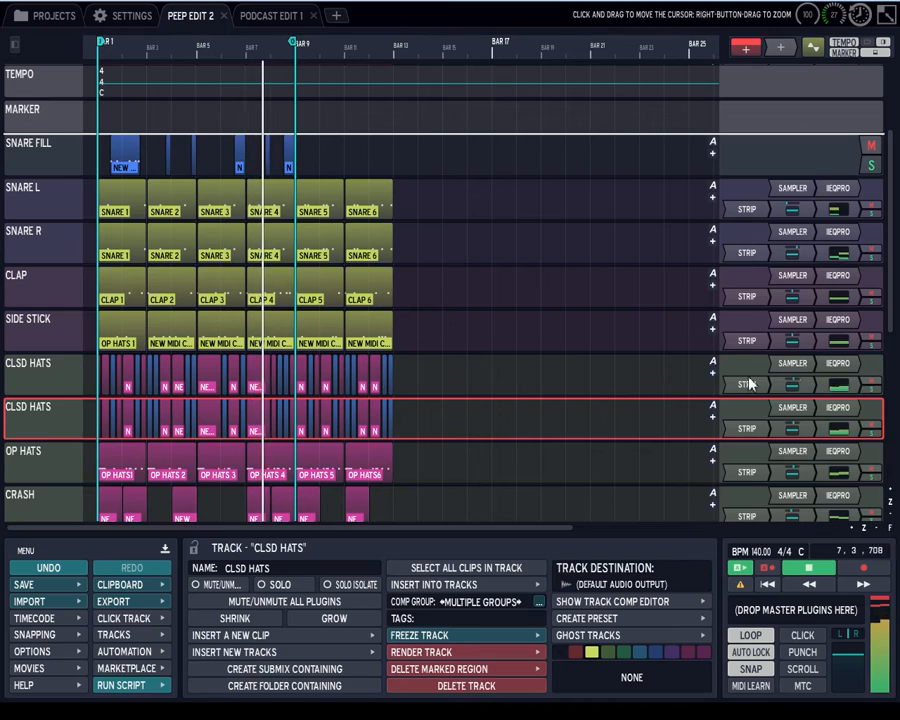
drag(792, 385, 716, 392)
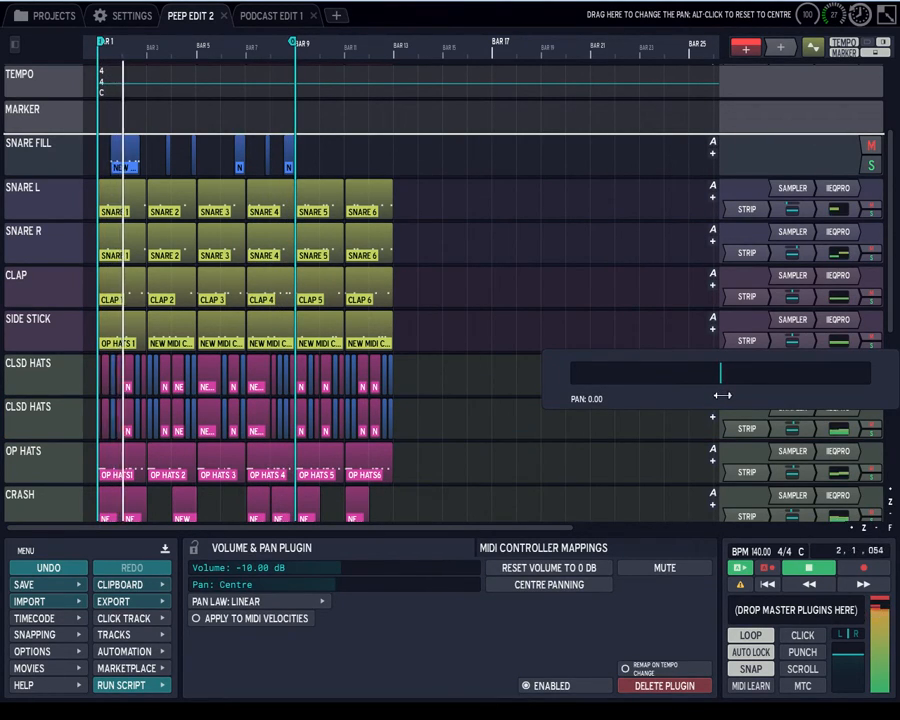
Step: Set the volume of the upper CLSD HATS track to -3.00 dB
click(567, 569)
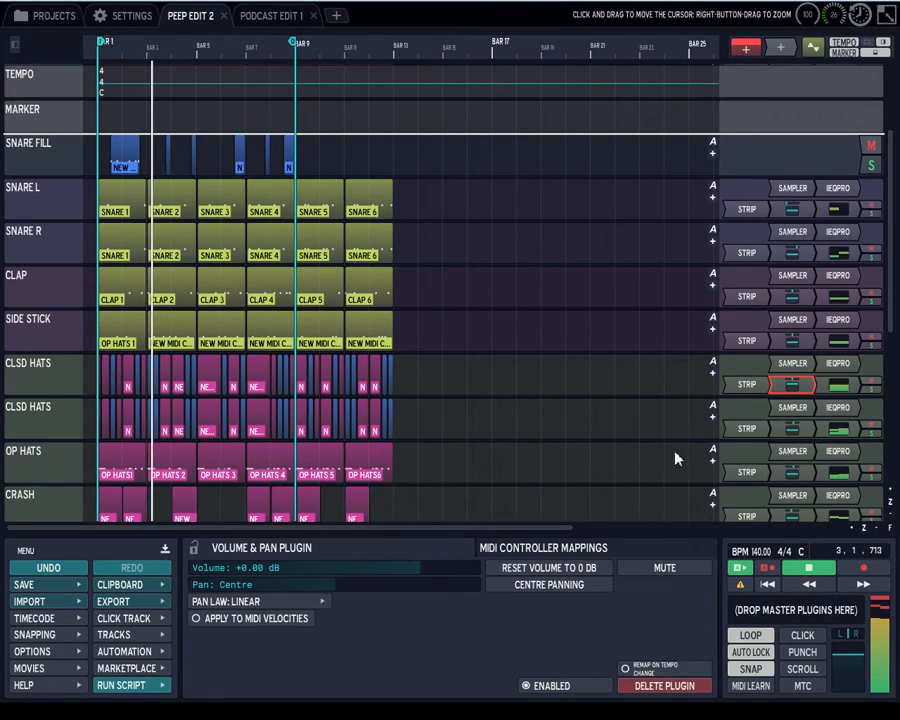
click(792, 384)
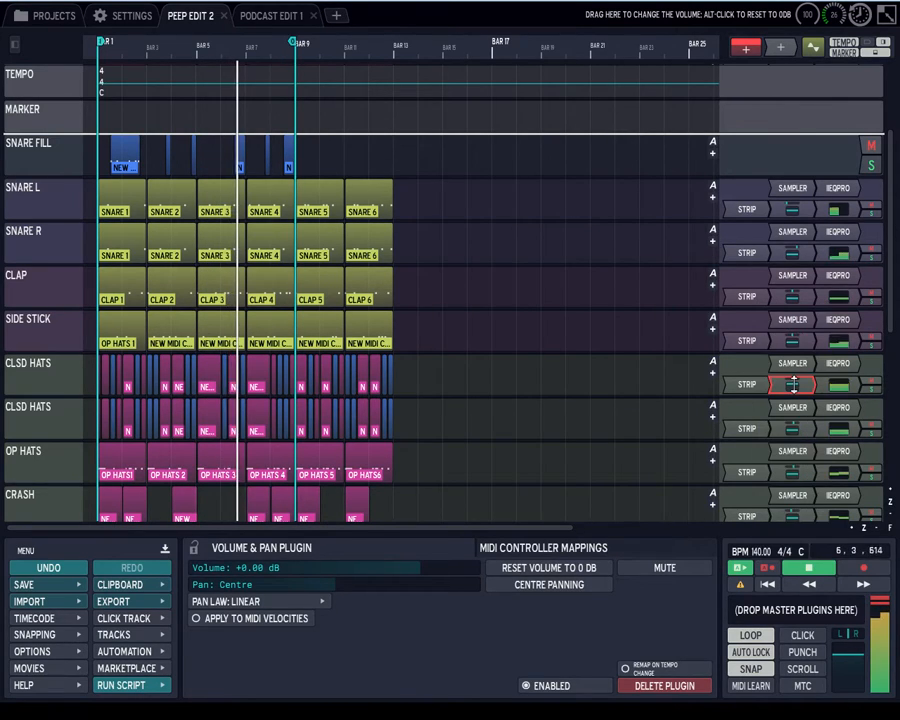
click(792, 384)
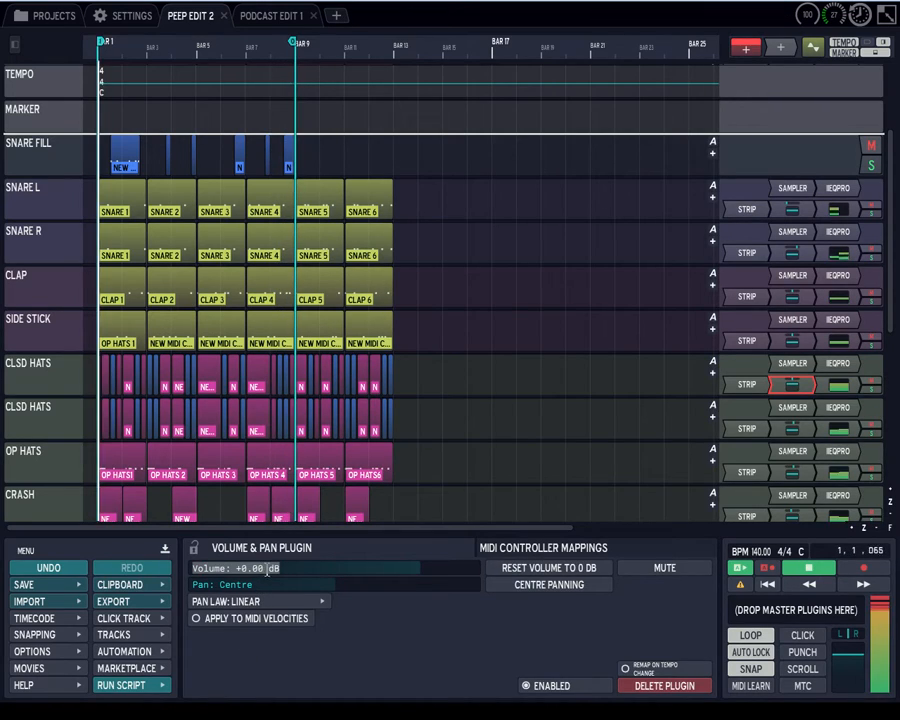
drag(268, 568, 247, 568)
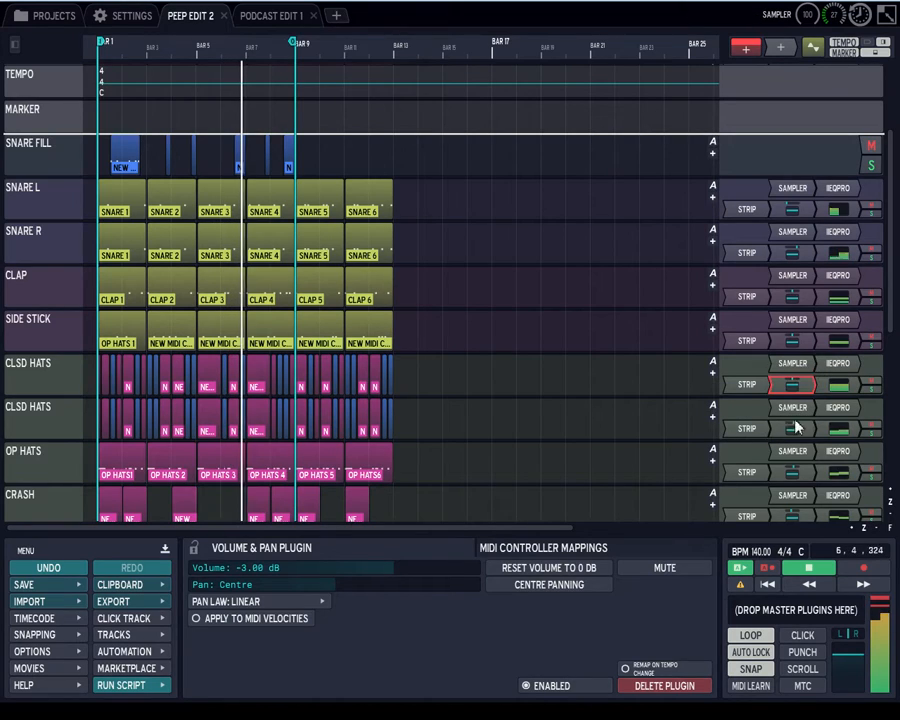
Step: Pan the lower CLSD HATS track to +0.247 right and the SNARE R track to +0.746 right
drag(797, 424, 757, 425)
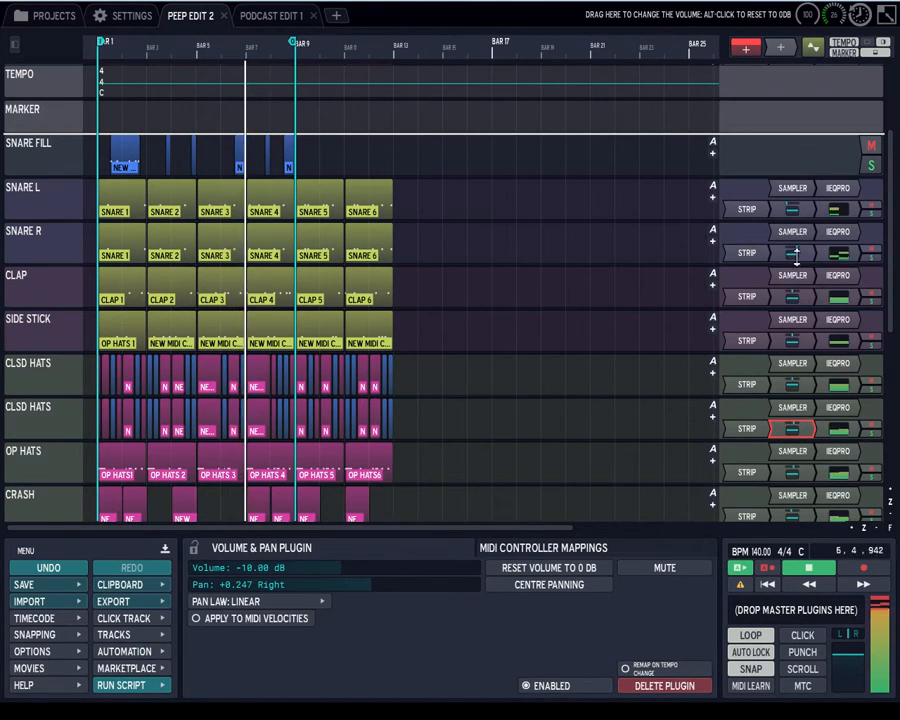
drag(797, 249, 798, 246)
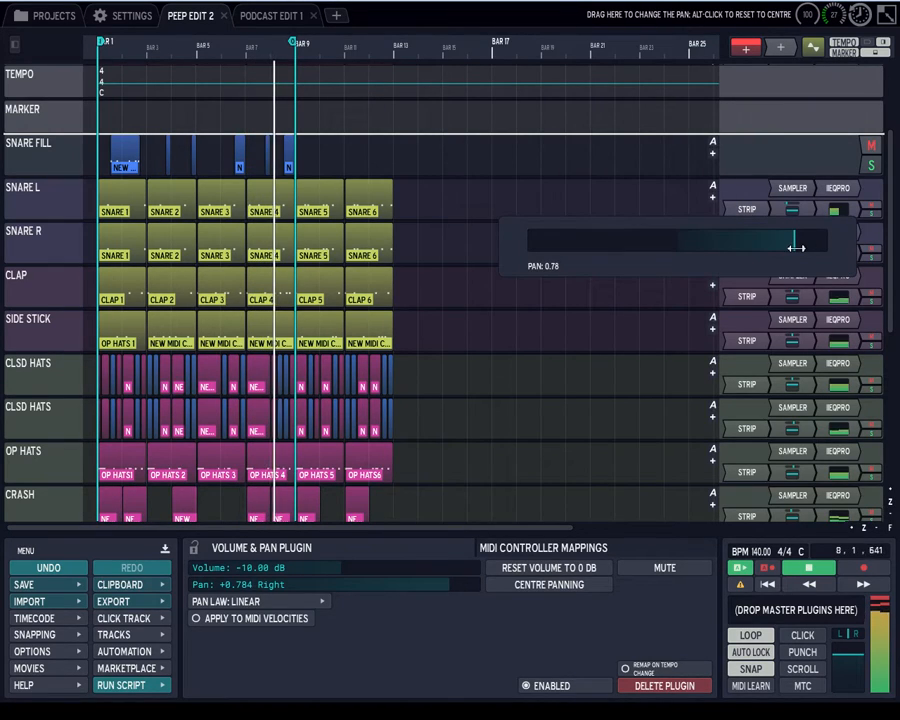
drag(790, 251, 790, 253)
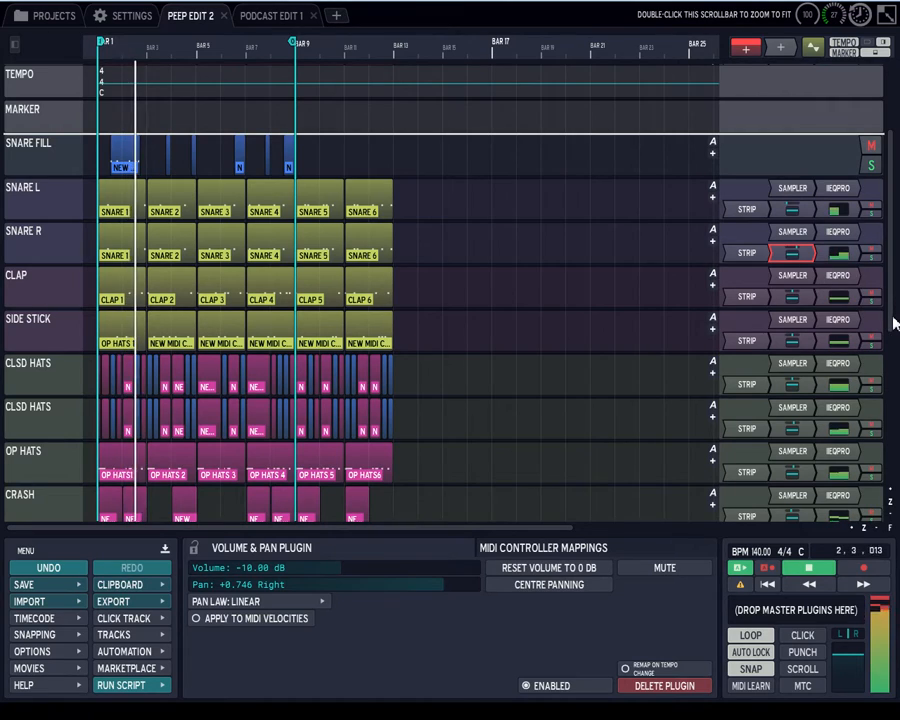
drag(893, 323, 890, 258)
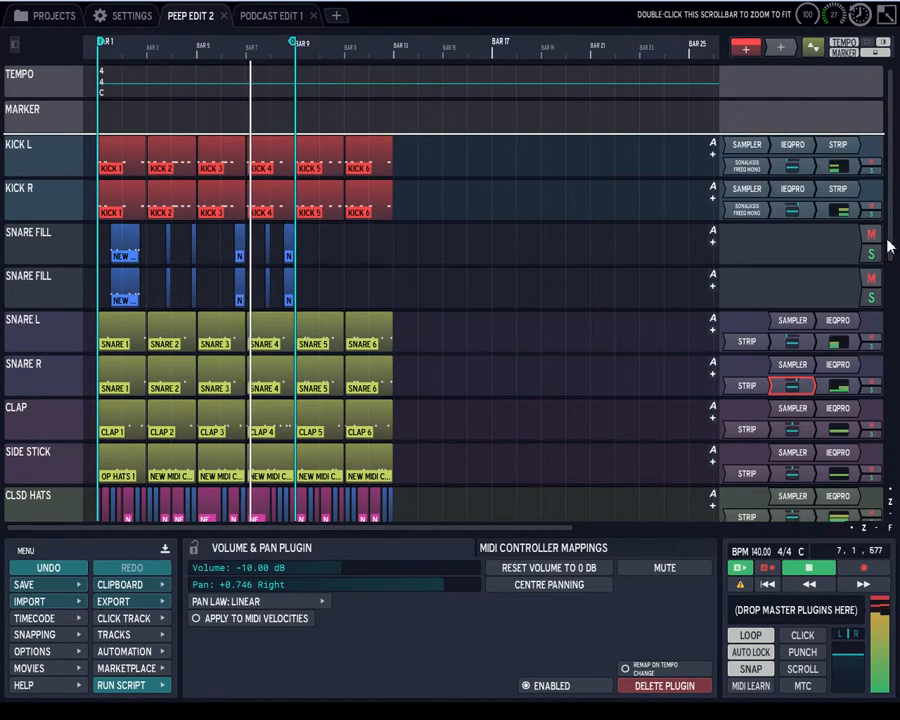
drag(888, 250, 891, 321)
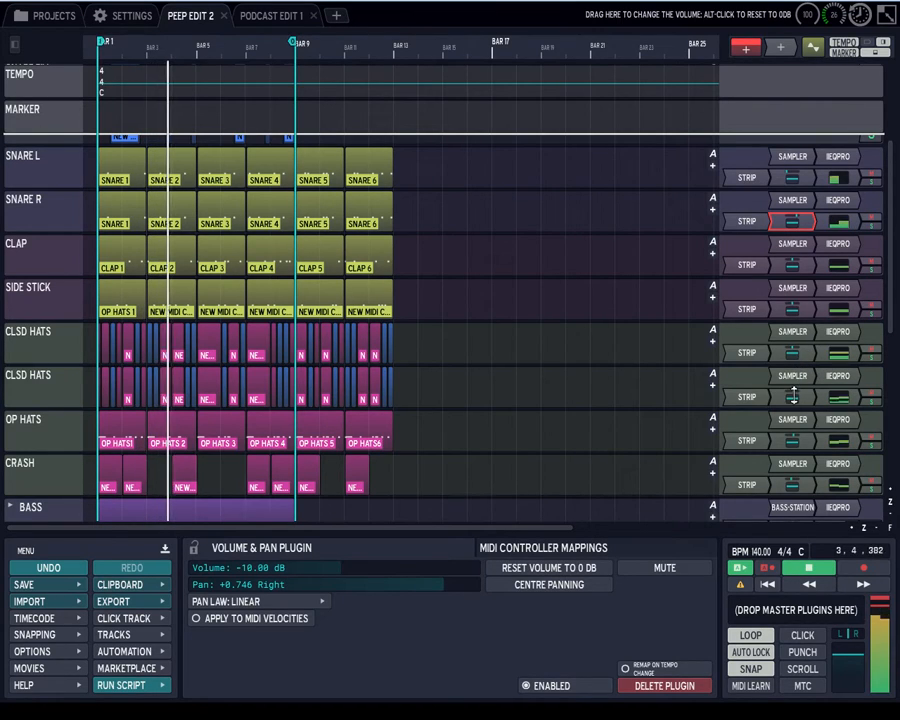
drag(888, 314, 897, 384)
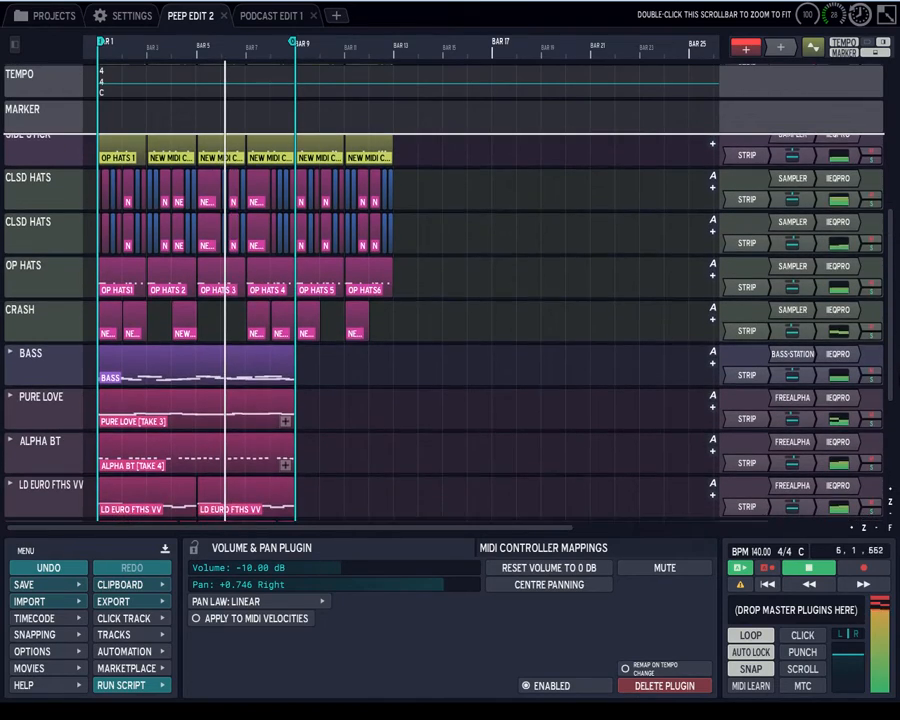
ctrl+click(792, 373)
ctrl+click(792, 417)
ctrl+click(794, 461)
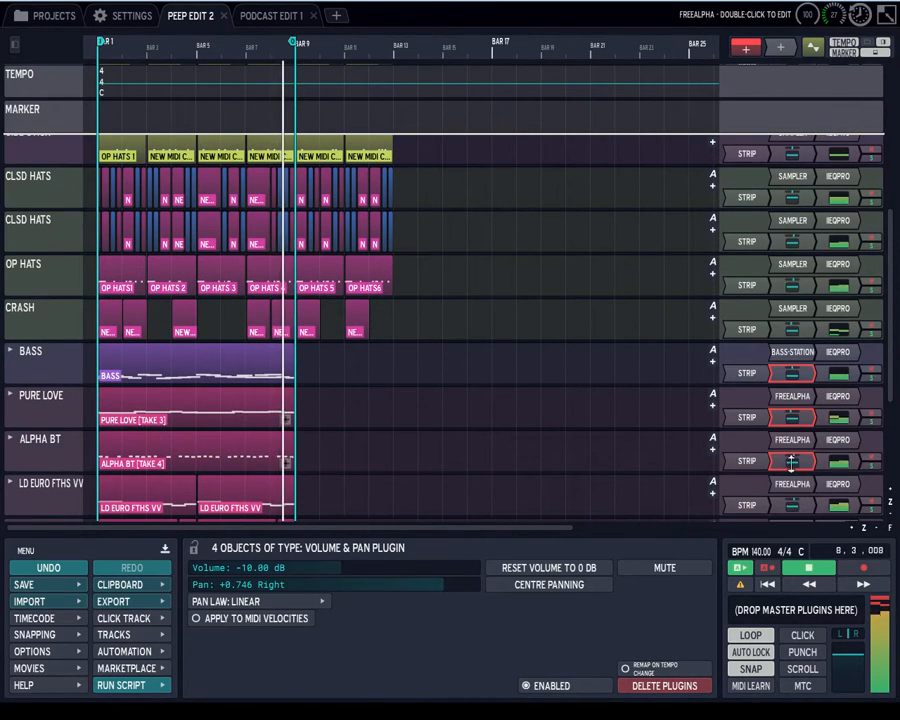
click(793, 374)
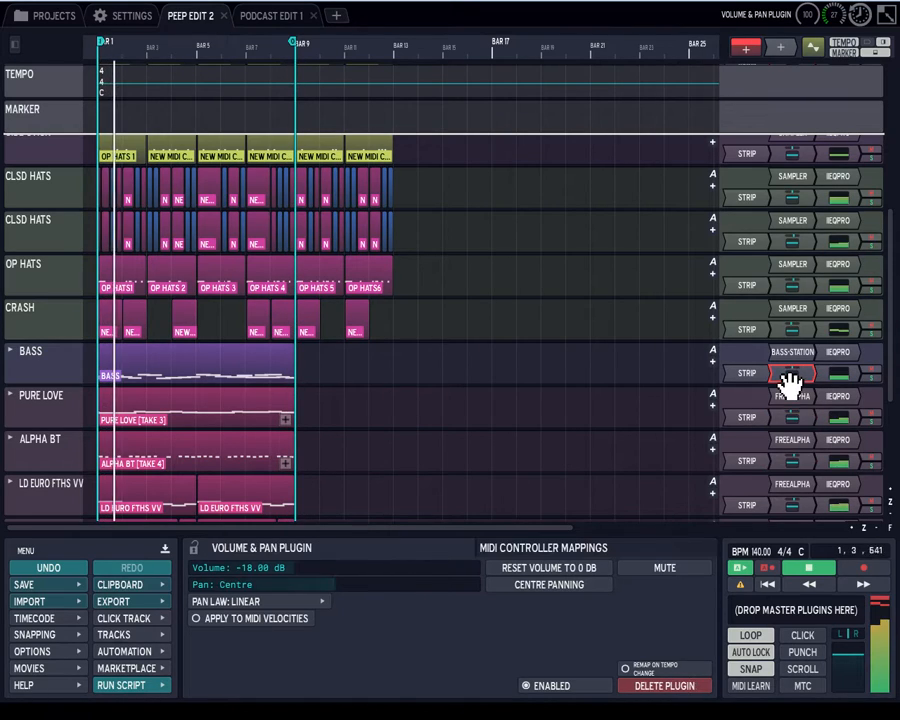
Step: Set the volume of the PURE LOVE, ALPHA BT, LD EURO FTHS VV and LD INTRS VV tracks together to -16.00 dB
click(792, 417)
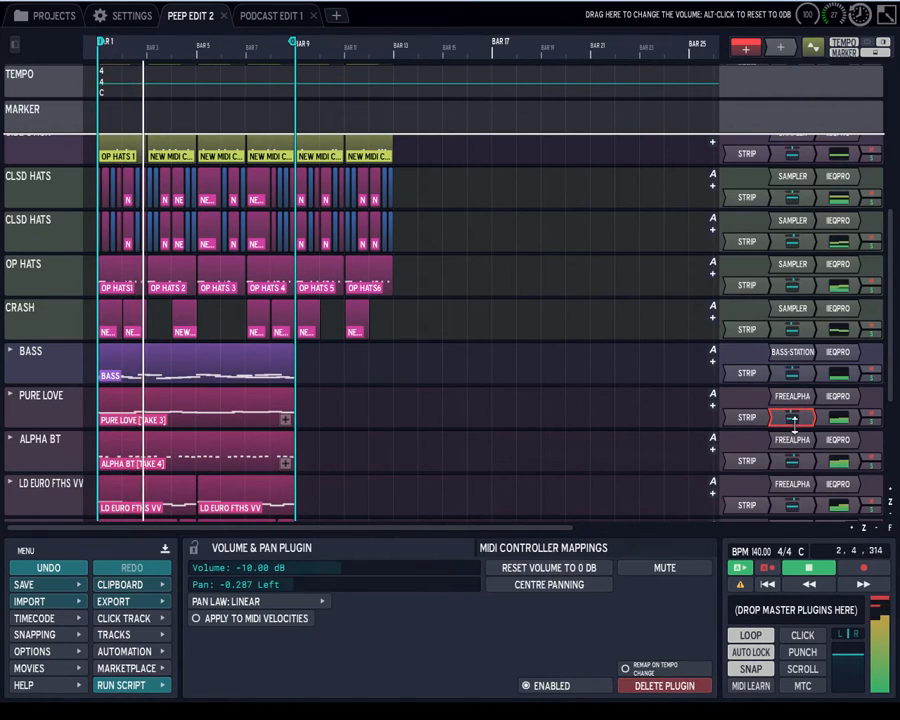
ctrl+click(792, 460)
ctrl+click(792, 504)
scroll(884, 410, down, 3)
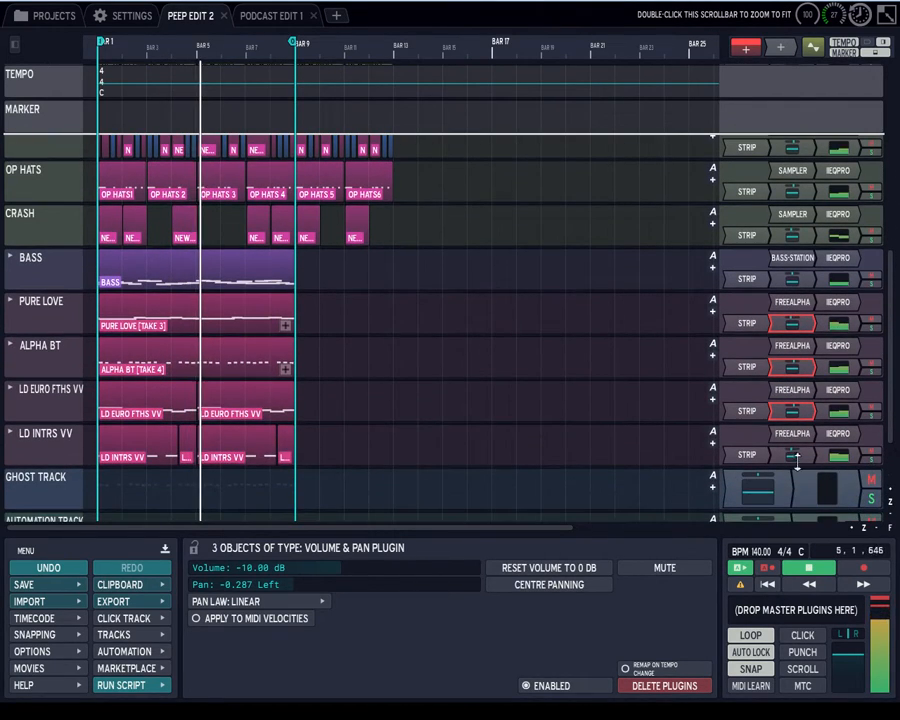
ctrl+click(793, 456)
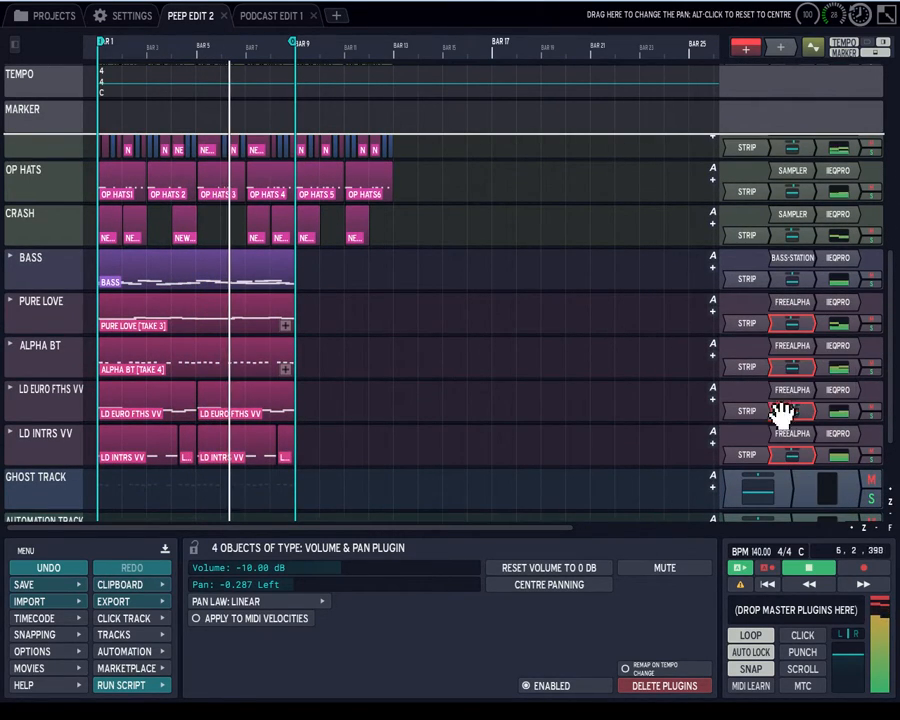
click(793, 325)
drag(794, 333, 796, 342)
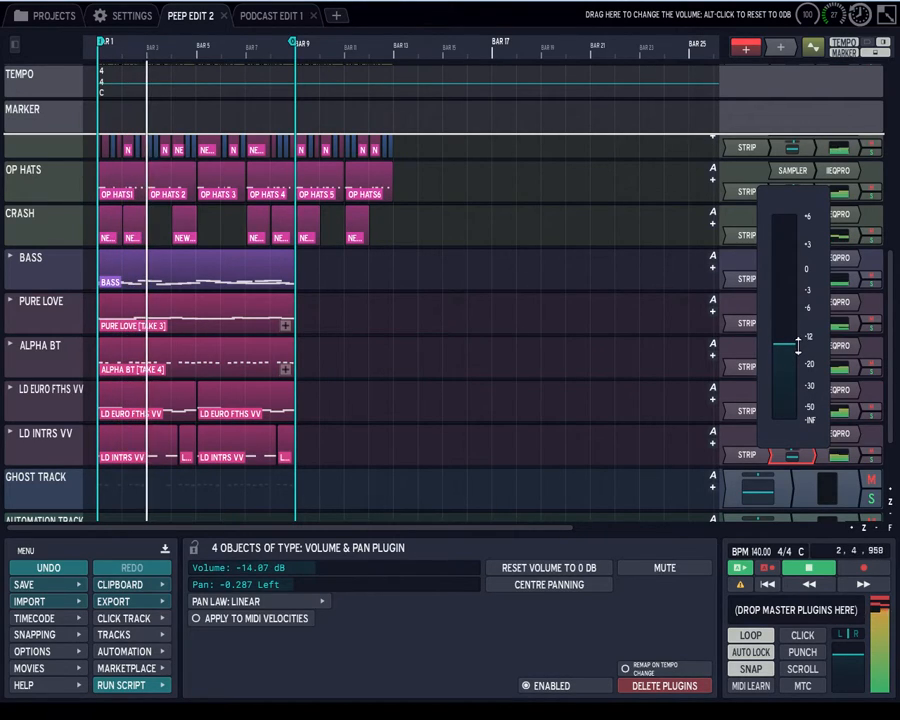
drag(797, 348, 799, 352)
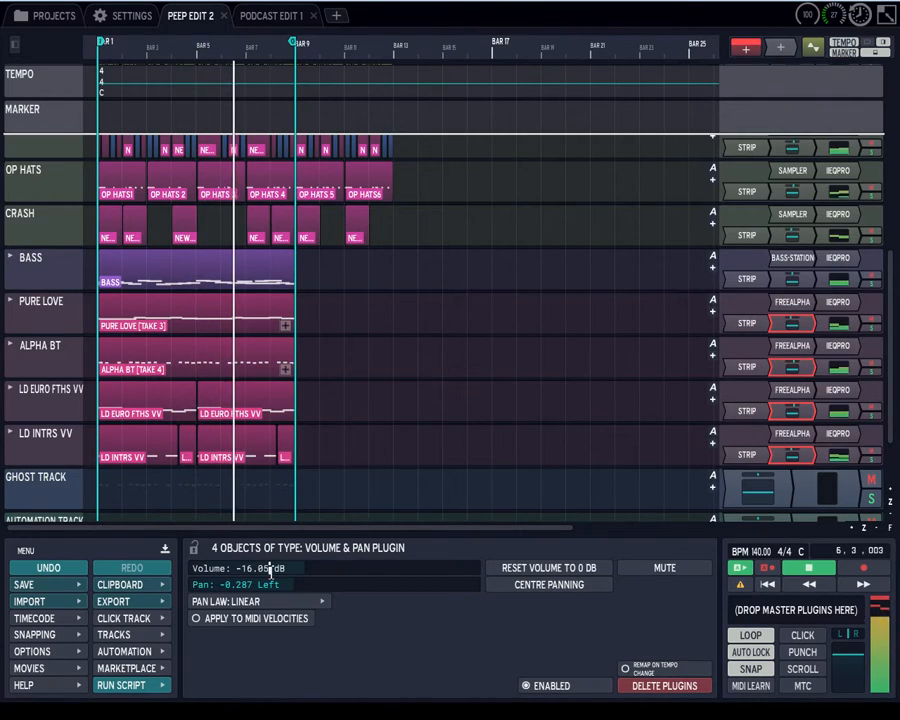
text(00)
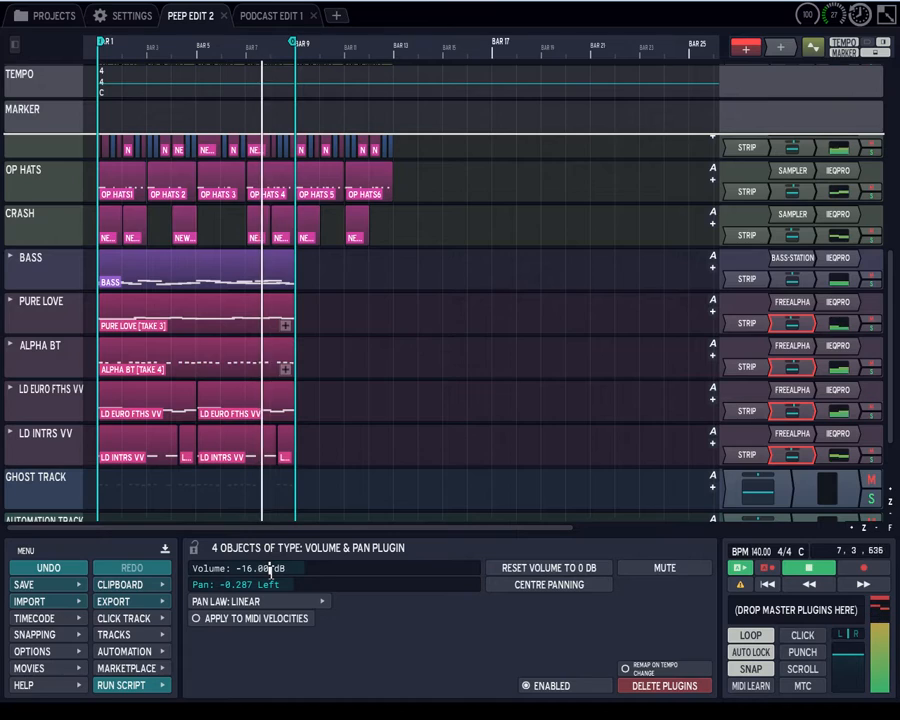
key(Return)
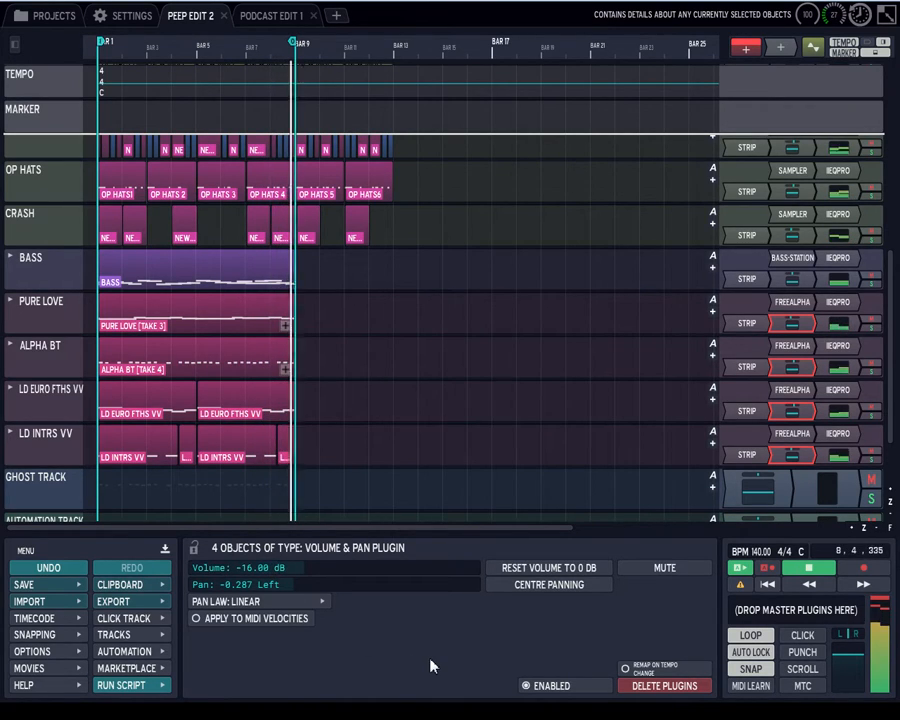
Step: Pan the PURE LOVE track to -0.399 left
drag(888, 402, 897, 244)
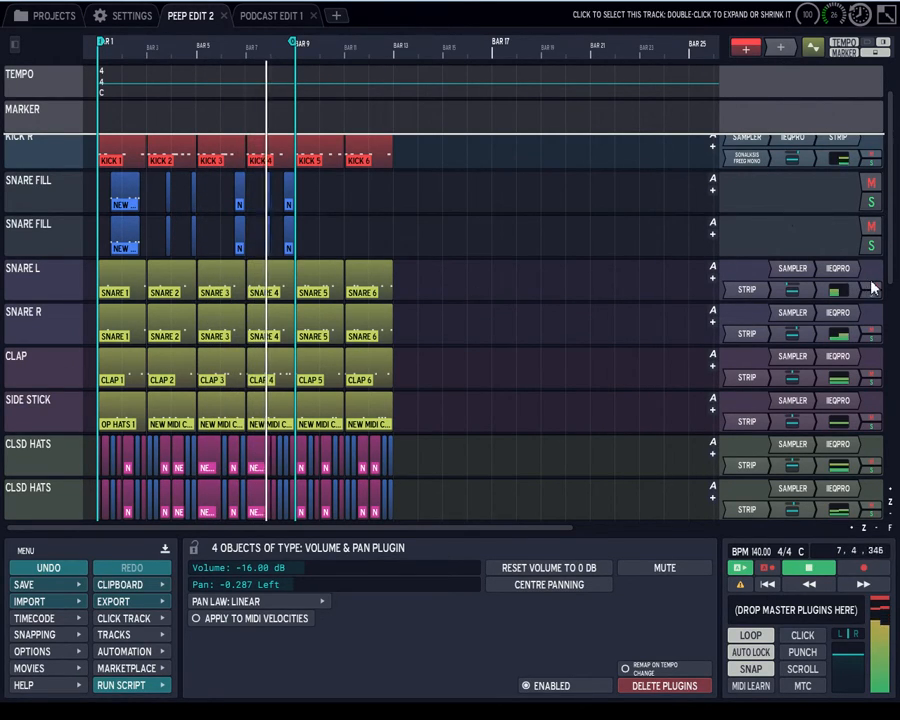
drag(890, 283, 893, 410)
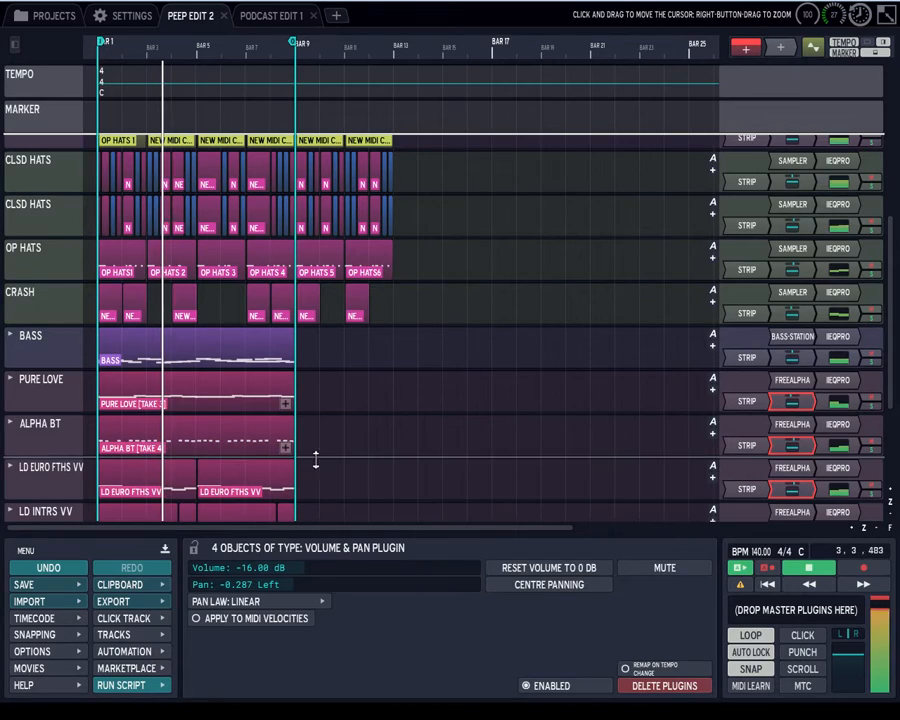
click(786, 405)
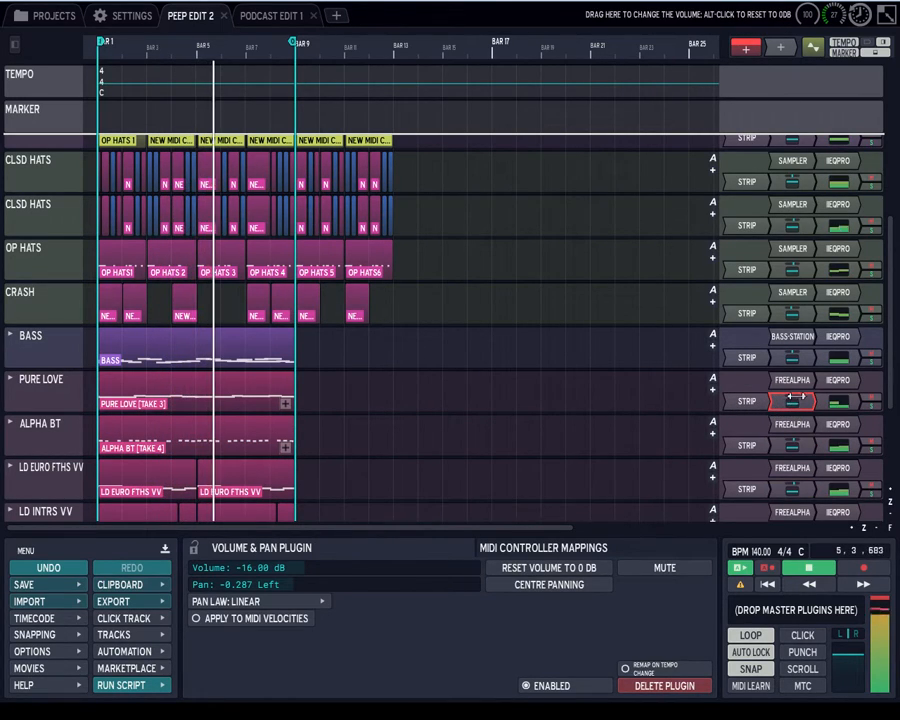
click(796, 397)
drag(796, 397, 658, 396)
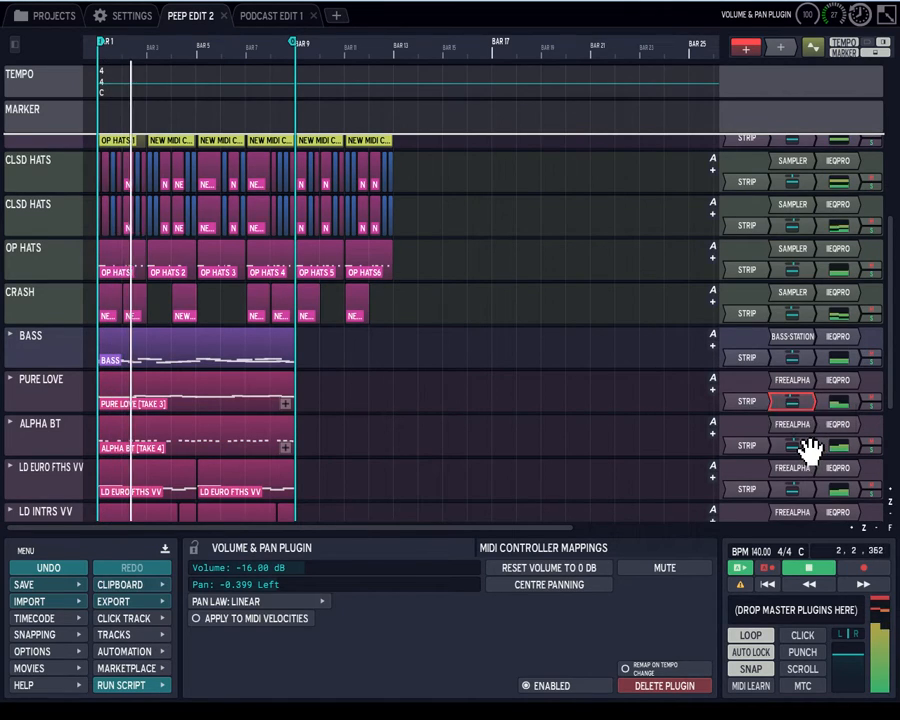
Step: Pan the ALPHA BT track to +0.354 right and set its volume to -18.00 dB
drag(795, 446, 767, 435)
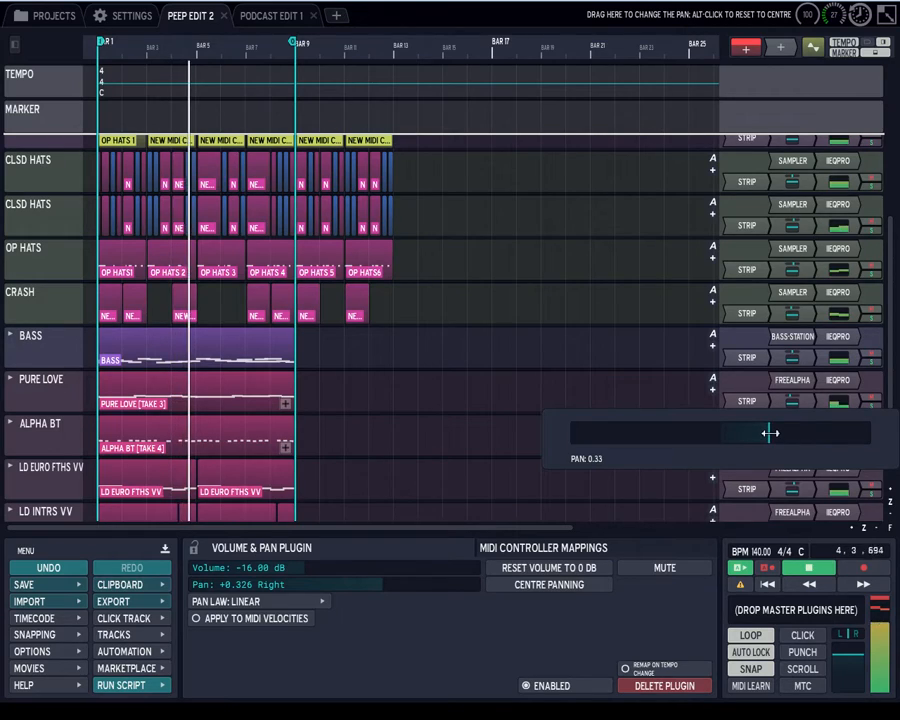
drag(773, 428, 765, 424)
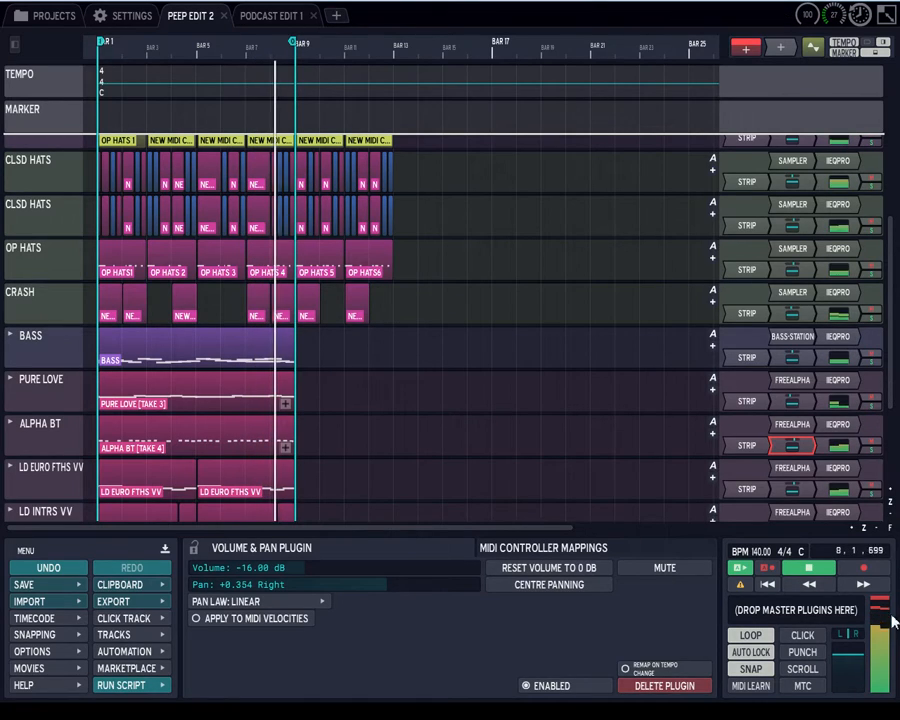
drag(895, 410, 896, 446)
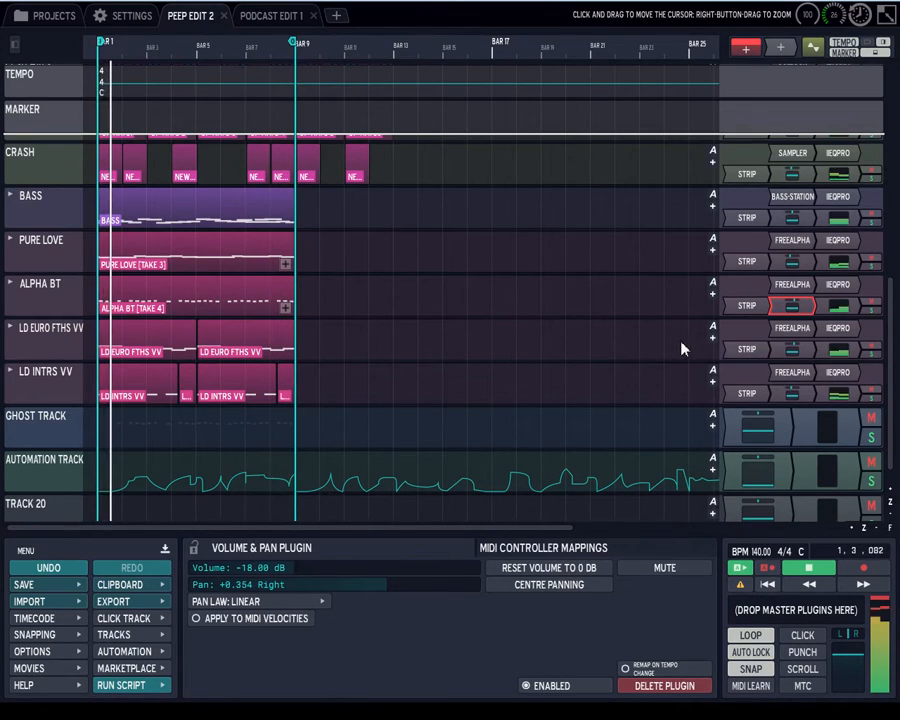
Step: Review all the tracks during playback and examine the STRIP plugin settings on the LD INTRS VV track
mouse_move(888, 337)
mouse_down()
mouse_move(888, 328)
mouse_move(889, 361)
mouse_up()
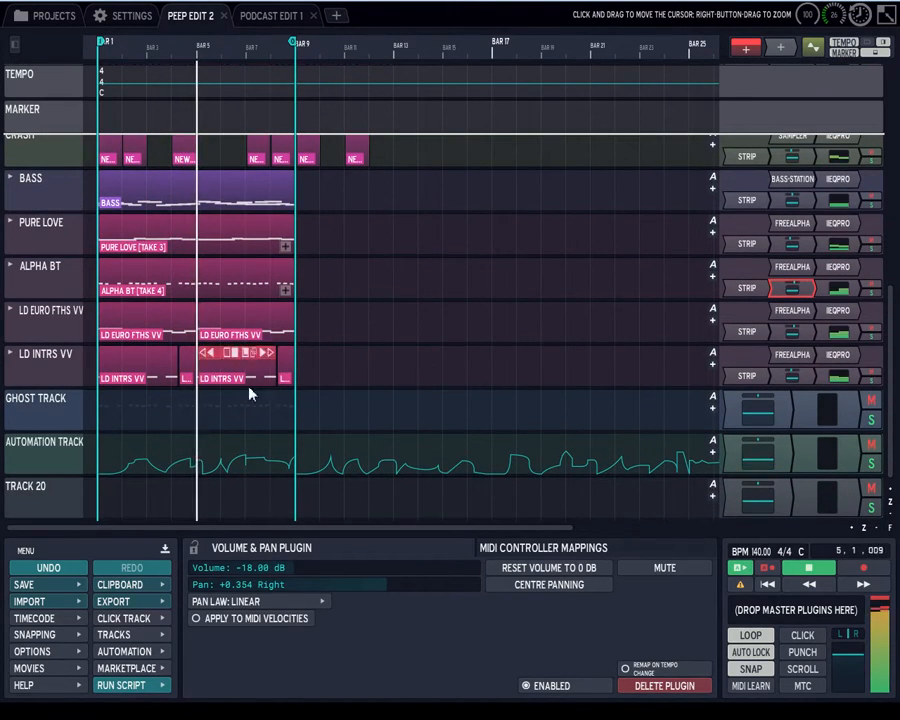
scroll(26, 418, up, 3)
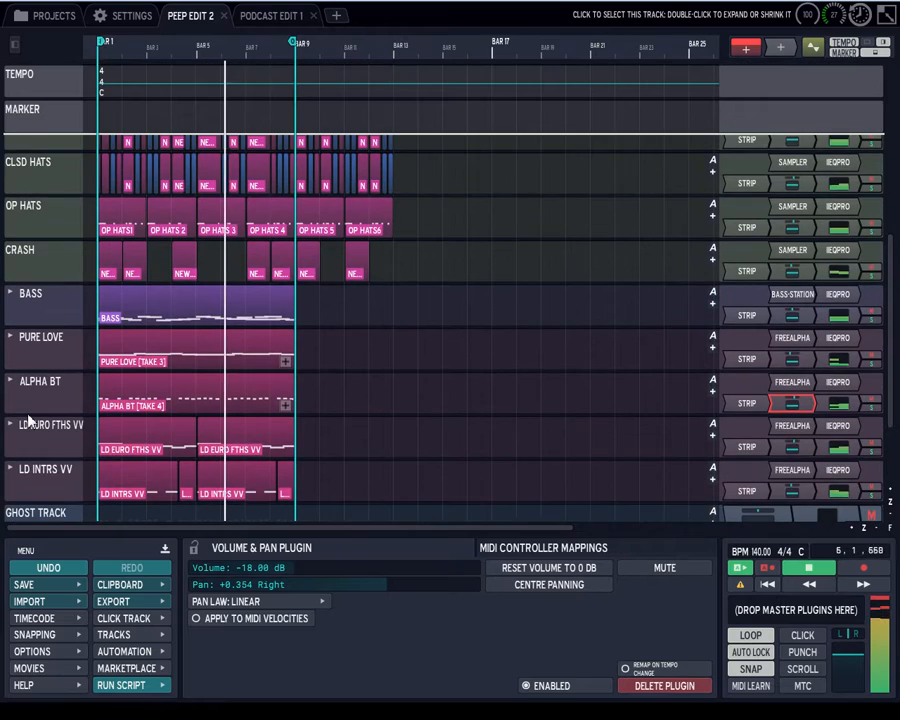
scroll(27, 418, up, 6)
scroll(31, 412, up, 4)
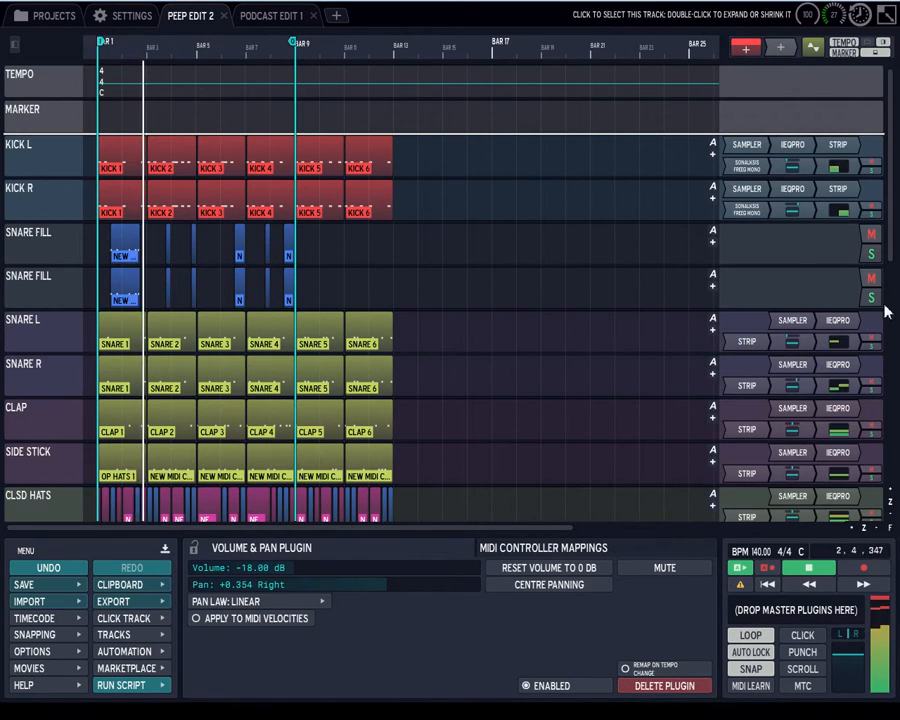
drag(893, 251, 886, 422)
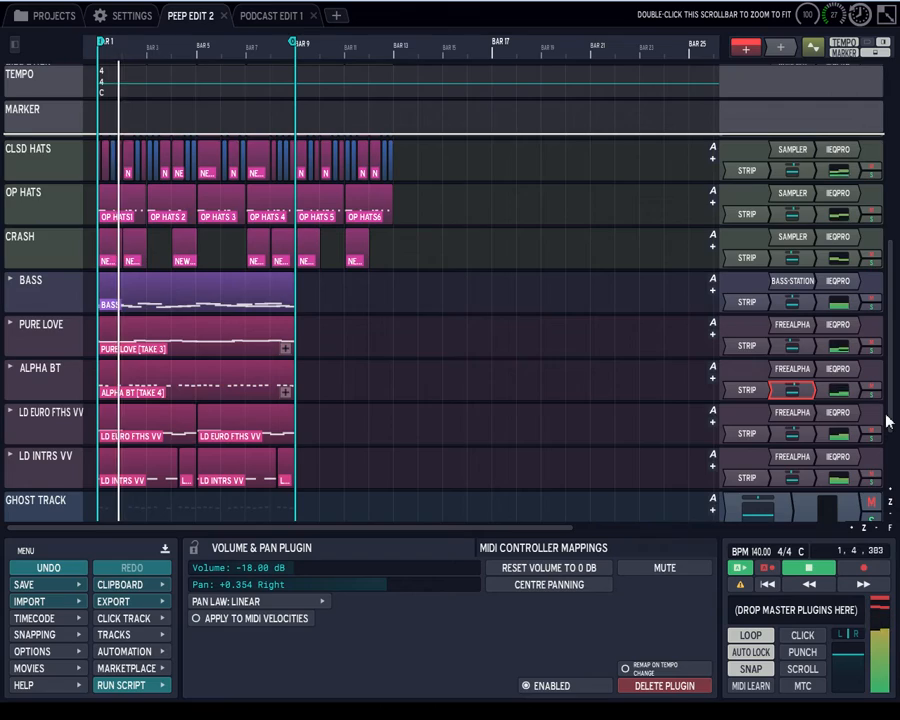
drag(886, 412, 888, 340)
scroll(735, 458, down, 1)
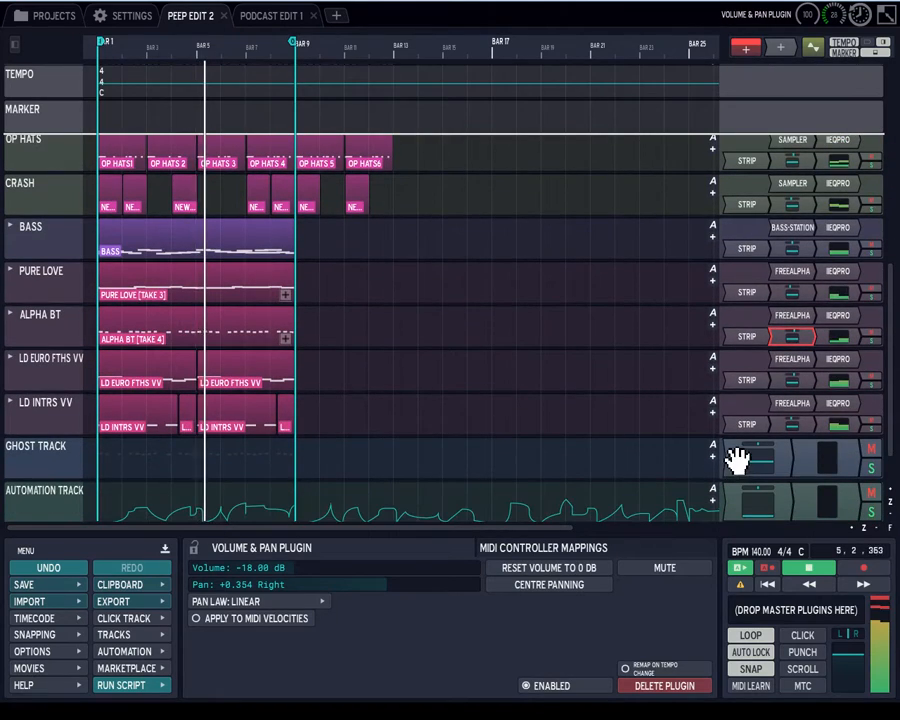
double_click(749, 426)
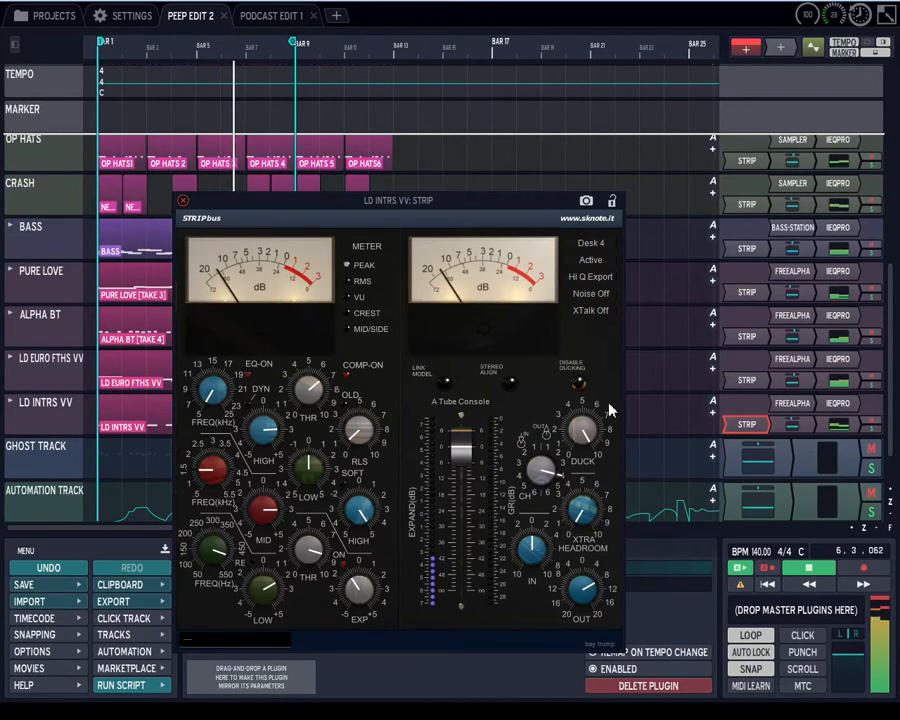
click(182, 200)
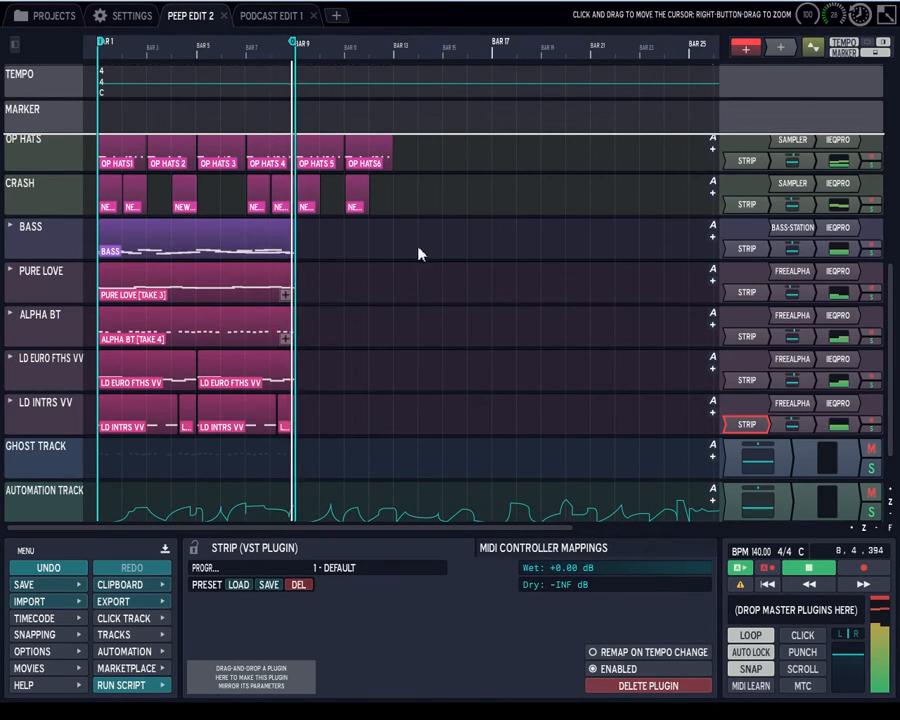
Step: Insert the STRIP plugin on the master output in place of THESTRIP and place its window fully in view
mouse_move(890, 349)
mouse_down()
mouse_move(890, 263)
mouse_move(890, 362)
mouse_up()
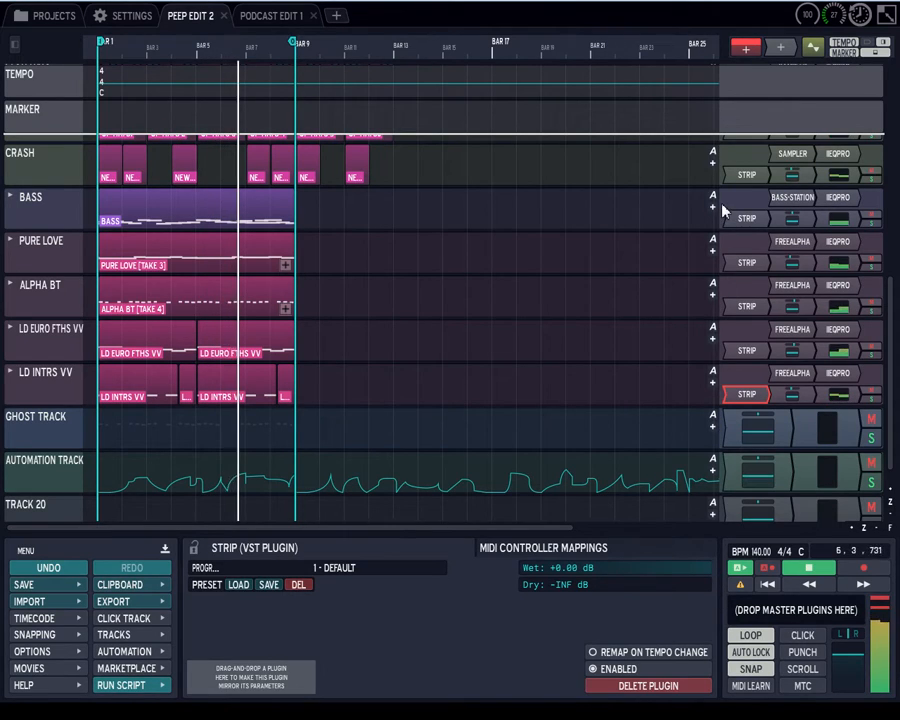
drag(746, 394, 764, 592)
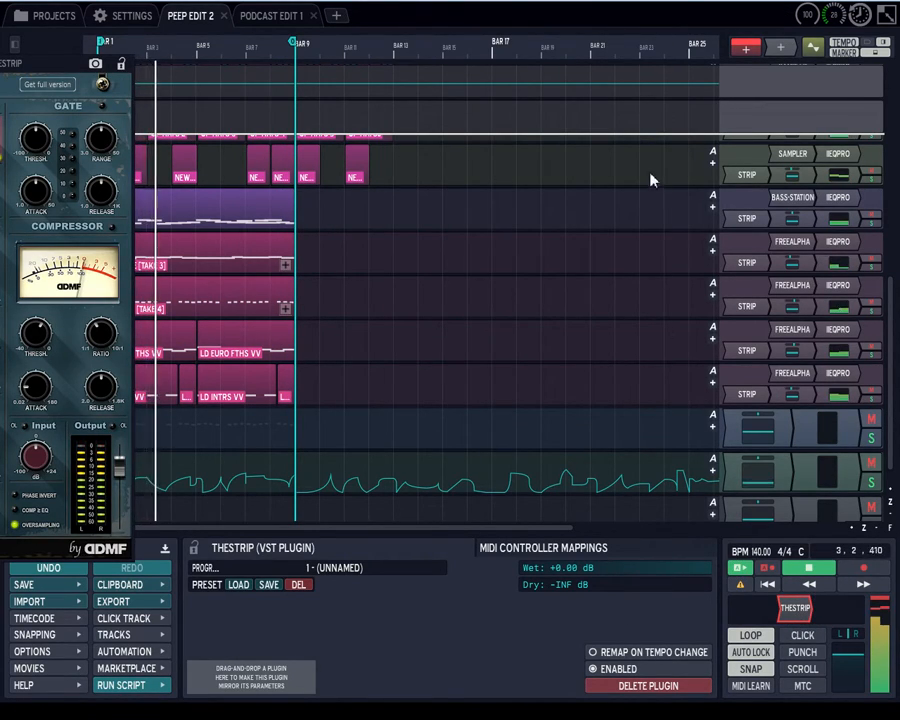
click(766, 248)
click(800, 610)
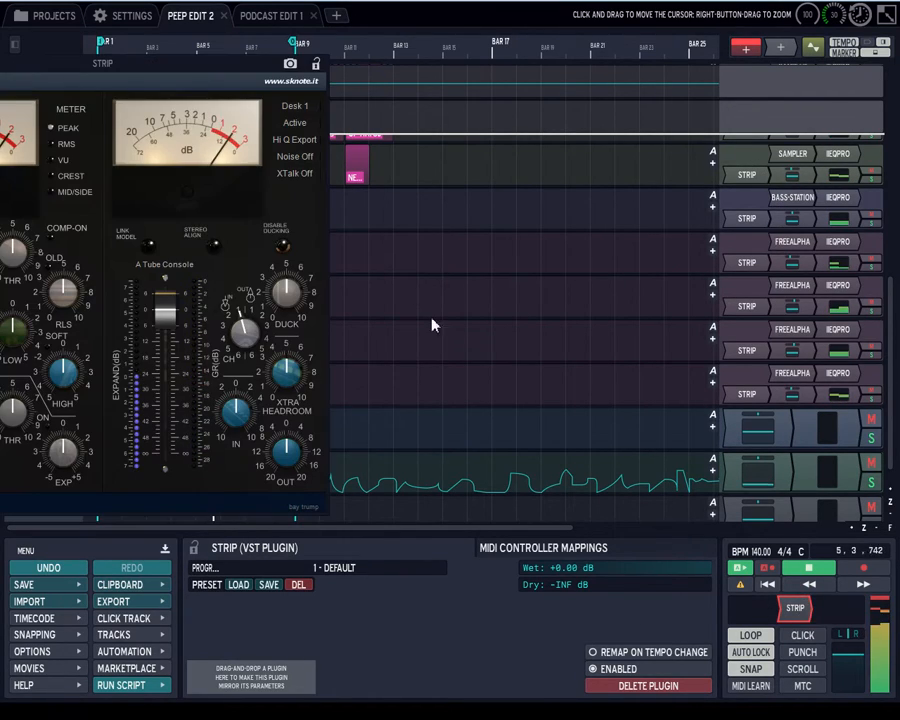
drag(256, 64, 504, 69)
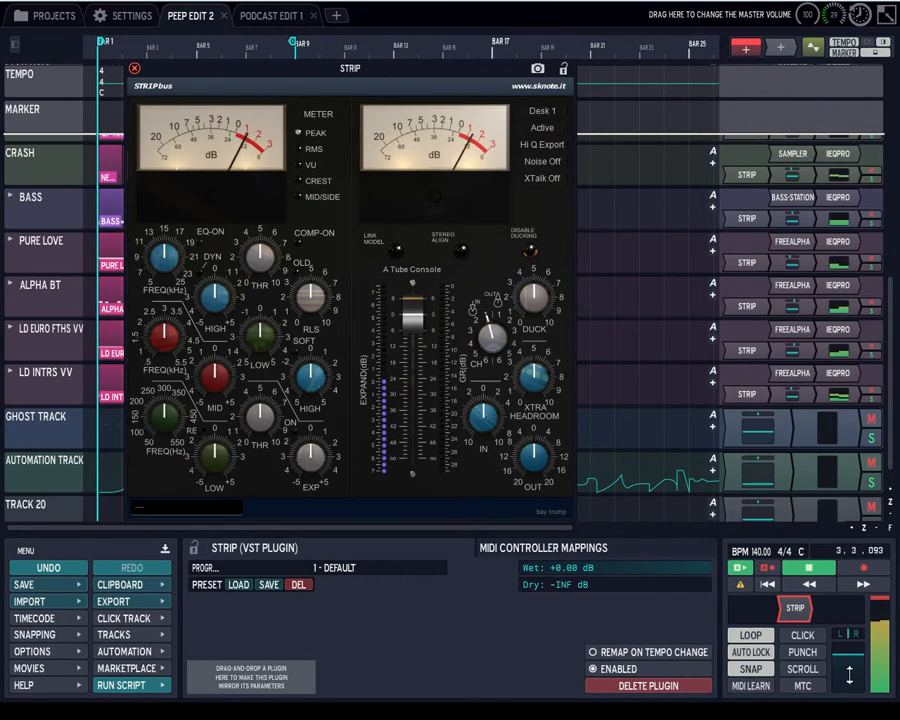
Step: Show the master volume control's properties and lock them in view
click(848, 650)
click(194, 548)
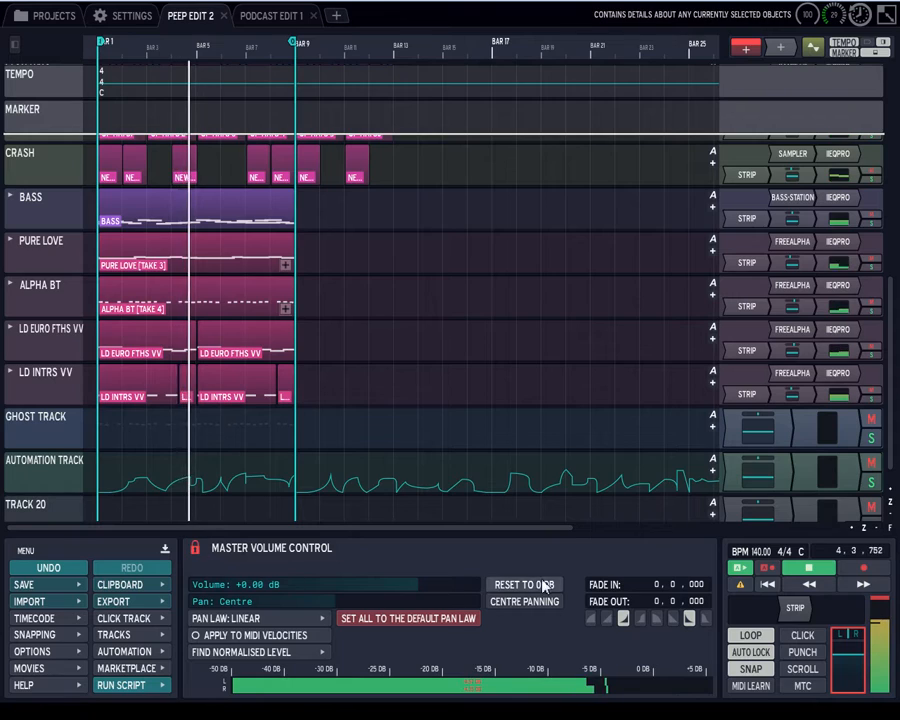
Step: Reopen the master STRIP plugin, turn on its EQ and compressor, and raise the upper threshold to between 8 and 9
double_click(797, 610)
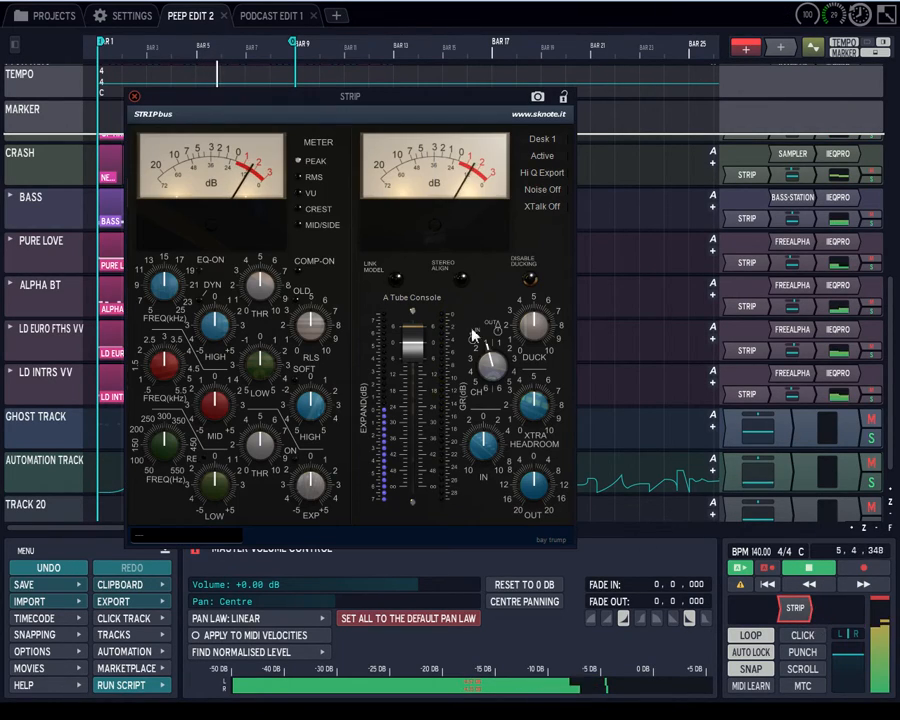
drag(455, 118, 520, 70)
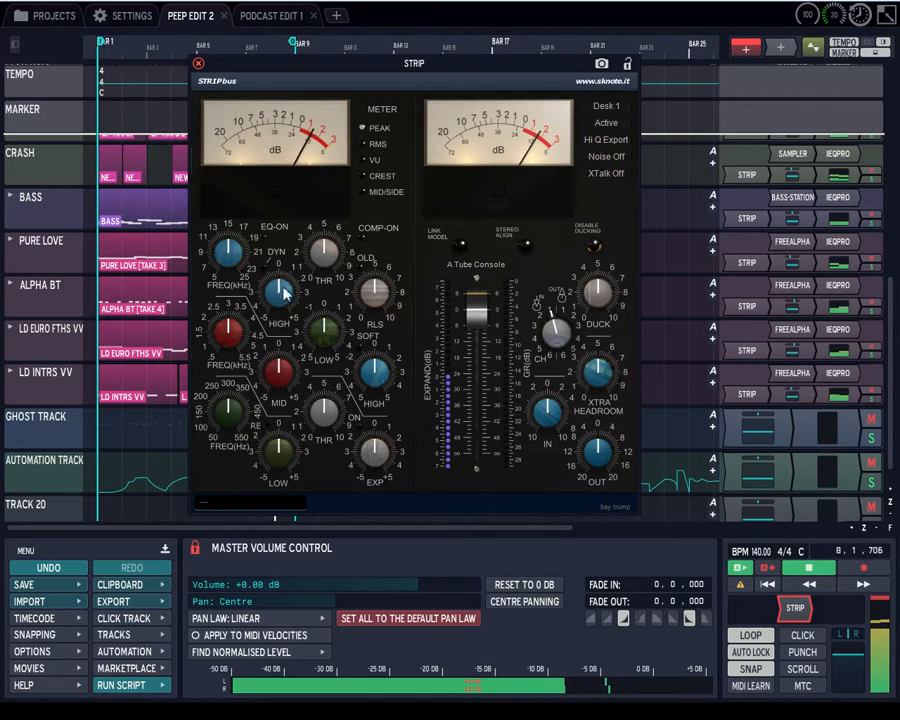
click(361, 237)
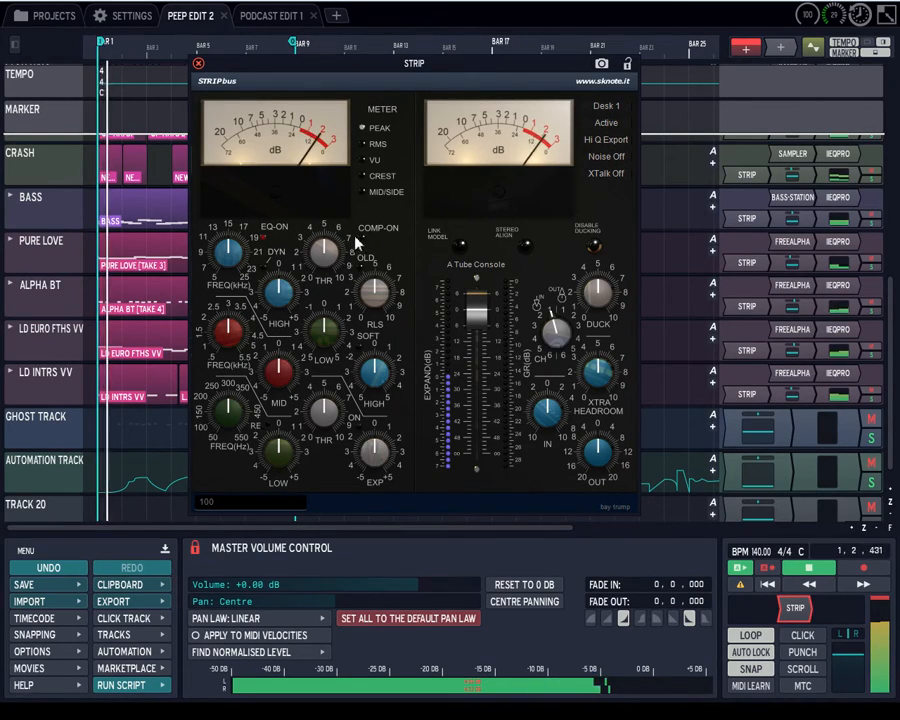
drag(325, 251, 331, 205)
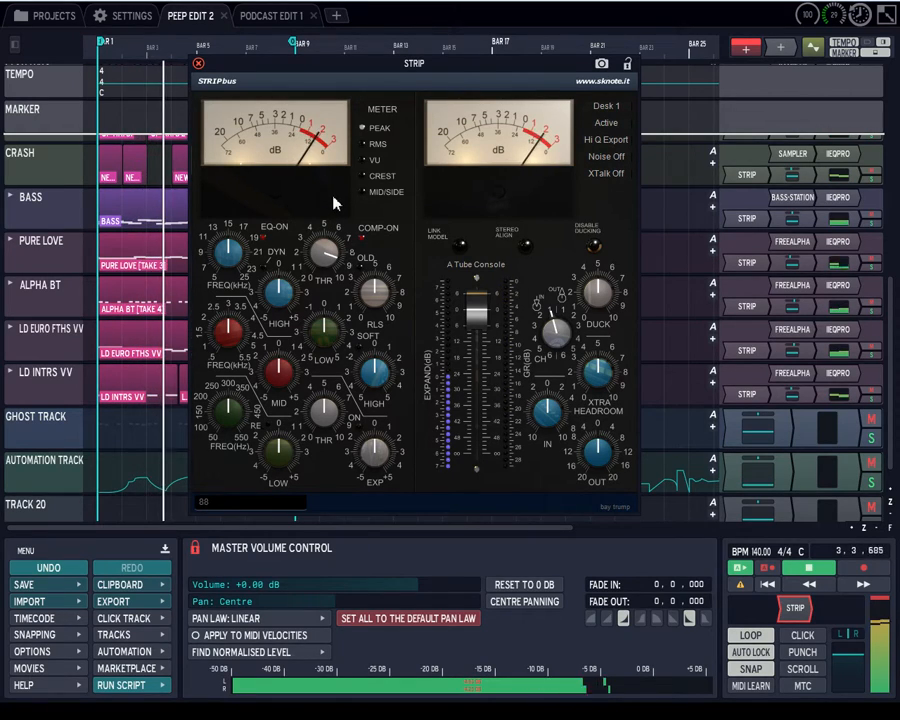
Step: Raise the master STRIP's channel fader to its maximum and lower its OUT level slightly below 0
drag(475, 305, 474, 284)
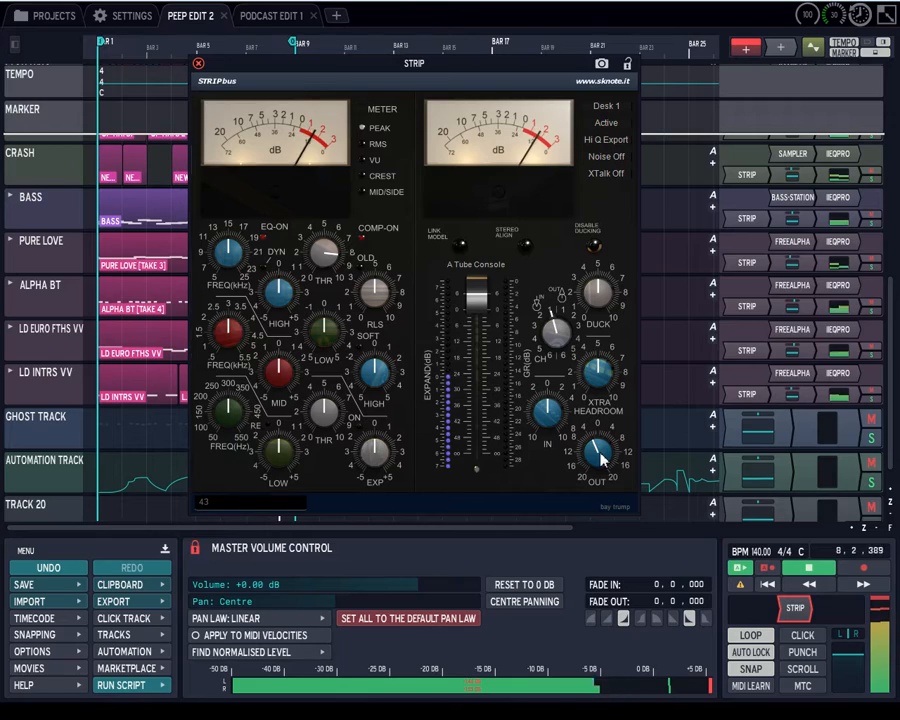
drag(601, 461, 598, 460)
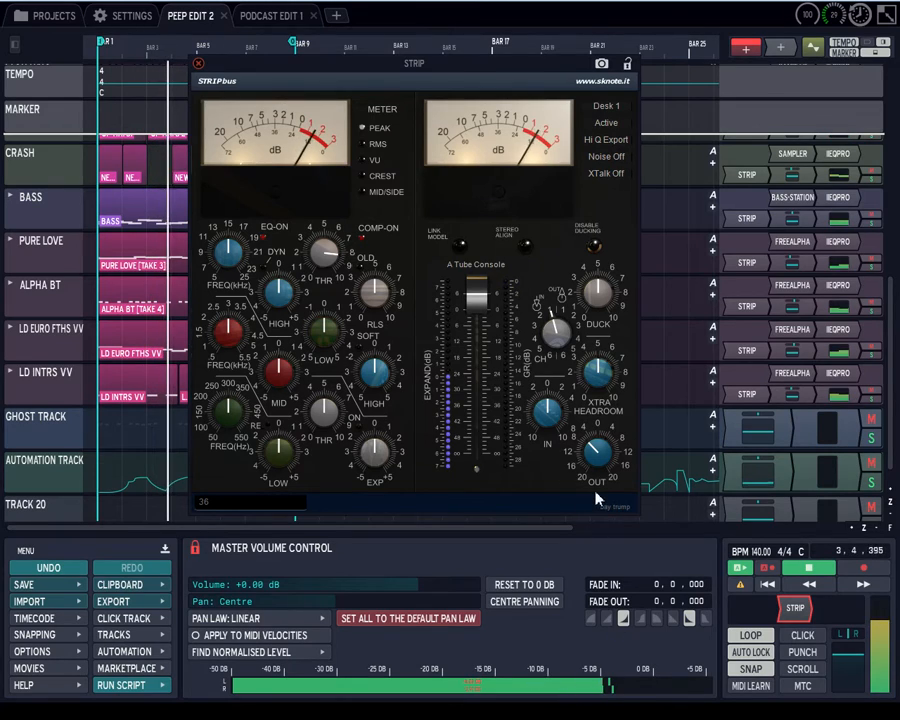
drag(597, 454, 601, 451)
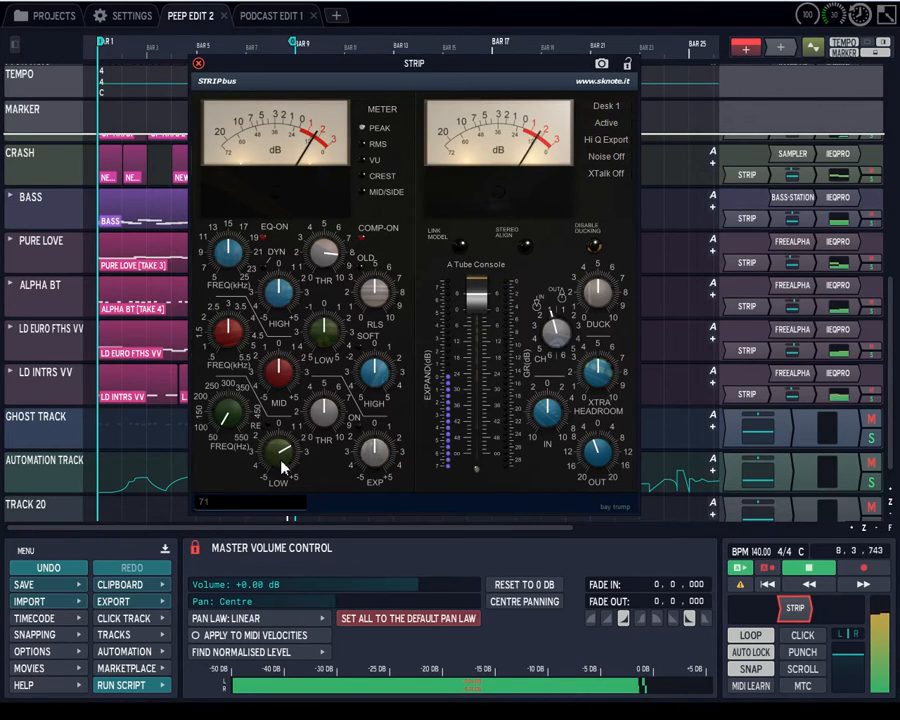
Step: Boost the master STRIP's low, mid and high EQ bands to about 60, with the mid frequency around 4 kHz and high around 9 kHz
mouse_move(280, 455)
mouse_down()
mouse_move(282, 472)
mouse_move(275, 452)
mouse_up()
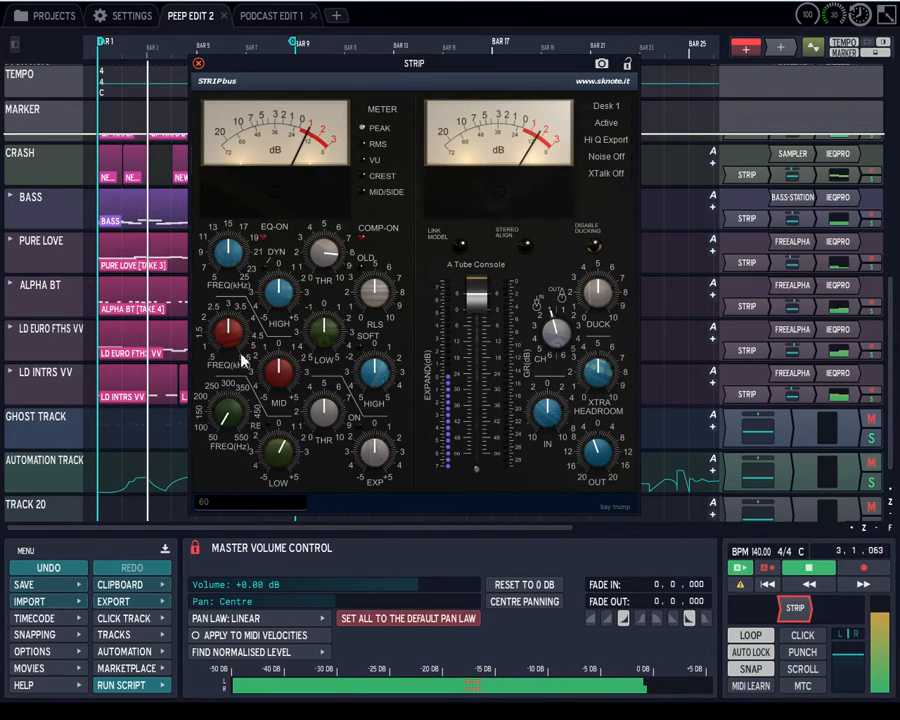
drag(222, 331, 222, 335)
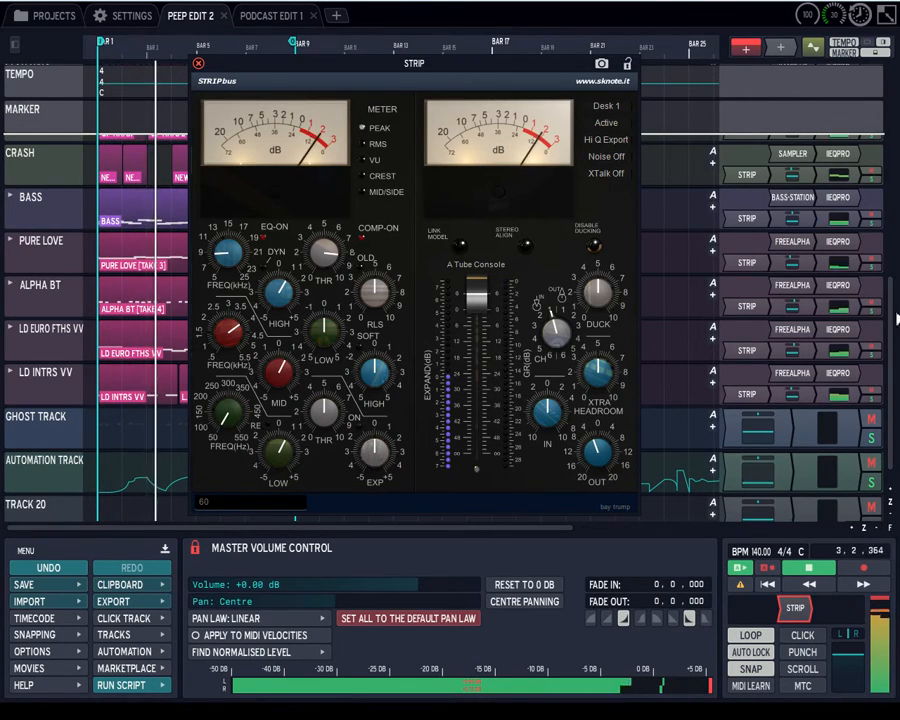
Step: Check the STRIP settings on the KICK L track and lower the master STRIP's DUCK amount to 12
drag(891, 321, 888, 42)
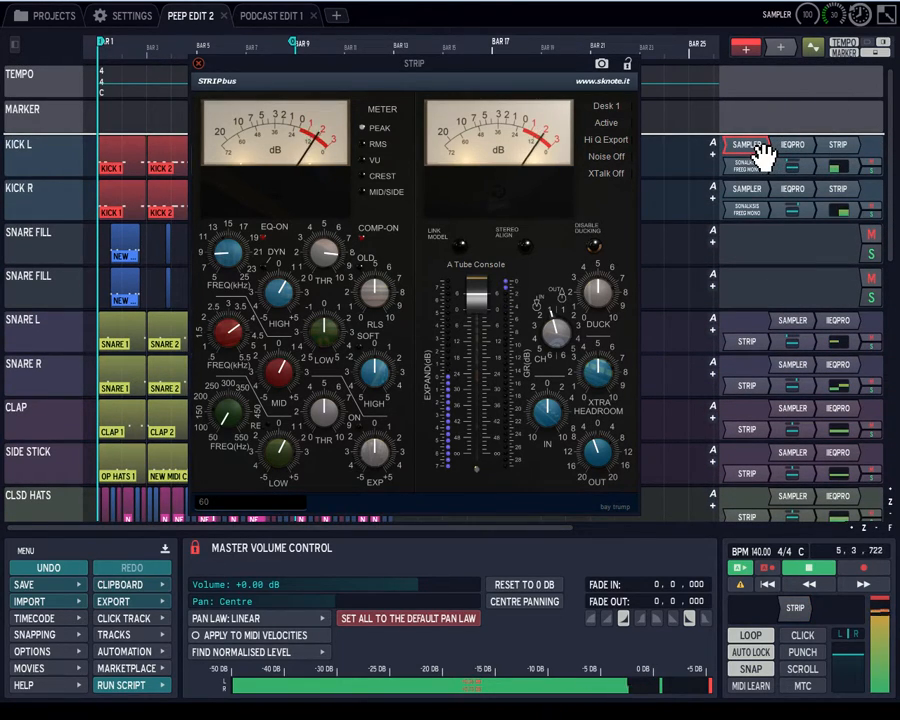
double_click(836, 150)
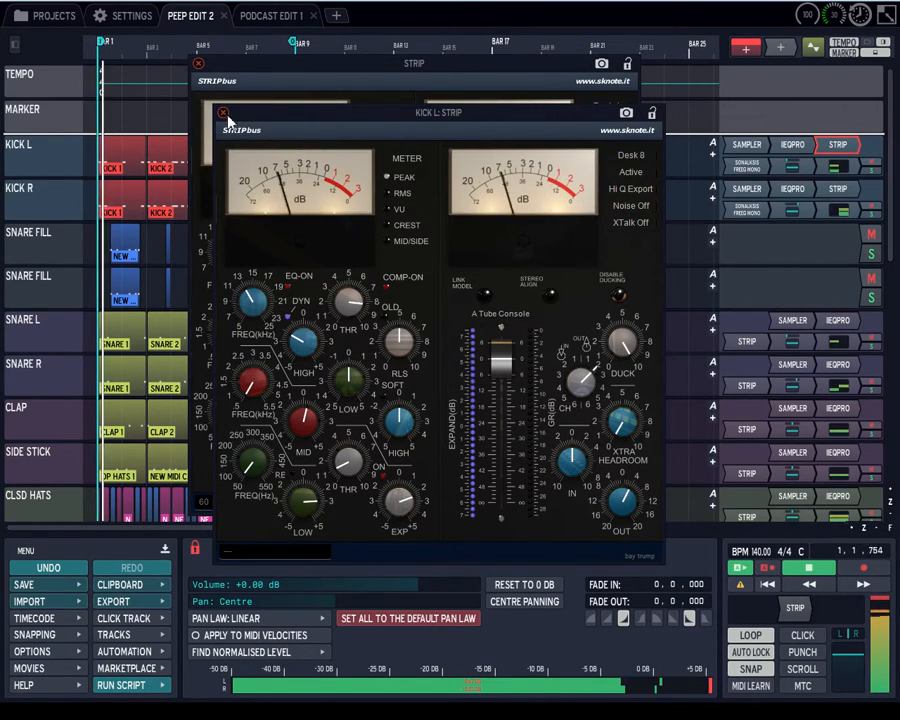
click(224, 114)
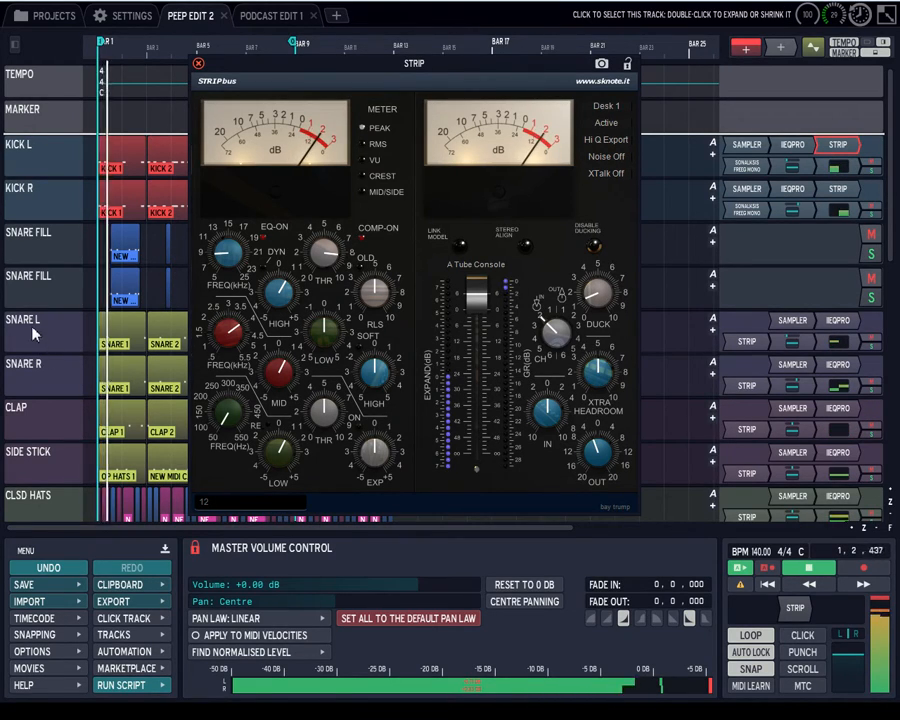
Step: Examine the STRIP settings on the SNARE L track and close both open plugin windows
double_click(740, 342)
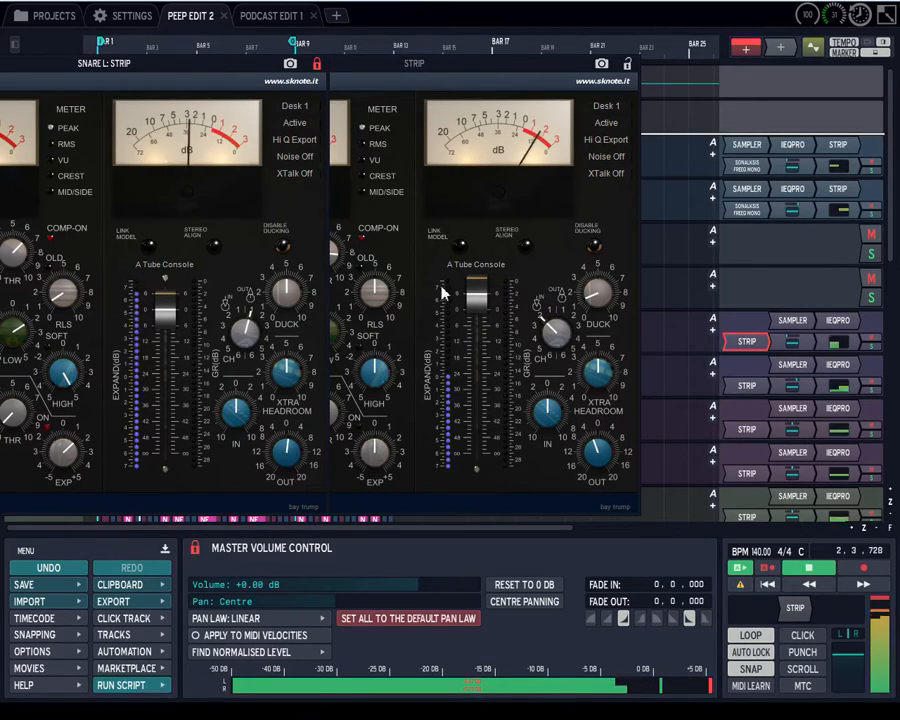
drag(216, 78, 415, 155)
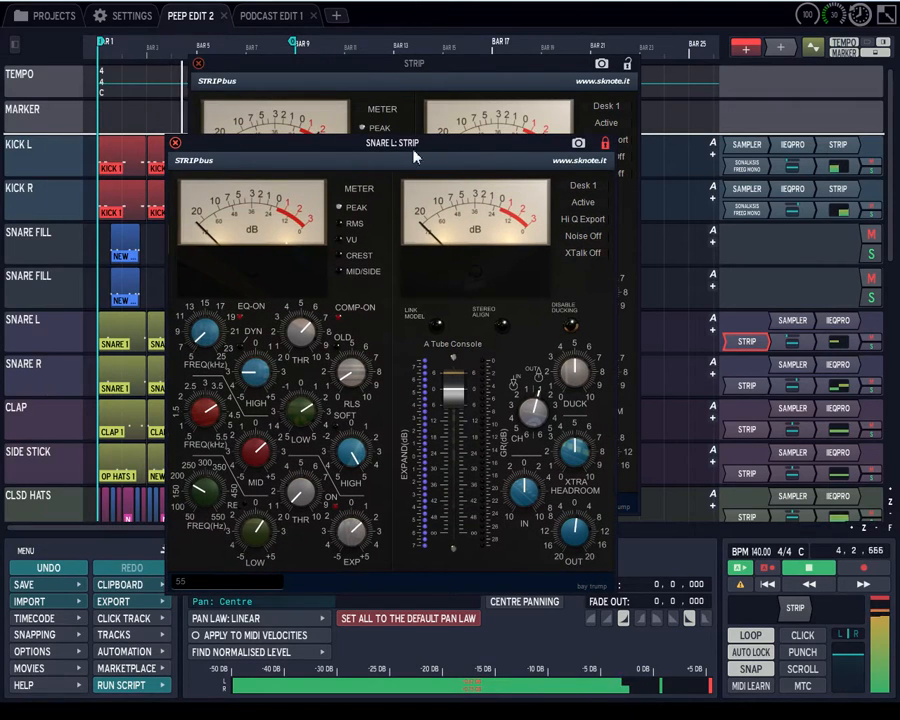
click(174, 143)
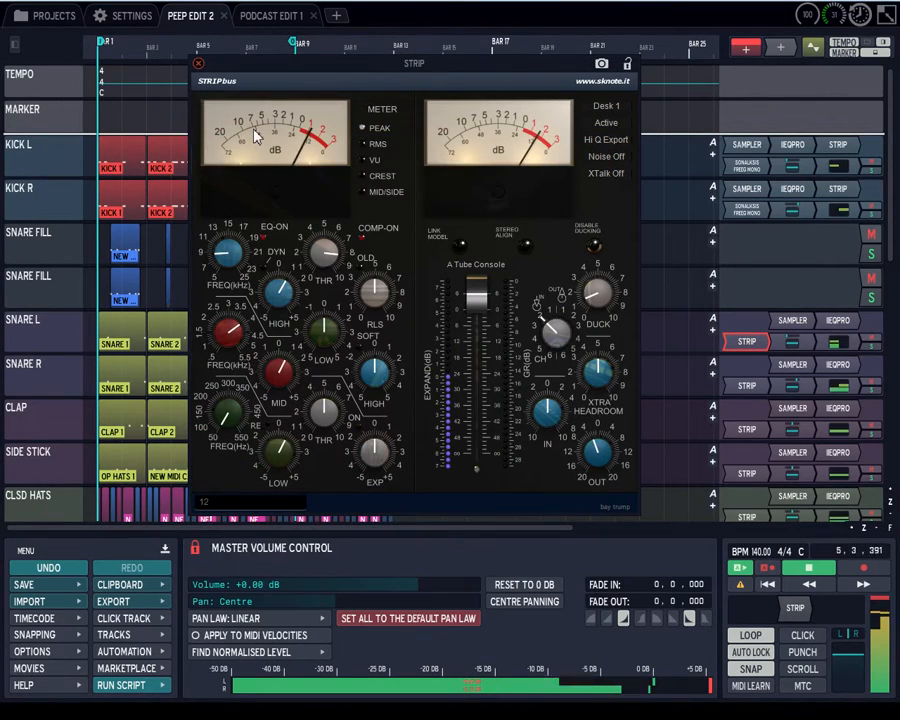
click(198, 64)
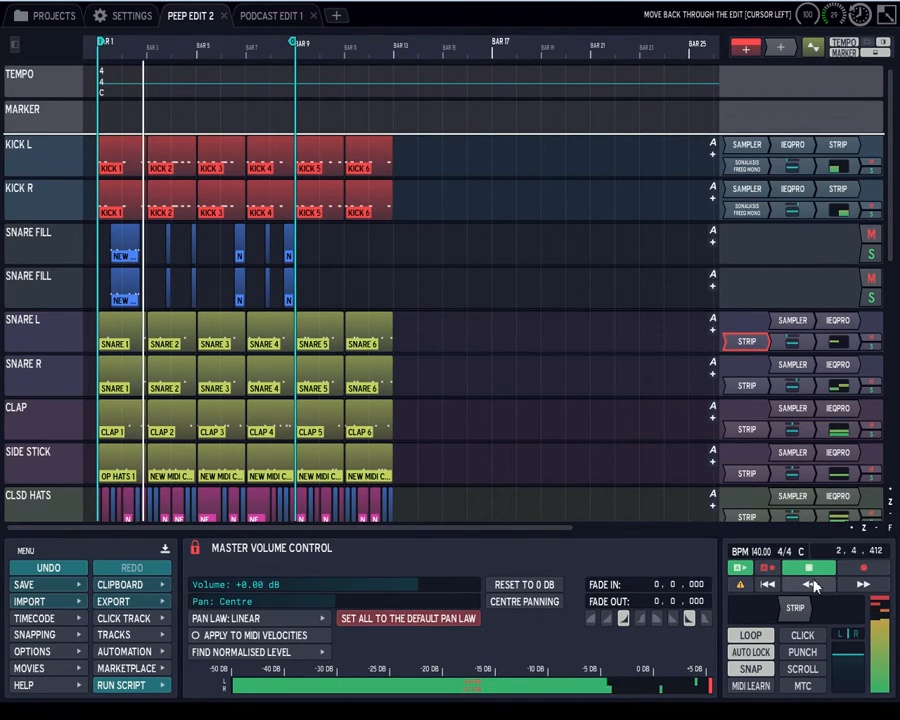
Step: Reopen the master STRIP, turn on its expander with lowered threshold and EXP amounts, and reduce the OUT level slightly
double_click(795, 607)
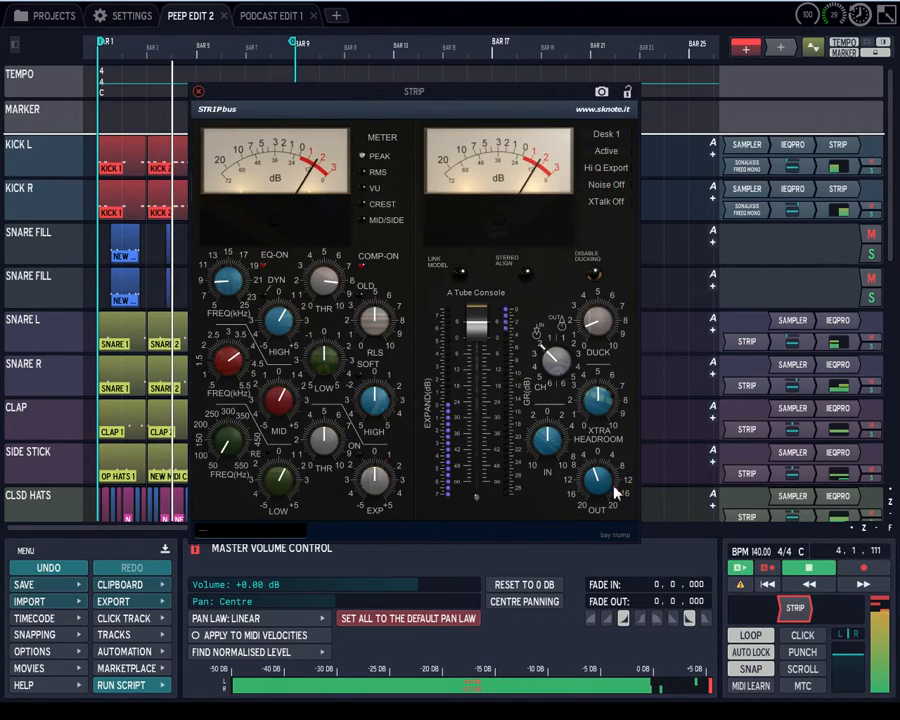
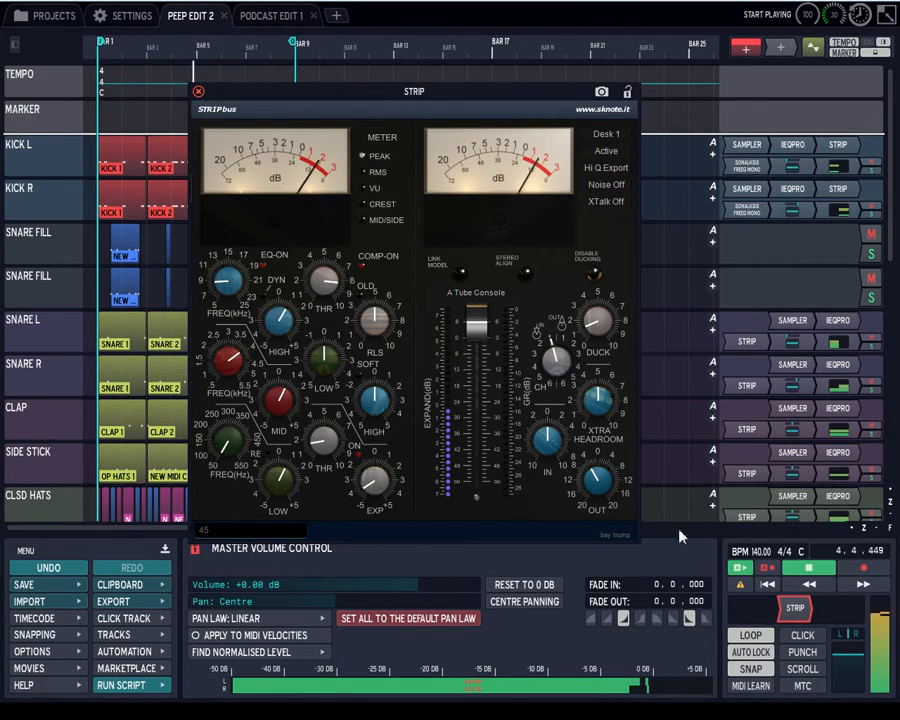
Step: Open the SNARE R track's STRIP and, while the beat plays, raise its DUCK to about 10 and set its CH selector to 45
click(808, 568)
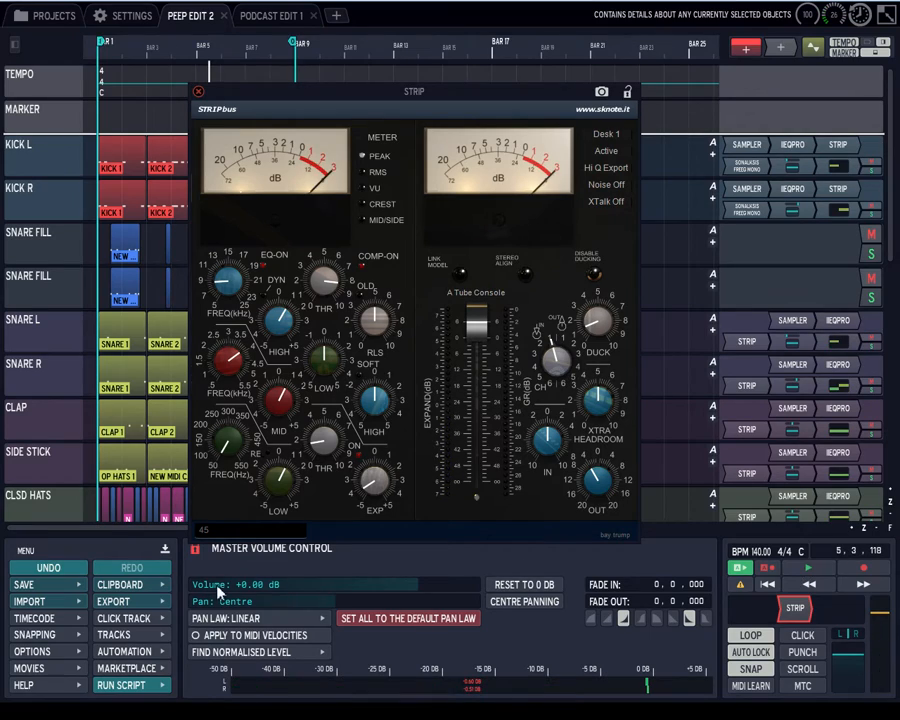
click(41, 368)
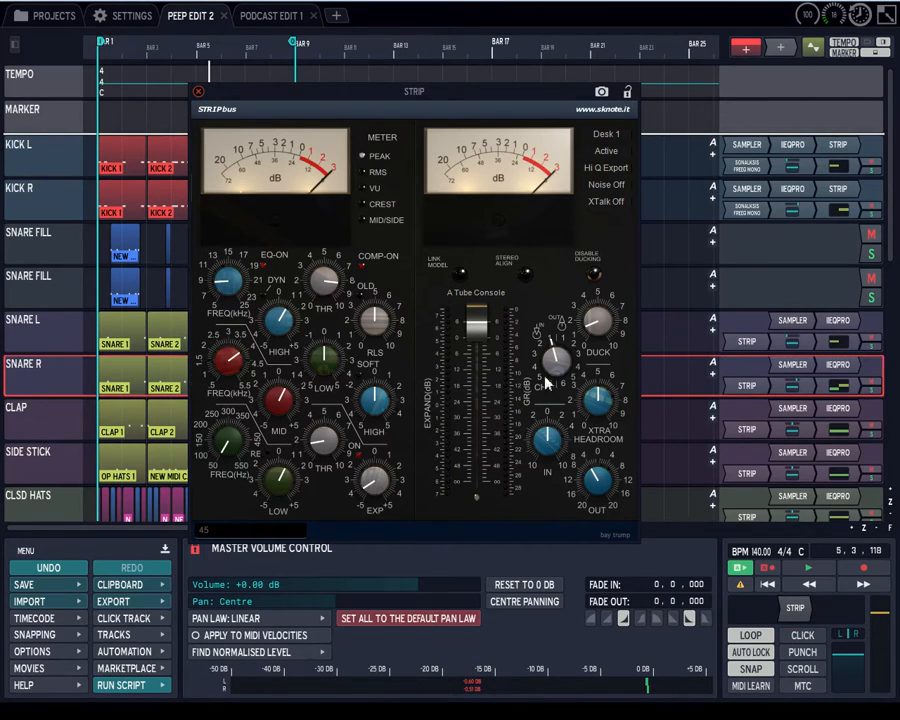
click(742, 388)
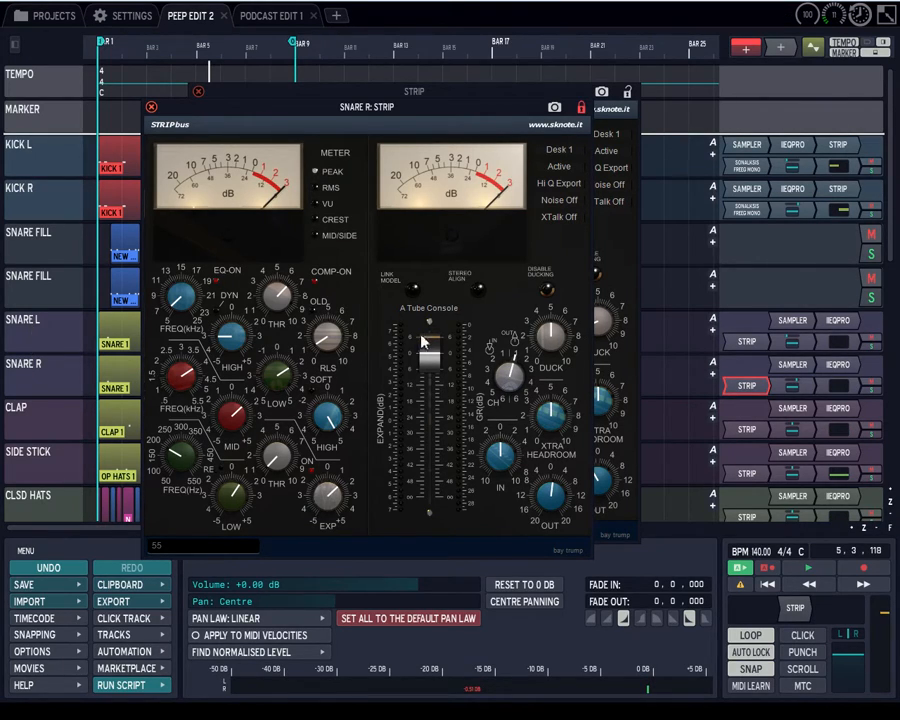
click(808, 614)
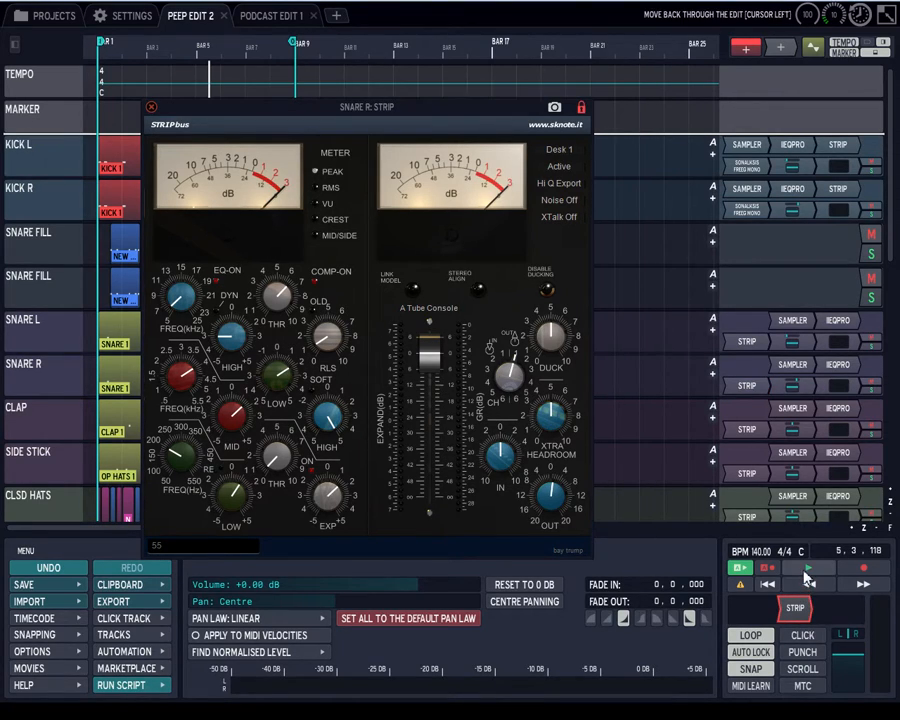
click(806, 572)
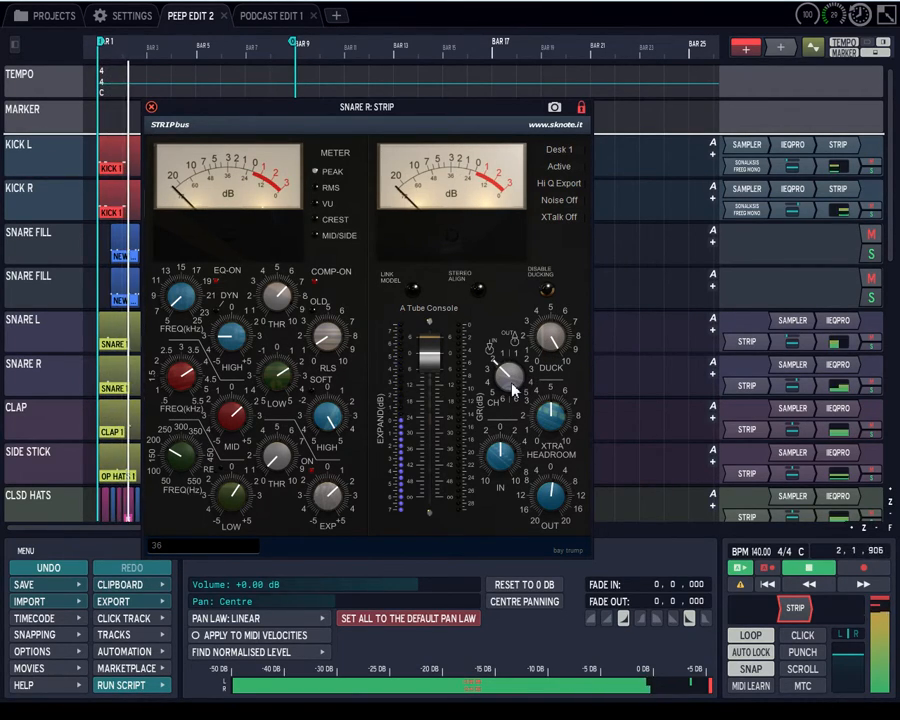
drag(512, 387, 513, 374)
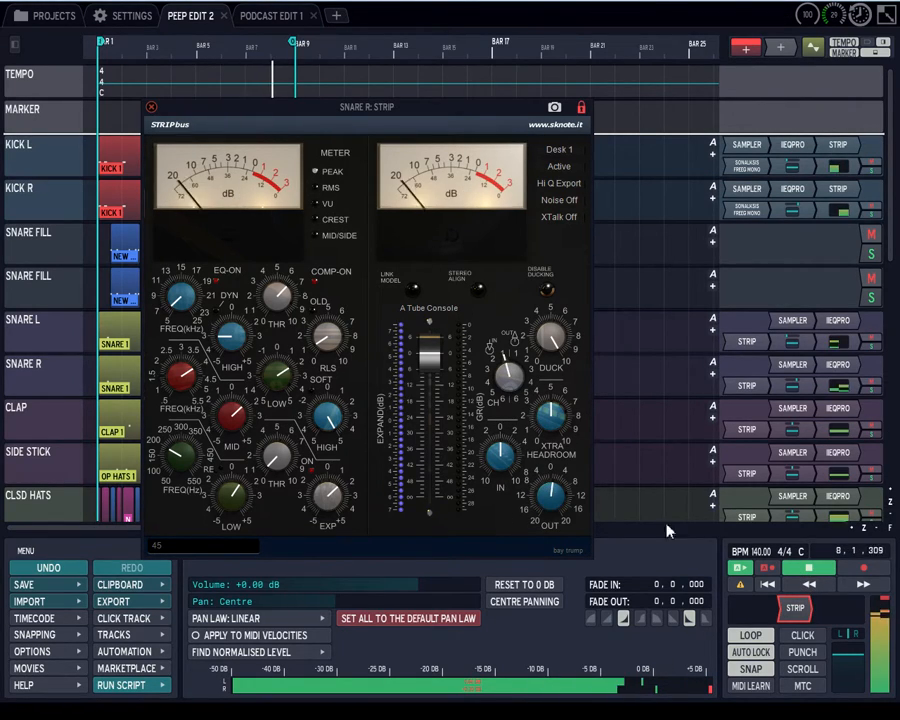
Step: Open the master STRIP, move it clear of the SNARE R STRIP, and set the SNARE R STRIP's CH selector to 55
double_click(795, 606)
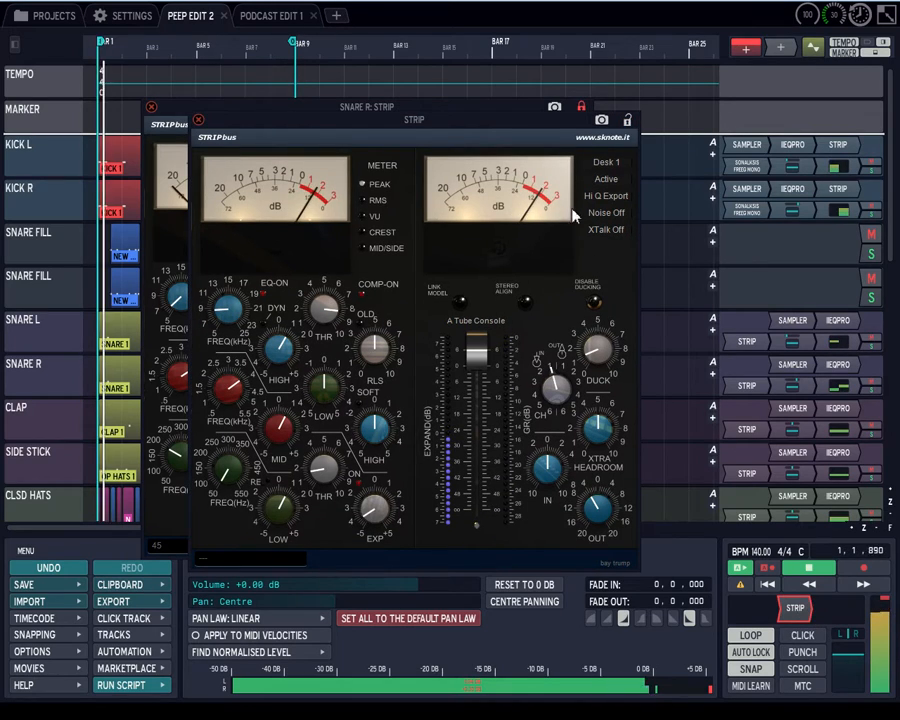
drag(546, 124, 553, 431)
click(513, 372)
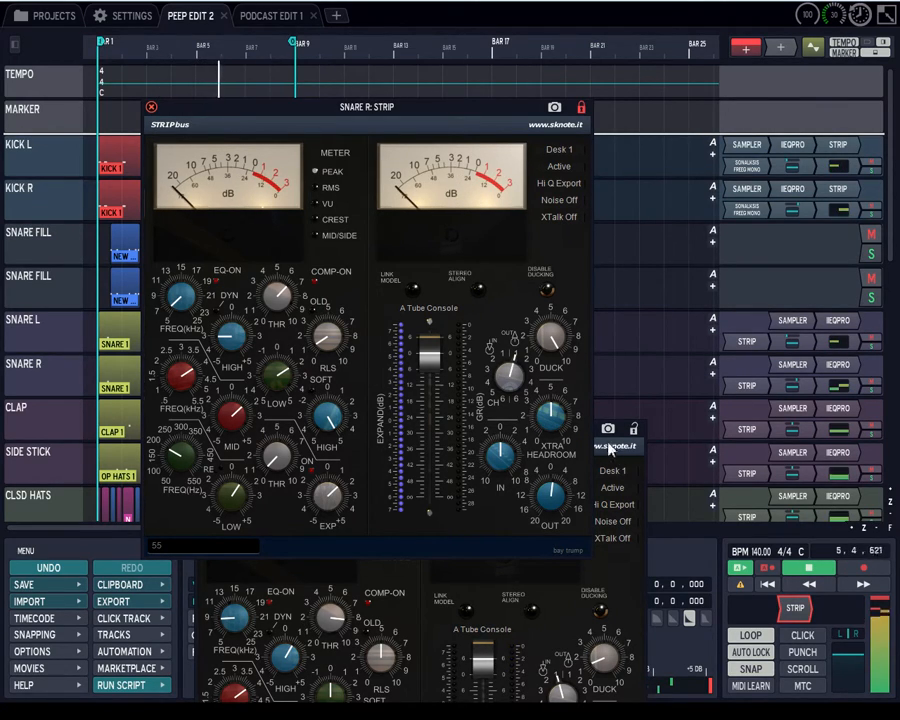
Step: Close the SNARE R STRIP and set the master STRIP's DUCK to about 5, CH to 36 and OUT to 37
drag(600, 435, 578, 232)
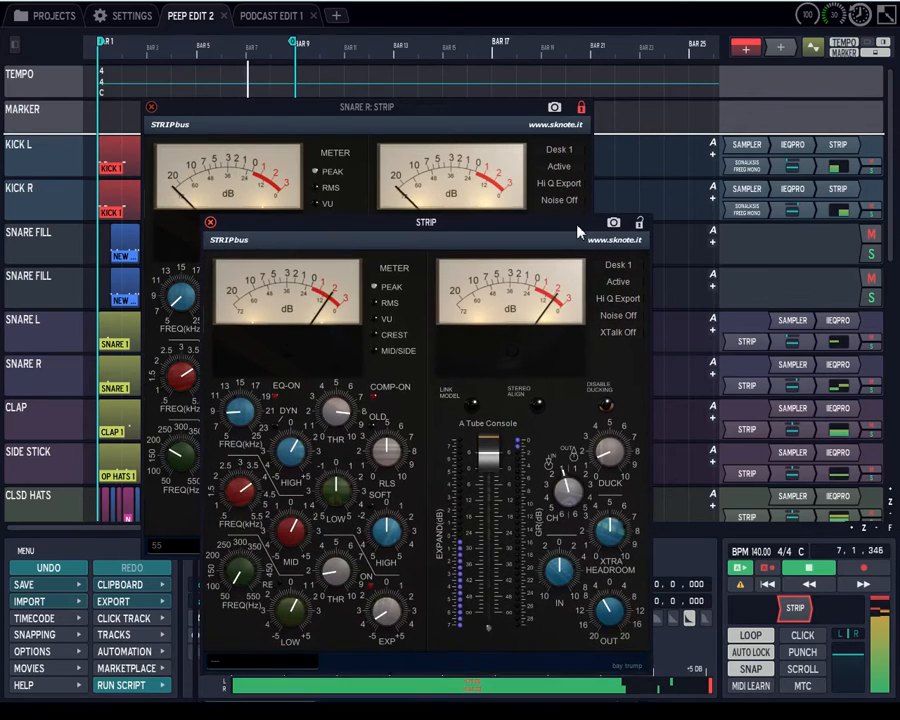
click(152, 108)
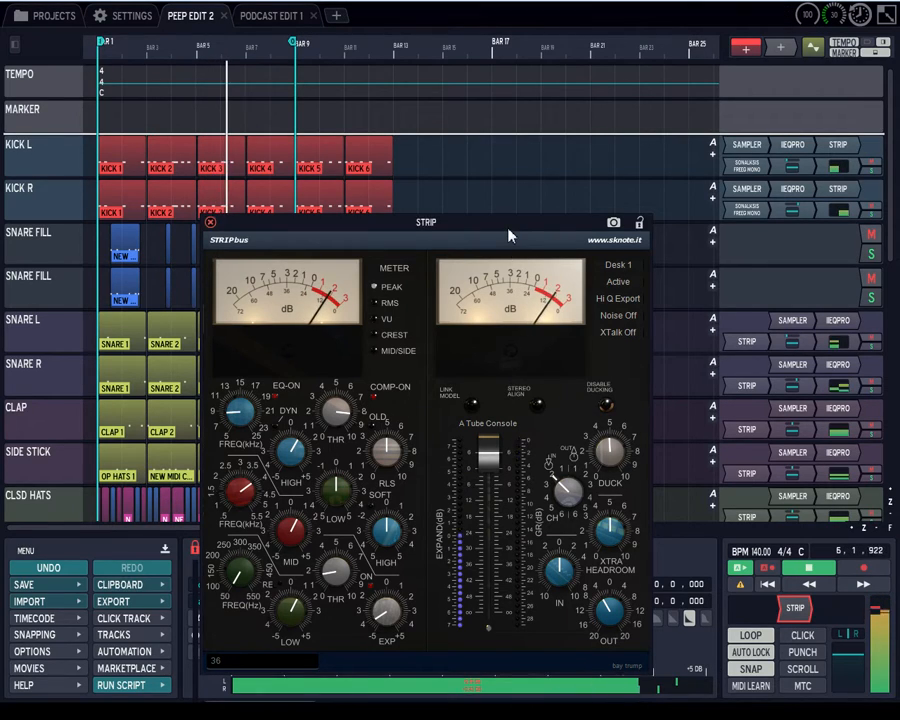
drag(507, 238, 507, 158)
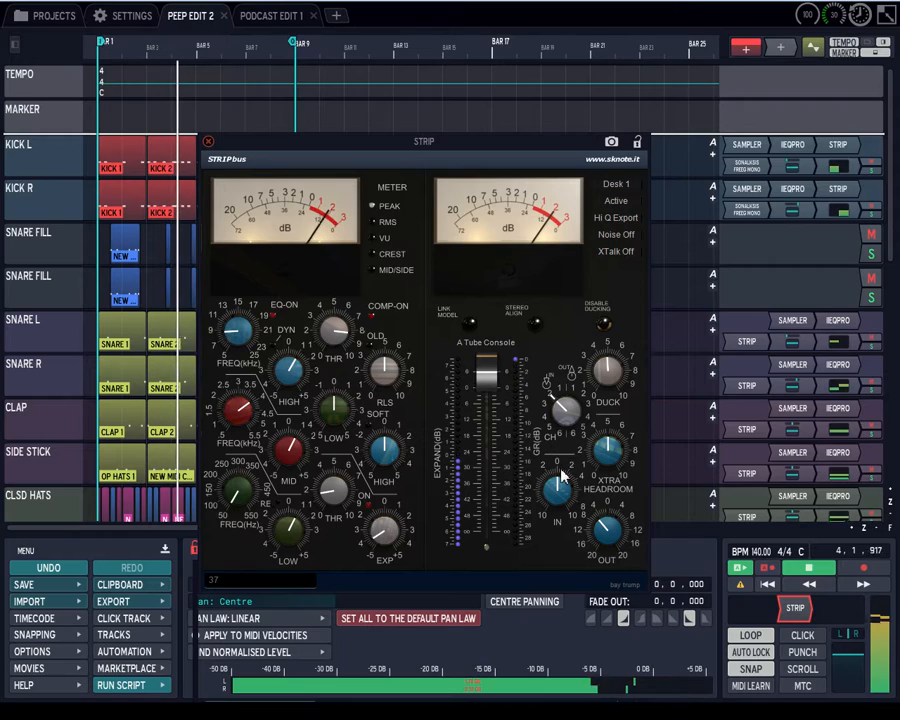
Step: Audition the B Solid Console, C Solid Console, D Tube Console, E British Rock and F Emphasis Rock models on the master STRIP
click(503, 346)
click(502, 372)
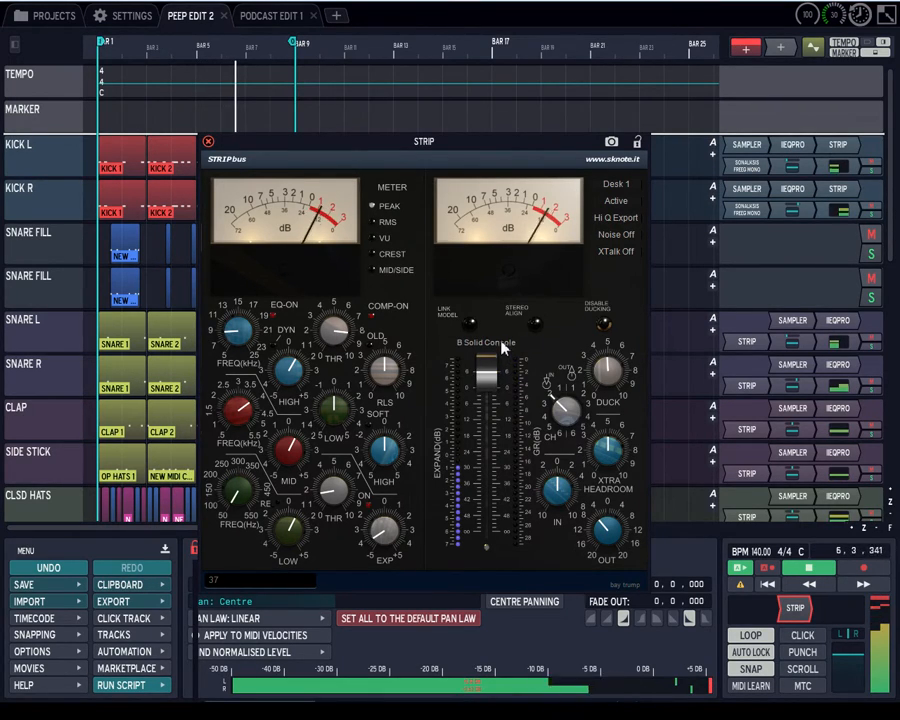
click(502, 345)
click(494, 395)
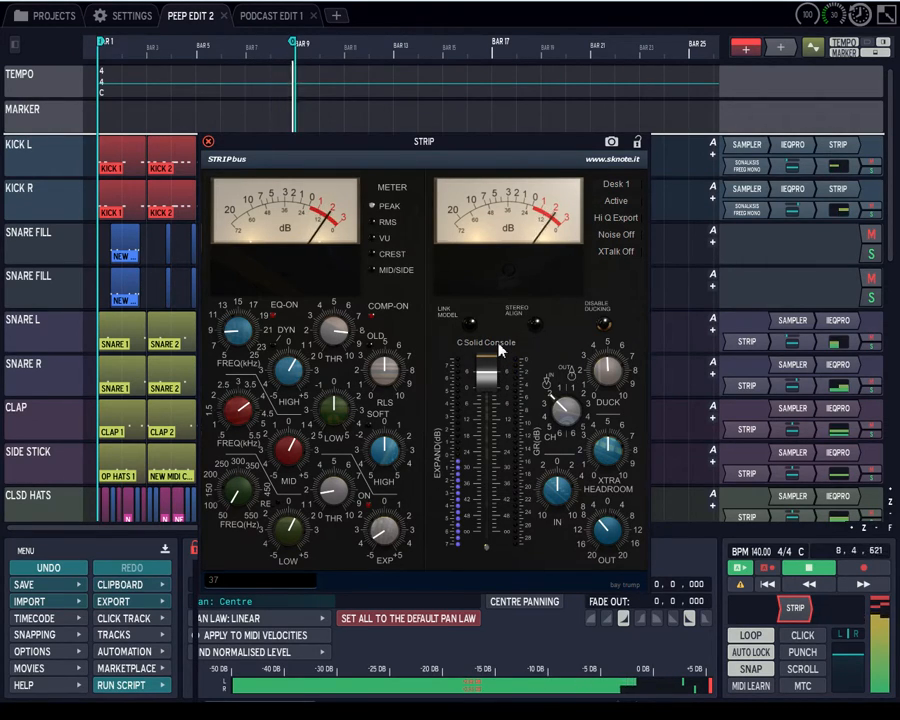
click(500, 348)
click(507, 407)
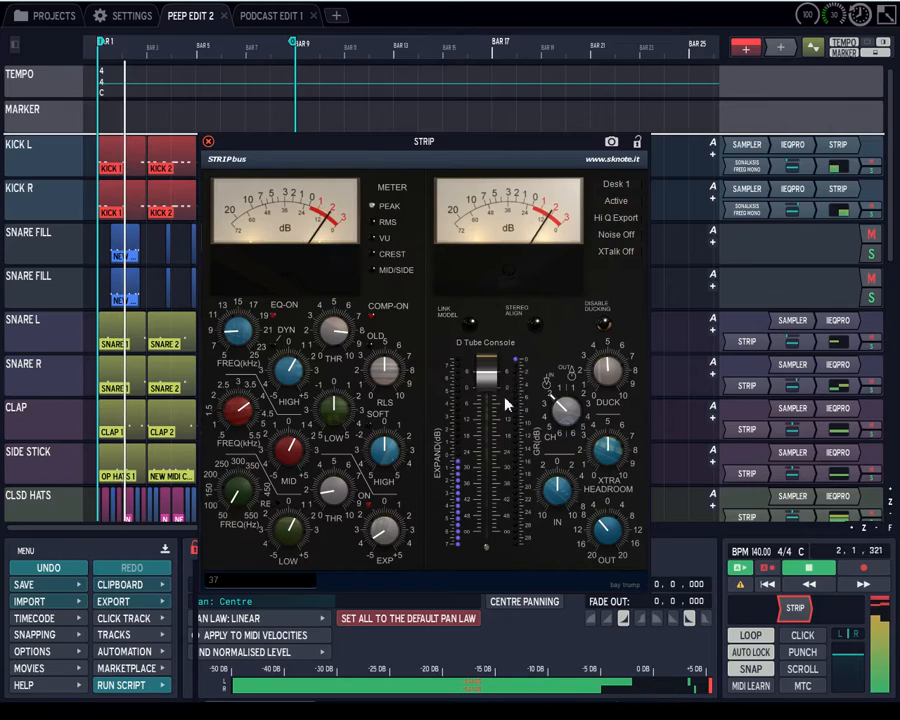
click(506, 345)
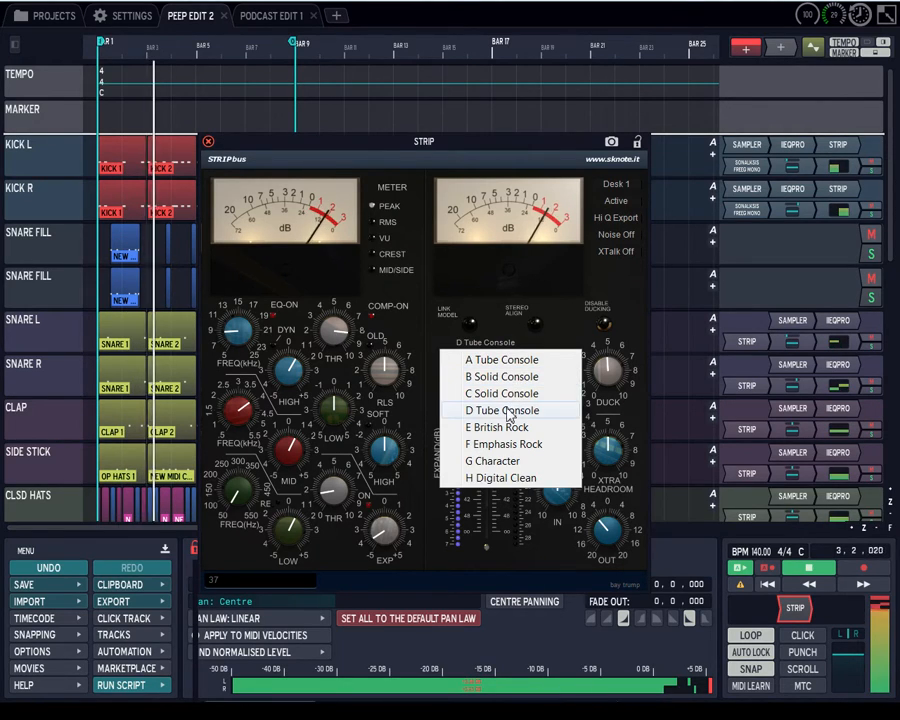
click(509, 413)
click(500, 345)
click(478, 427)
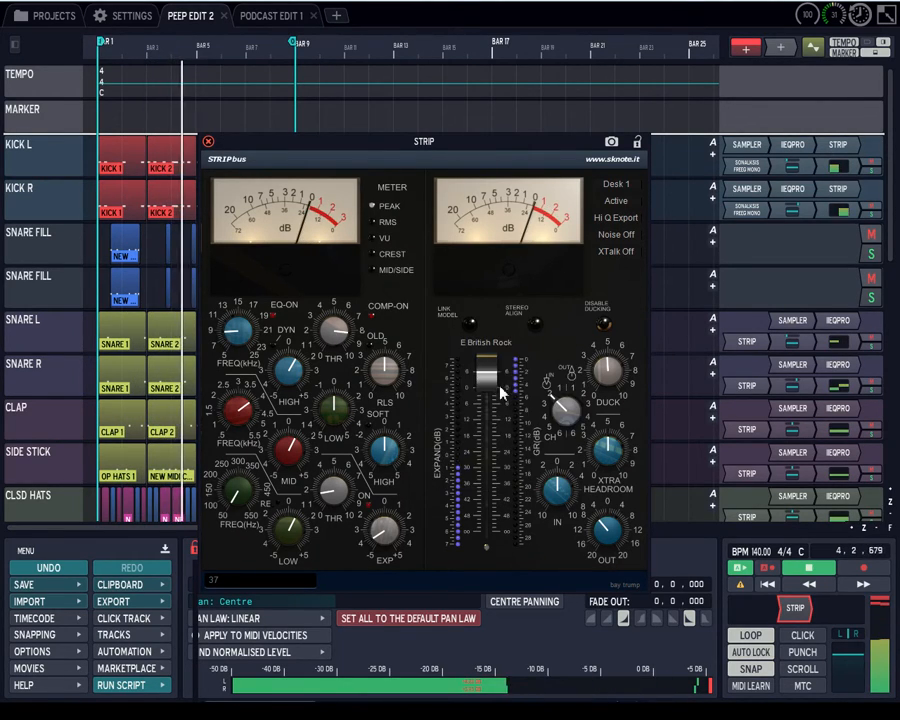
click(502, 345)
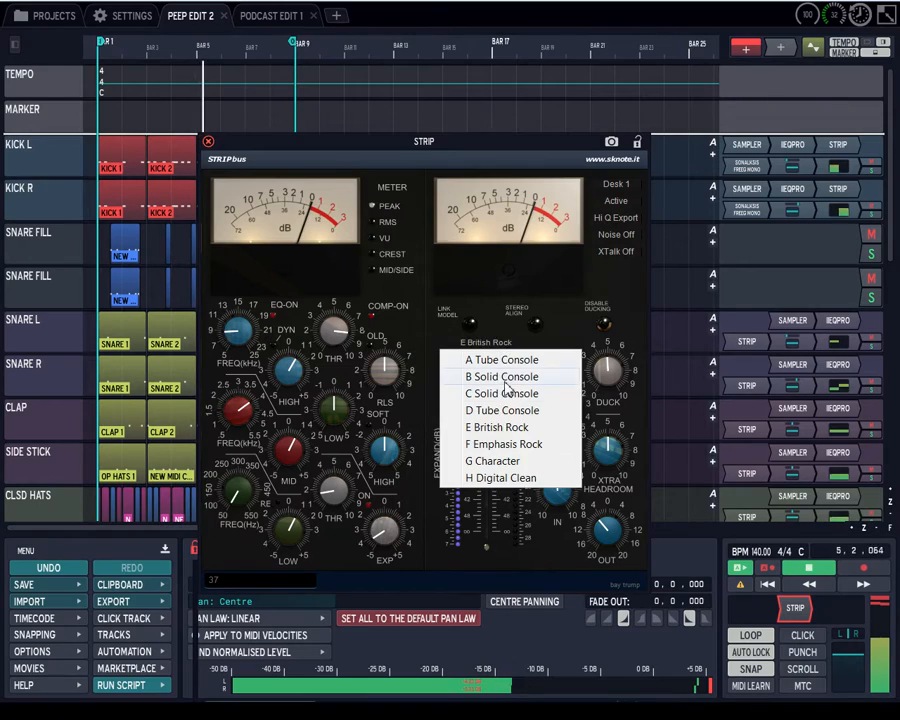
click(501, 445)
Step: Set the master STRIP's console model to G Character, lower its OUT level to 29, and stop playback
click(505, 348)
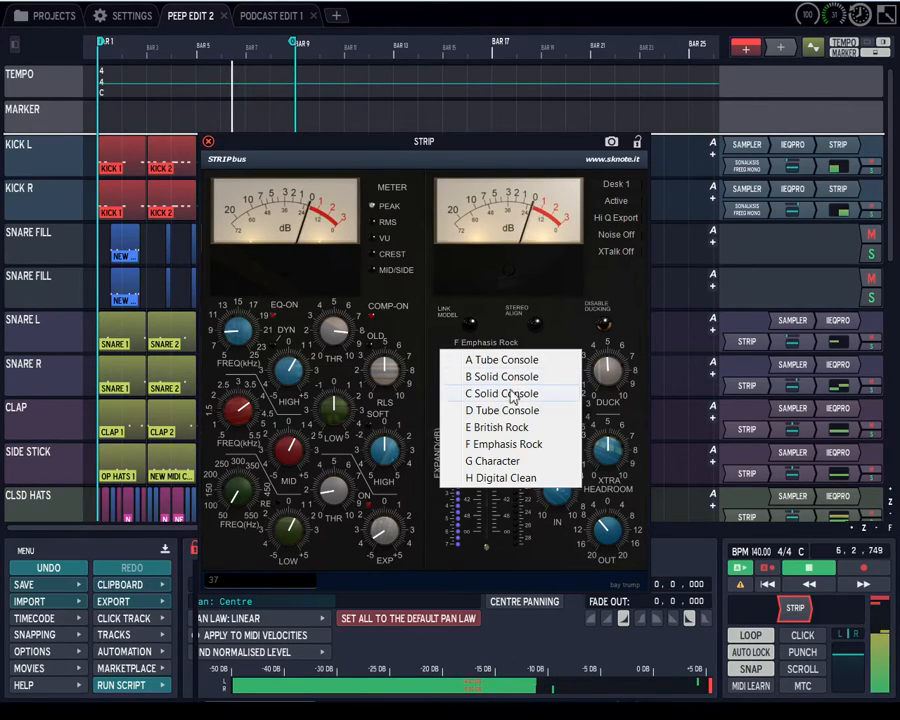
click(502, 460)
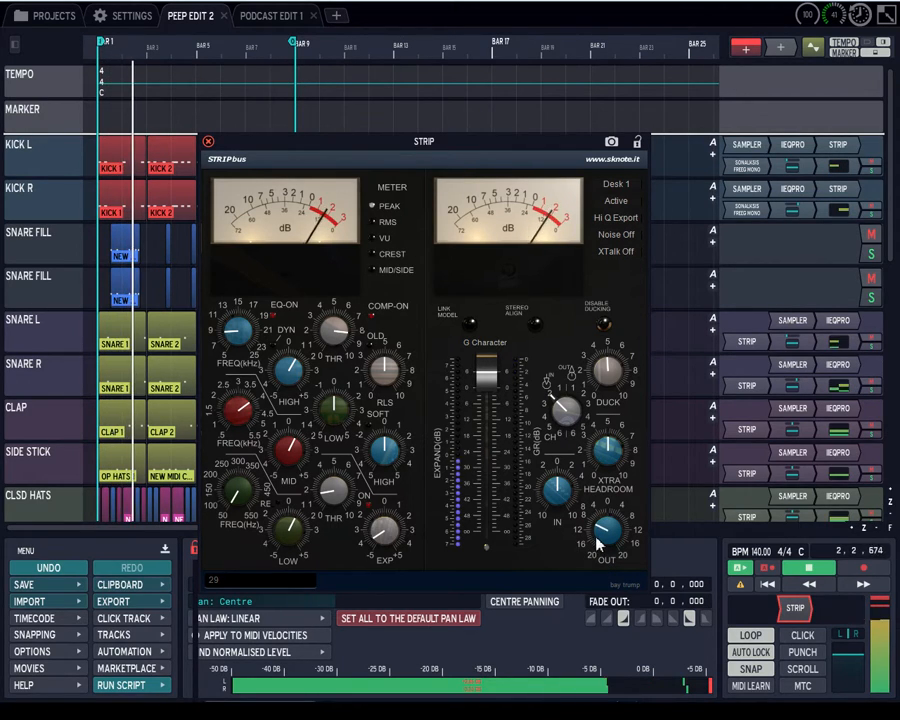
click(797, 571)
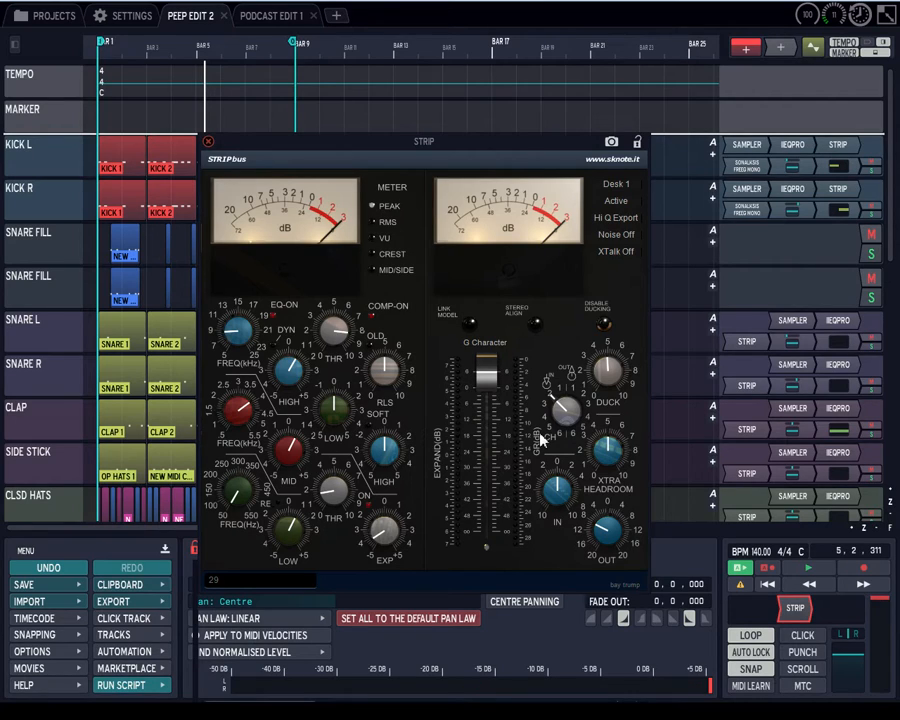
click(752, 473)
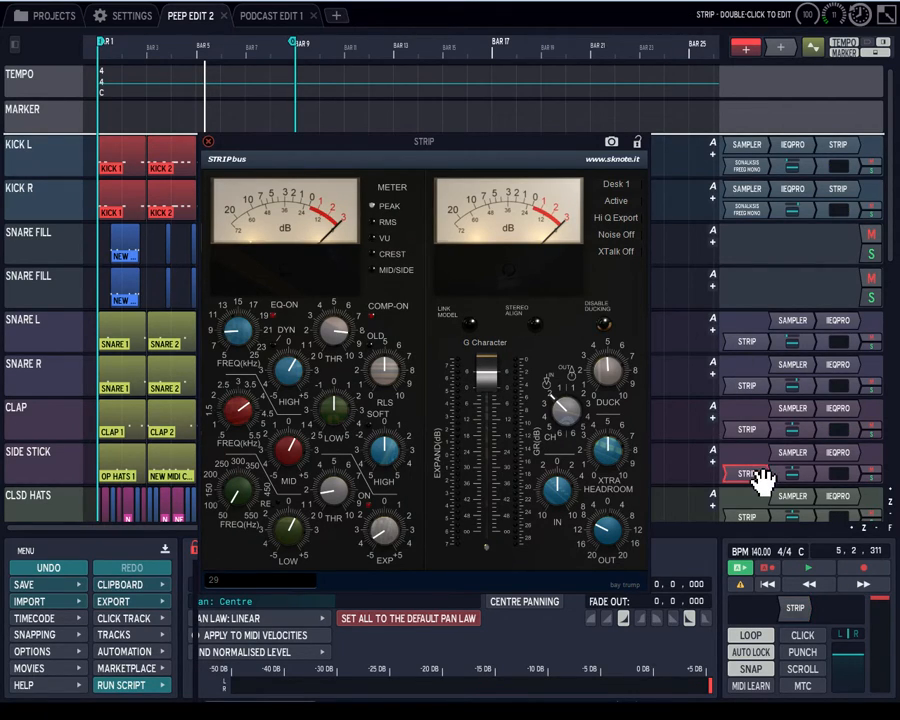
click(744, 515)
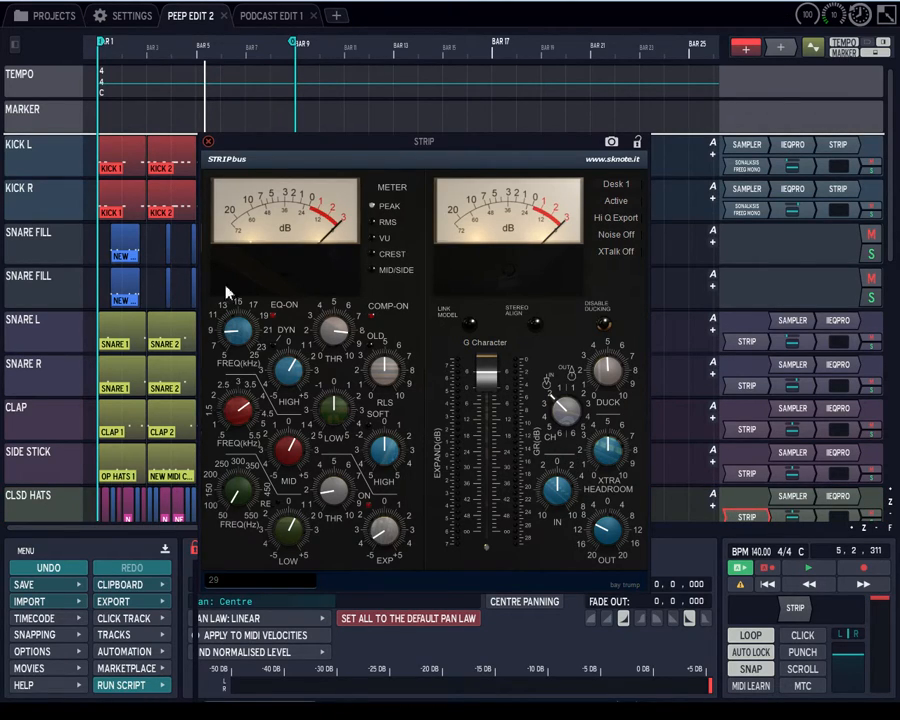
drag(258, 148, 264, 368)
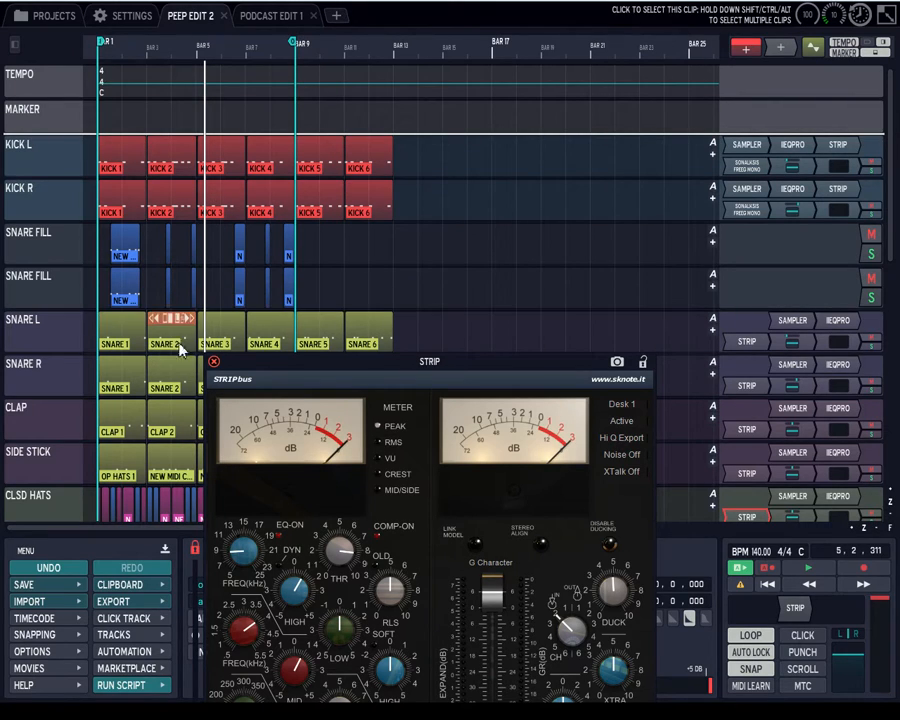
drag(247, 370, 267, 429)
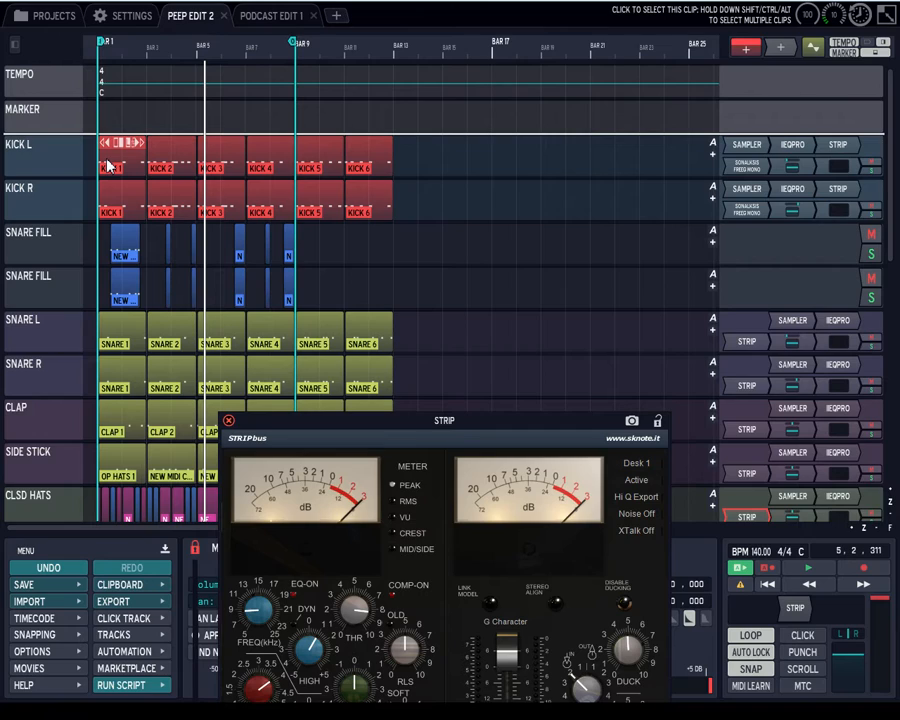
scroll(110, 167, up, 2)
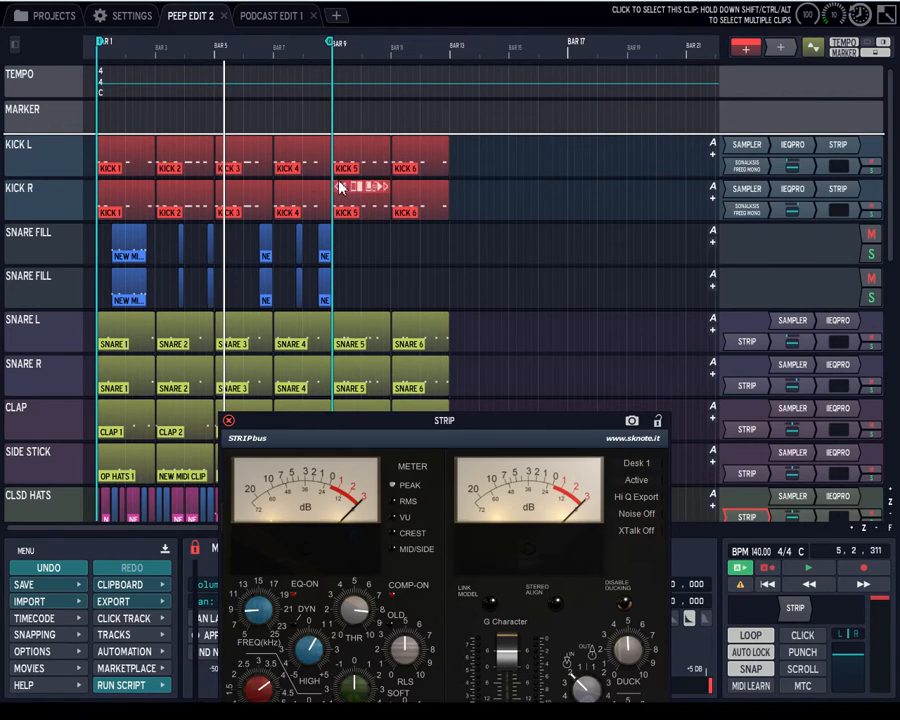
drag(341, 430, 704, 340)
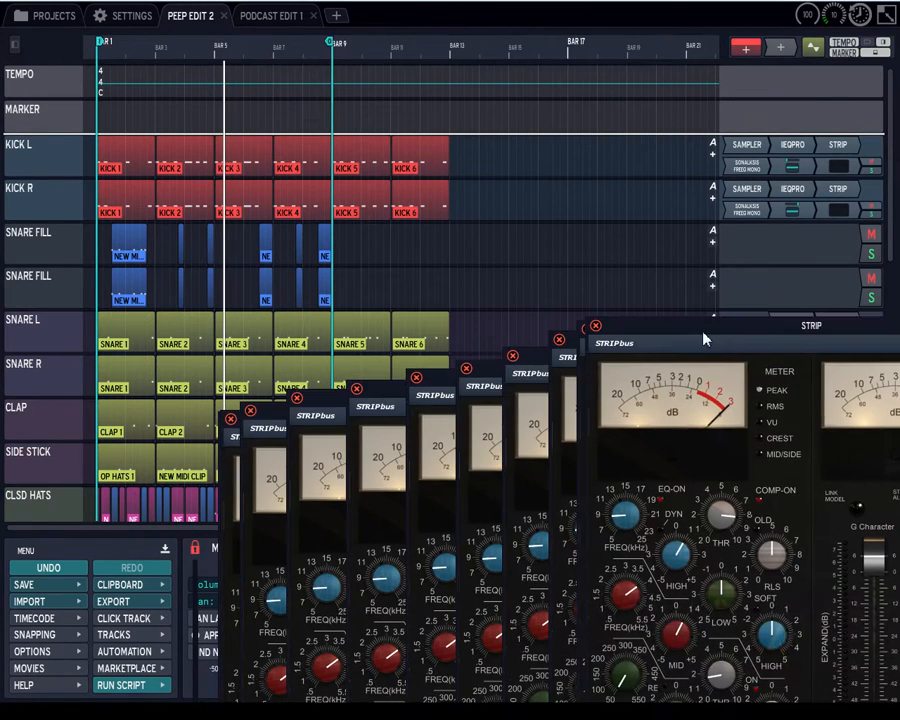
drag(644, 320, 285, 296)
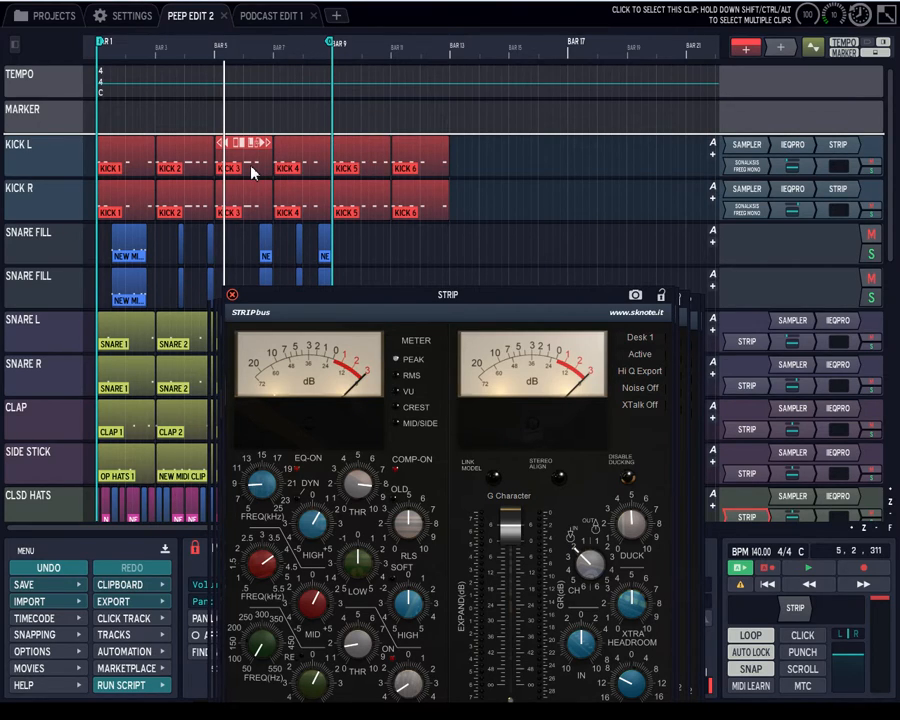
scroll(136, 316, down, 5)
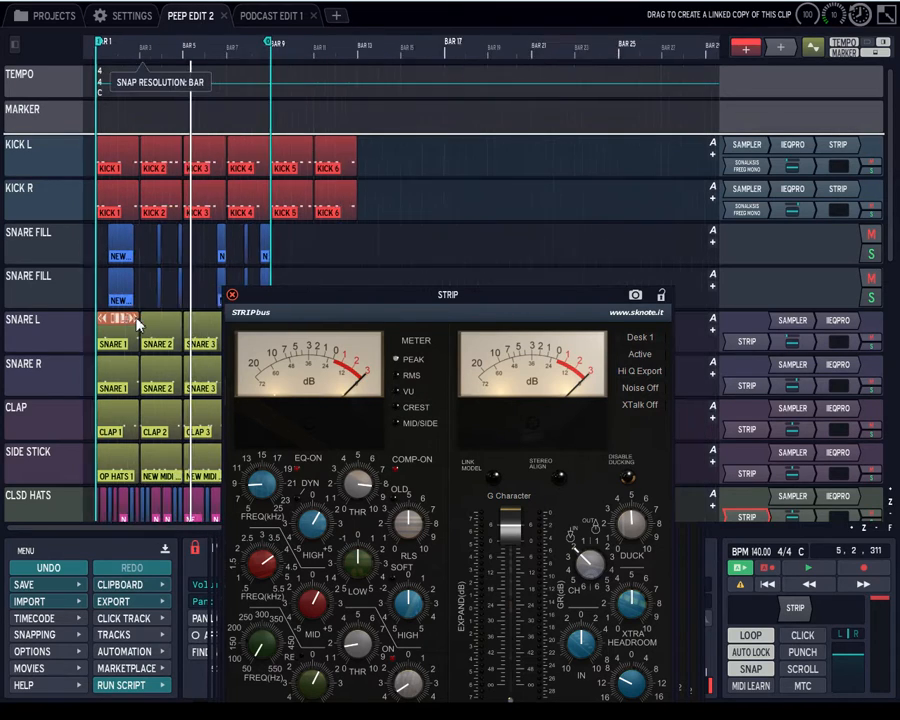
drag(319, 296, 231, 254)
scroll(145, 305, up, 5)
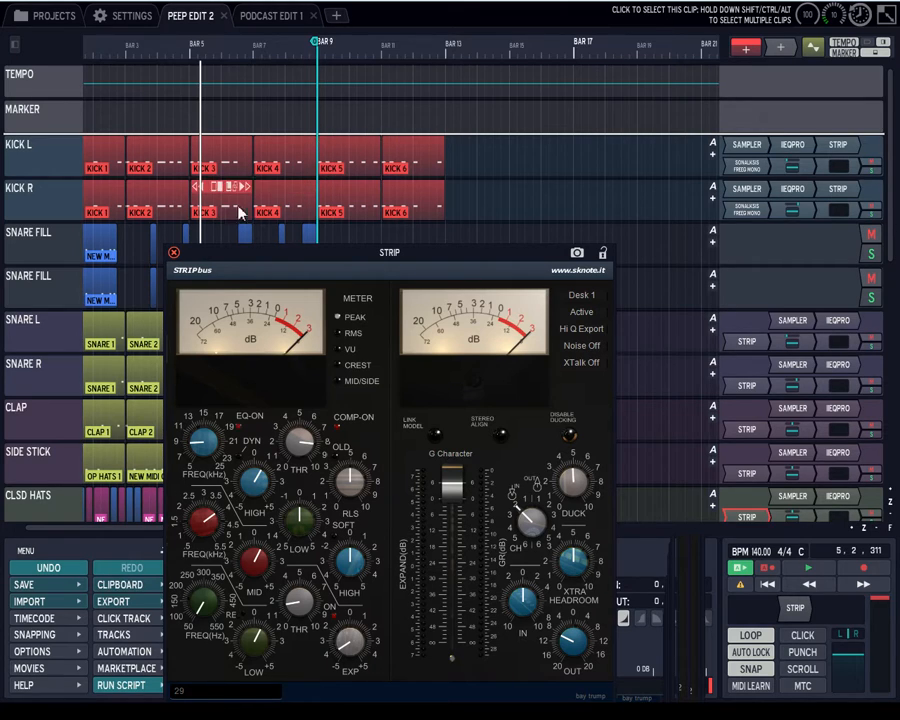
drag(287, 263, 345, 89)
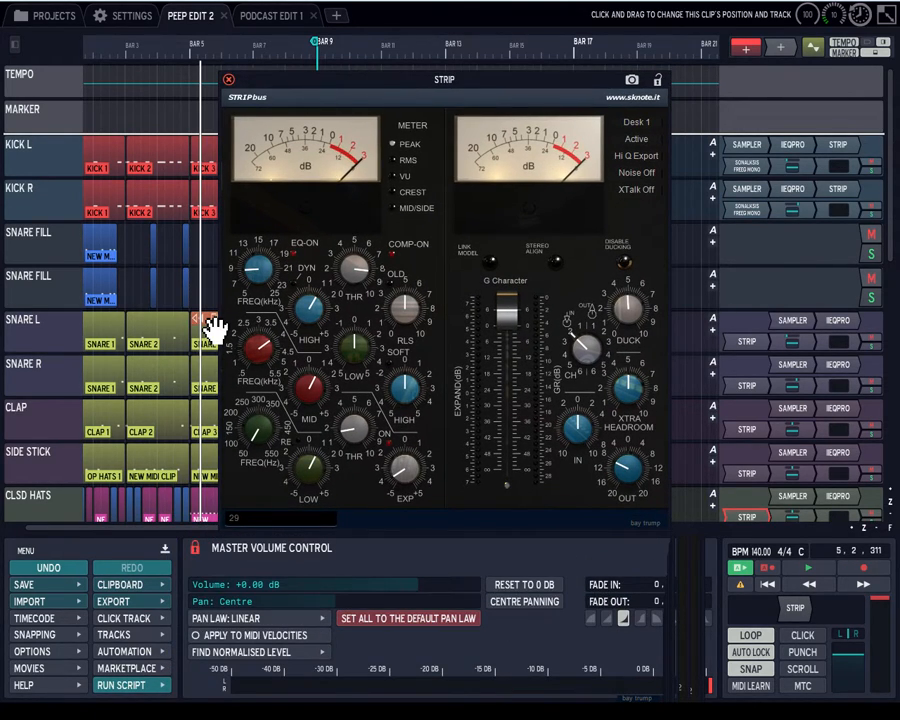
scroll(210, 325, down, 3)
drag(293, 86, 255, 40)
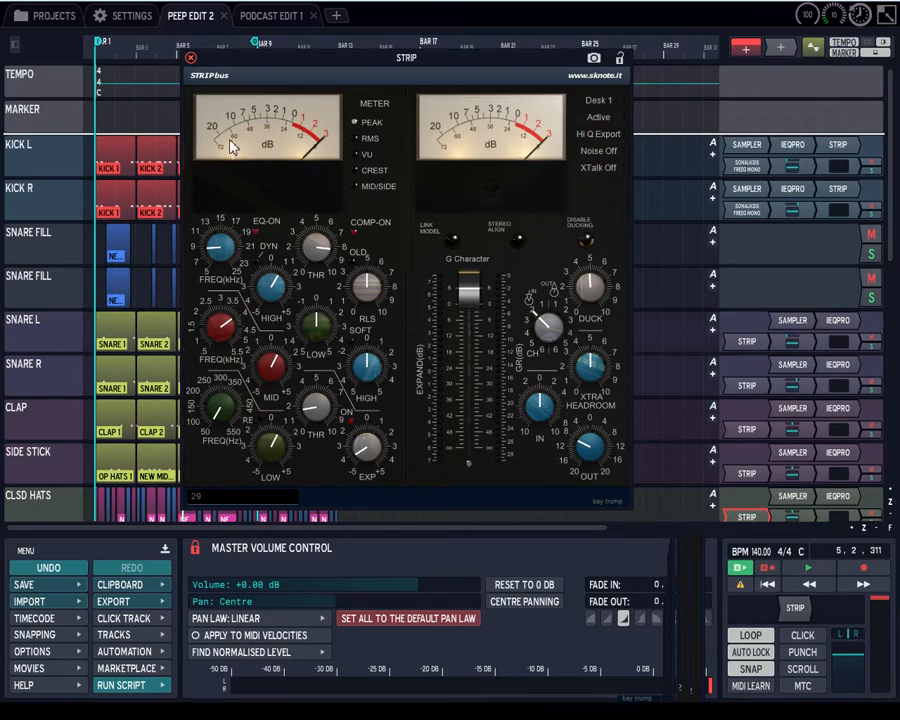
drag(275, 54, 586, 82)
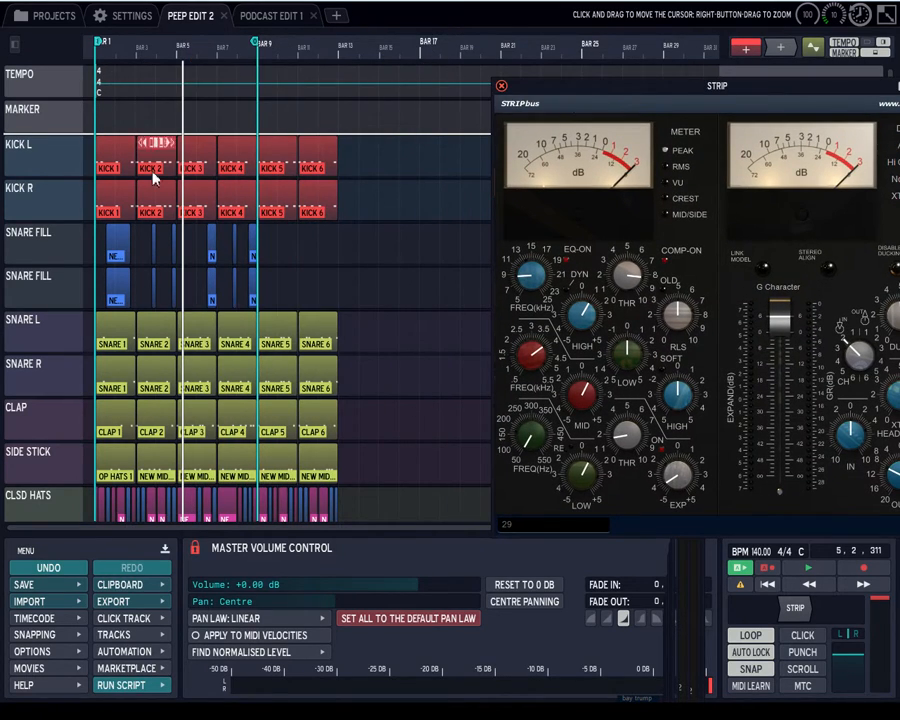
drag(680, 100, 434, 61)
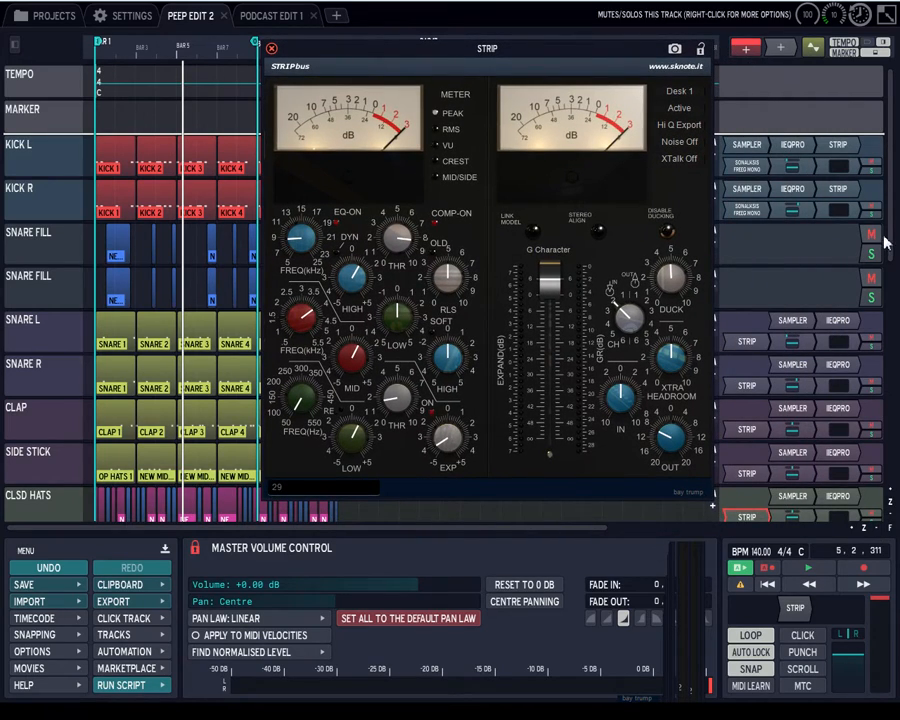
mouse_move(892, 234)
mouse_down()
mouse_move(886, 446)
mouse_move(893, 215)
mouse_up()
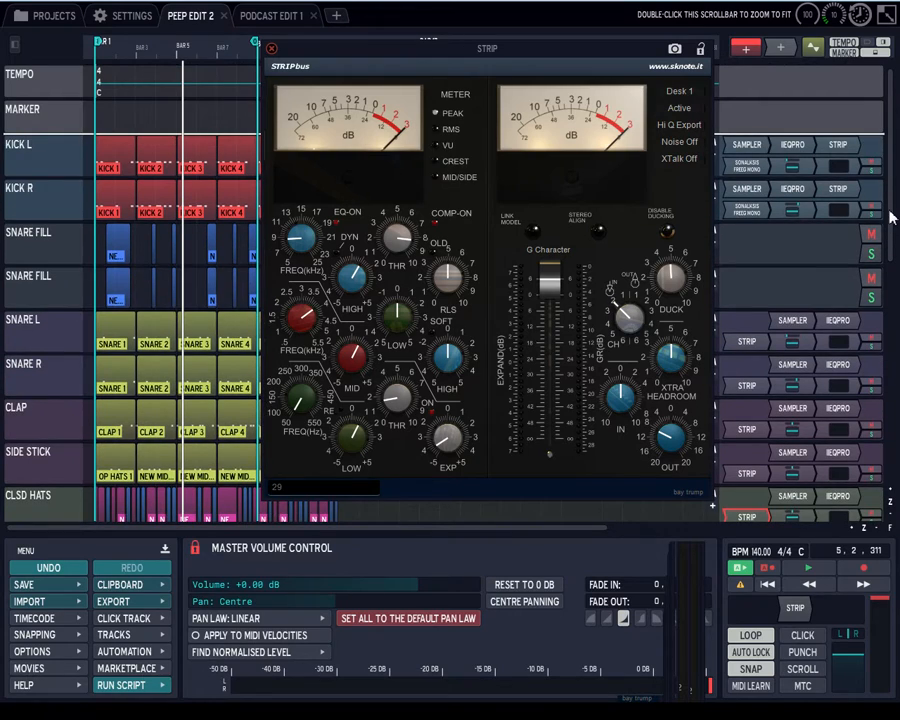
drag(428, 60, 260, 64)
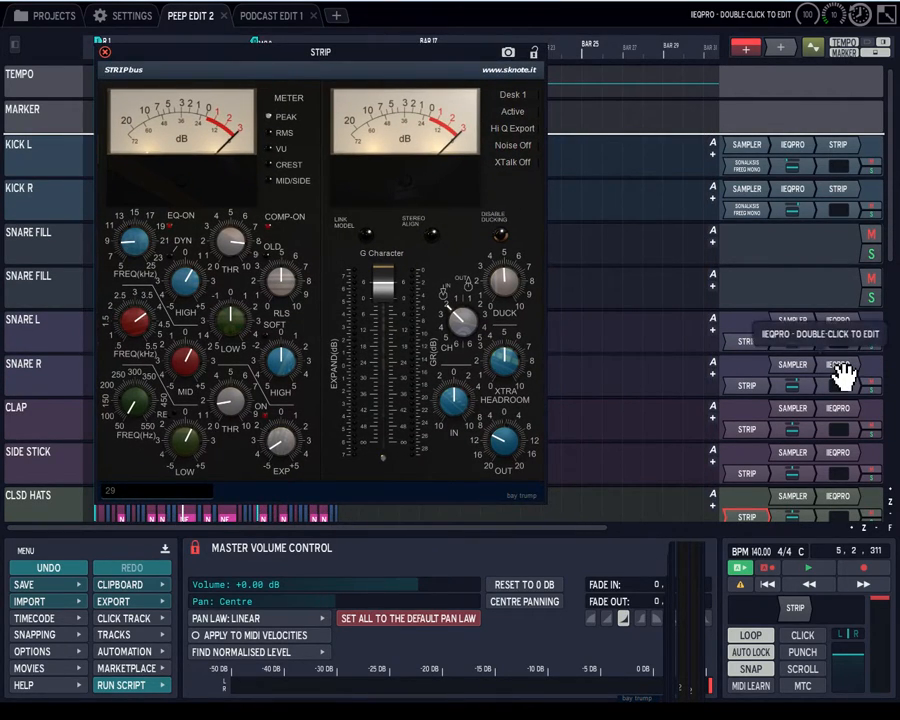
Step: Try the master STRIP's CH selector at 45 and close the plugin
drag(892, 251, 898, 321)
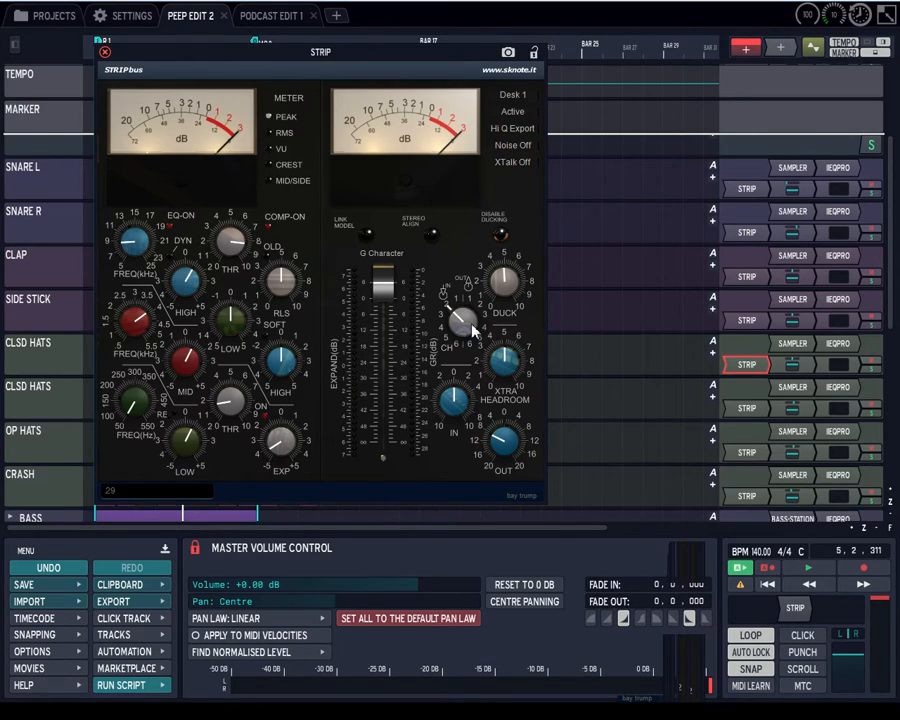
drag(470, 330, 455, 311)
mouse_move(462, 322)
mouse_down()
mouse_move(462, 309)
mouse_move(452, 311)
mouse_move(460, 314)
mouse_up()
drag(463, 322, 435, 288)
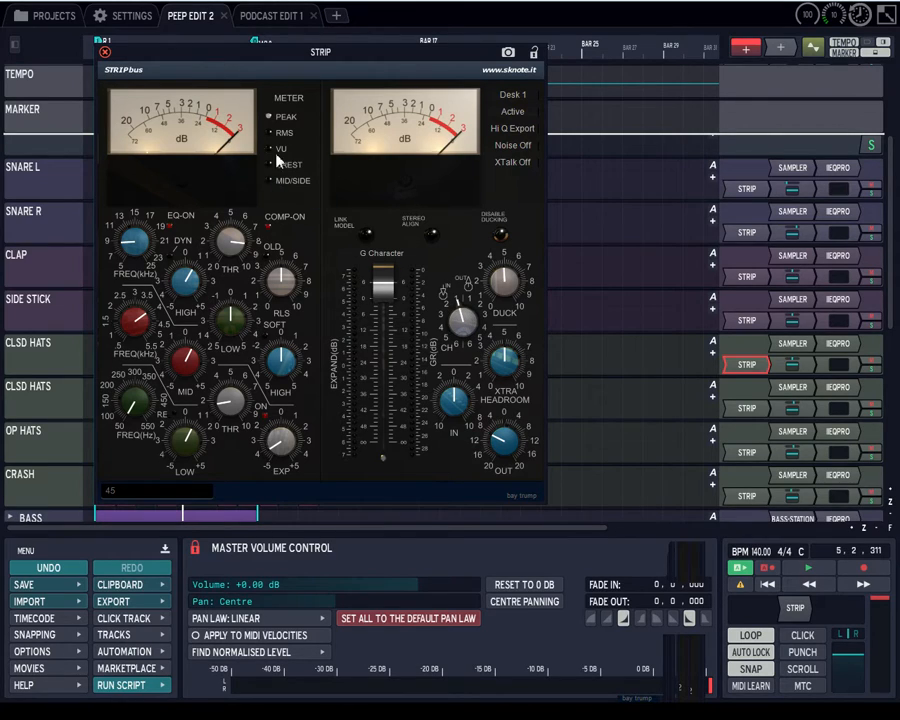
click(104, 52)
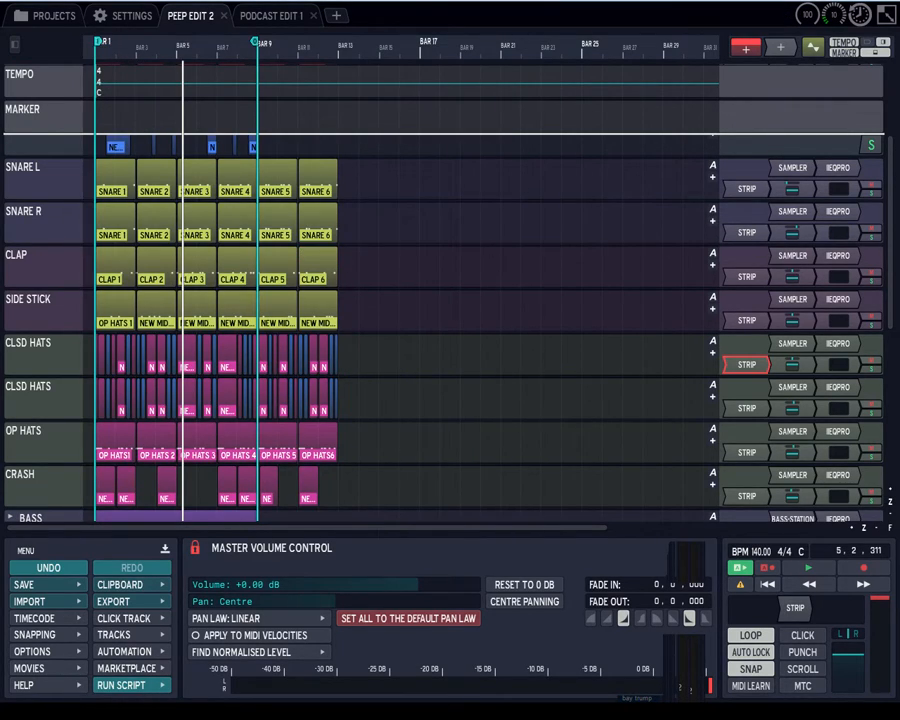
Step: Reopen the master STRIP to check its settings and close it again
drag(890, 297, 888, 354)
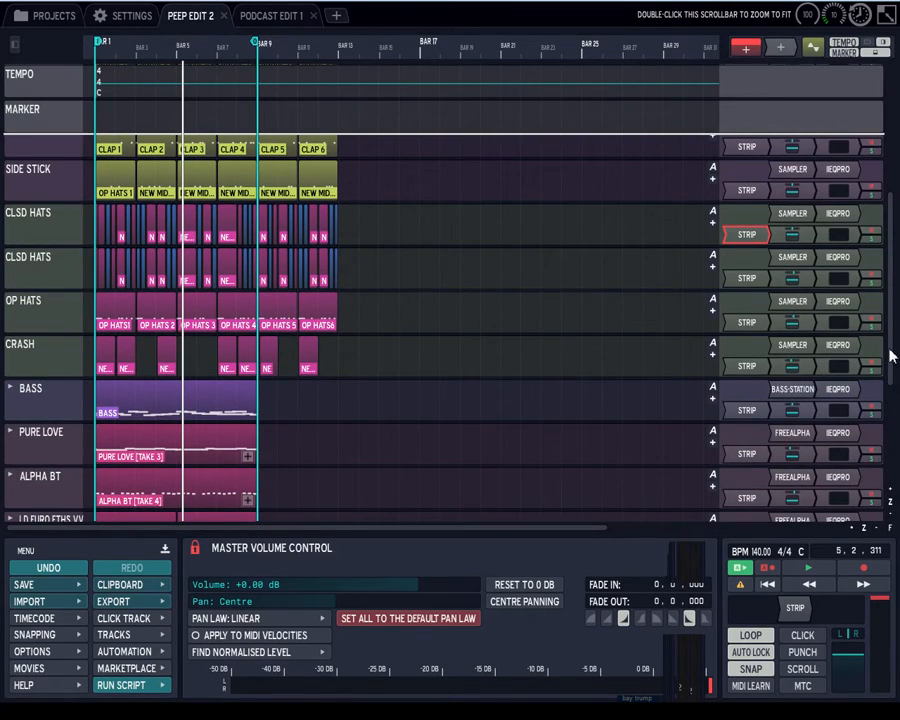
double_click(797, 608)
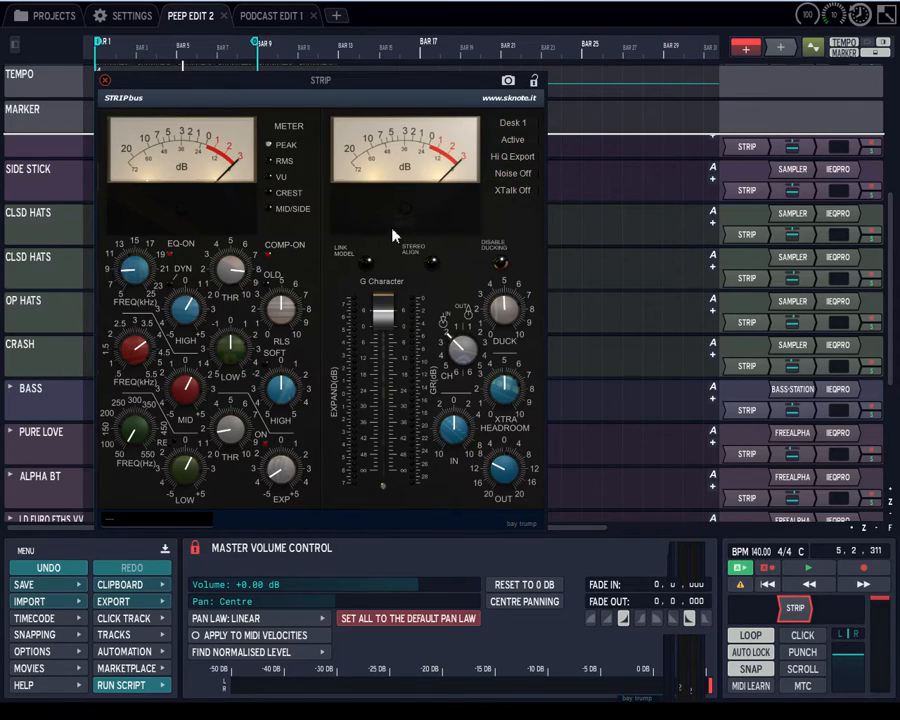
mouse_move(381, 82)
mouse_down()
mouse_move(385, 20)
mouse_move(372, 66)
mouse_move(379, 77)
mouse_move(376, 68)
mouse_up()
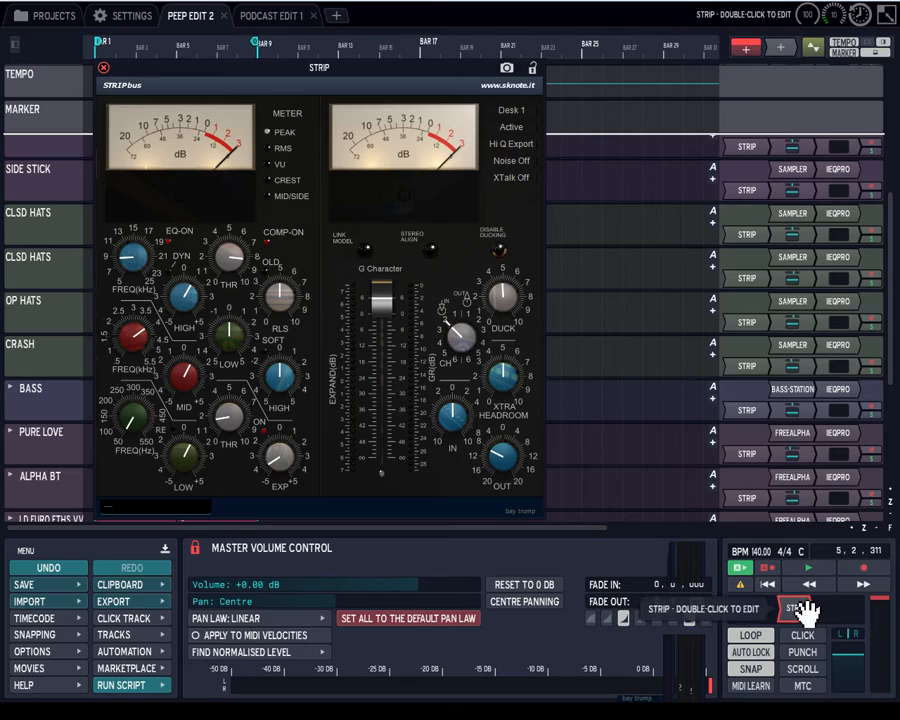
click(103, 68)
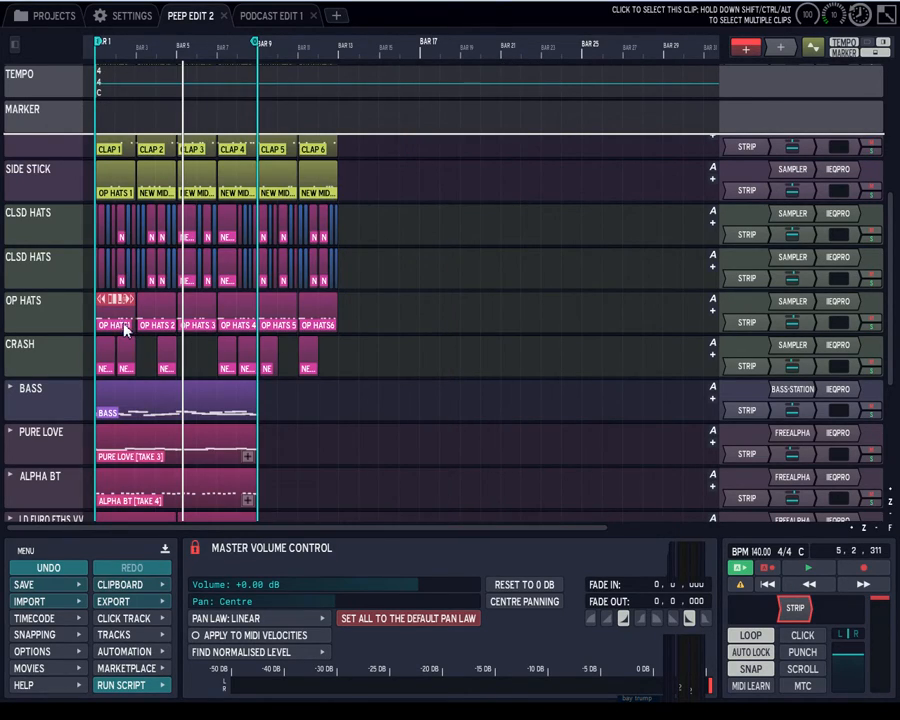
Step: Look through the drum and melodic tracks, selecting the first CLSD HATS track and the PURE LOVE track
scroll(34, 298, down, 1)
scroll(20, 300, up, 2)
scroll(34, 300, up, 4)
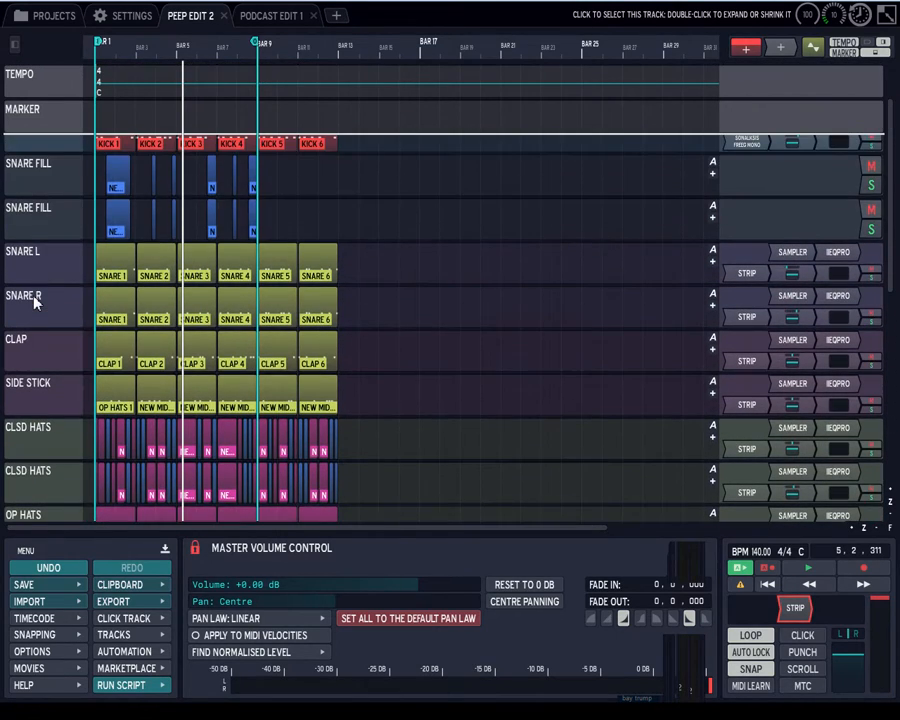
scroll(32, 310, down, 1)
click(31, 397)
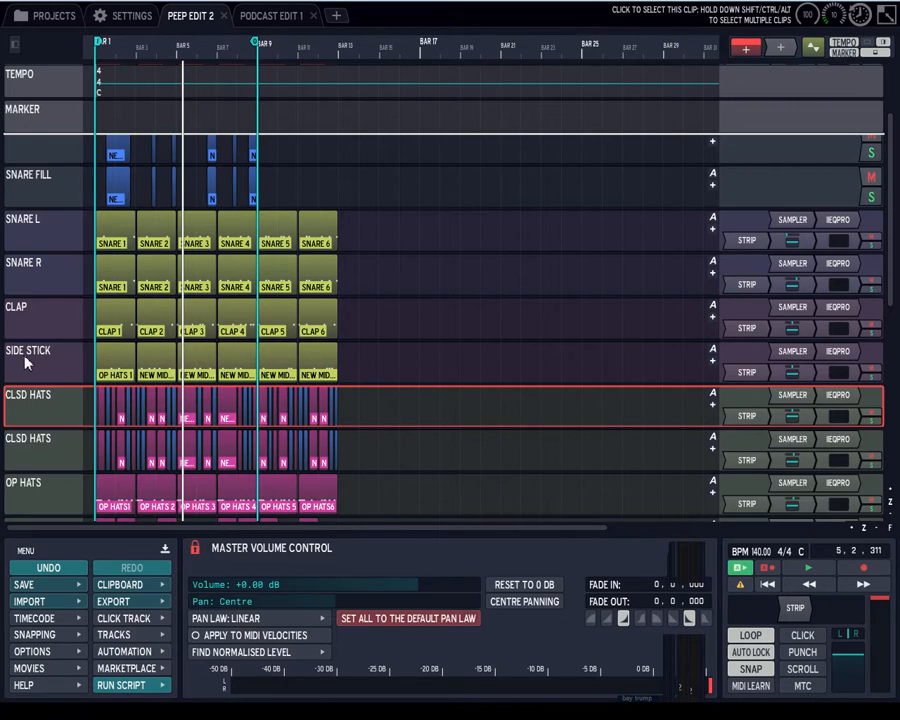
scroll(28, 368, down, 1)
scroll(24, 372, down, 3)
scroll(24, 372, down, 3)
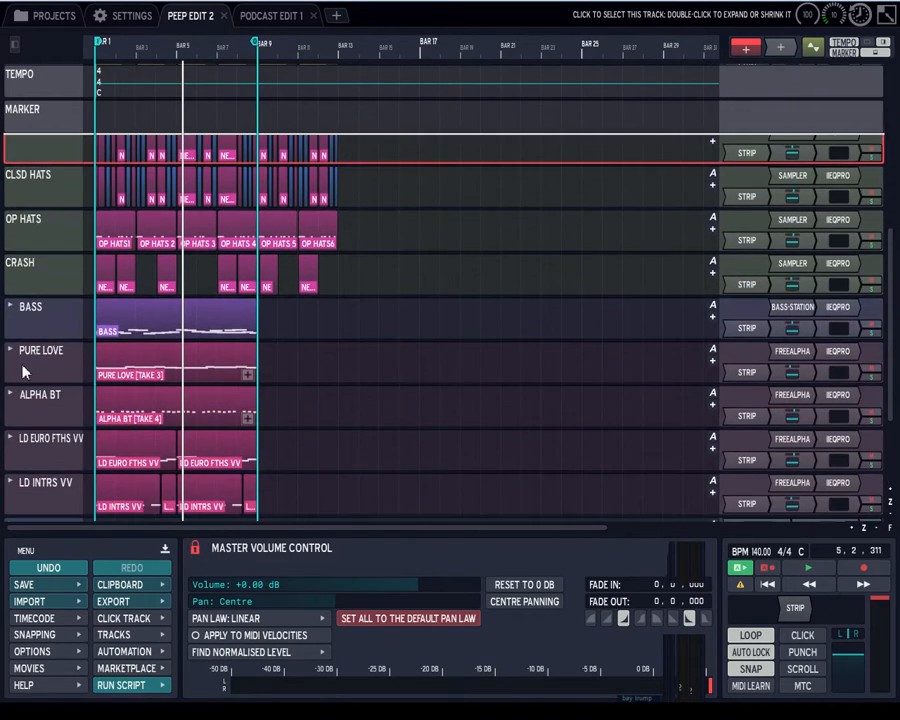
click(31, 287)
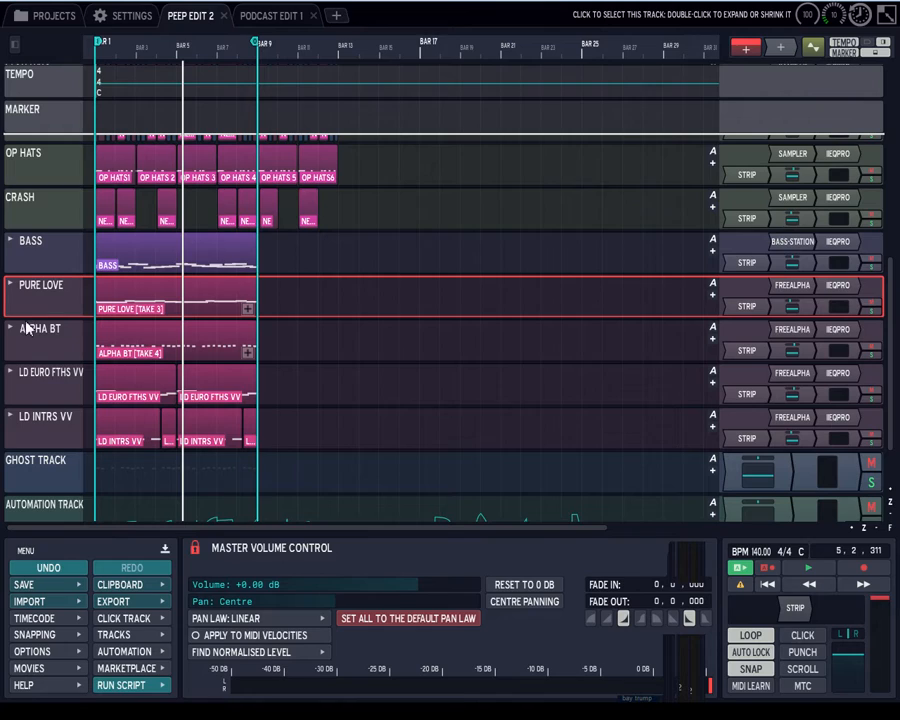
Step: Expand and collapse the LD EURO FTHS VV track to view its notes, and select the ALPHA BT track
double_click(36, 378)
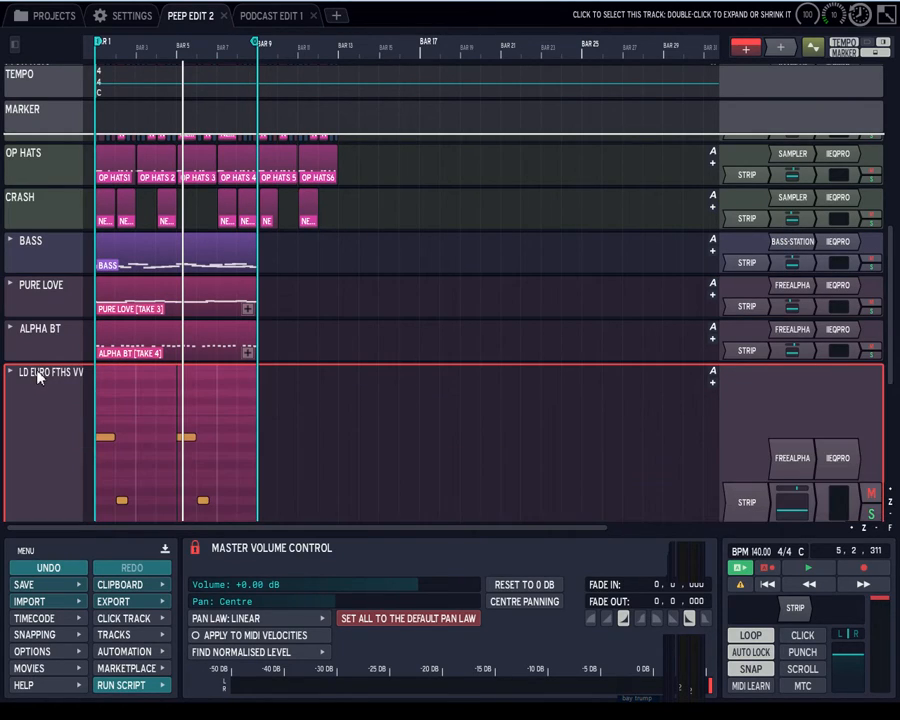
double_click(37, 376)
scroll(36, 372, down, 3)
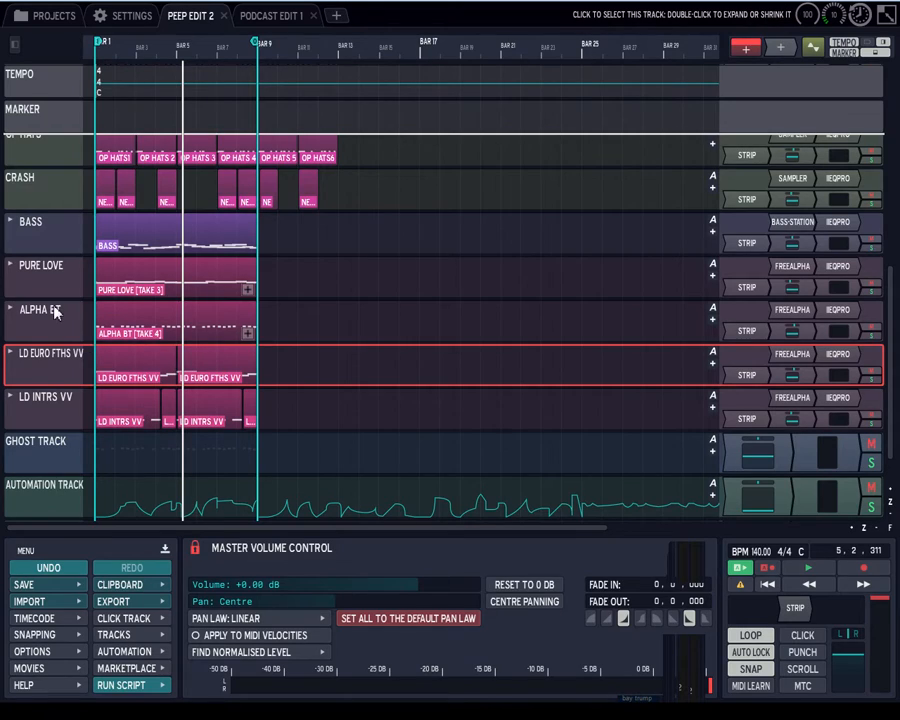
click(55, 312)
click(50, 357)
mouse_move(107, 328)
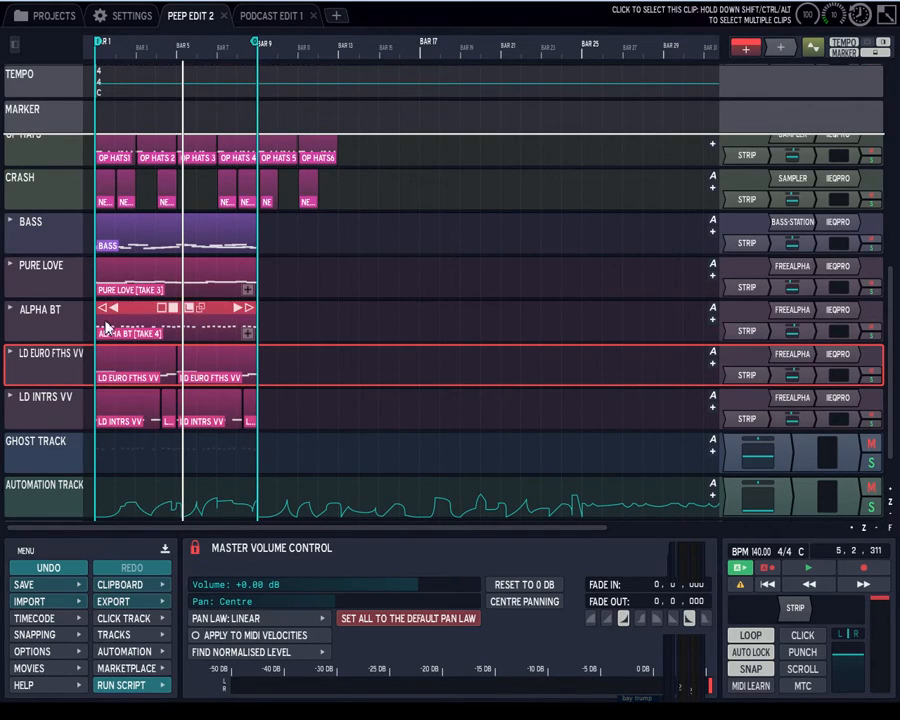
click(50, 315)
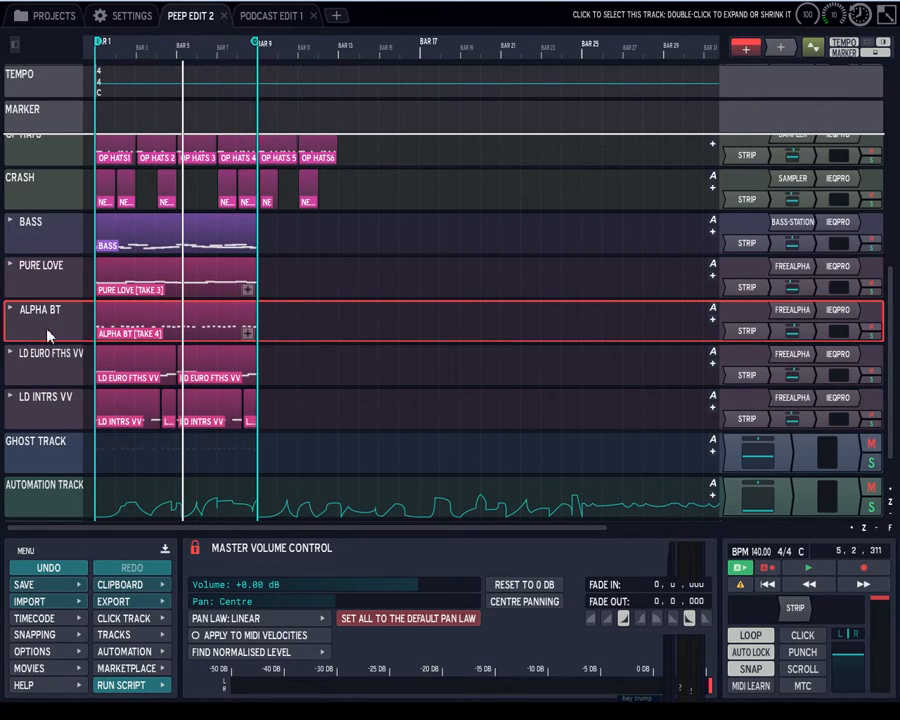
Step: Review the whole track list, from the kick tracks down to the ghost and automation tracks
scroll(32, 272, up, 5)
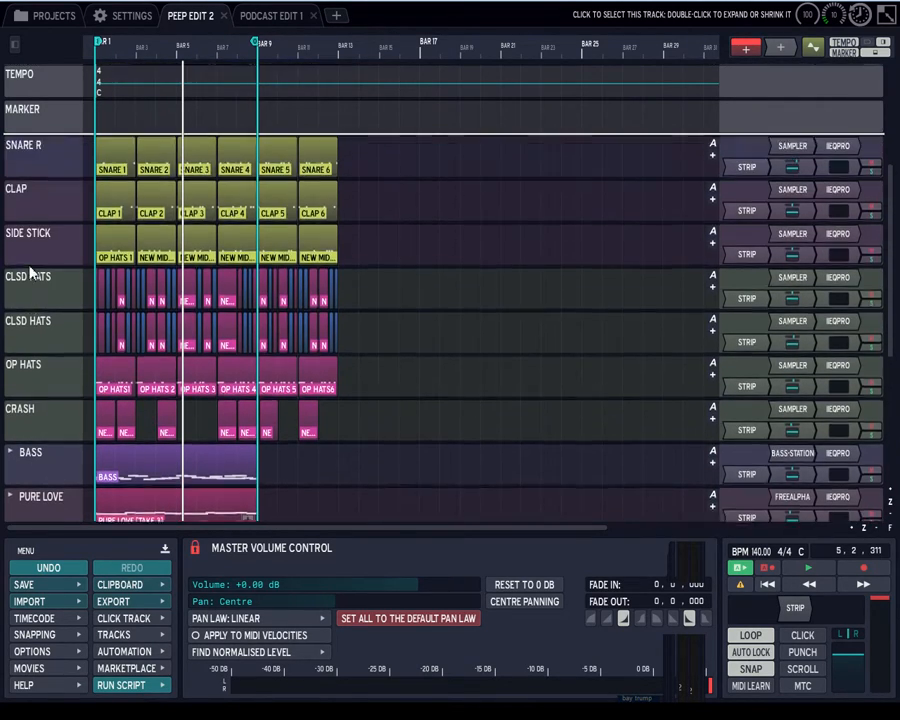
scroll(32, 272, up, 2)
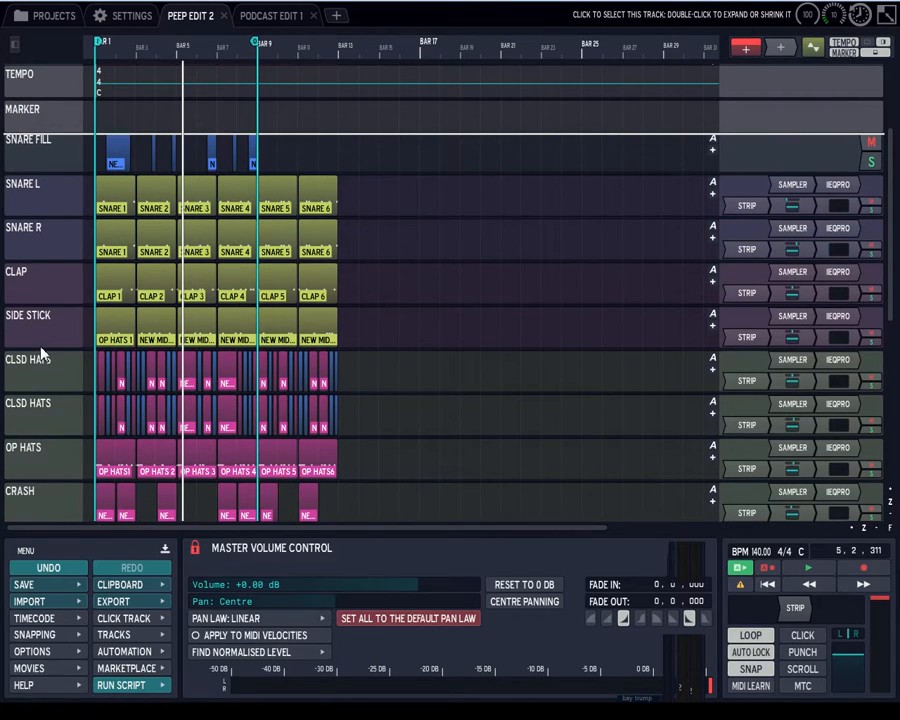
scroll(42, 355, down, 7)
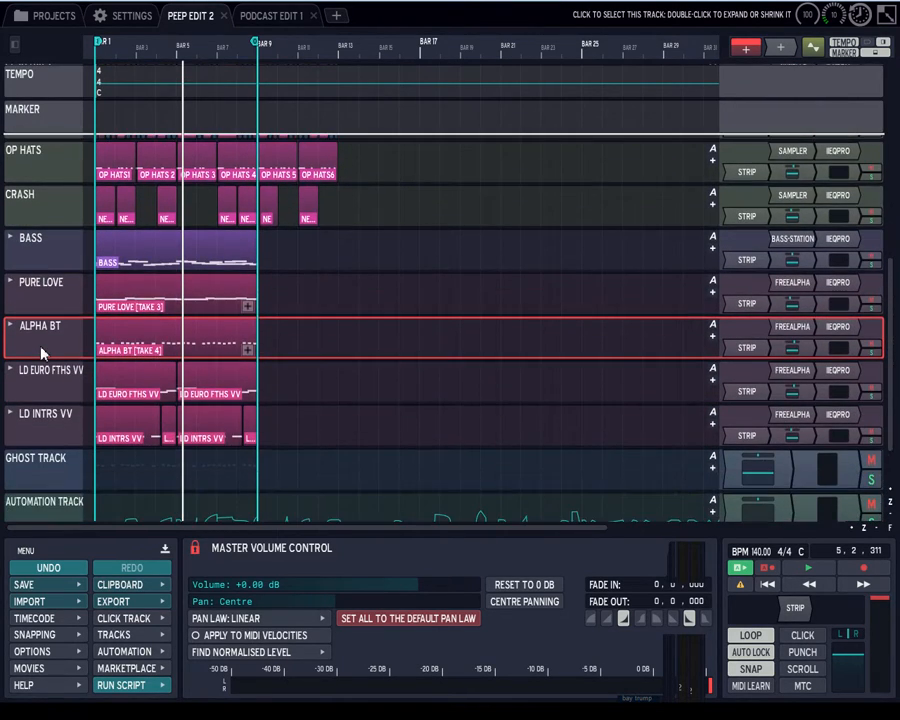
scroll(42, 352, down, 2)
scroll(42, 352, down, 1)
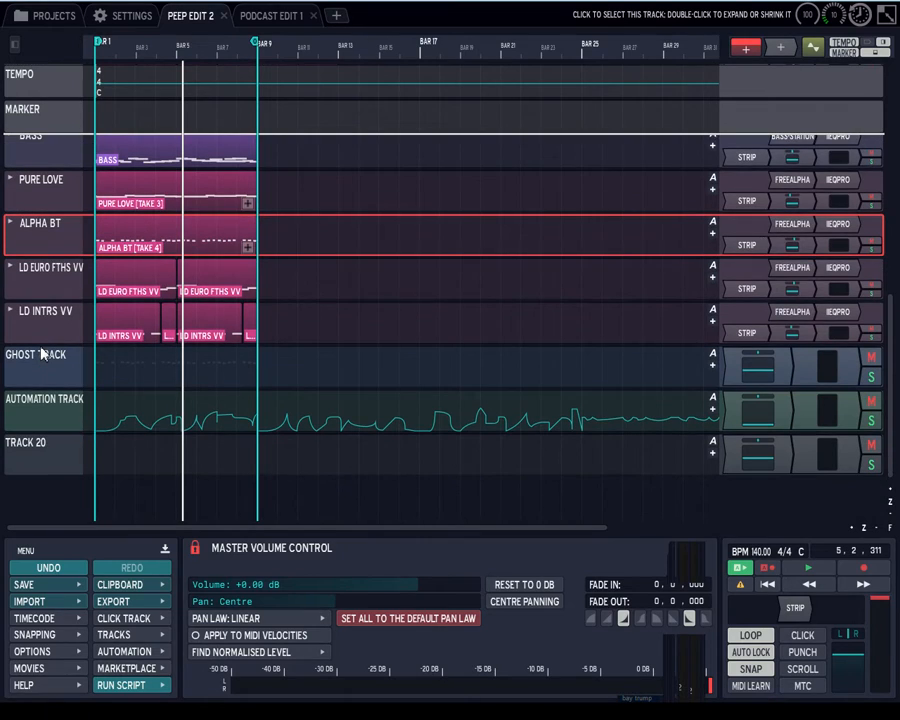
scroll(42, 352, up, 5)
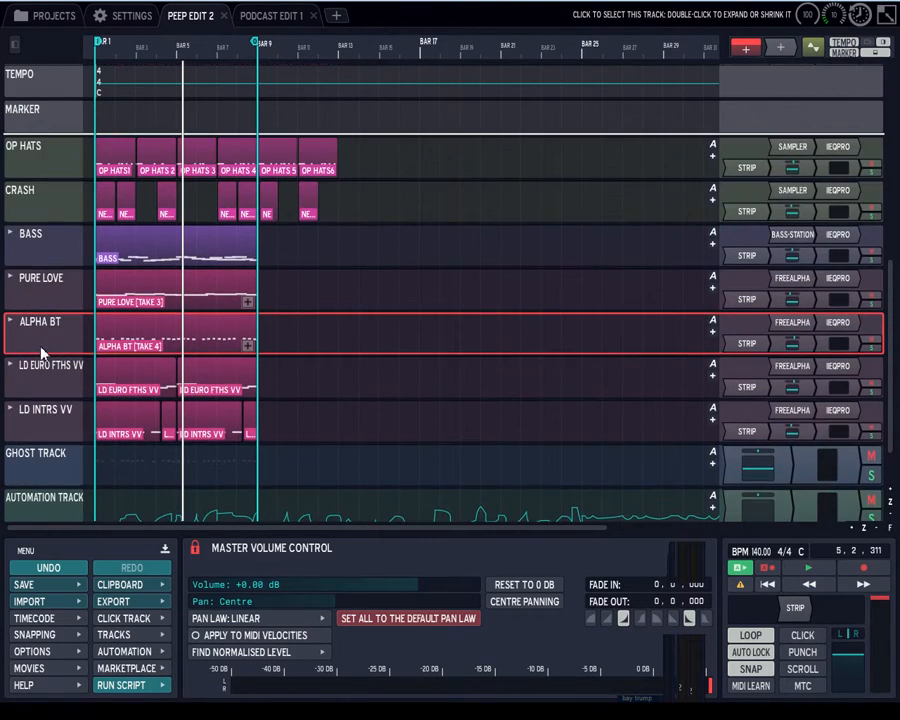
scroll(41, 346, up, 6)
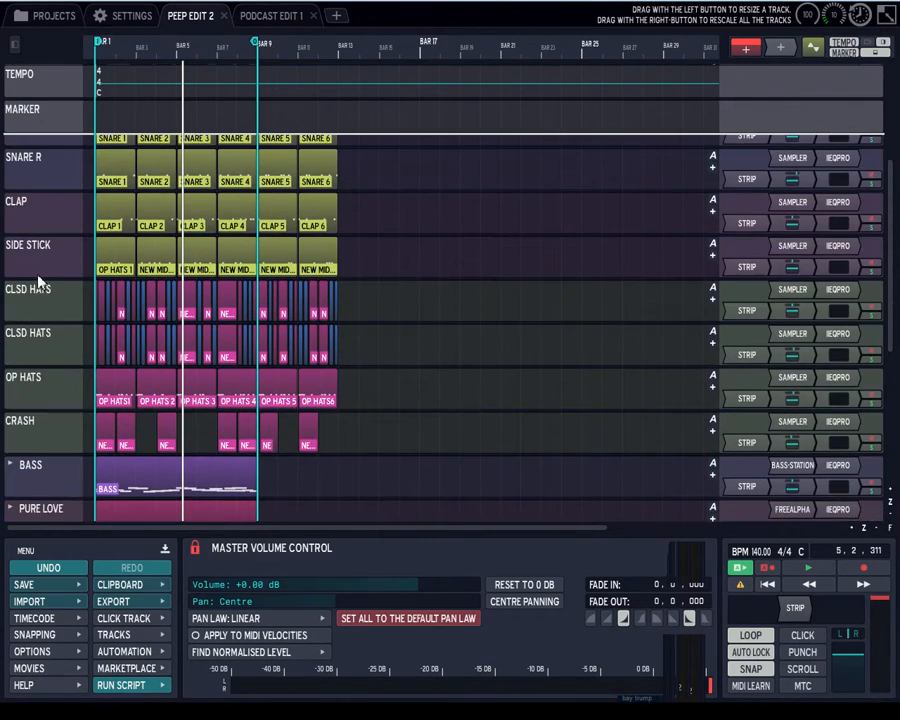
scroll(40, 277, up, 2)
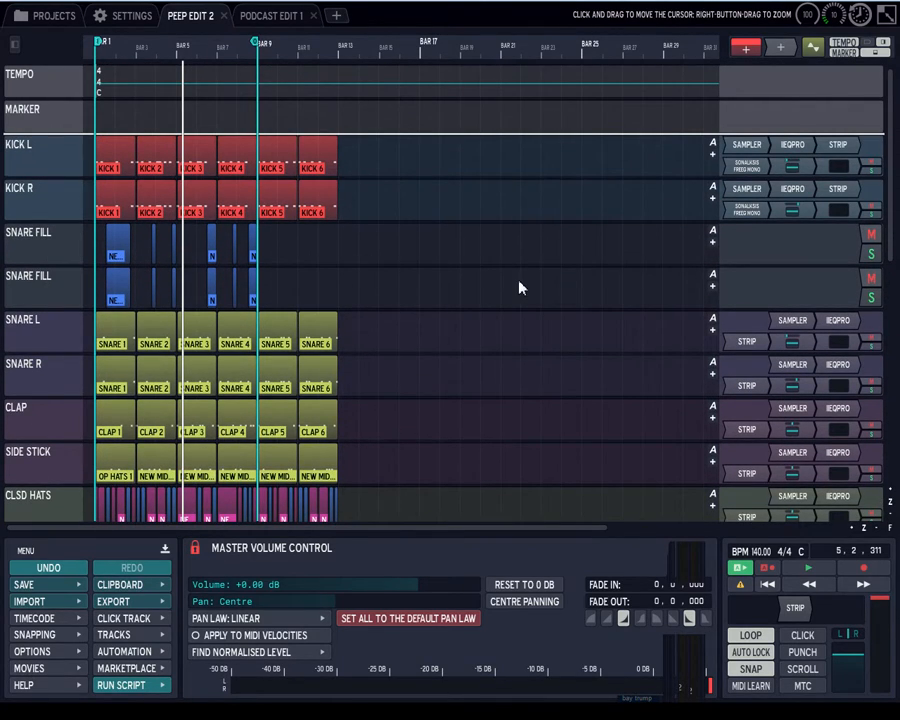
Step: Open the master STRIP, move it into clear view to inspect its controls, and close it
double_click(795, 608)
drag(387, 107, 390, 48)
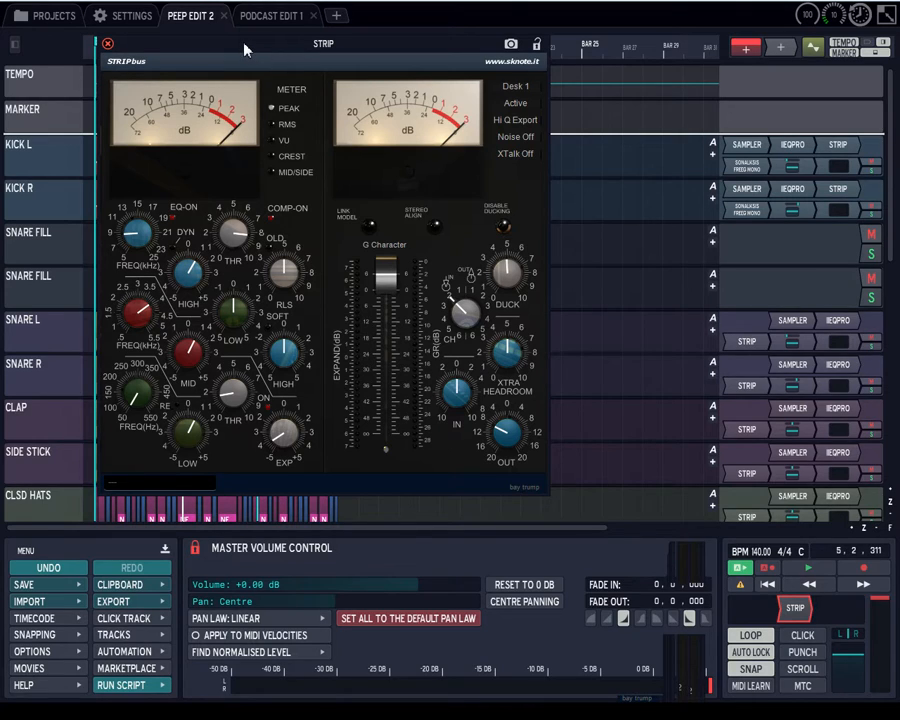
drag(245, 50, 245, 78)
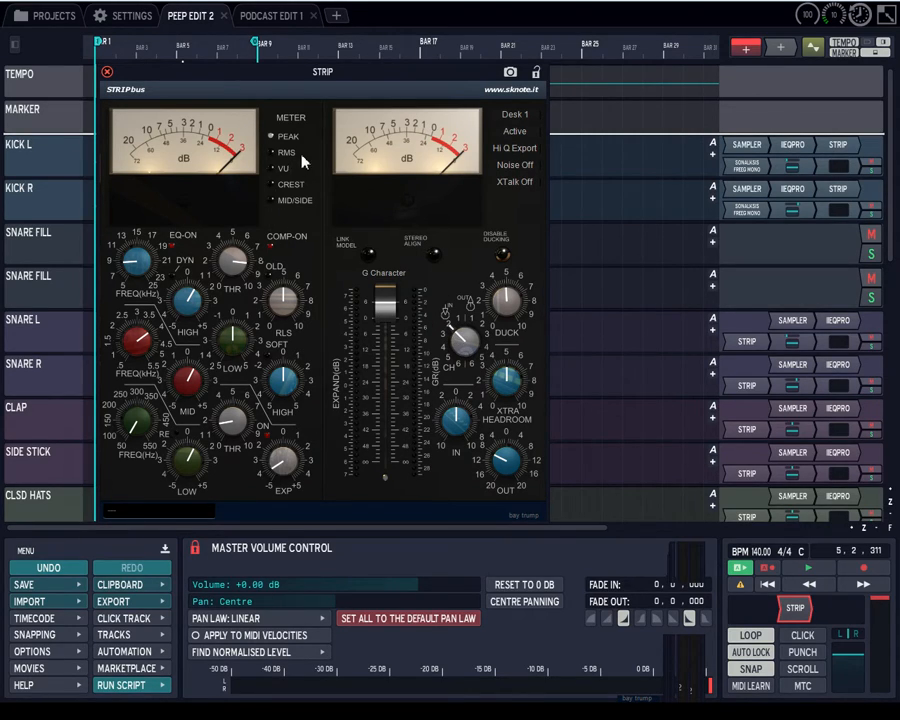
click(107, 75)
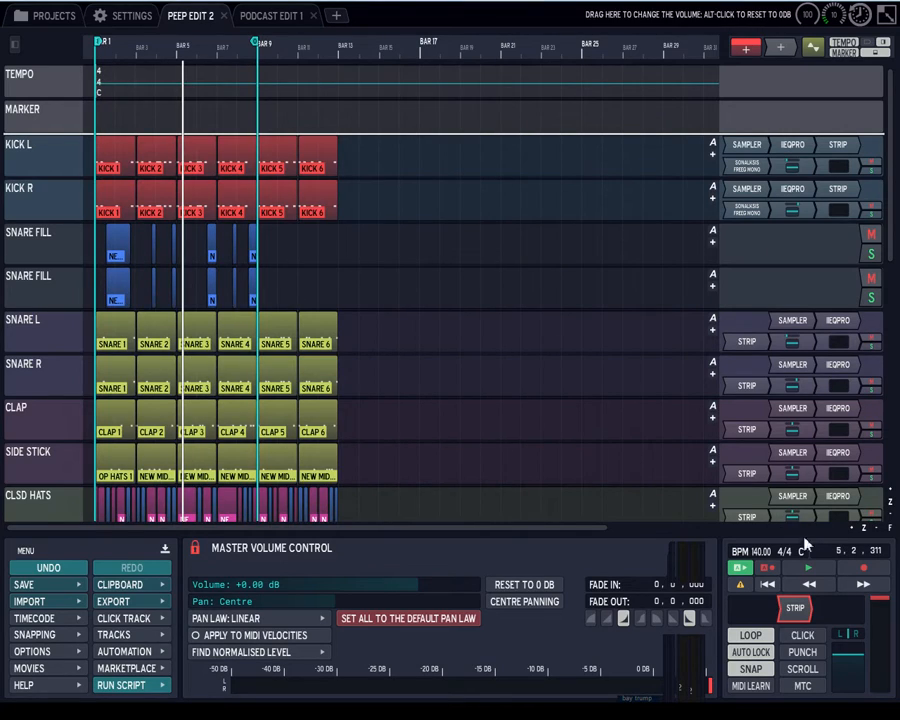
Step: Set the master STRIP's console model to H Digital Clean and its OUT level to 50 while playing the beat from the start
double_click(794, 607)
click(386, 302)
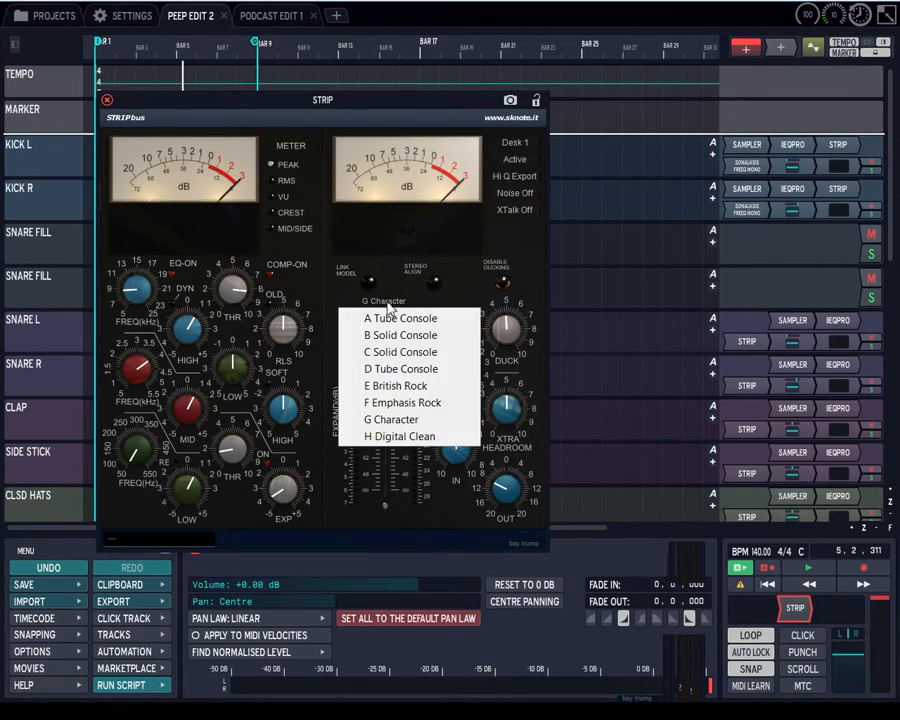
click(391, 438)
click(767, 584)
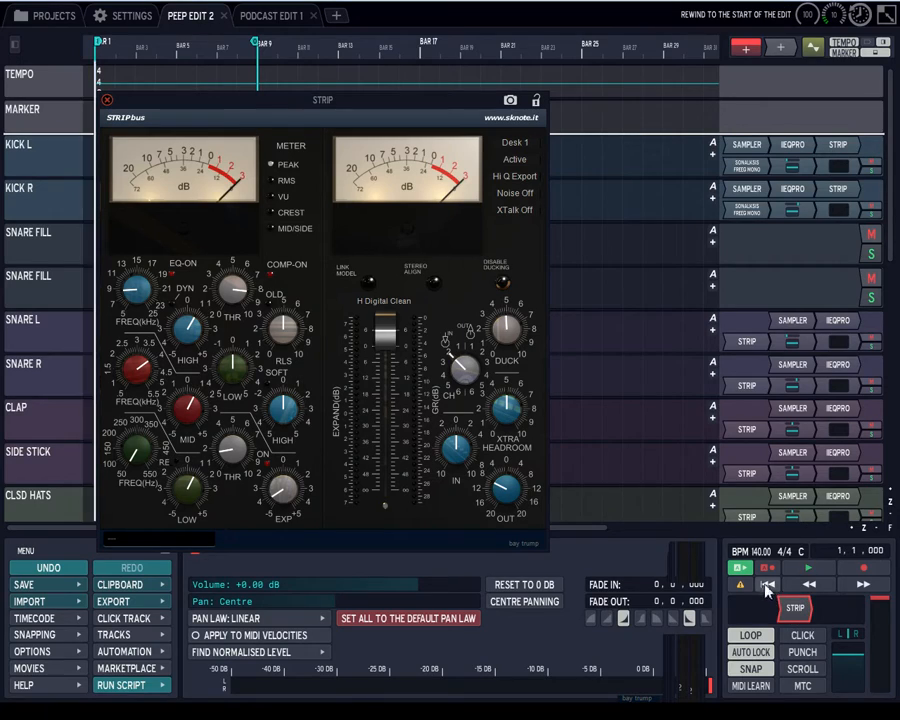
click(808, 567)
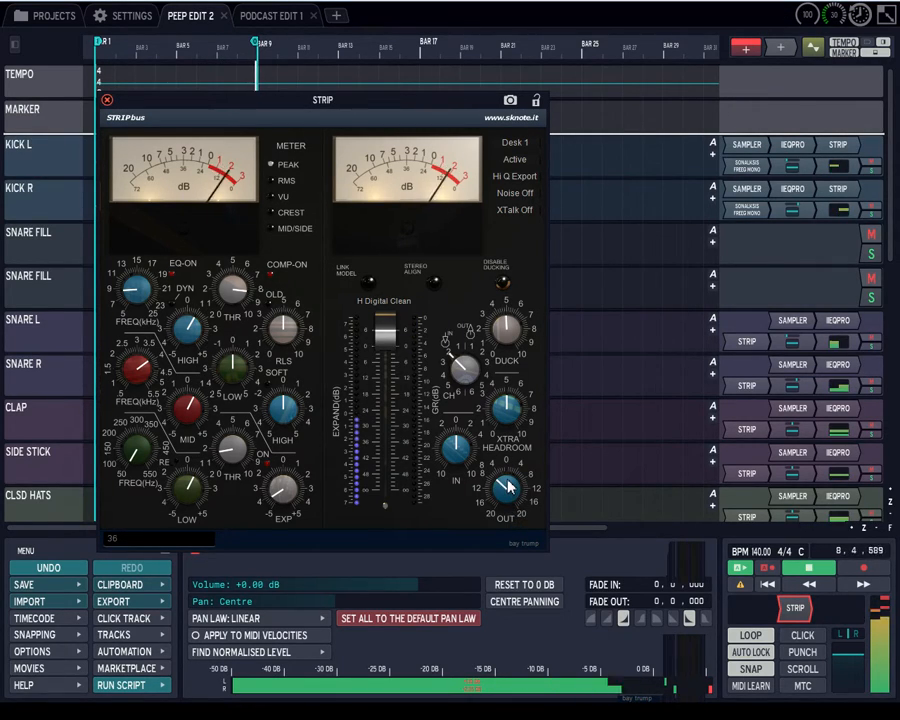
drag(508, 481, 510, 466)
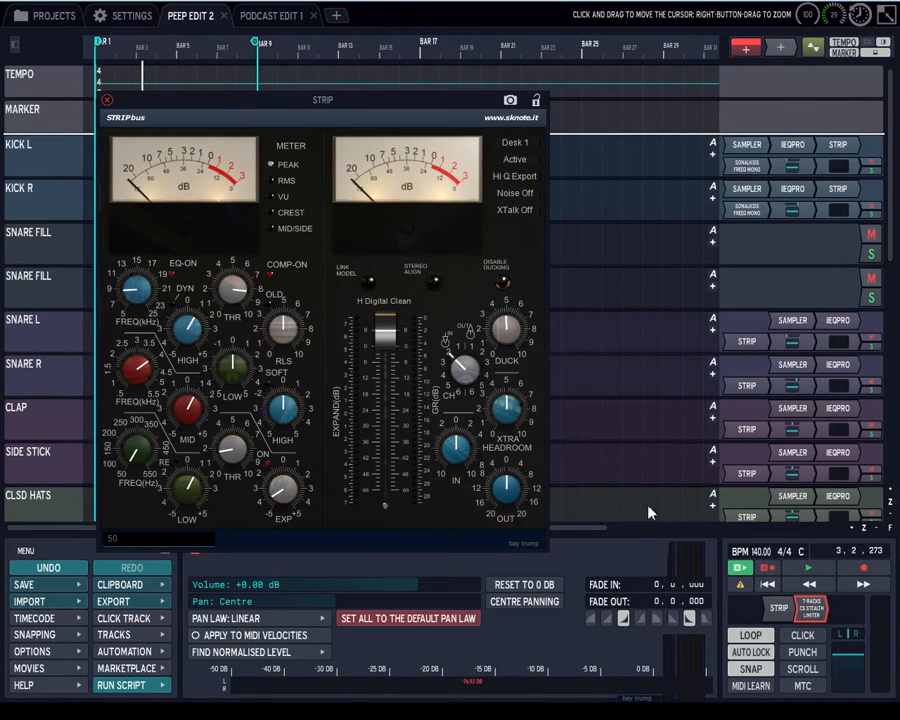
Step: Open the master T-RackS CS Stealth Limiter, move it clear of the STRIP, and audition the beat through it from the start
double_click(810, 607)
drag(375, 96, 824, 139)
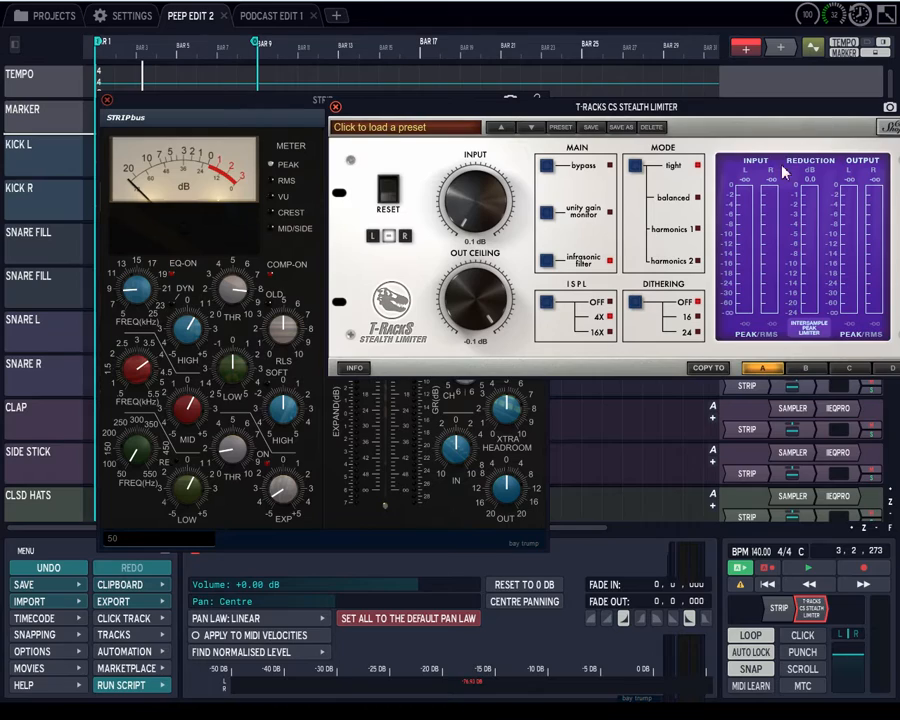
click(767, 582)
click(797, 570)
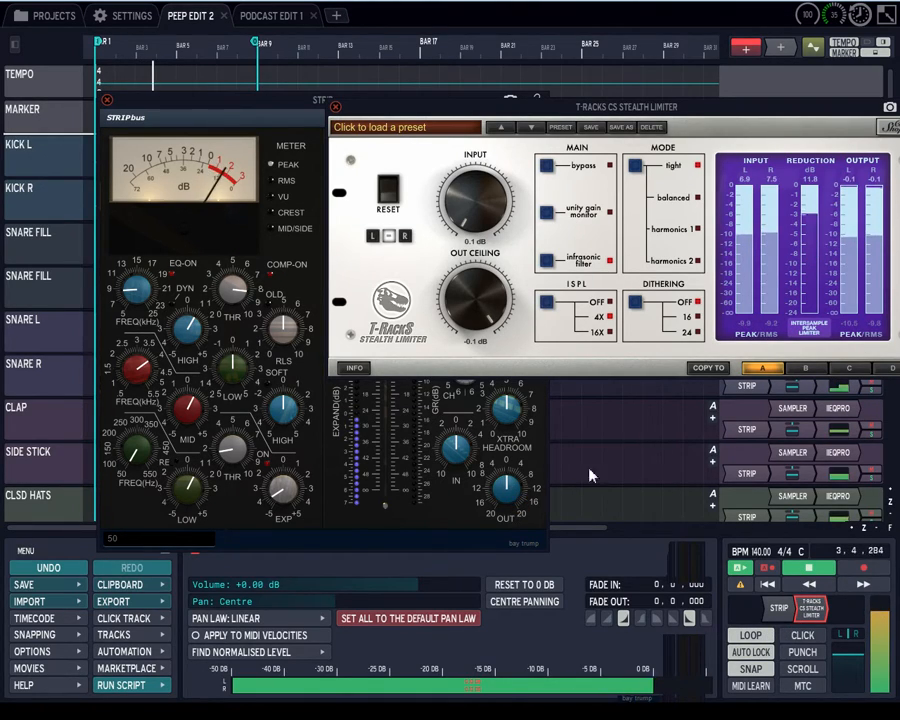
click(808, 569)
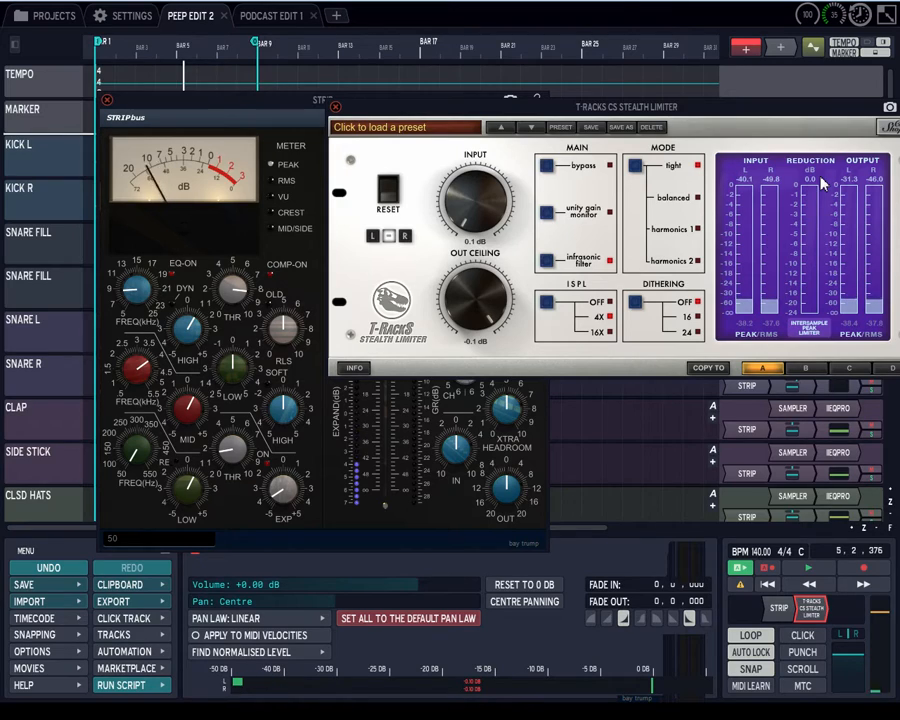
drag(806, 147, 832, 133)
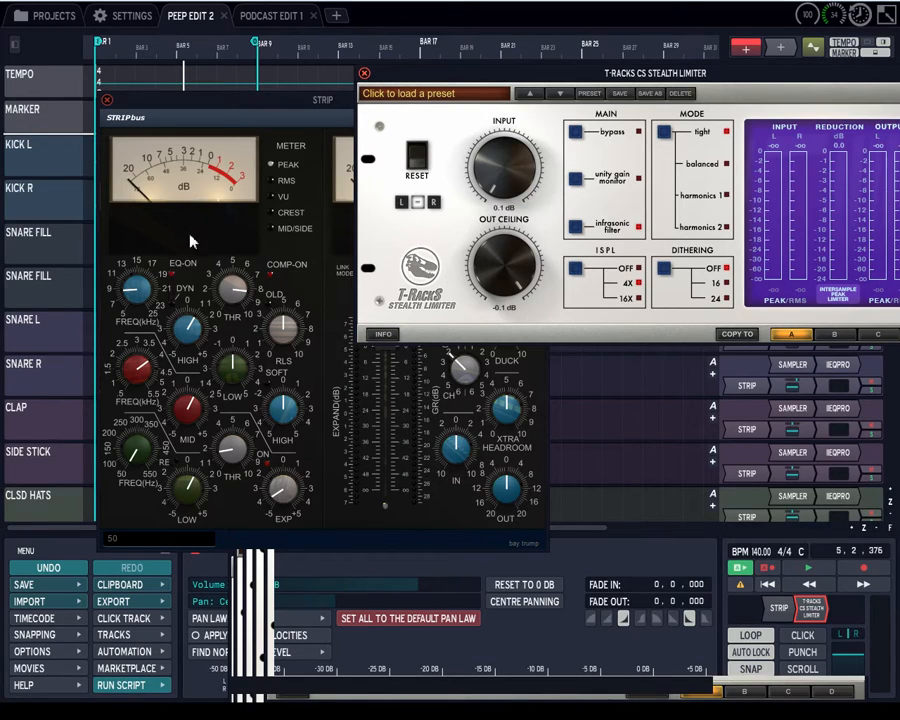
Step: Switch off the master STRIP's EQ and set its fader to 89
click(172, 283)
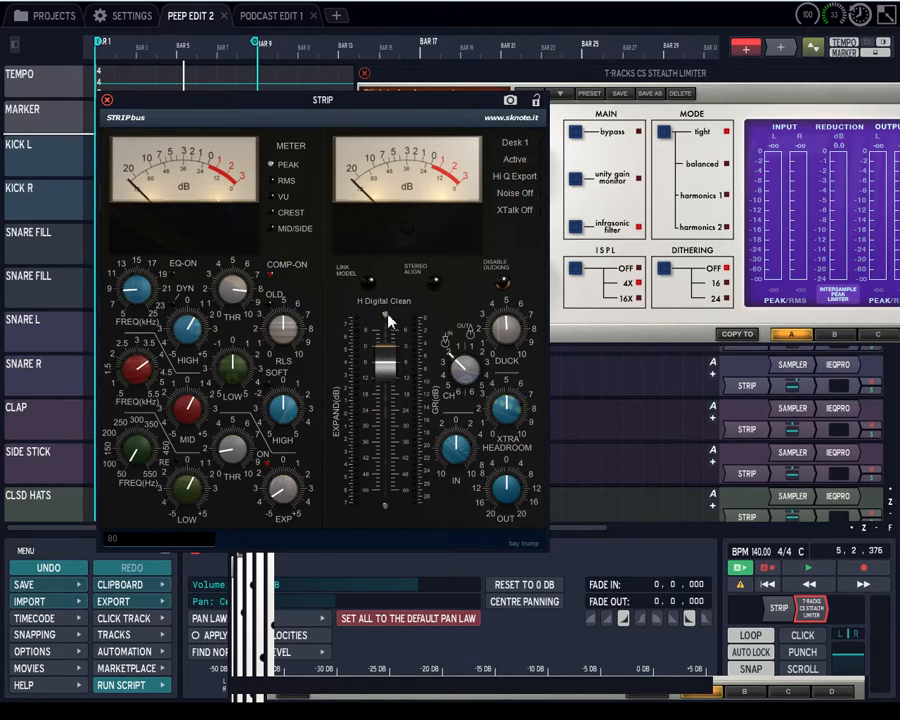
drag(381, 465, 387, 513)
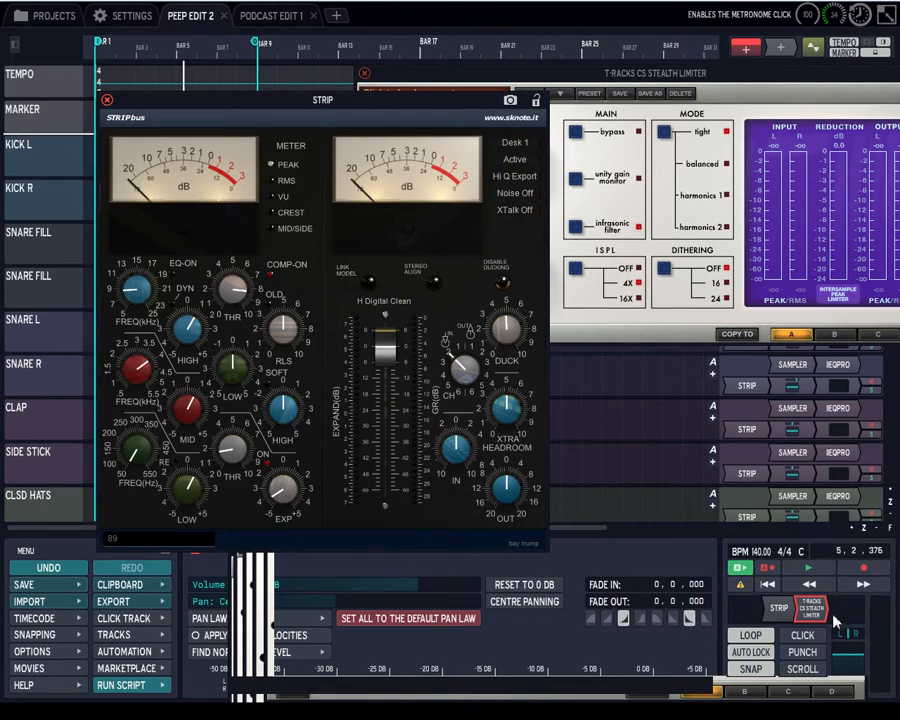
Step: Audition the beat from the start and rearrange the Stealth Limiter and STRIP windows so the limiter's controls and meters are in view
click(778, 591)
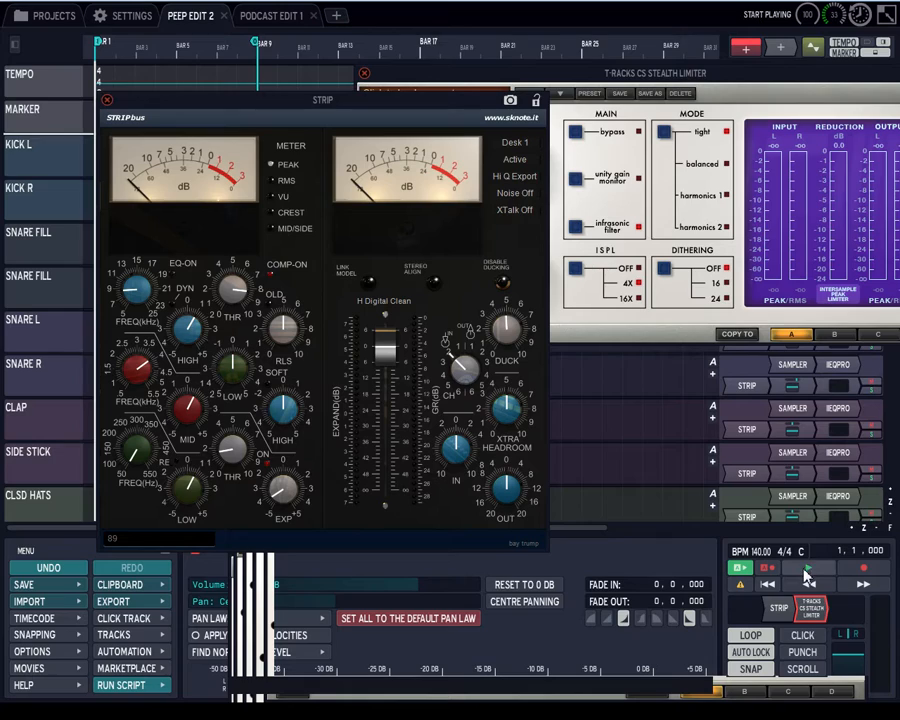
click(807, 570)
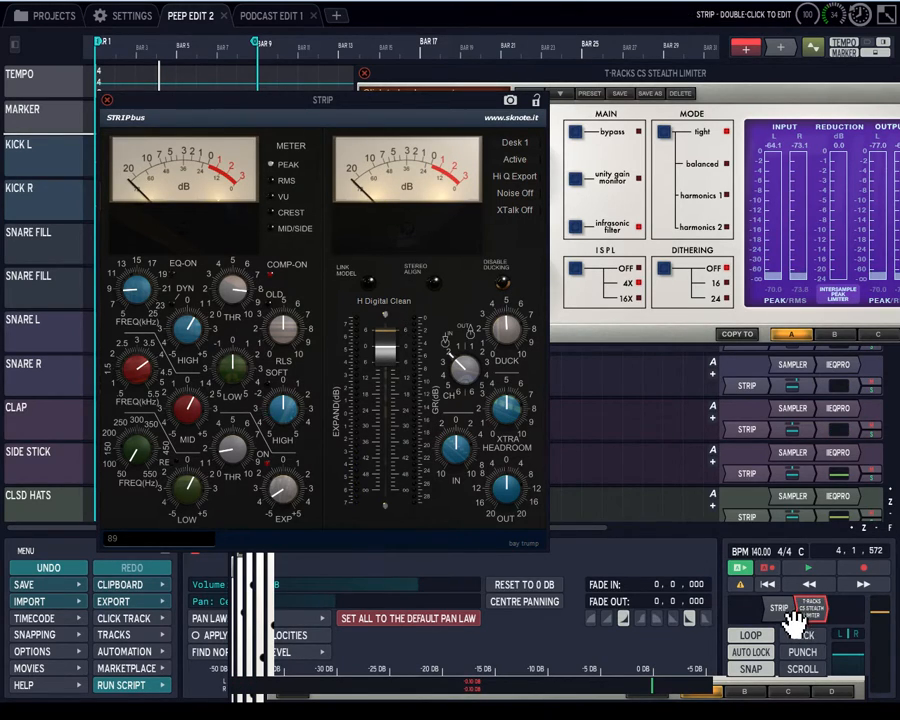
drag(726, 80, 758, 92)
drag(314, 119, 277, 170)
drag(632, 88, 541, 17)
drag(191, 176, 215, 297)
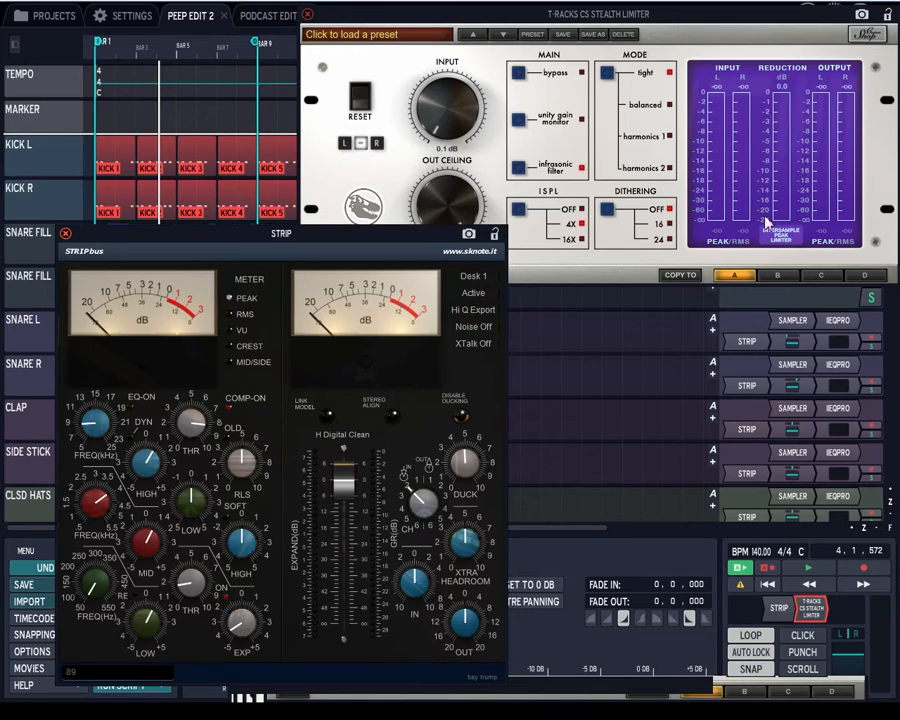
Step: Play the beat and raise the master STRIP's fader to 93
click(808, 568)
drag(340, 489, 341, 480)
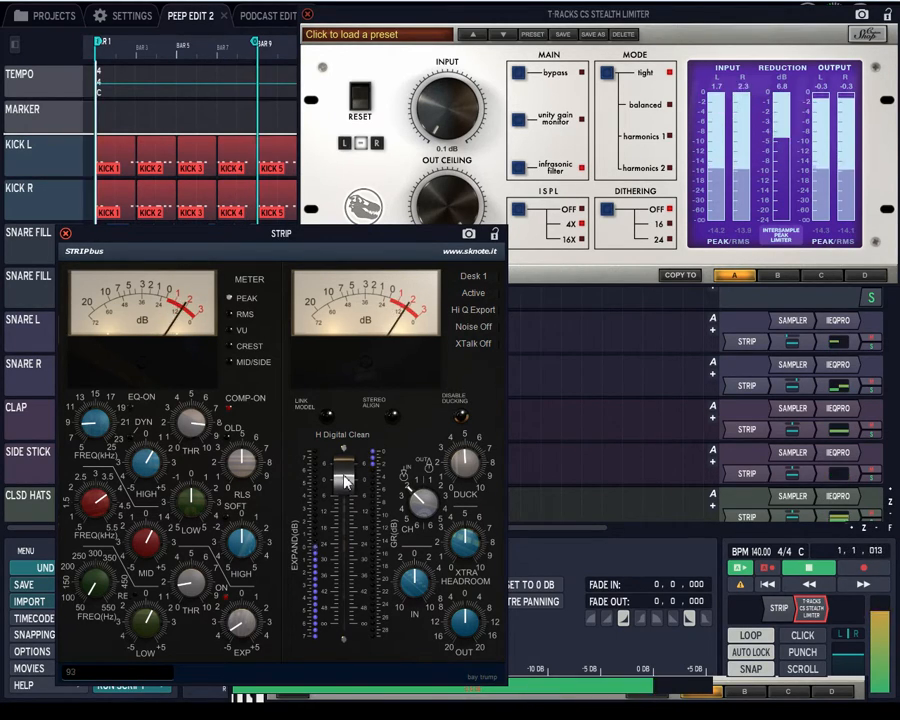
mouse_move(345, 463)
mouse_down()
mouse_move(345, 448)
mouse_move(345, 480)
mouse_up()
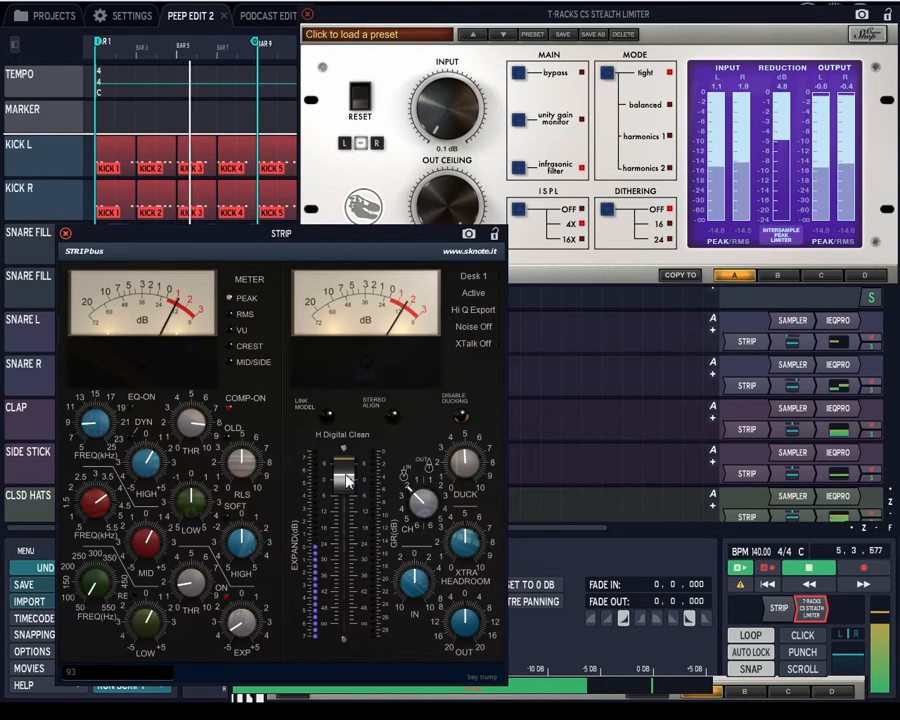
Step: Audition the G Character and F Emphasis Rock console models on the master STRIP, with the fader at 91 for F Emphasis Rock
click(343, 436)
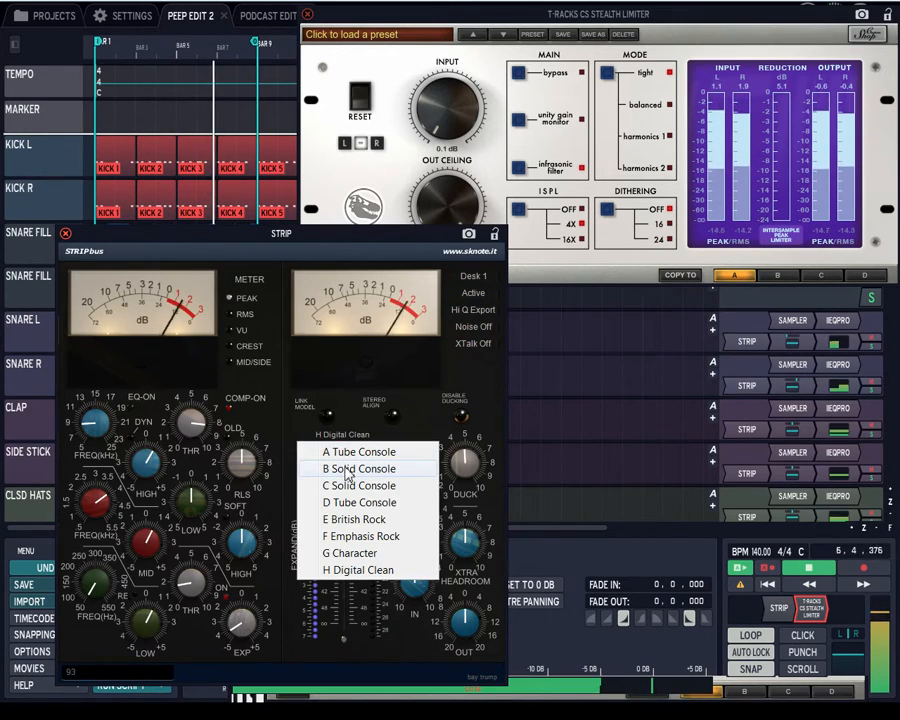
click(343, 552)
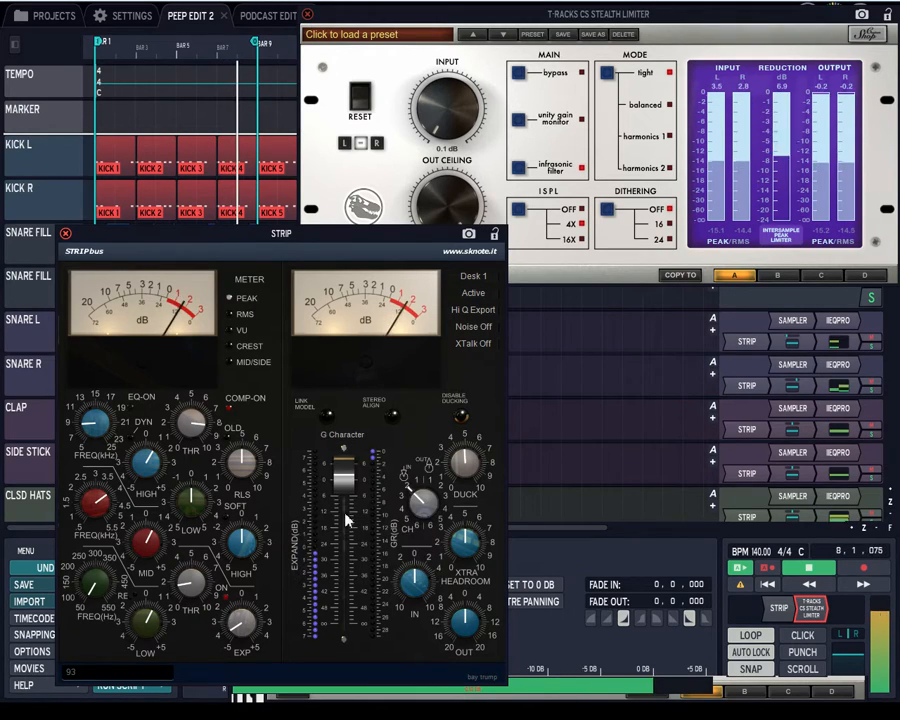
click(346, 436)
click(350, 535)
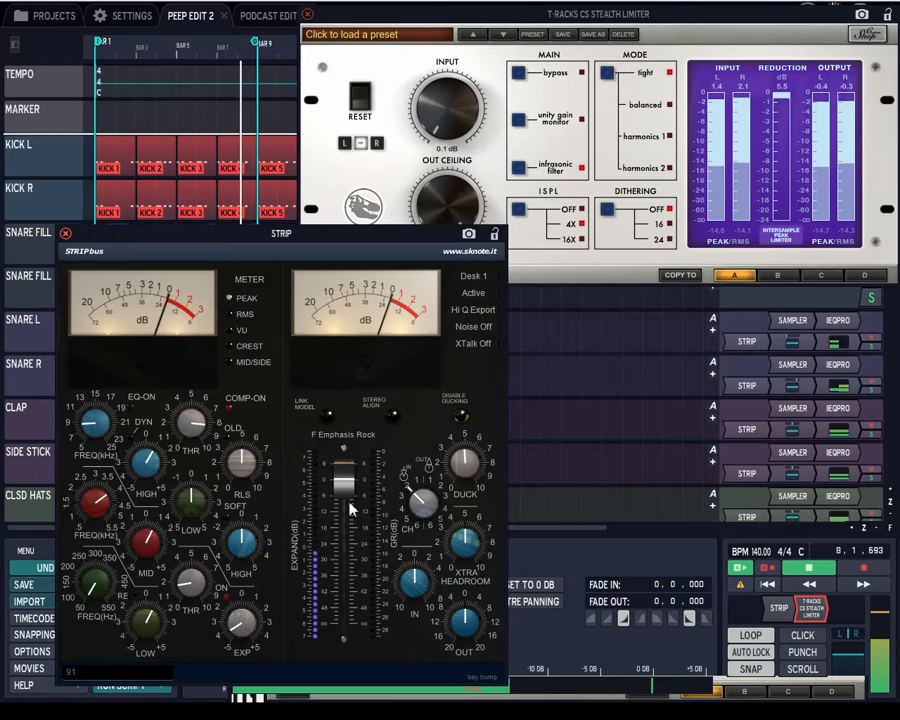
Step: Audition the E British Rock and D Tube Console models on the master STRIP
click(358, 437)
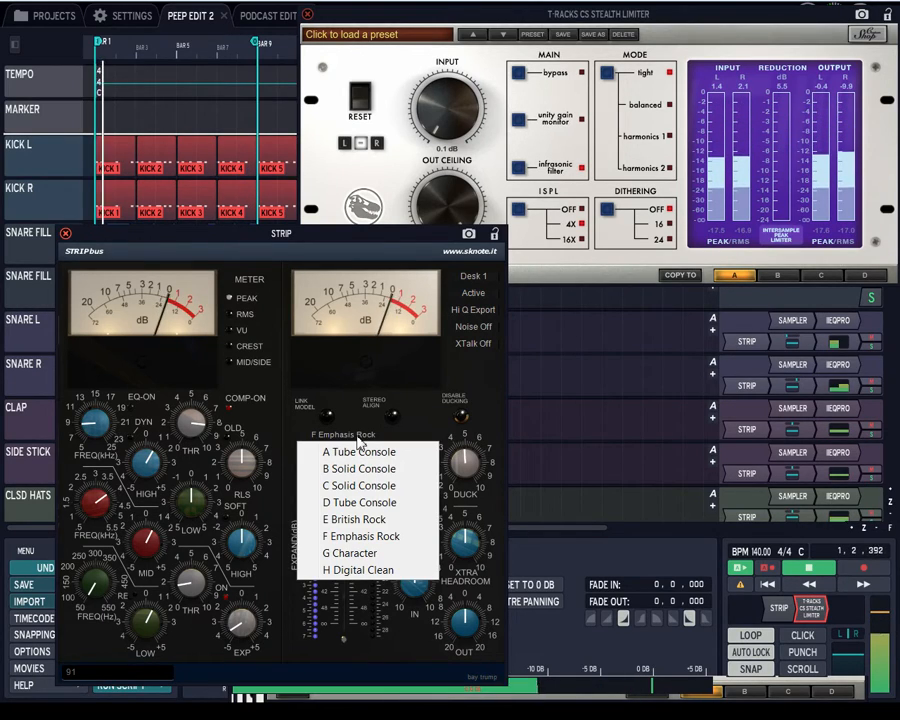
click(345, 520)
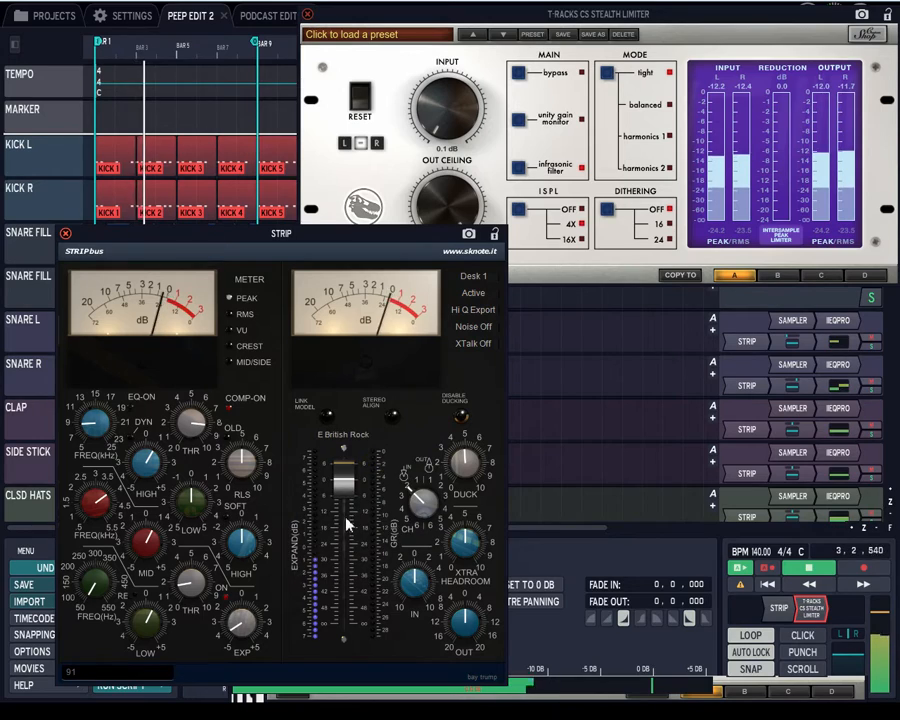
click(346, 438)
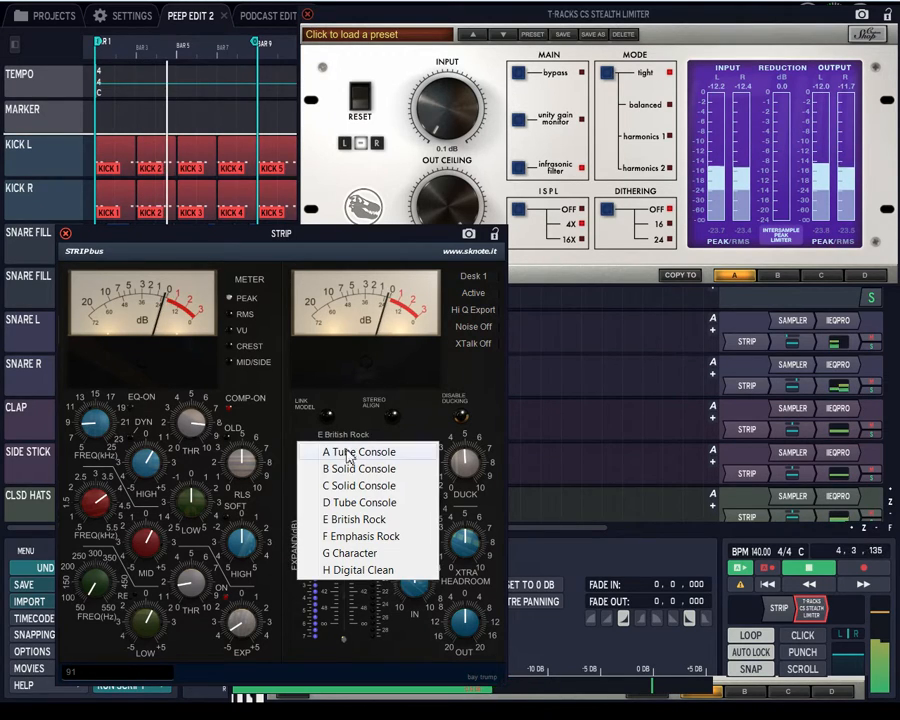
click(346, 503)
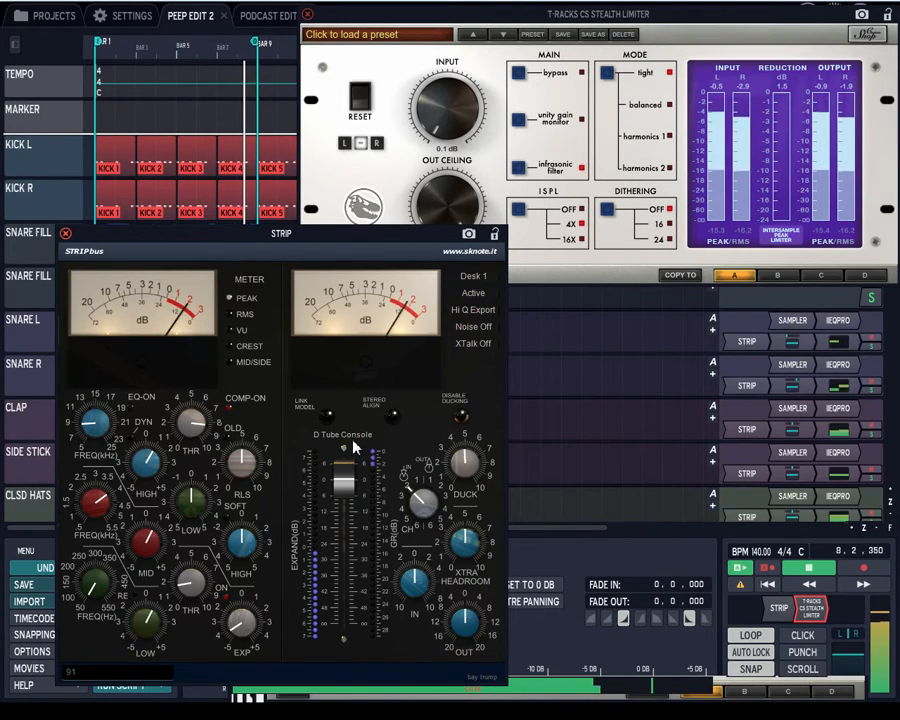
Step: Try the limiter's harmonics 2 mode with the STRIP fader at 100, and return to tight mode with the fader at 91
click(607, 76)
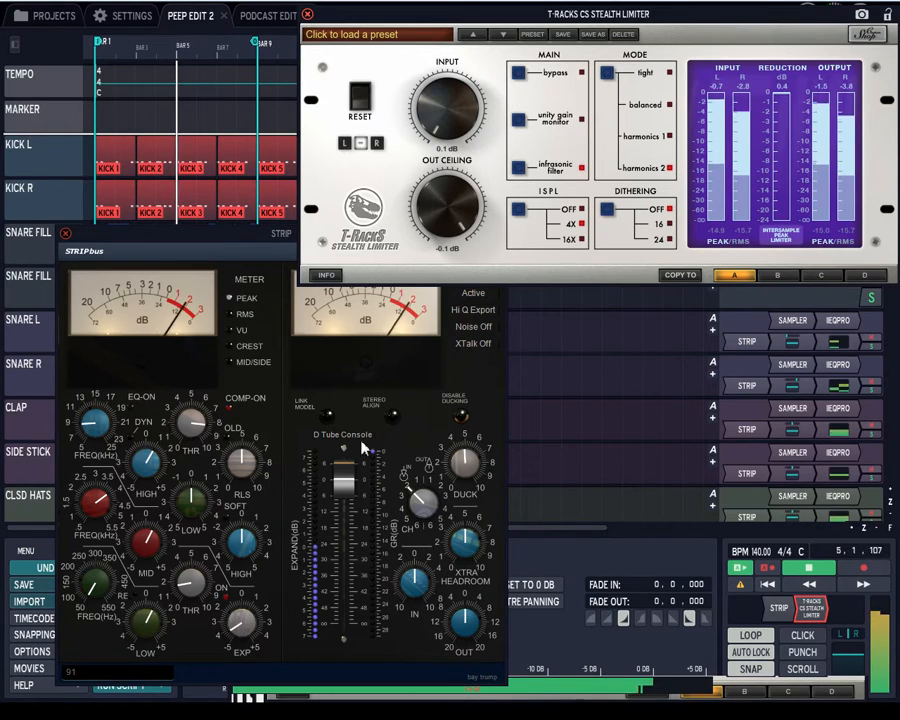
click(344, 488)
drag(344, 488, 348, 477)
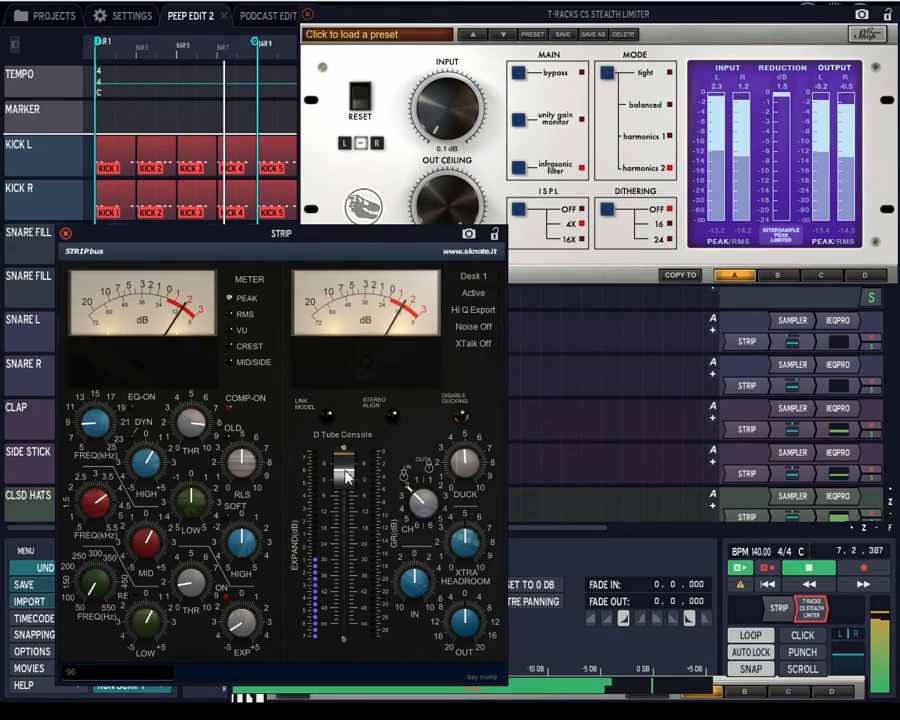
drag(346, 477, 348, 470)
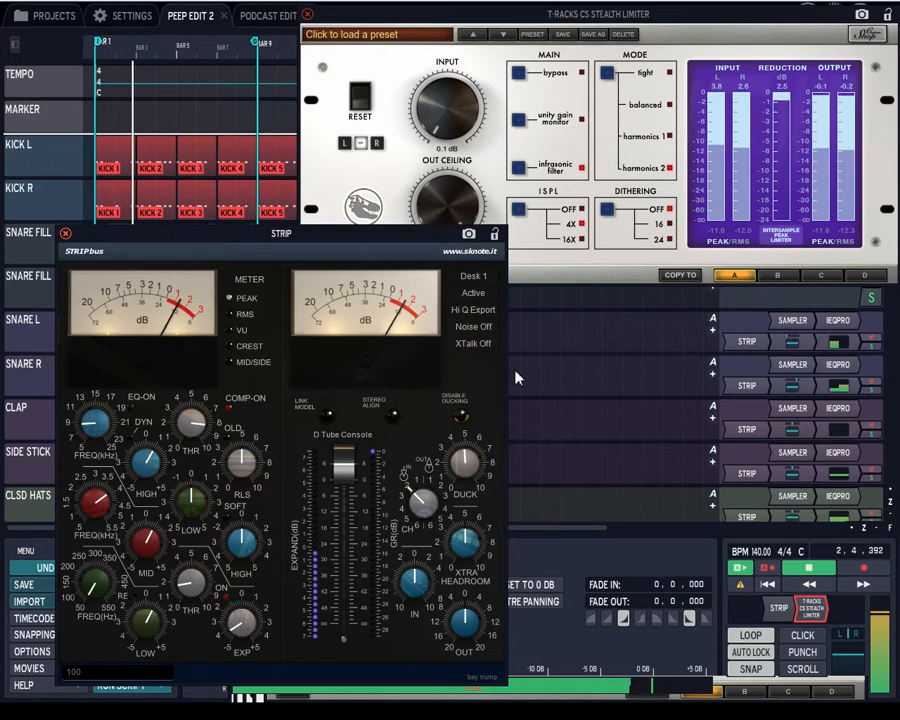
click(605, 76)
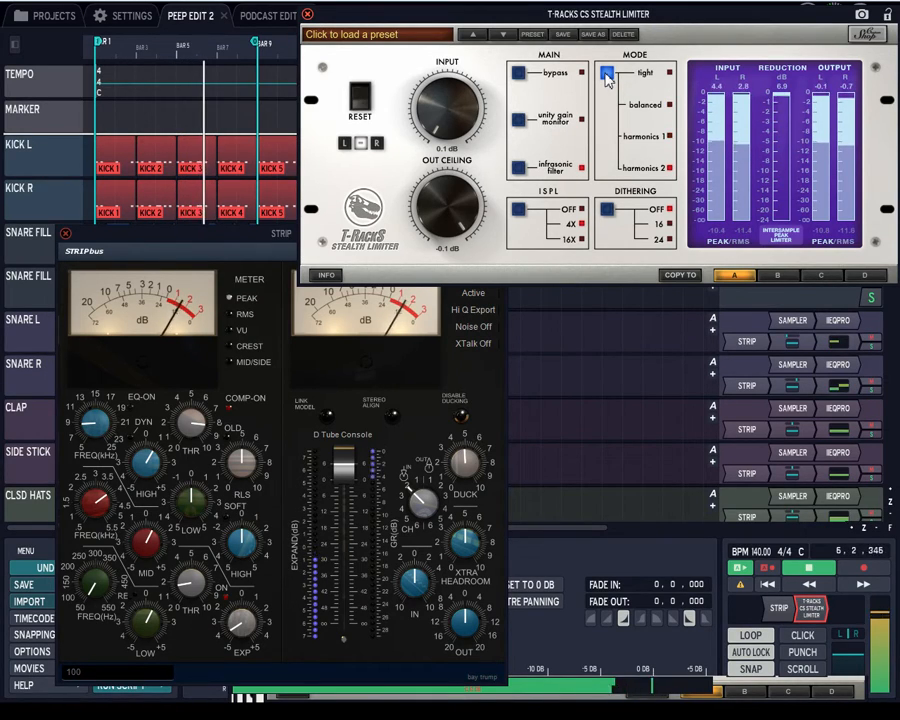
click(343, 466)
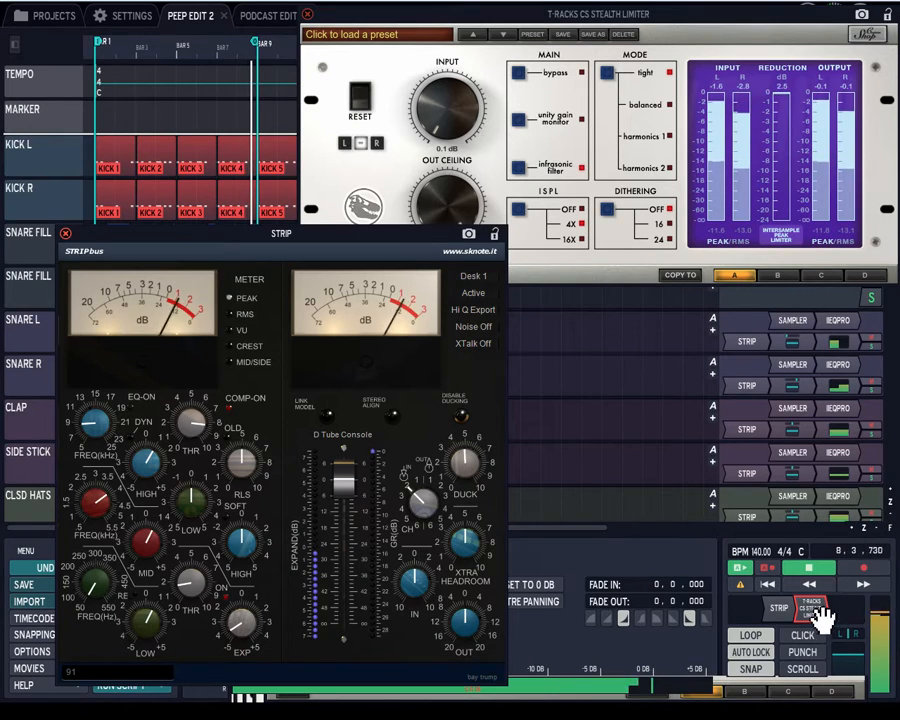
Step: Switch the master STRIP to C Solid Console and set its fader to 96 after trying it at 100
click(367, 438)
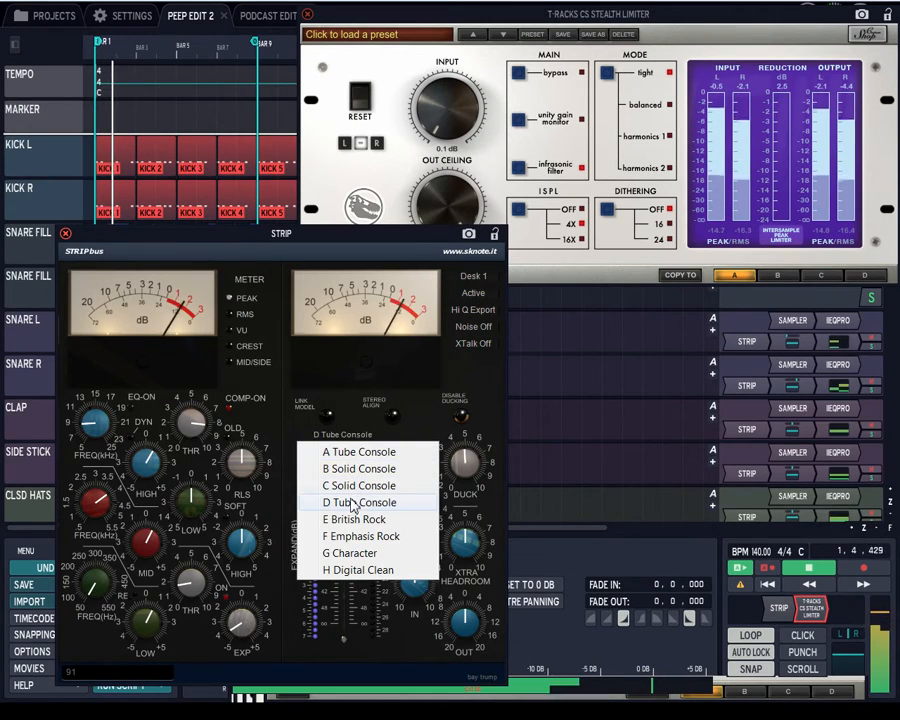
click(356, 483)
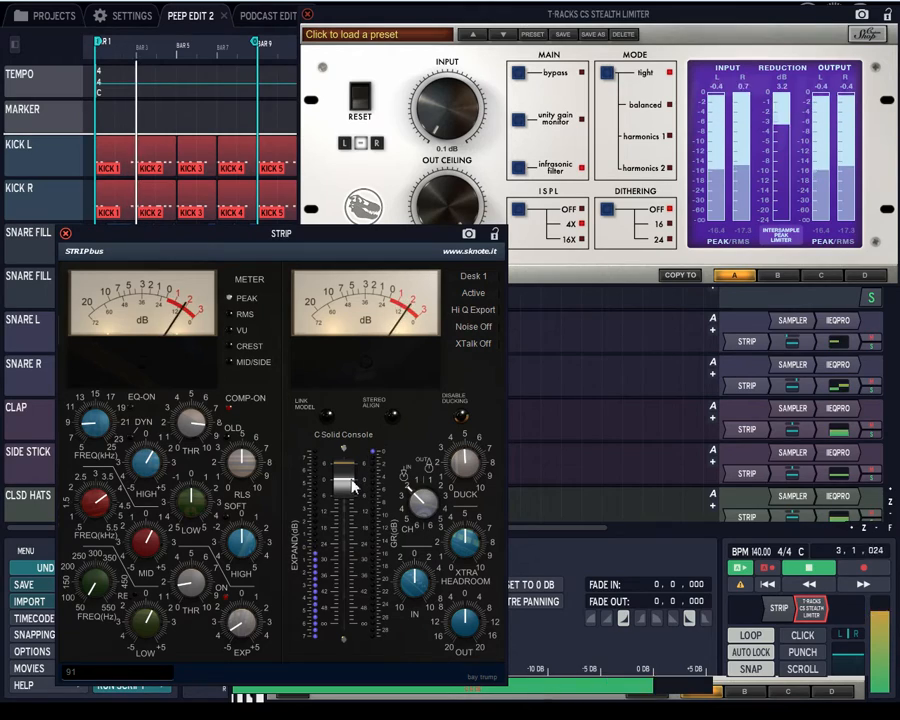
drag(352, 479, 352, 470)
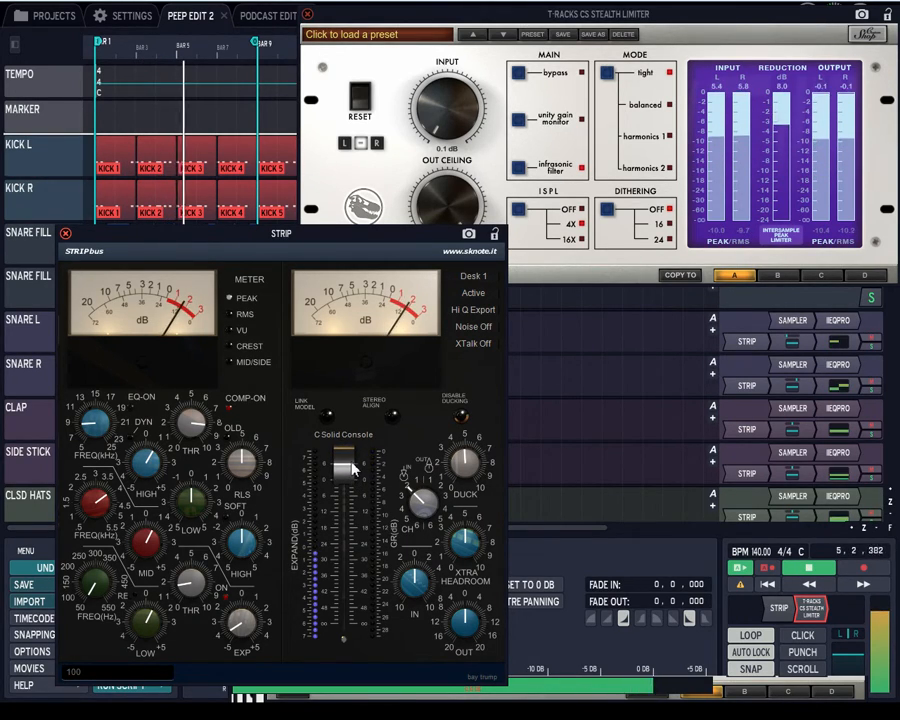
drag(352, 467, 357, 478)
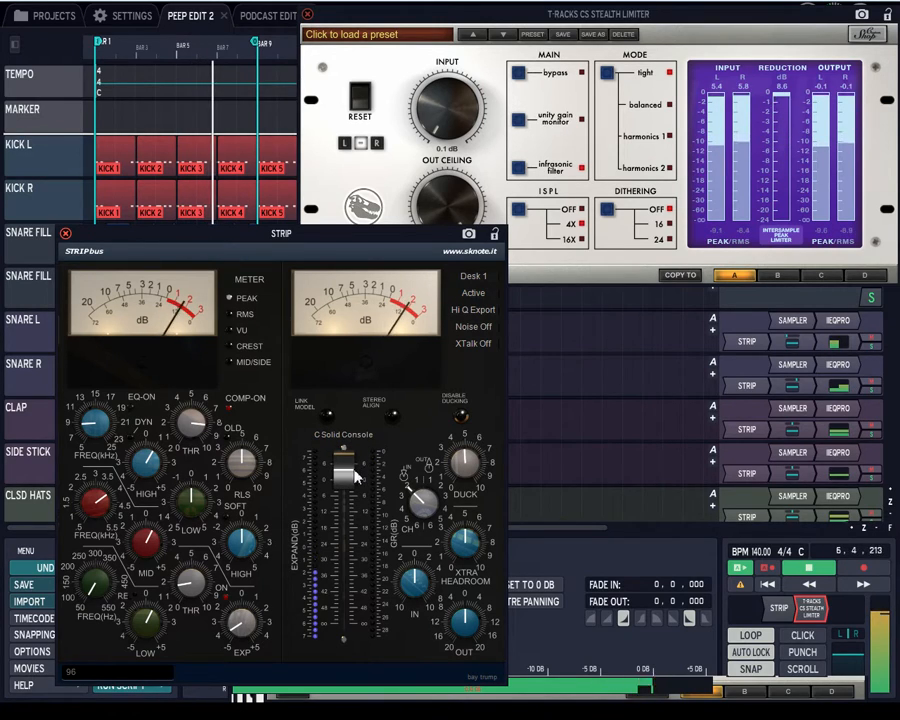
Step: Try the limiter's harmonics 2 mode with the STRIP fader at 95, and switch the limiter to balanced mode
click(609, 76)
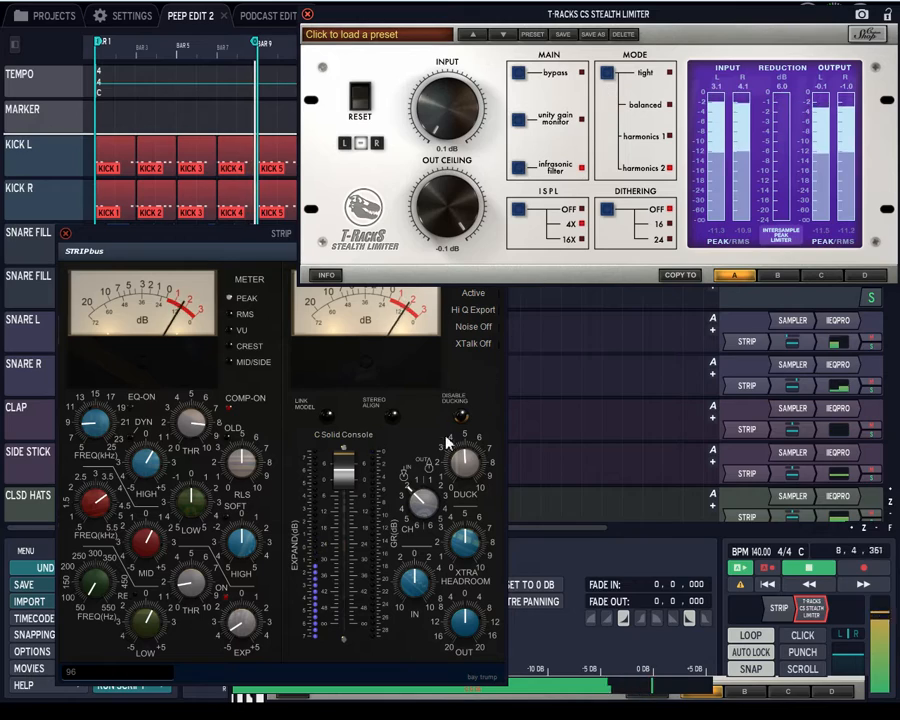
click(350, 478)
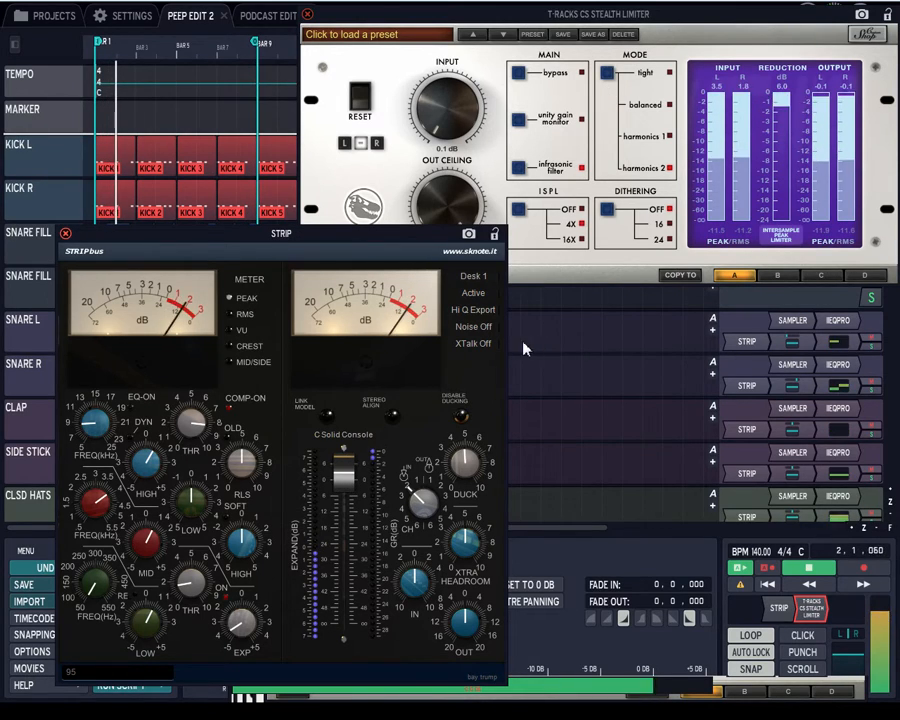
click(609, 80)
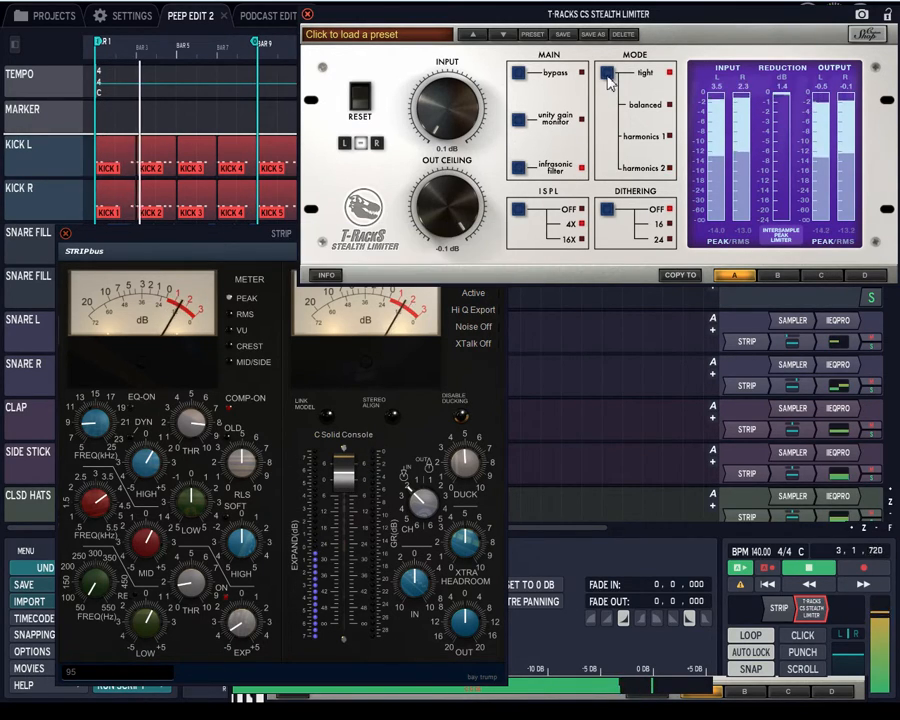
Step: Audition the B Solid Console model on the master STRIP and set the Stealth Limiter's mode to harmonics 2
click(354, 430)
click(354, 434)
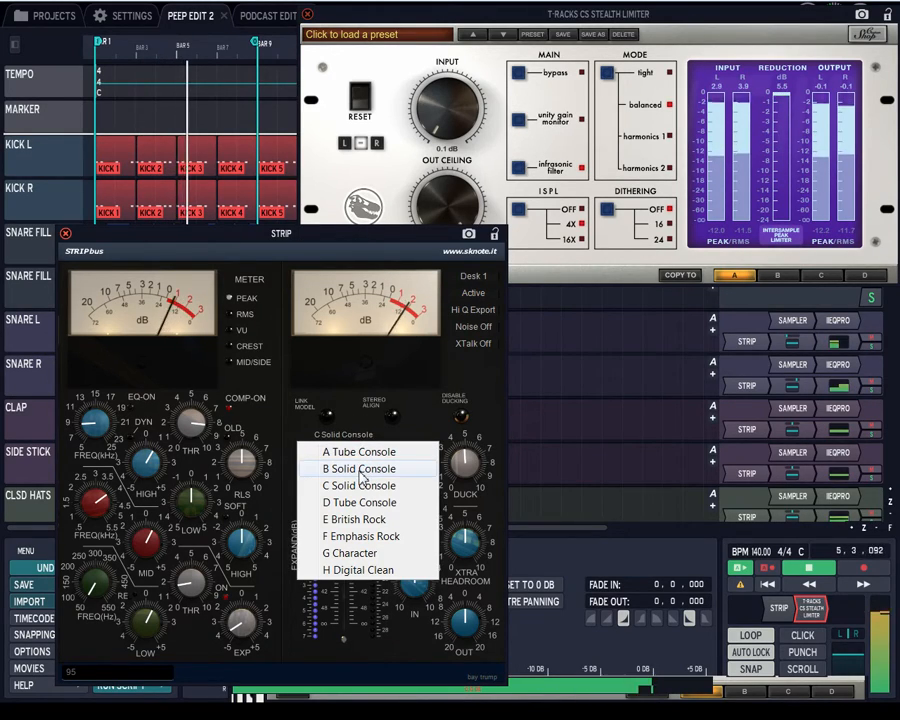
click(360, 469)
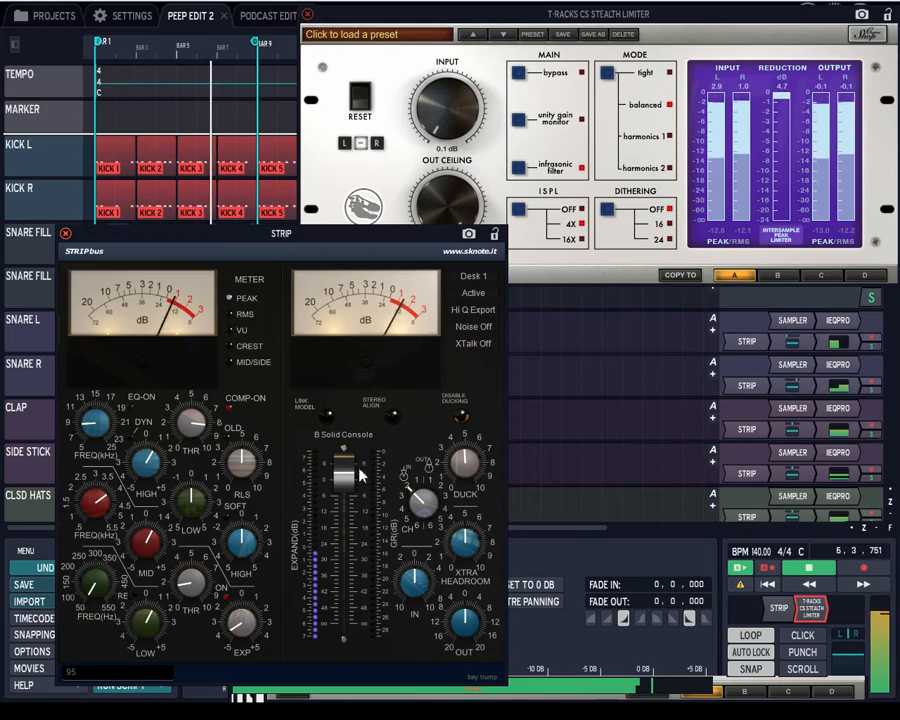
click(619, 98)
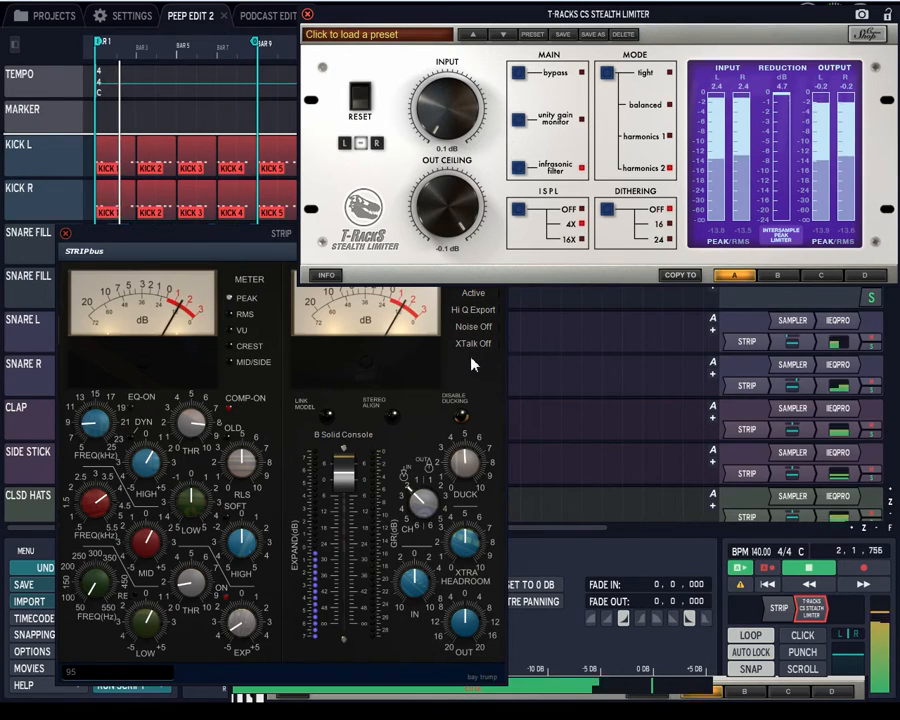
Step: Audition the A Tube Console model with the master STRIP's fader raised to 100, and stop playback
click(352, 436)
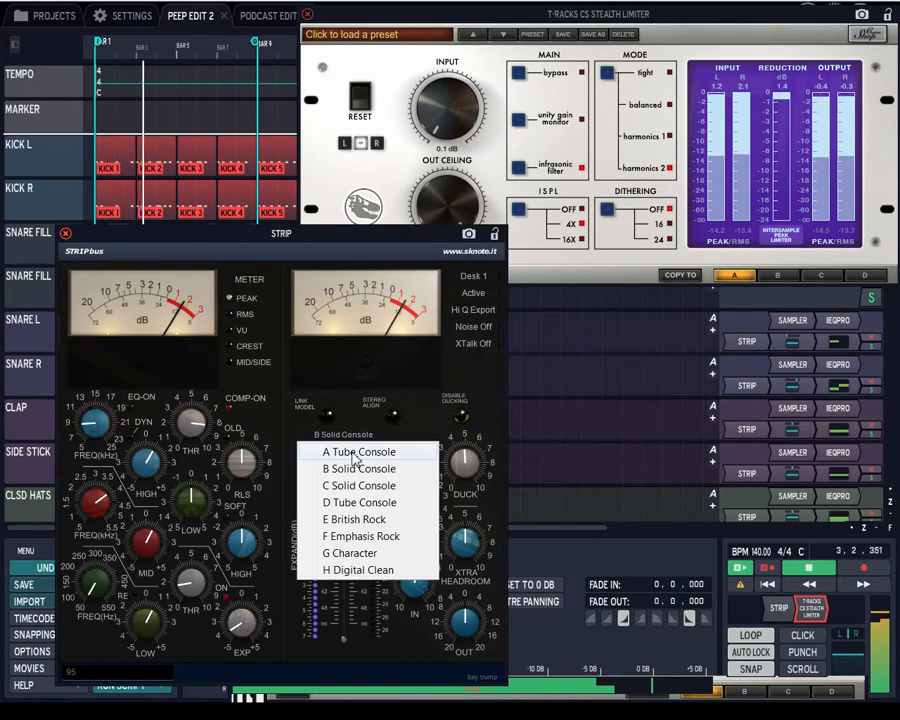
click(352, 451)
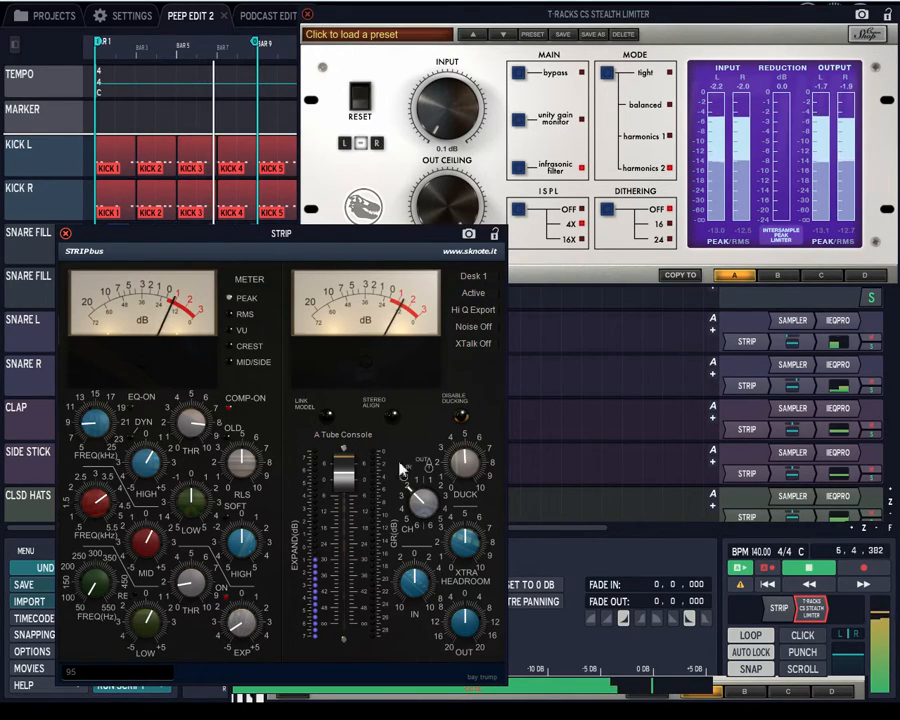
drag(355, 474, 355, 462)
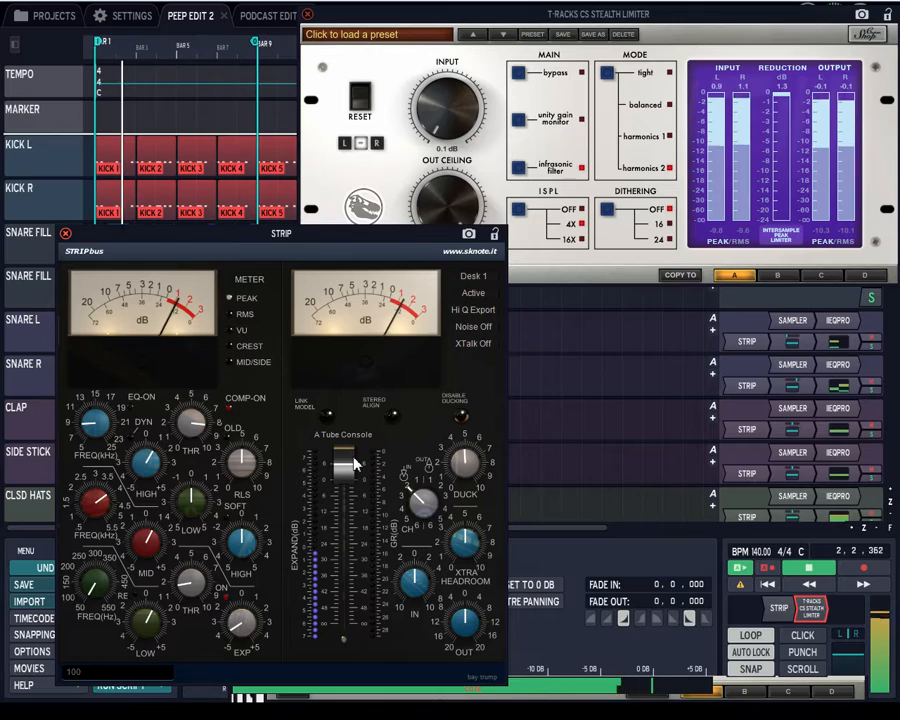
click(795, 574)
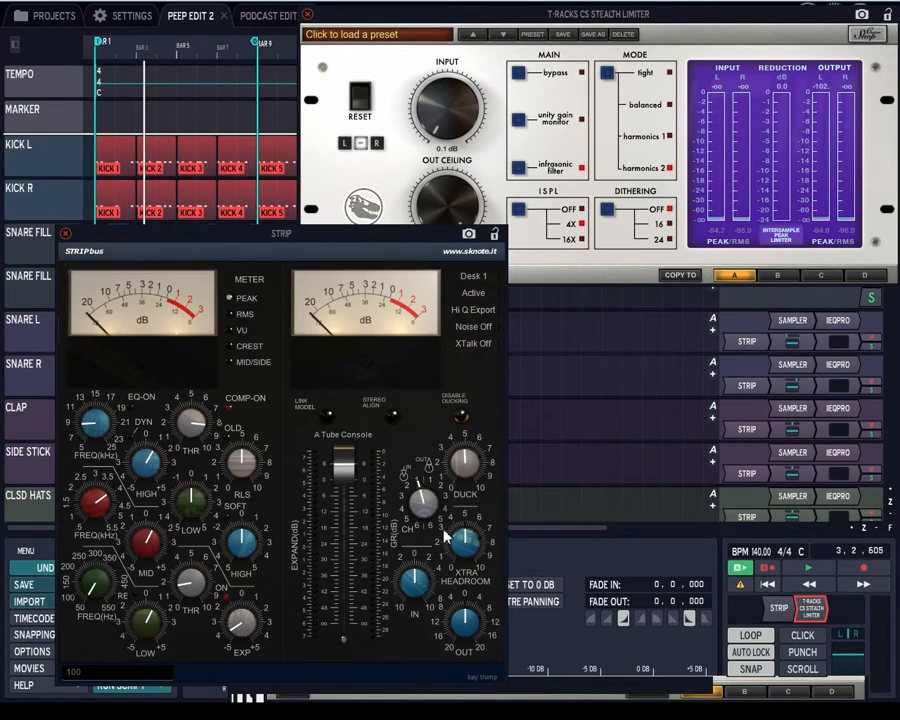
Step: Set the master STRIP's console model to B Solid Console and reopen the list of models
click(356, 440)
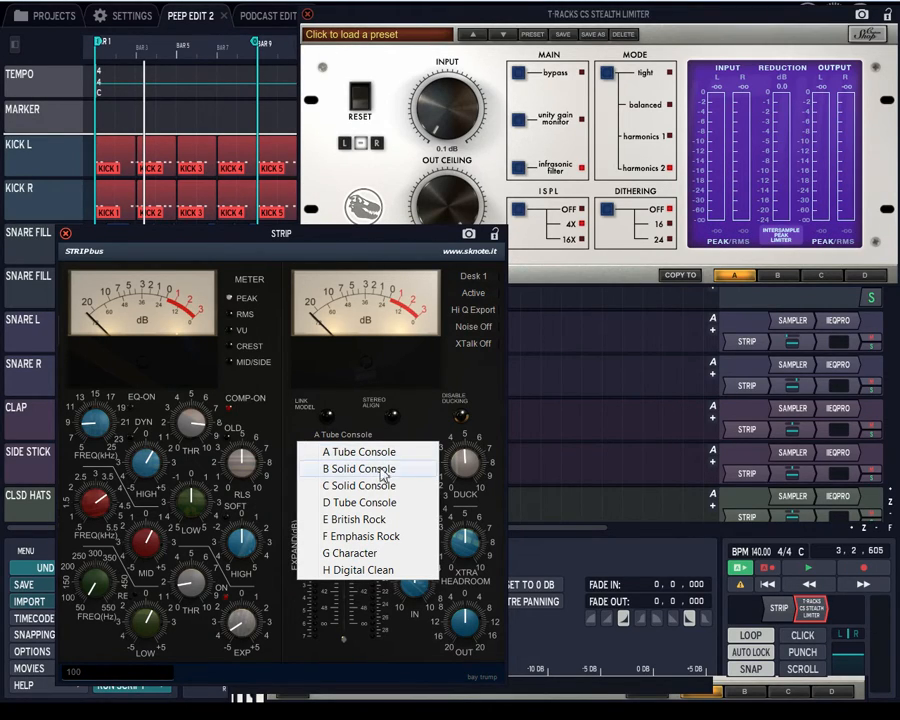
click(355, 468)
click(347, 440)
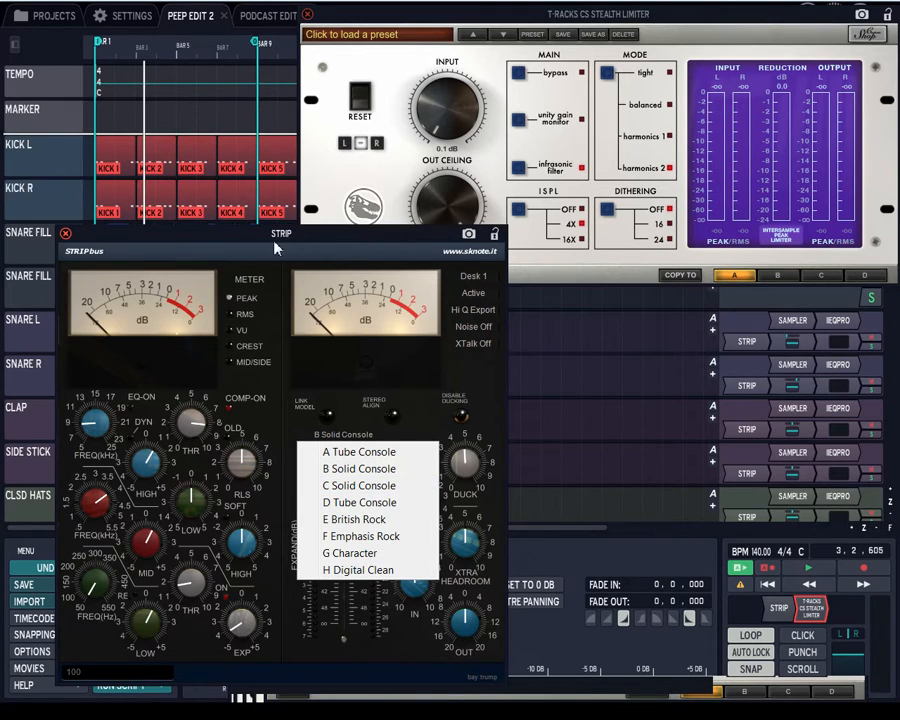
Step: Move the STRIP window clear of the master volume controls and the limiter's level meters
drag(257, 245, 428, 81)
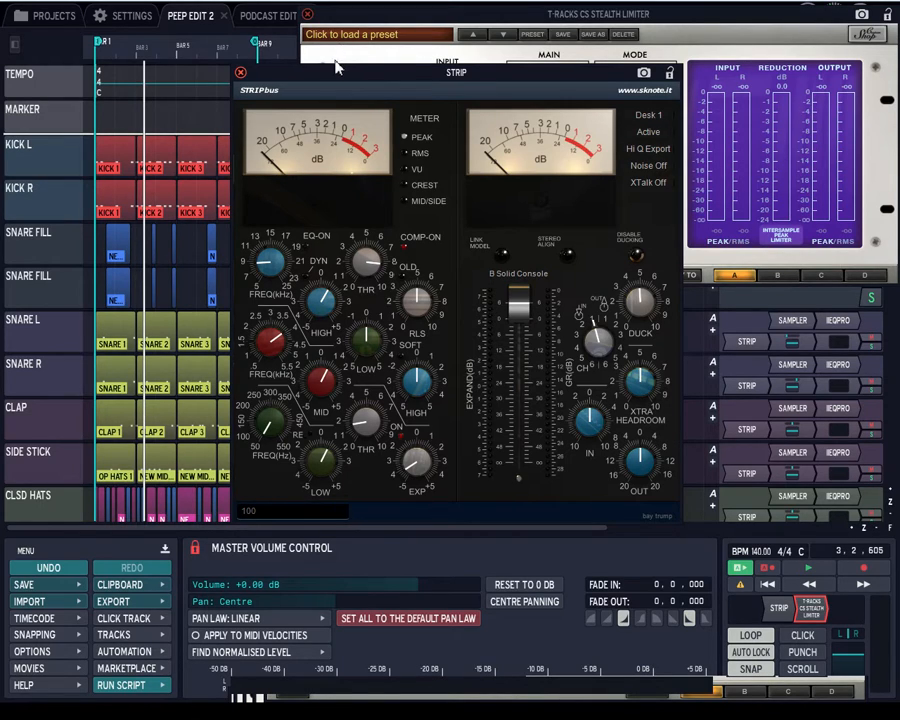
drag(337, 67, 383, 80)
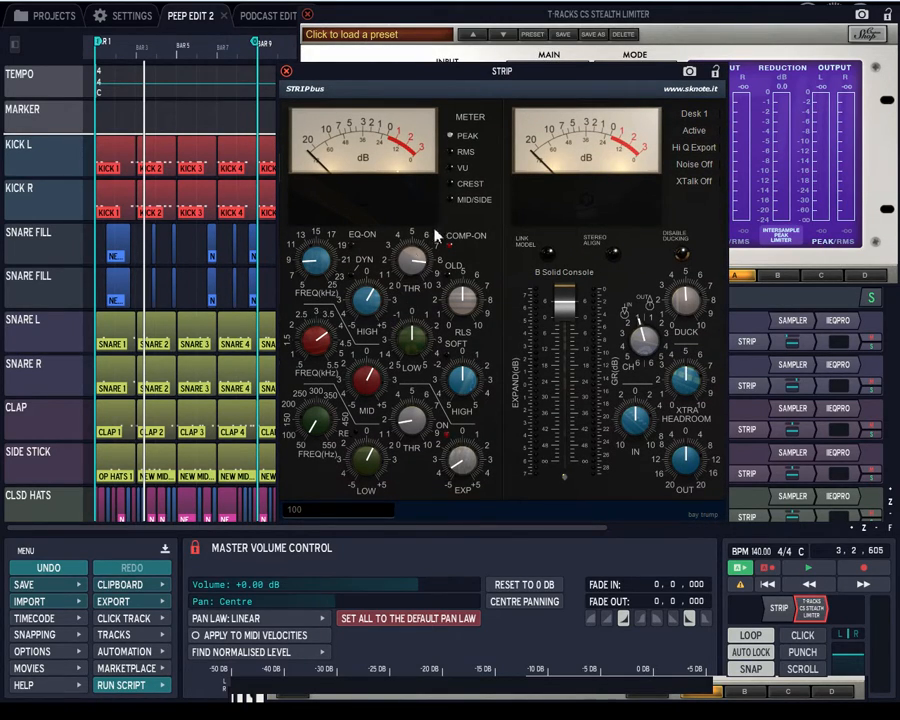
drag(466, 79, 288, 77)
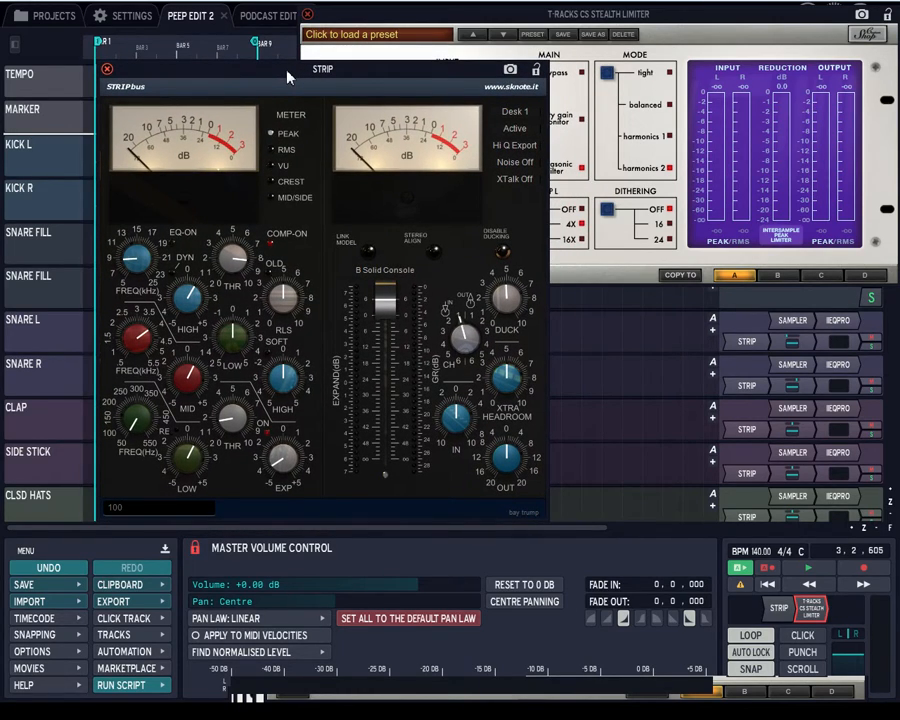